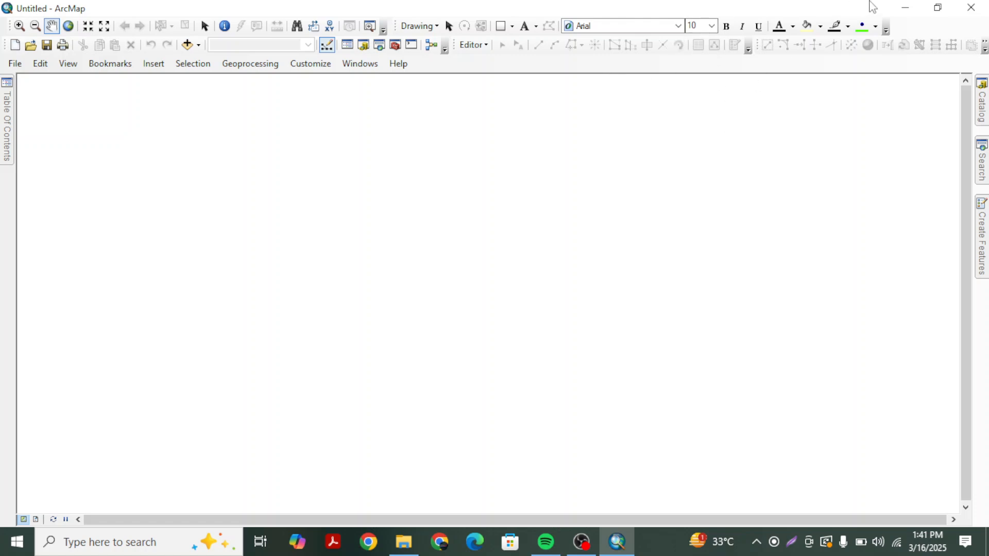
Clear the open window from the desktop and launch ArcMap 10.8 through the Windows search.
left_click(905, 8)
left_click(971, 7)
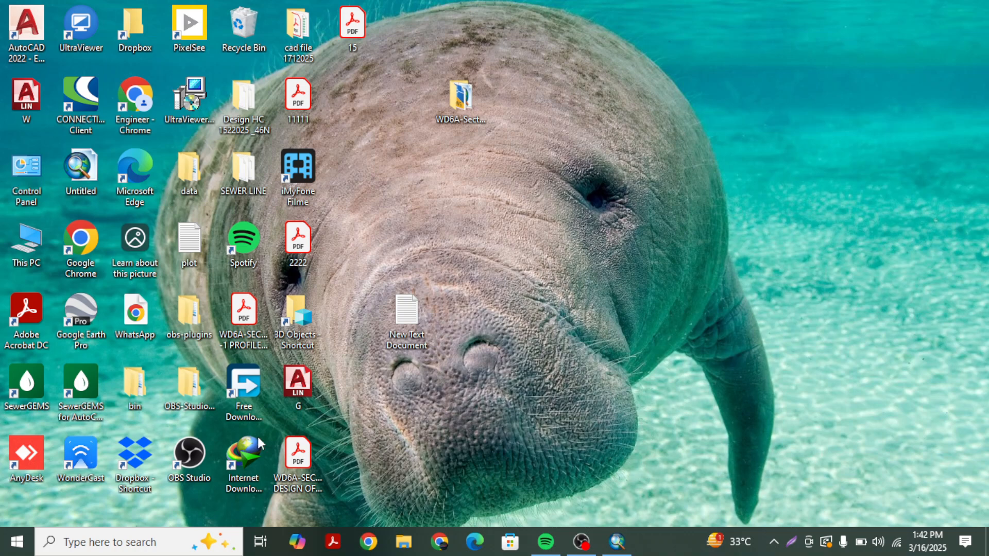
left_click(123, 541)
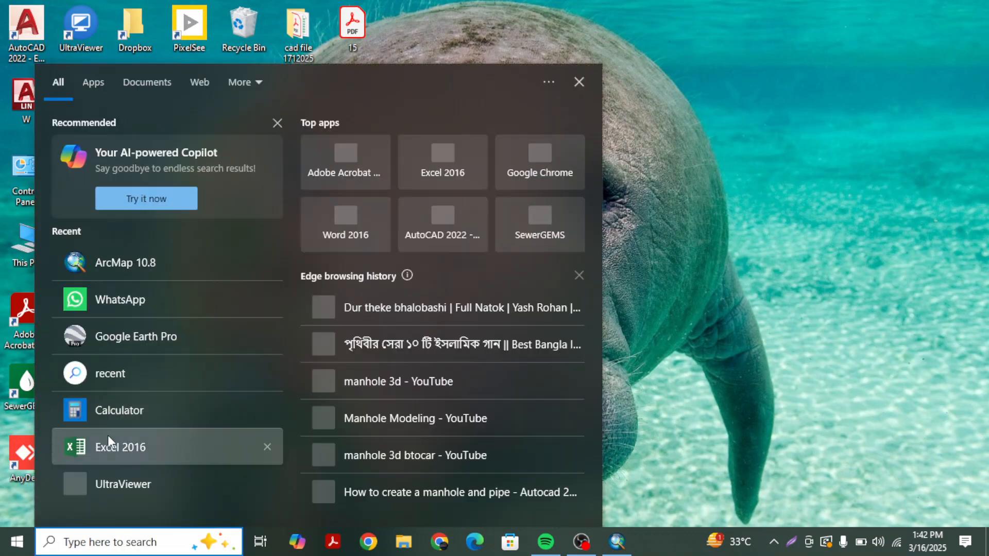
left_click(122, 257)
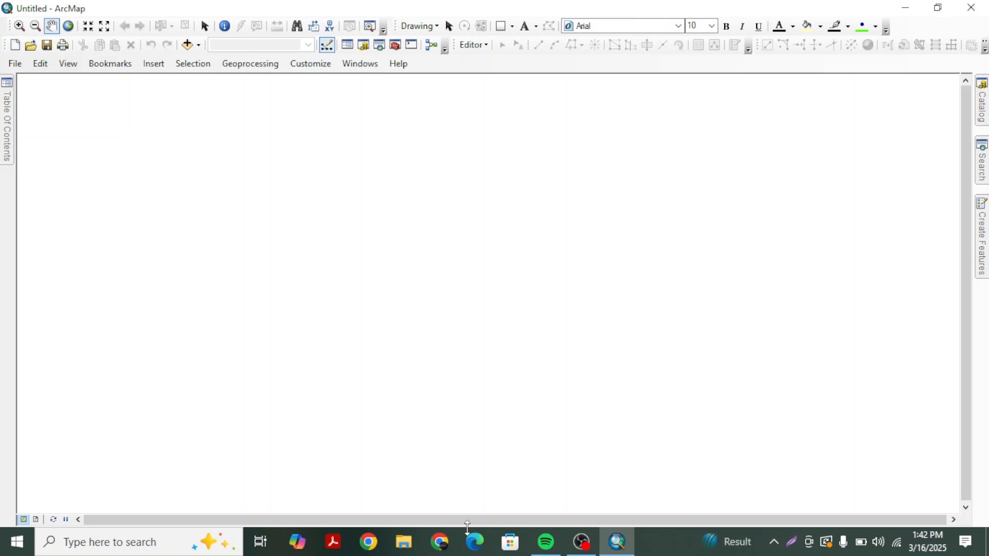
Switch to File Explorer and open the dhaka folder on New Volume (D:).
left_click(407, 545)
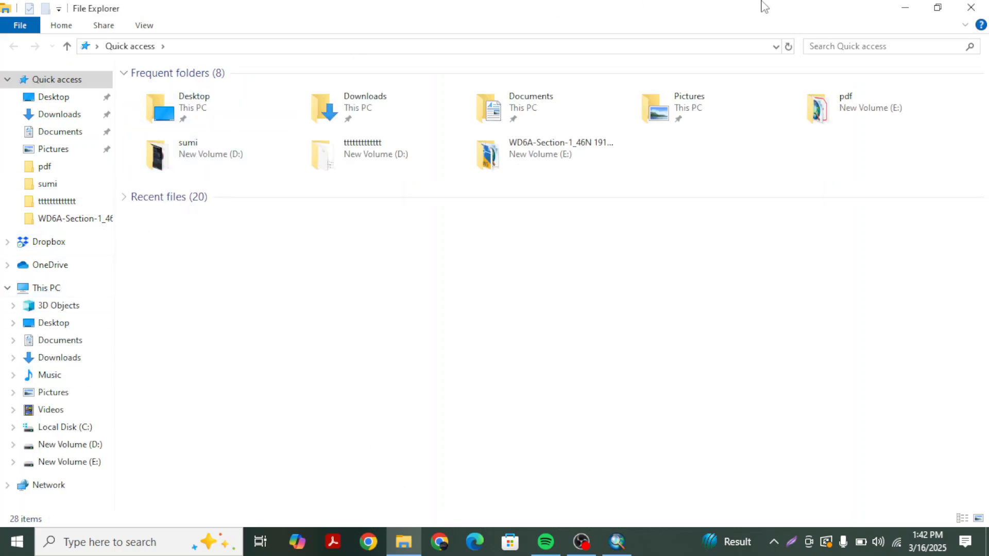
left_click(906, 8)
left_click(404, 542)
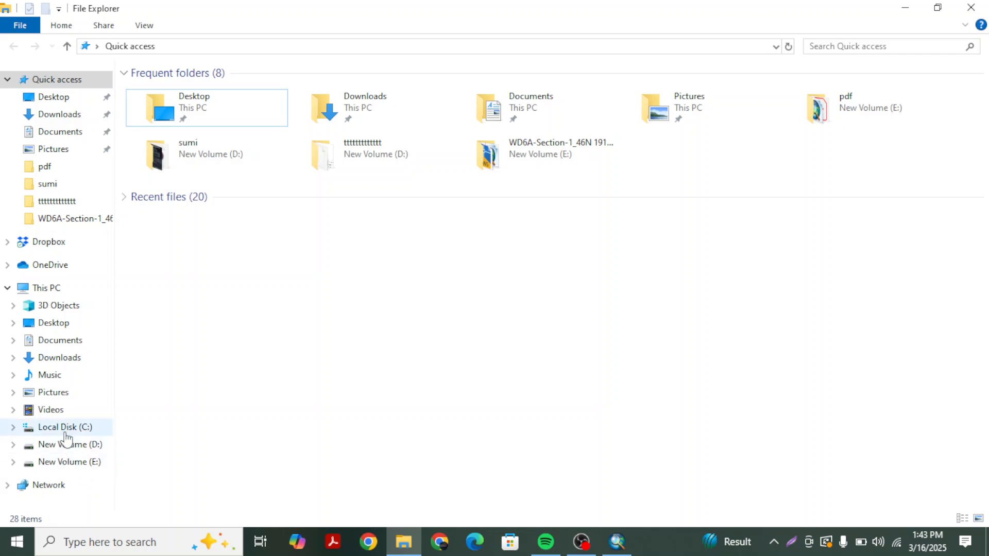
left_click(81, 450)
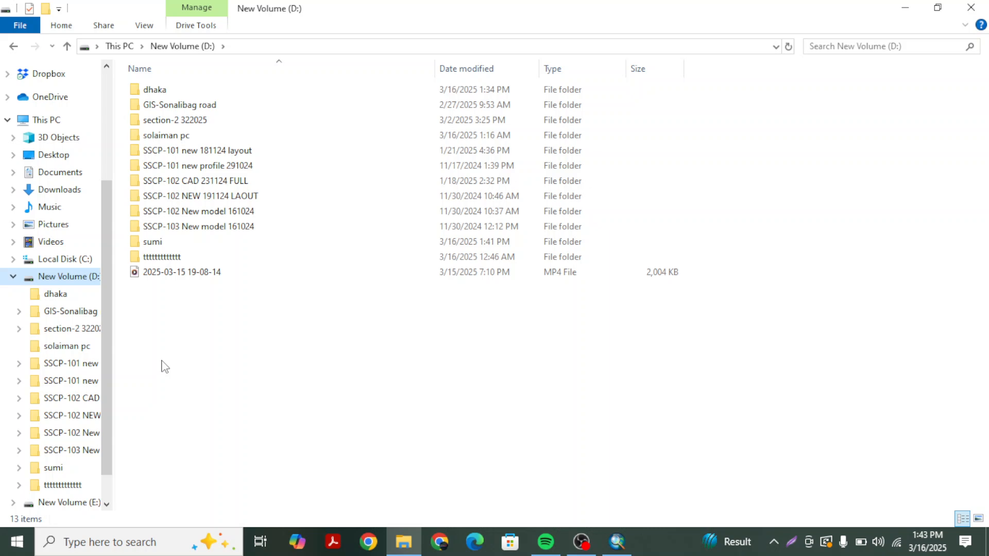
left_click(163, 89)
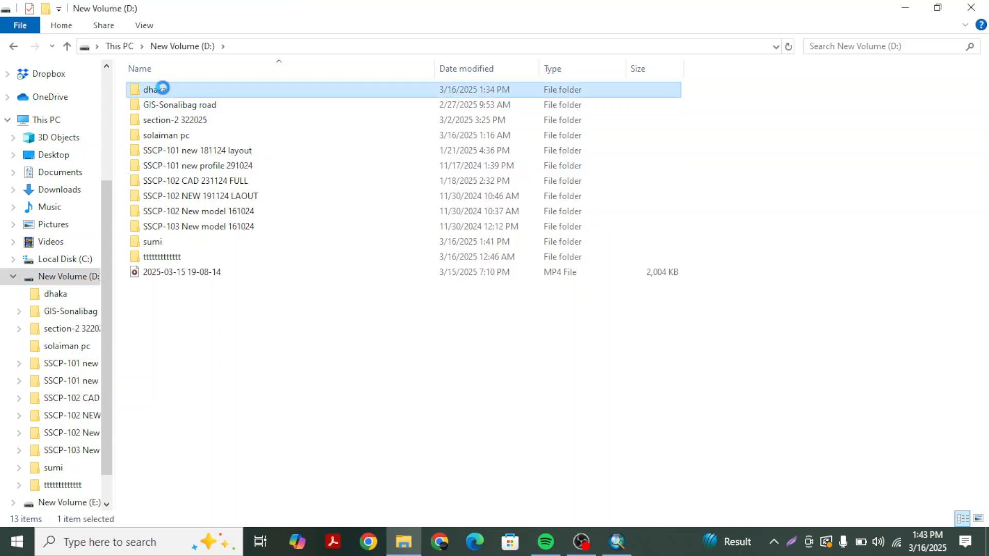
double_click(163, 89)
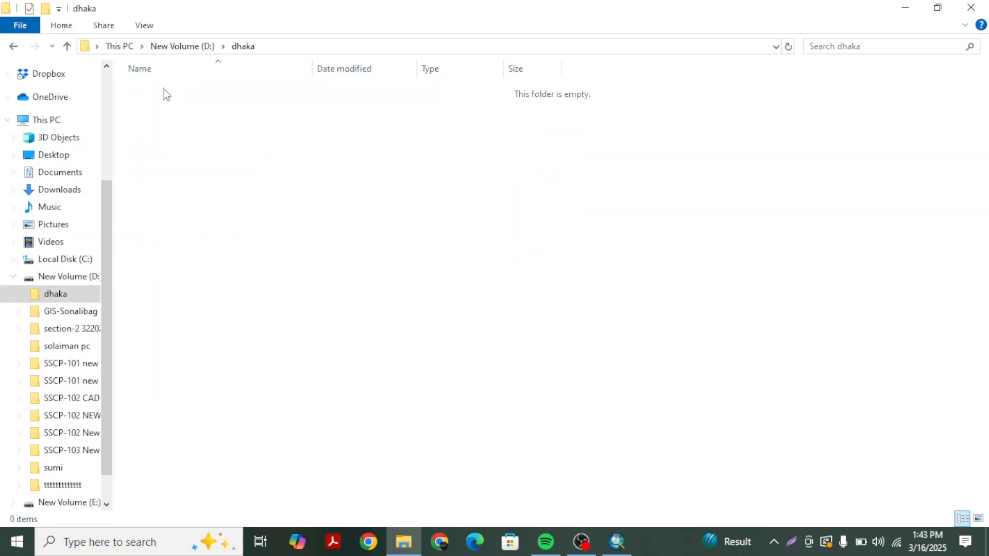
Create a new folder named house inside the dhaka folder.
right_click(223, 167)
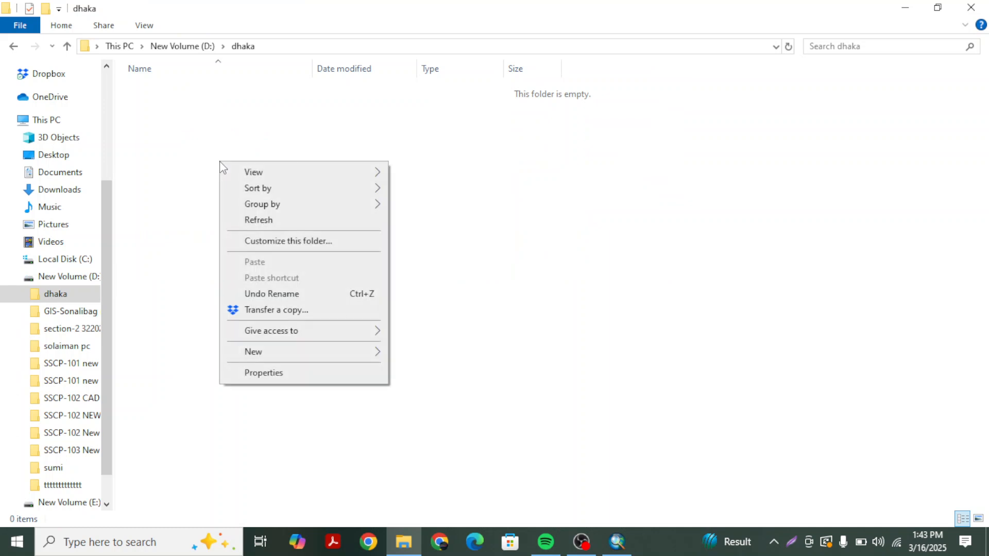
mouse_move(280, 353)
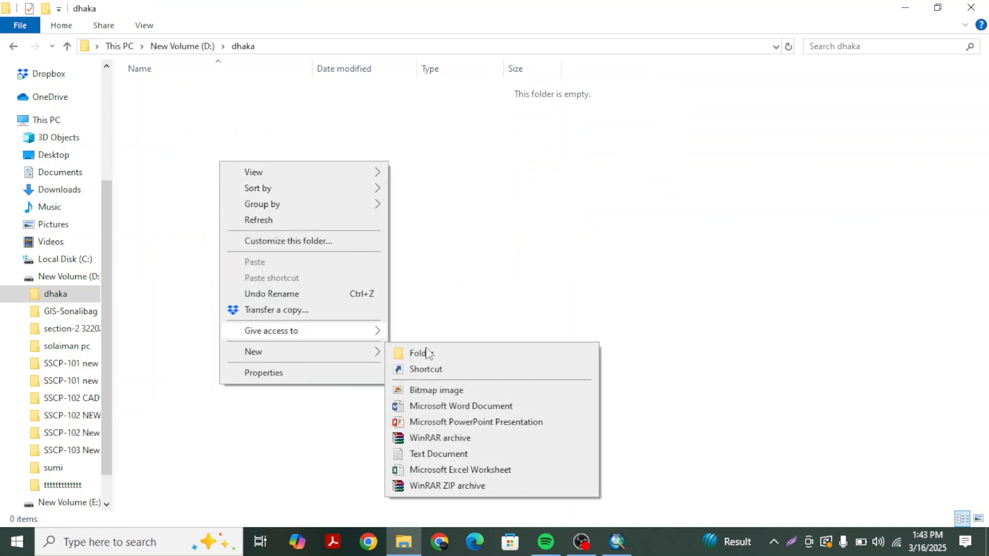
left_click(453, 355)
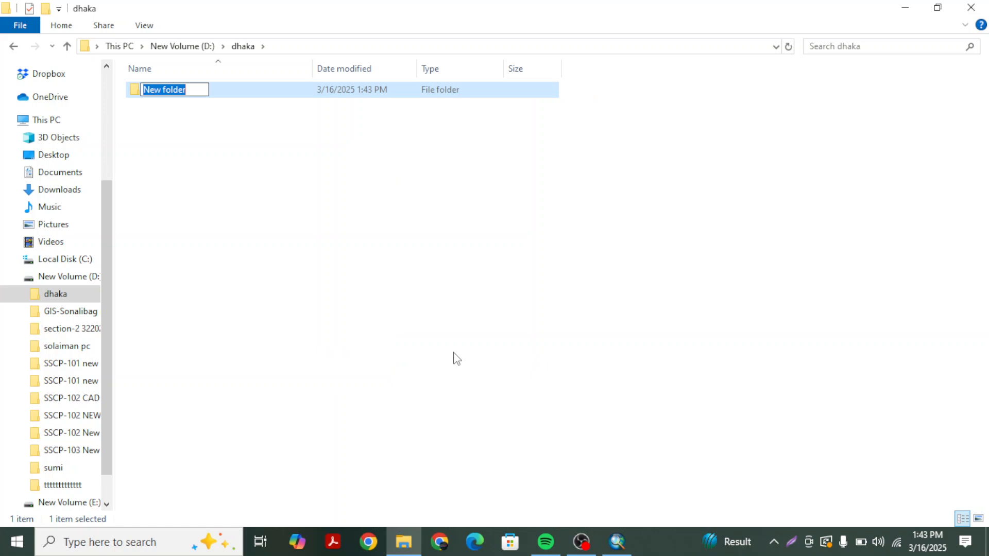
key("BackSpace")
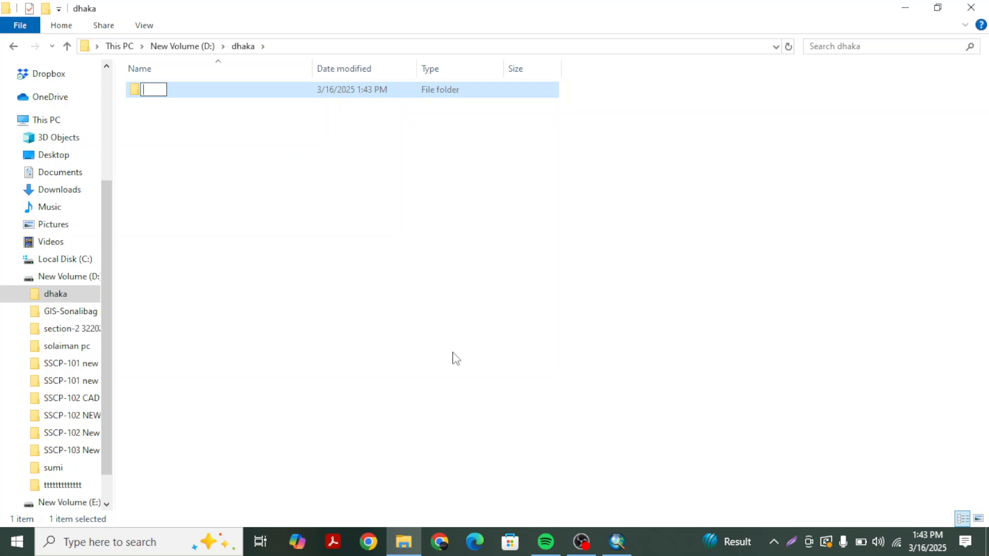
type("house")
left_click(338, 252)
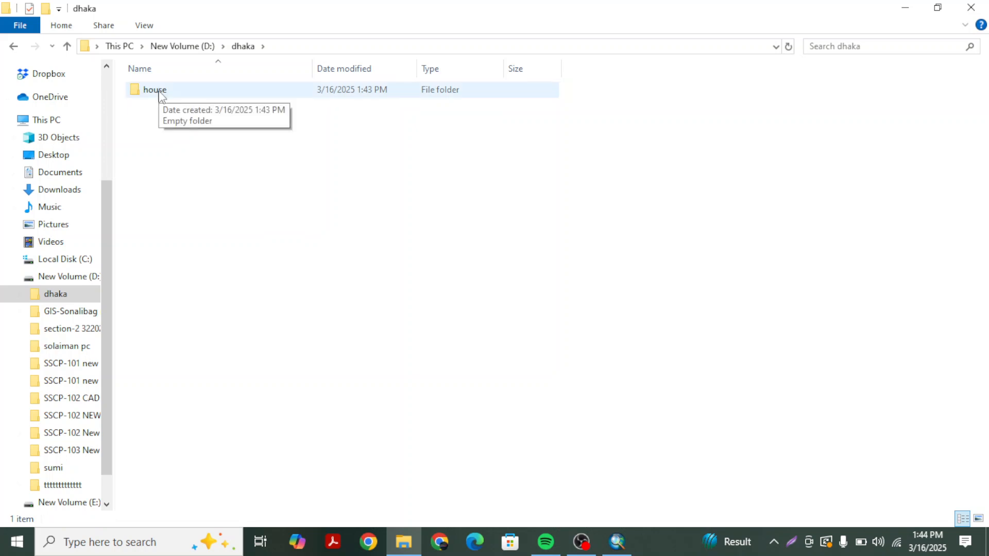
Switch to ArcMap and save the untitled map document as dhaka in the dhaka folder on New Volume (D:).
left_click(617, 541)
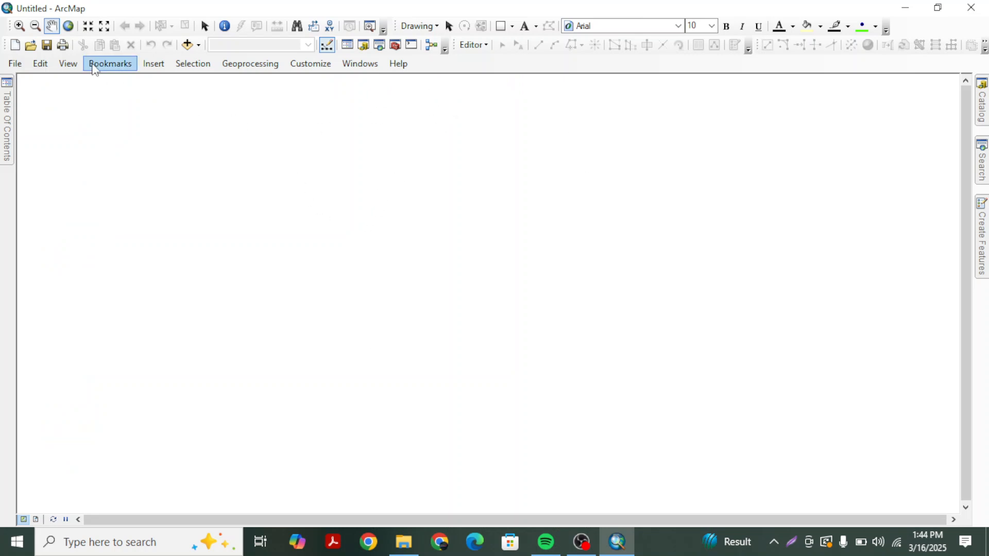
left_click(44, 46)
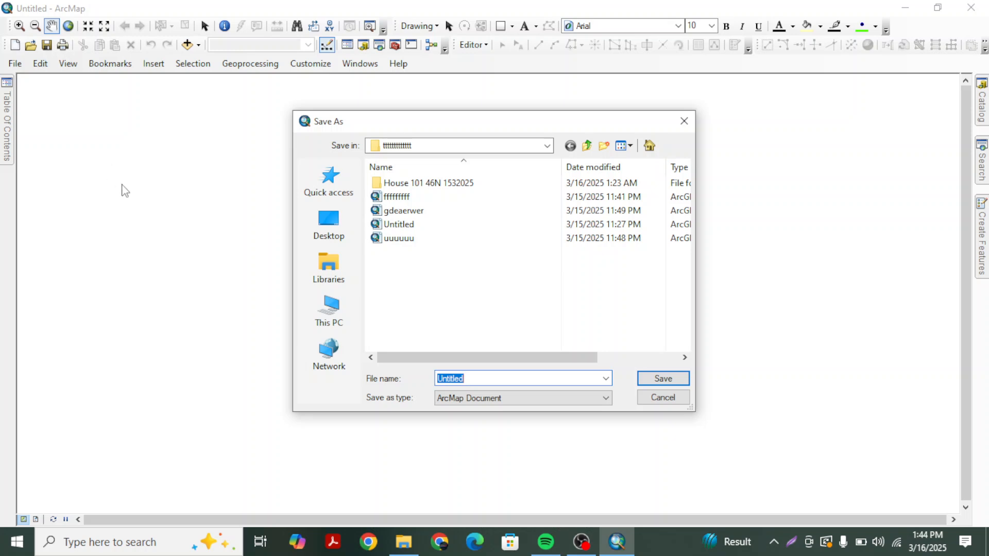
left_click(329, 308)
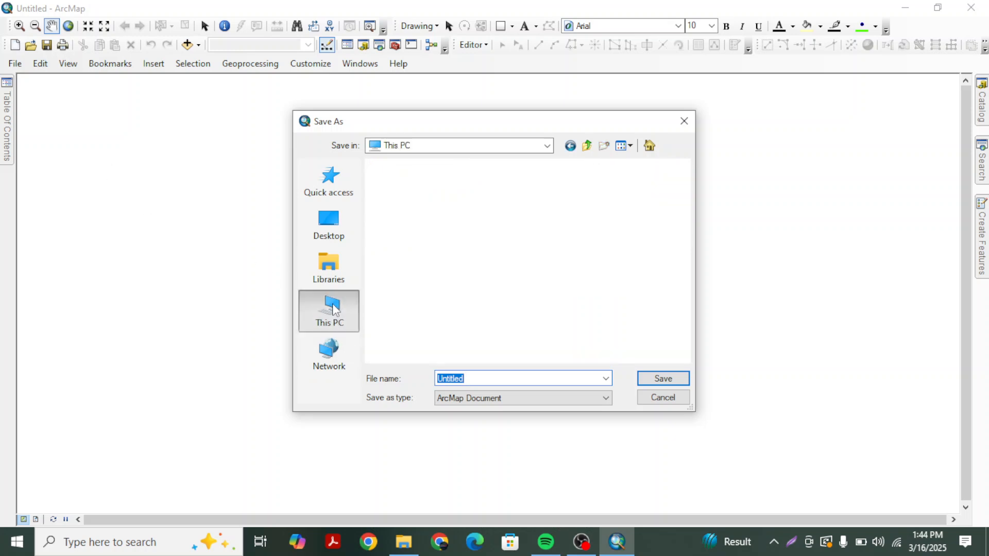
scroll(453, 227, "down", 2)
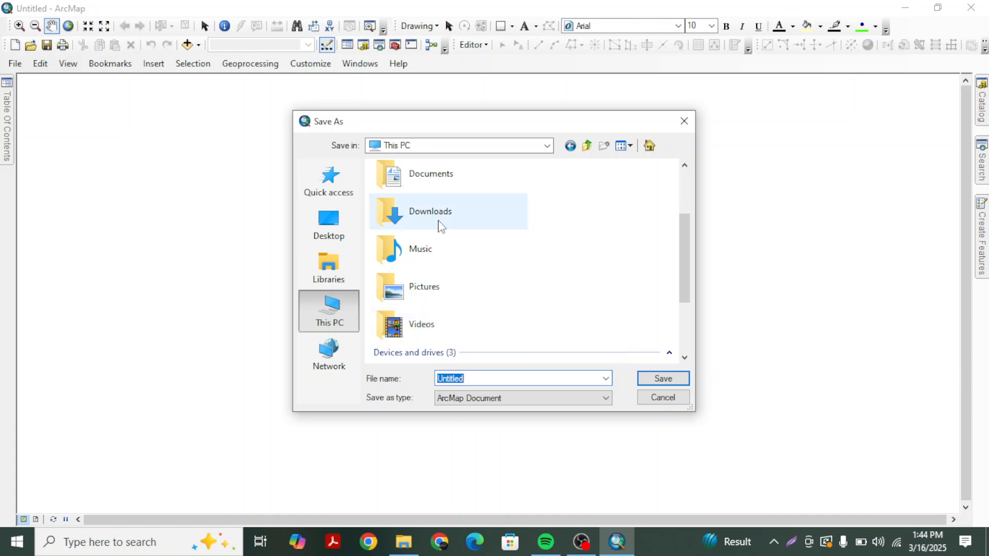
scroll(454, 247, "down", 3)
double_click(480, 309)
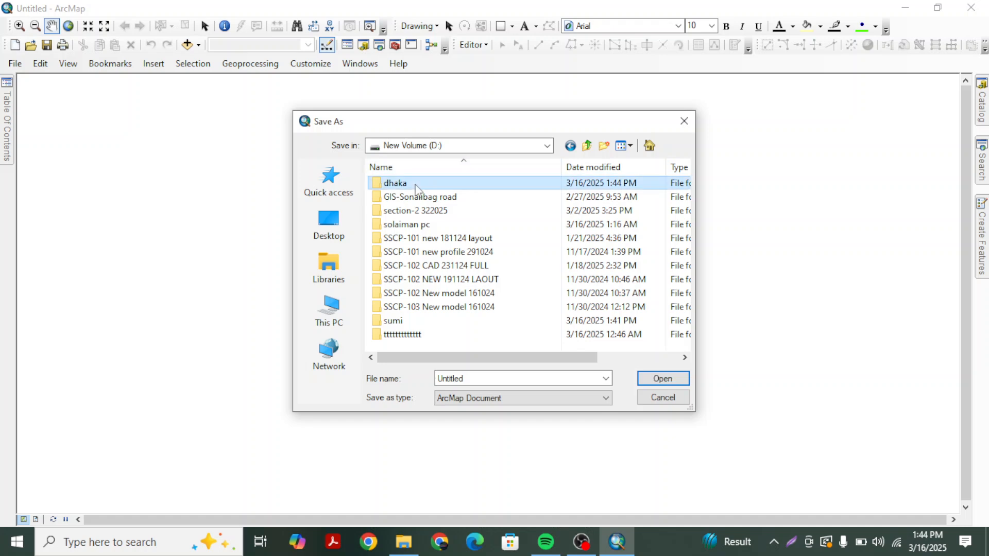
double_click(414, 184)
left_click_drag(476, 379, 385, 378)
key("BackSpace")
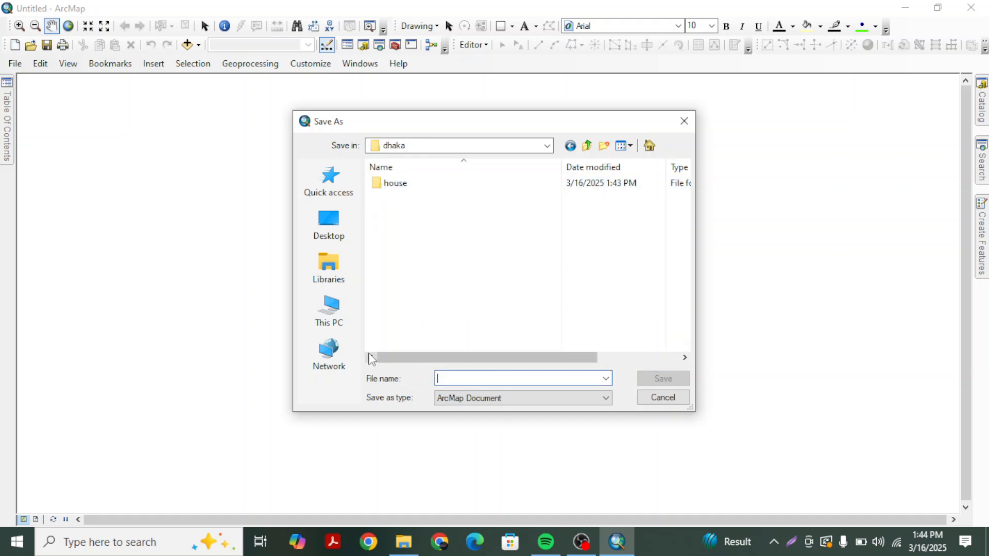
type("dhakas")
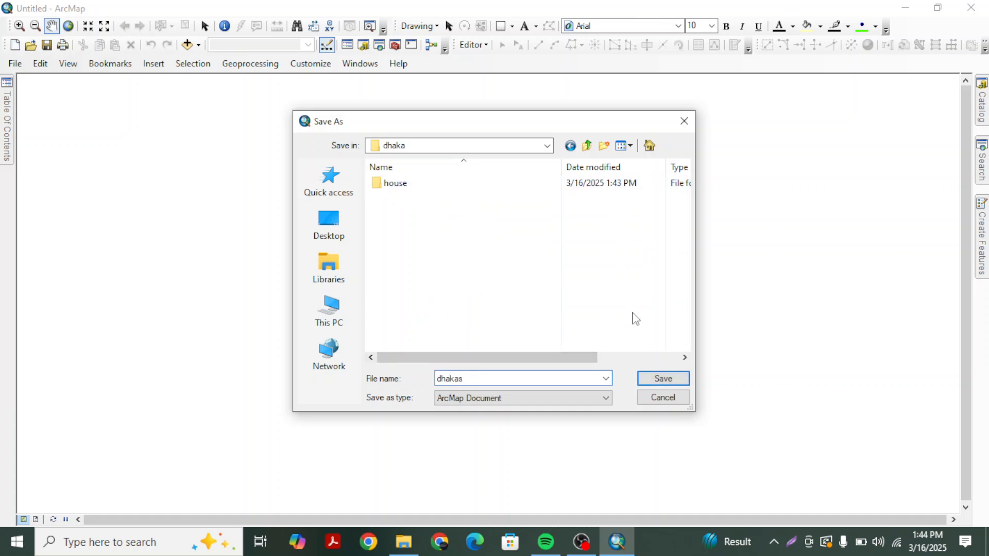
key("BackSpace")
left_click(663, 378)
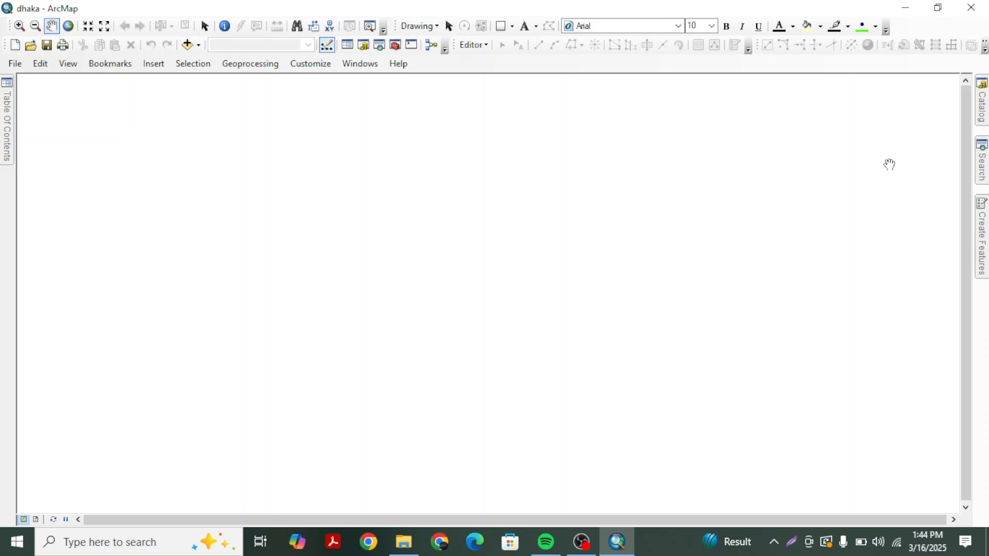
Close the auto-hidden Catalog, Search, Create Features and Table Of Contents windows.
mouse_move(988, 109)
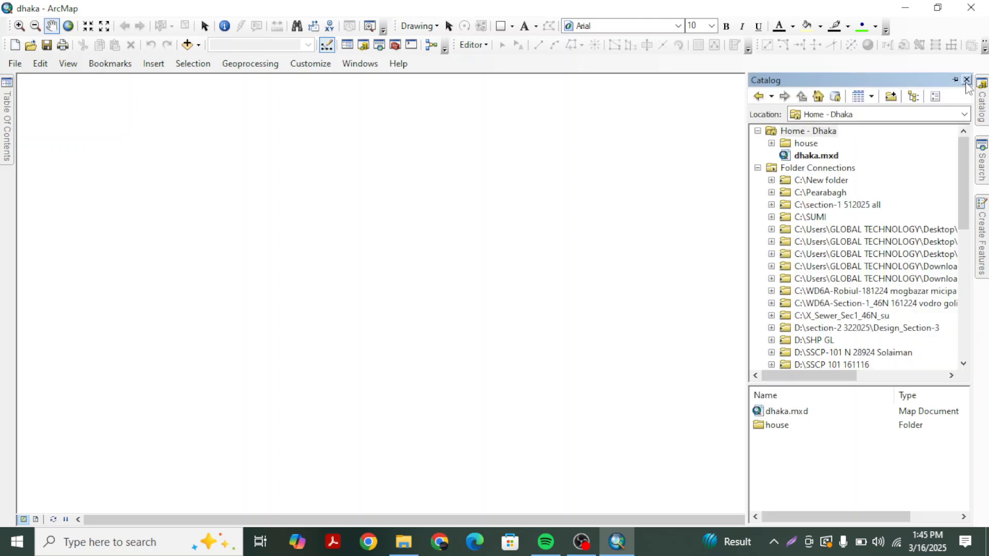
left_click(967, 81)
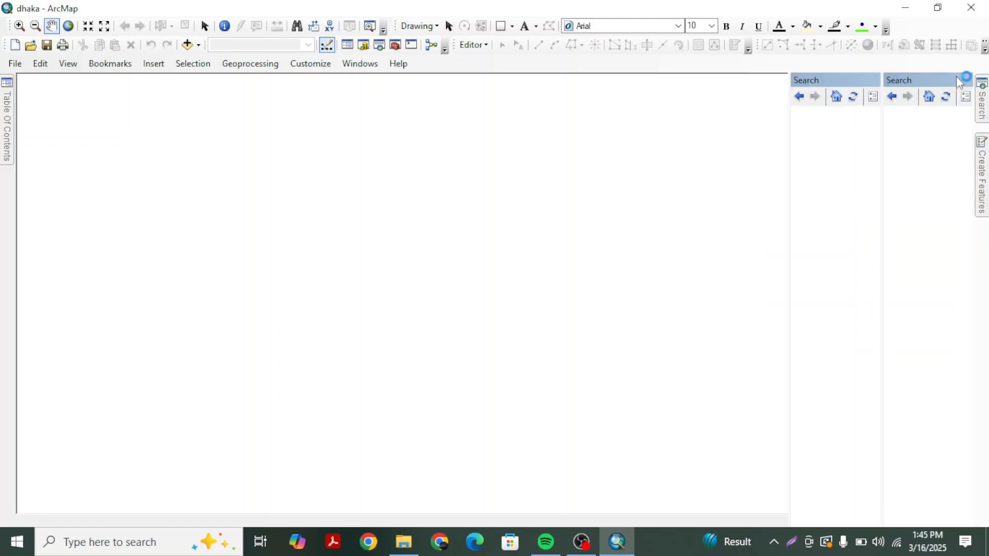
left_click(968, 80)
mouse_move(984, 129)
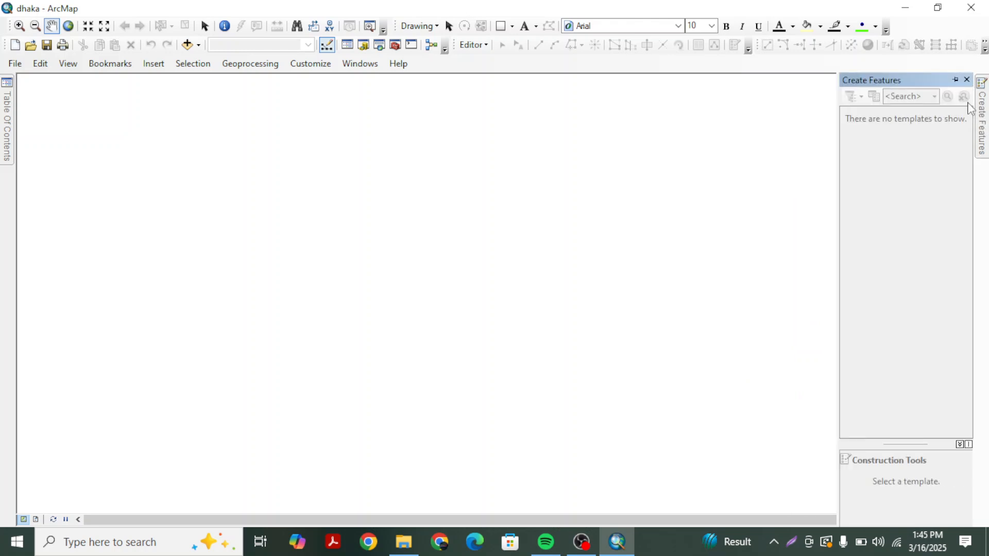
left_click(968, 81)
mouse_move(7, 131)
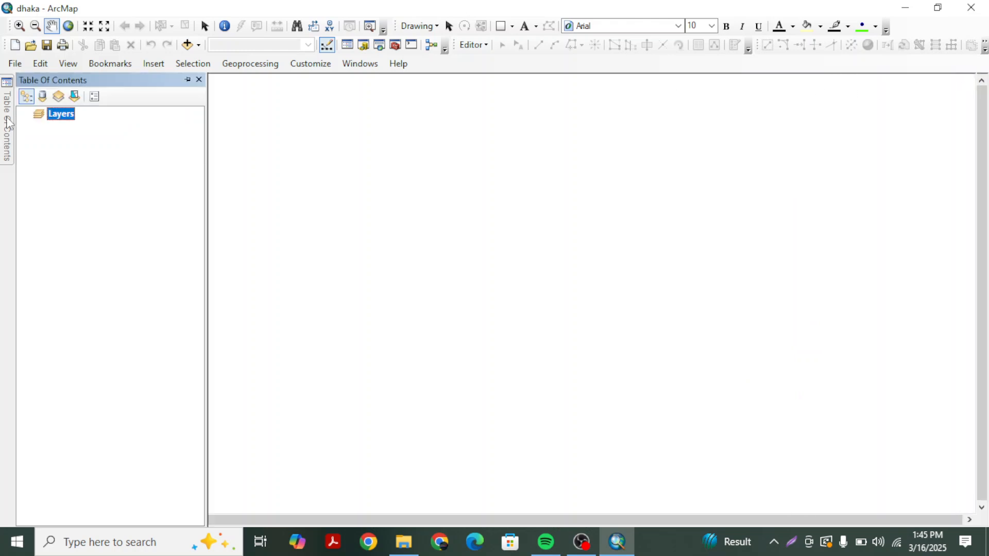
left_click(196, 77)
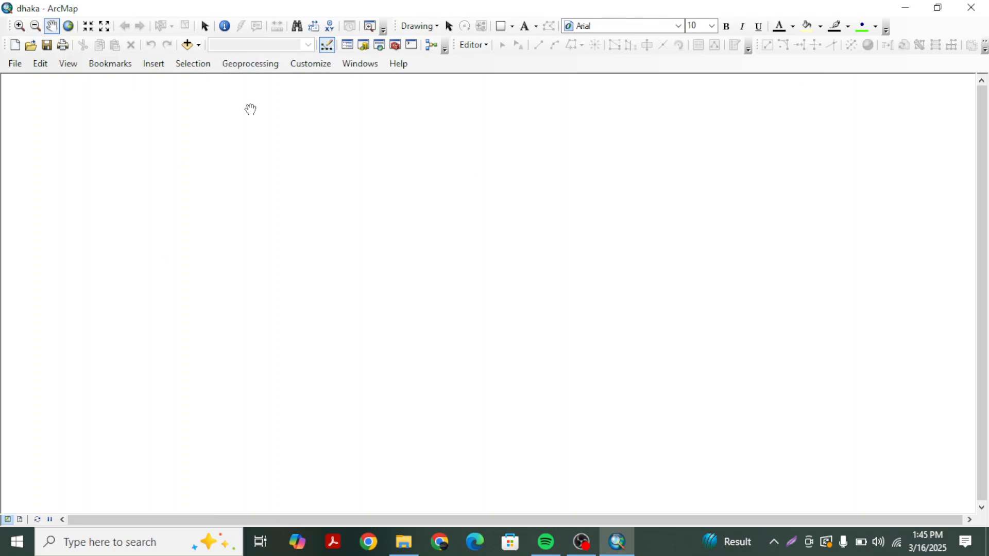
Show the Table Of Contents and Catalog windows again, and make the Catalog window narrower.
left_click(360, 66)
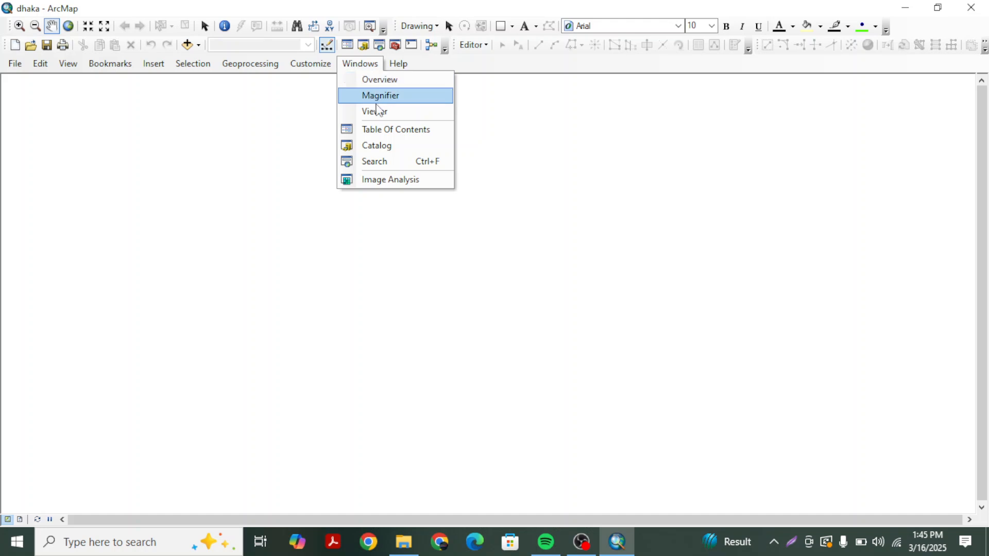
left_click(400, 131)
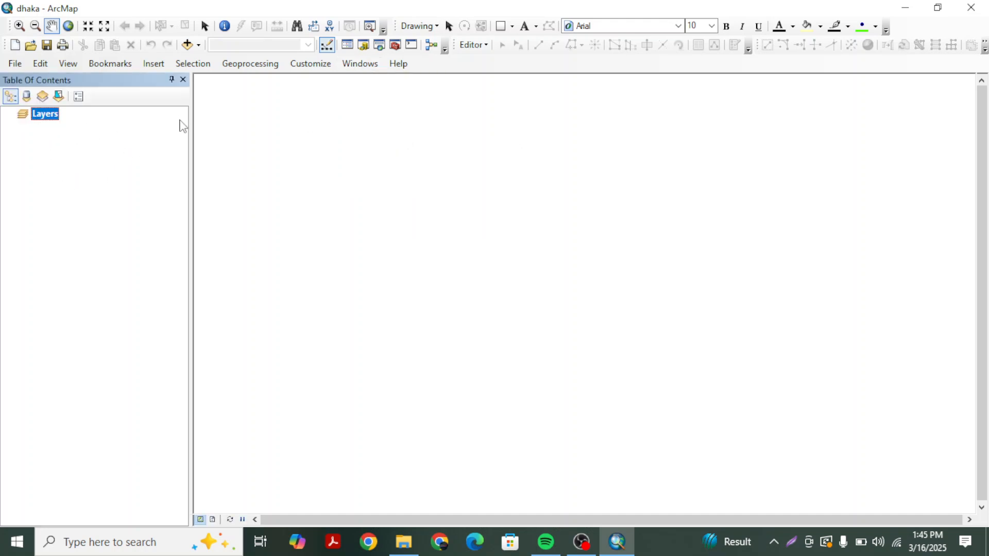
left_click(354, 66)
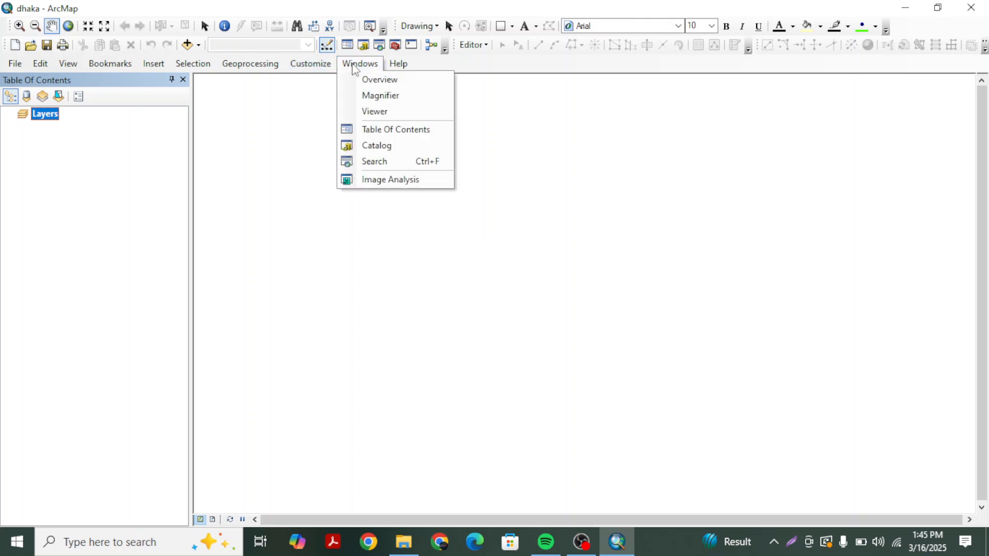
left_click(380, 146)
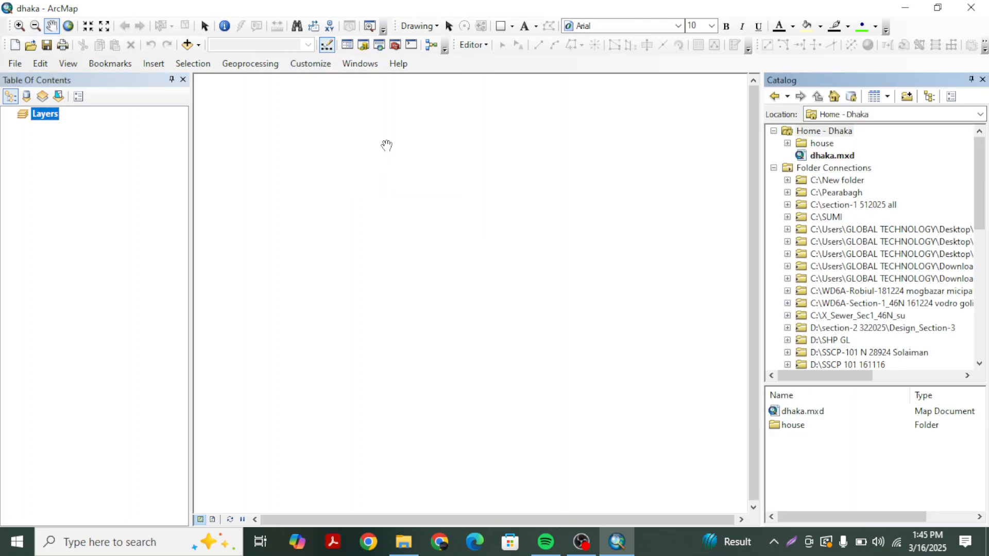
left_click_drag(764, 147, 832, 173)
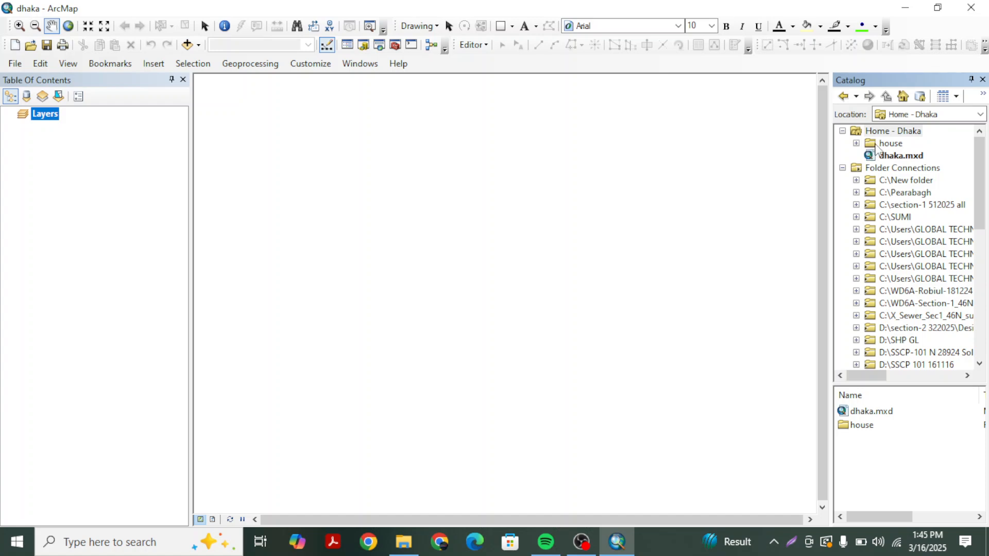
Start a new shapefile in the house folder, naming it house and setting its feature type to Polygon.
left_click(857, 144)
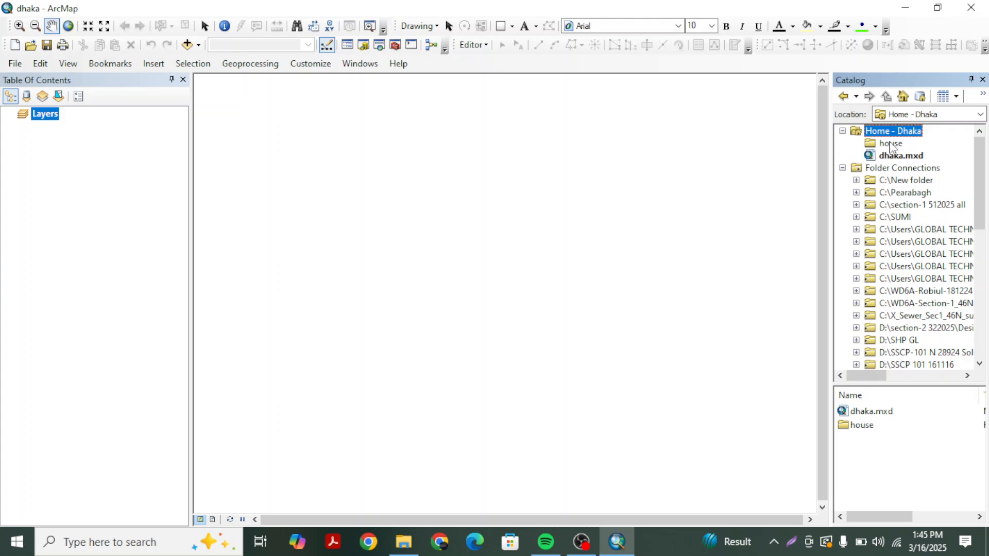
left_click(891, 147)
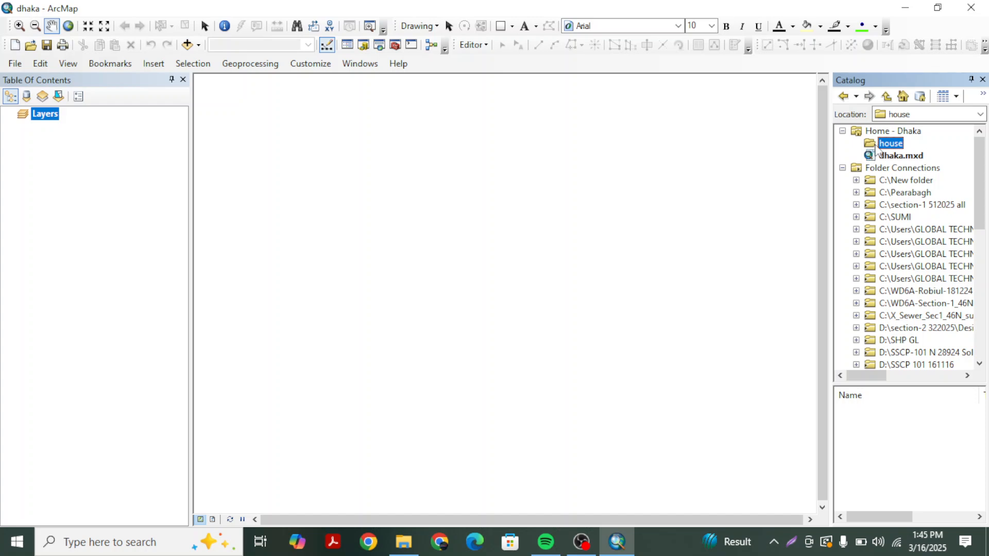
right_click(882, 148)
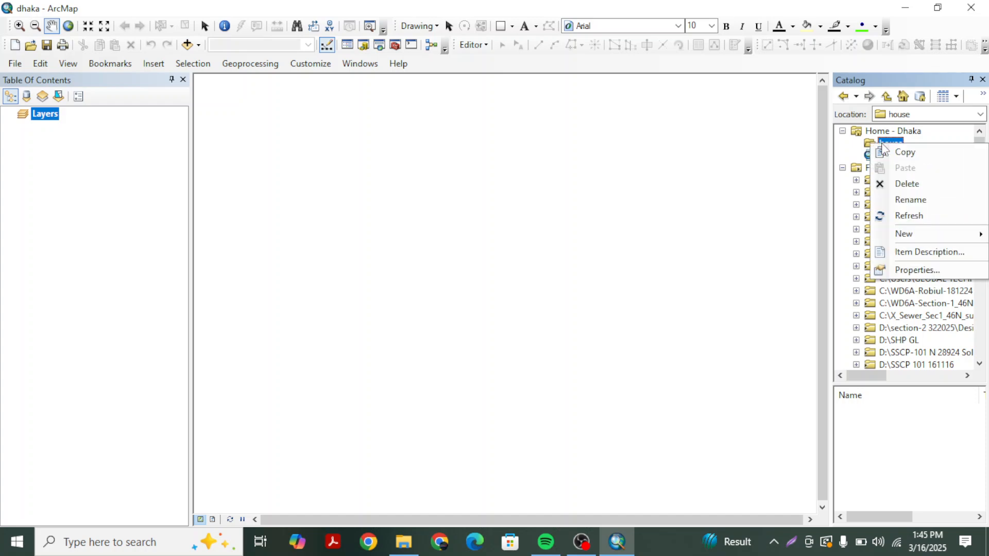
mouse_move(924, 241)
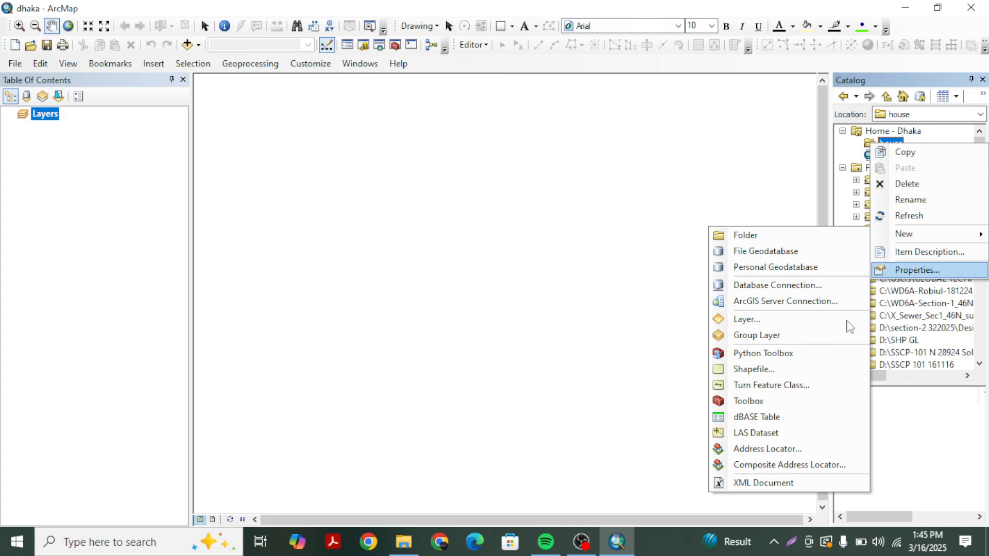
left_click(761, 373)
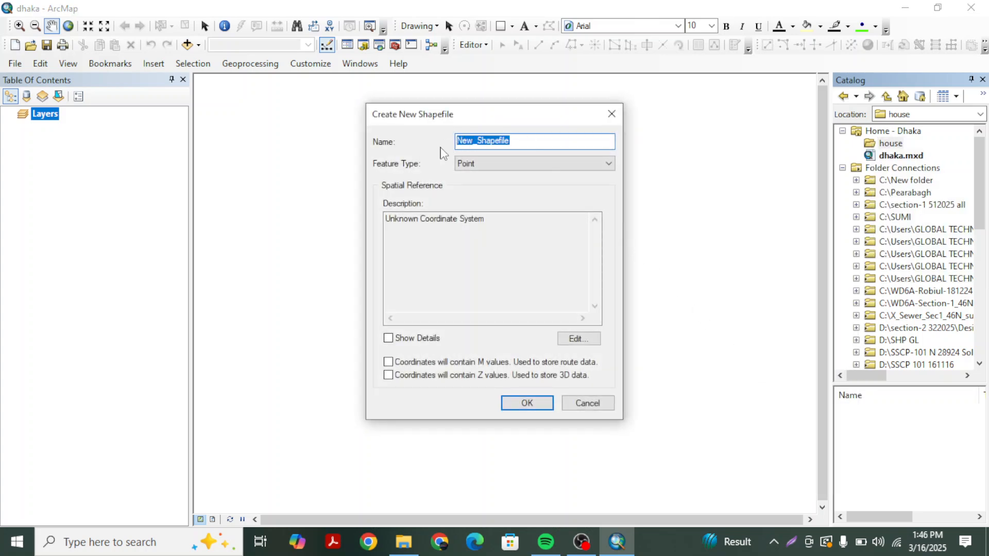
key("BackSpace")
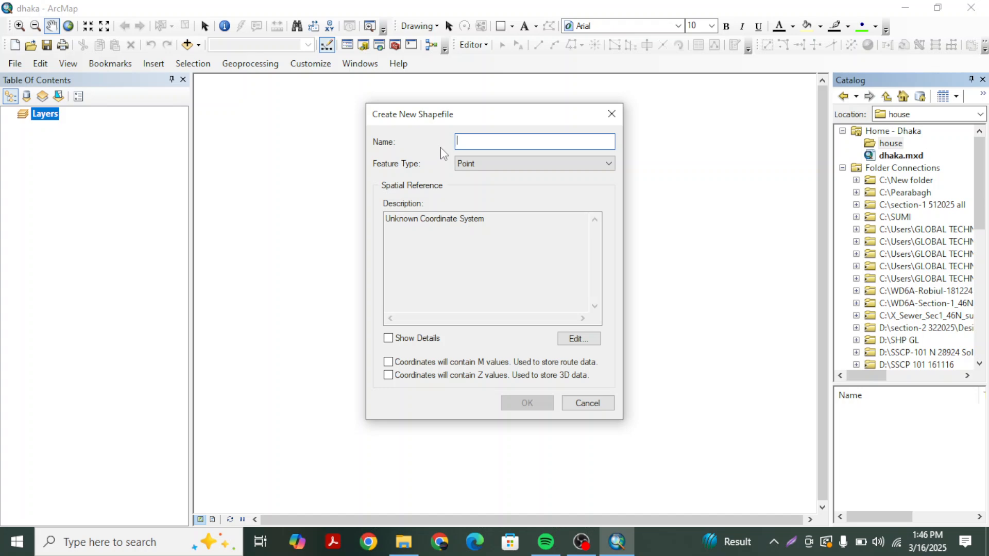
type("ho")
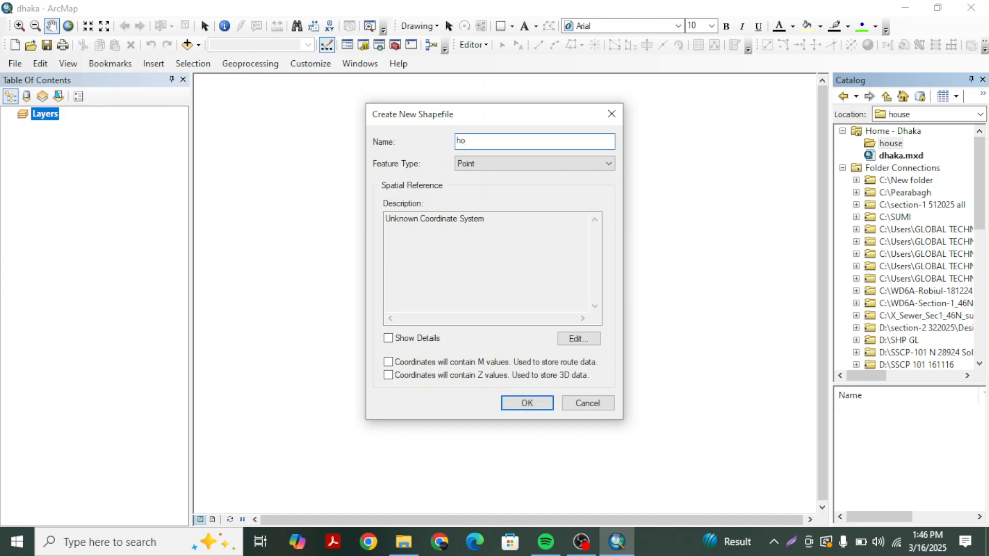
type("use")
left_click(536, 163)
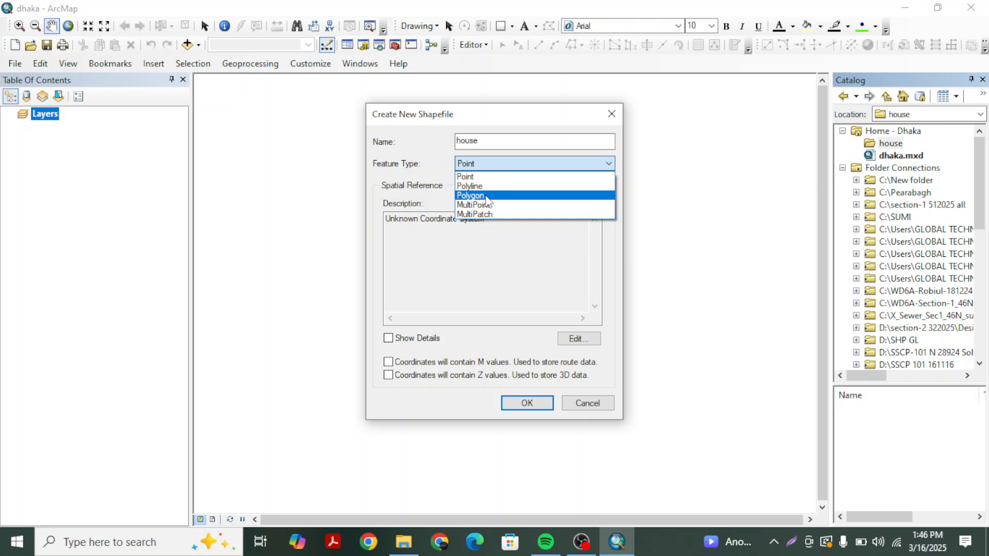
left_click(471, 195)
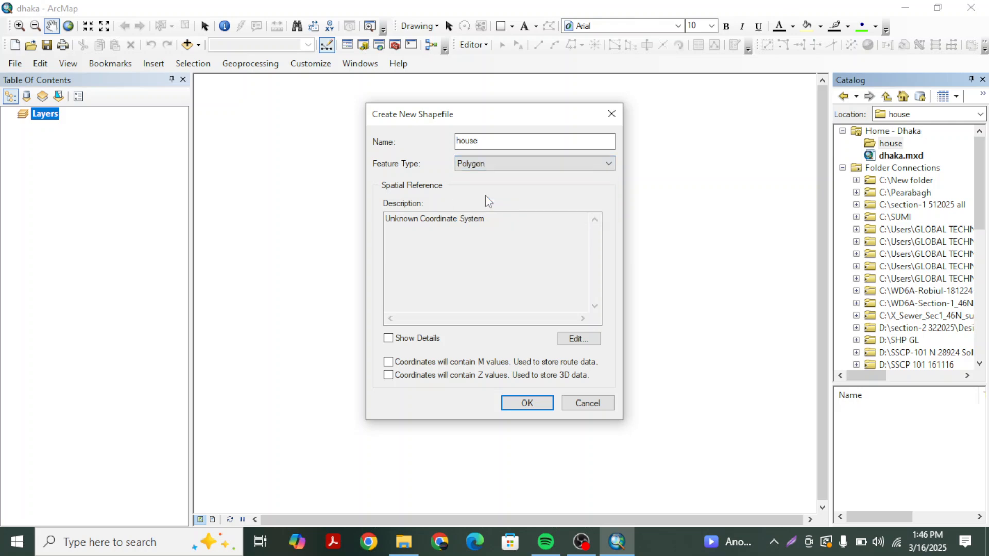
Edit the shapefile's spatial reference and expand the projected coordinate systems to UTM, WGS 1984, Northern Hemisphere.
left_click(577, 341)
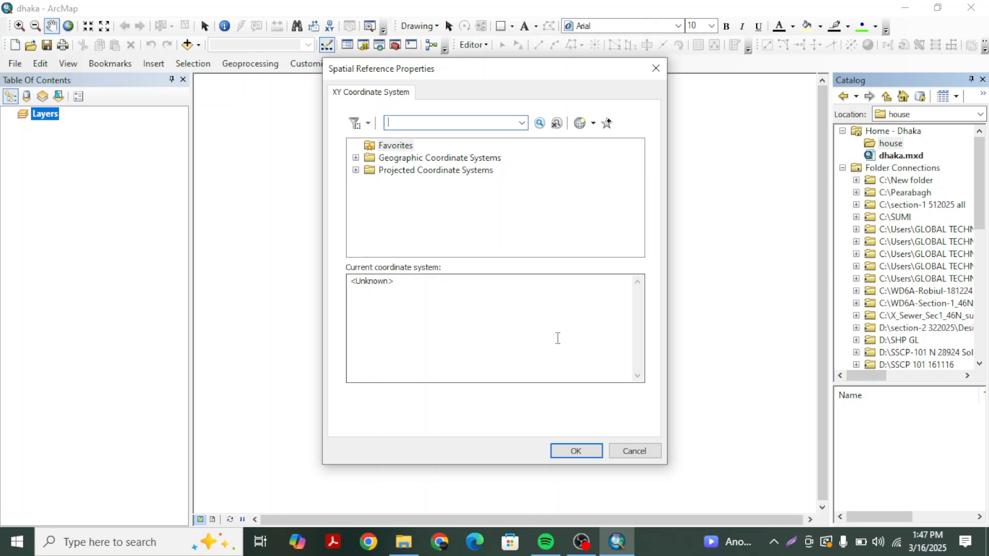
left_click(357, 173)
scroll(453, 190, "down", 2)
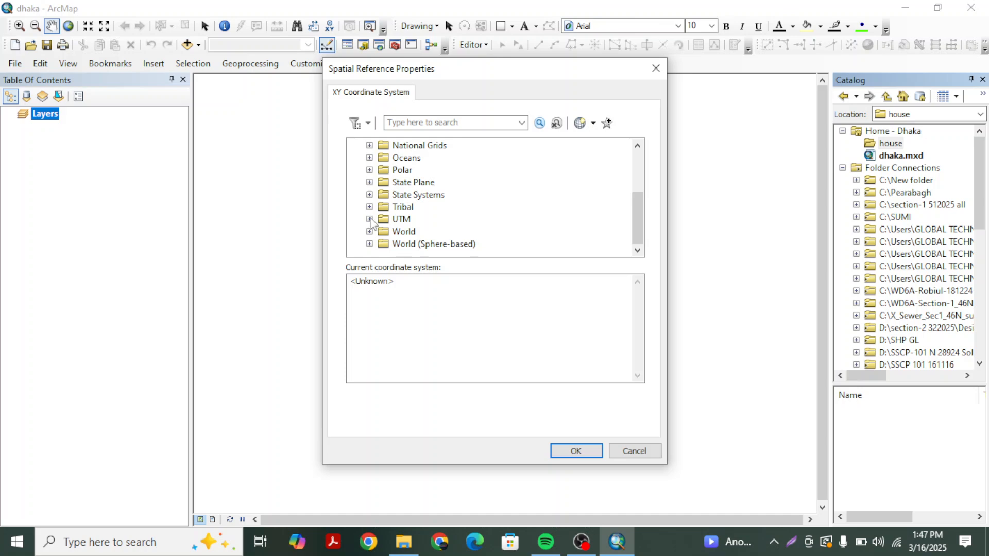
left_click(370, 219)
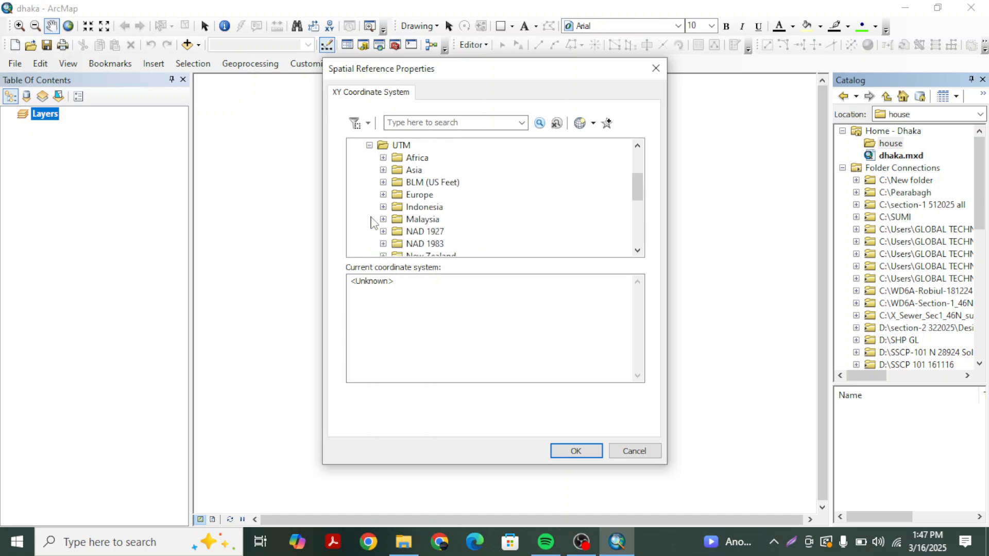
scroll(418, 198, "down", 2)
scroll(419, 199, "down", 1)
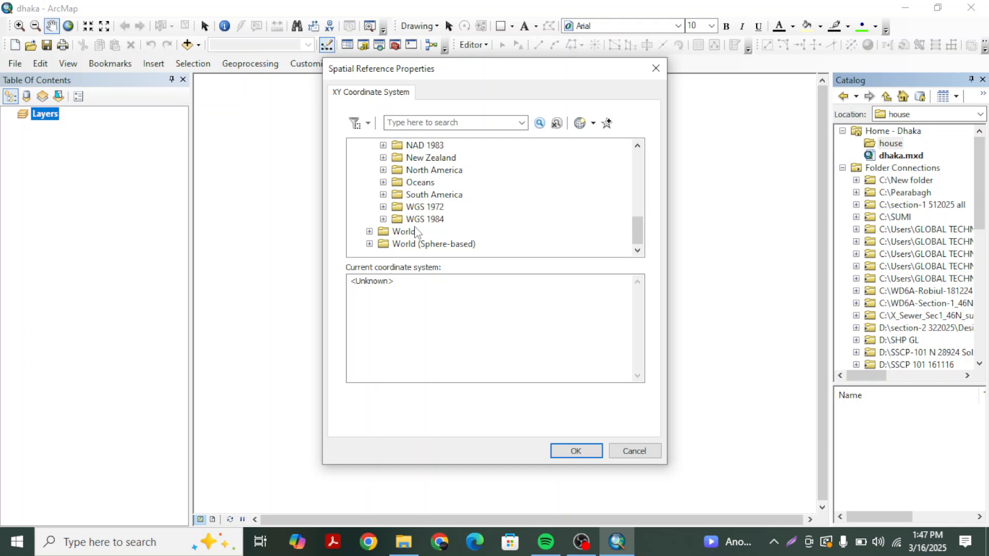
left_click(383, 219)
scroll(411, 216, "down", 1)
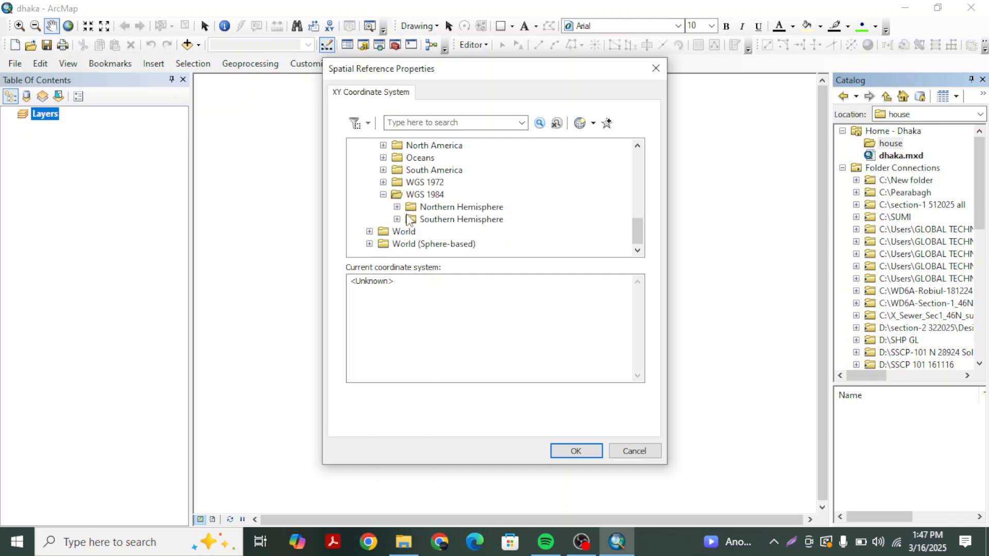
left_click(397, 207)
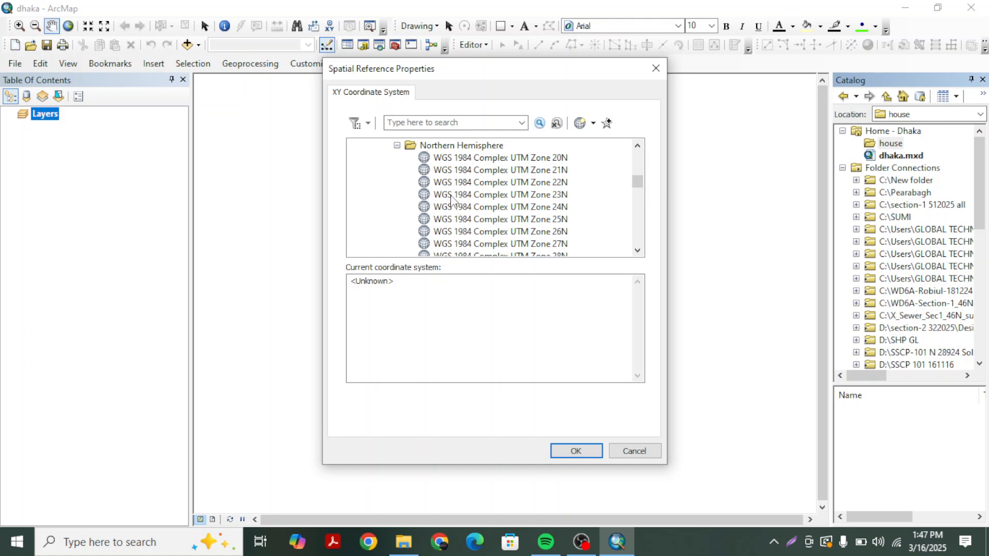
Assign the WGS 1984 UTM Zone 35N coordinate system and create the house shapefile.
scroll(459, 195, "down", 2)
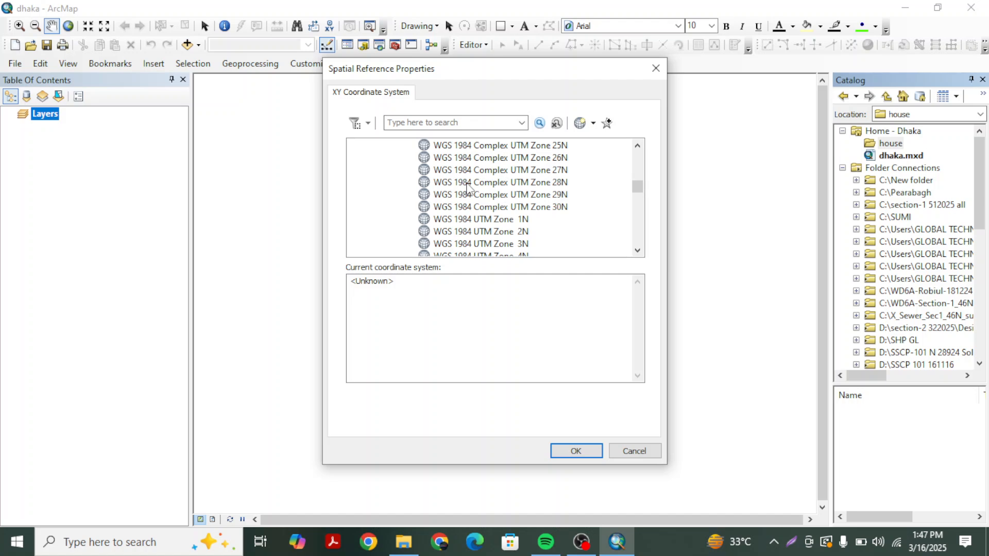
scroll(554, 193, "down", 2)
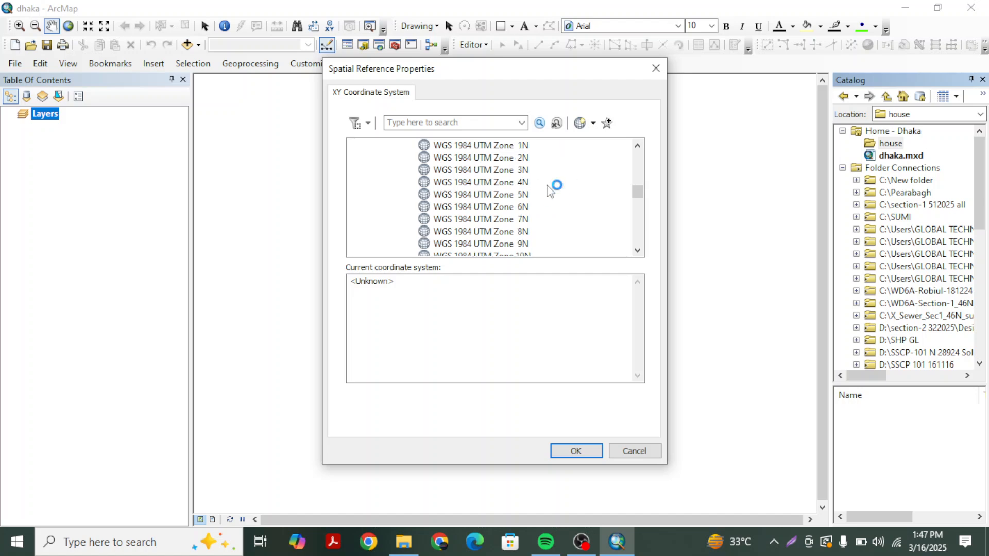
left_click(499, 207)
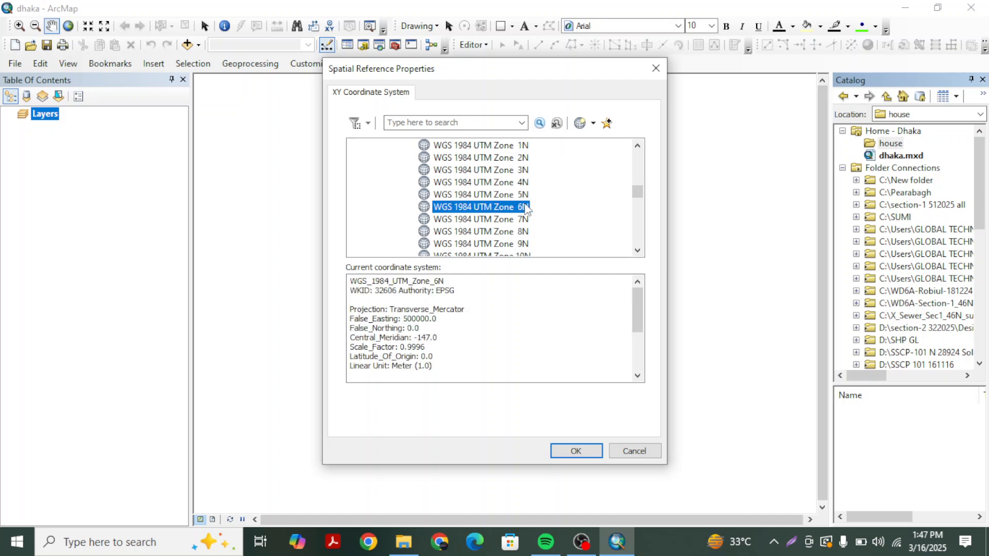
scroll(523, 206, "down", 1)
scroll(499, 204, "down", 1)
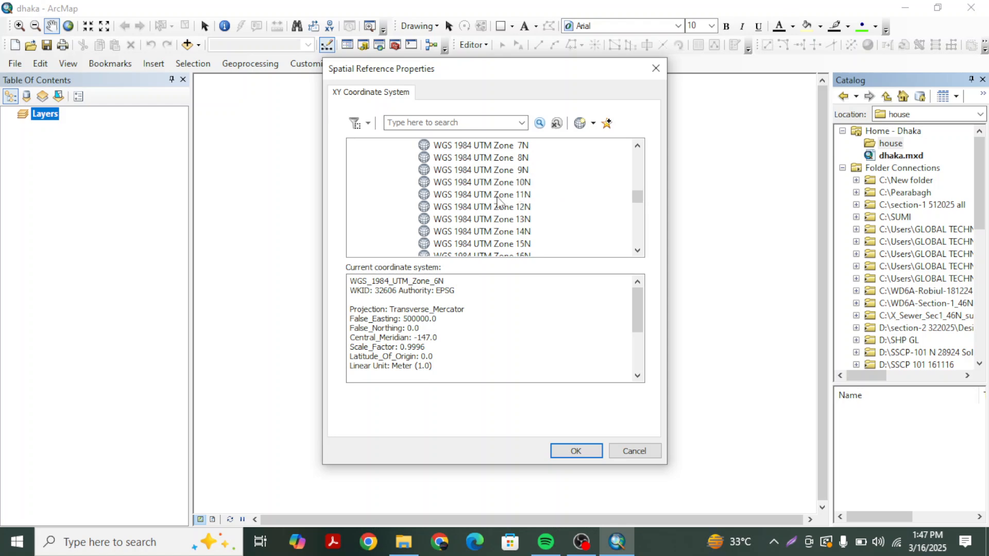
scroll(503, 201, "down", 7)
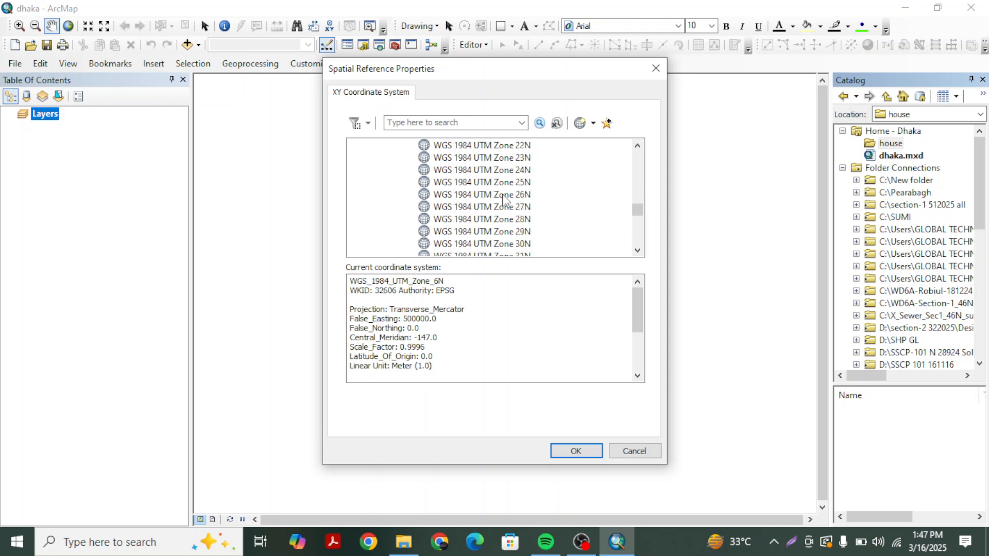
scroll(502, 198, "down", 2)
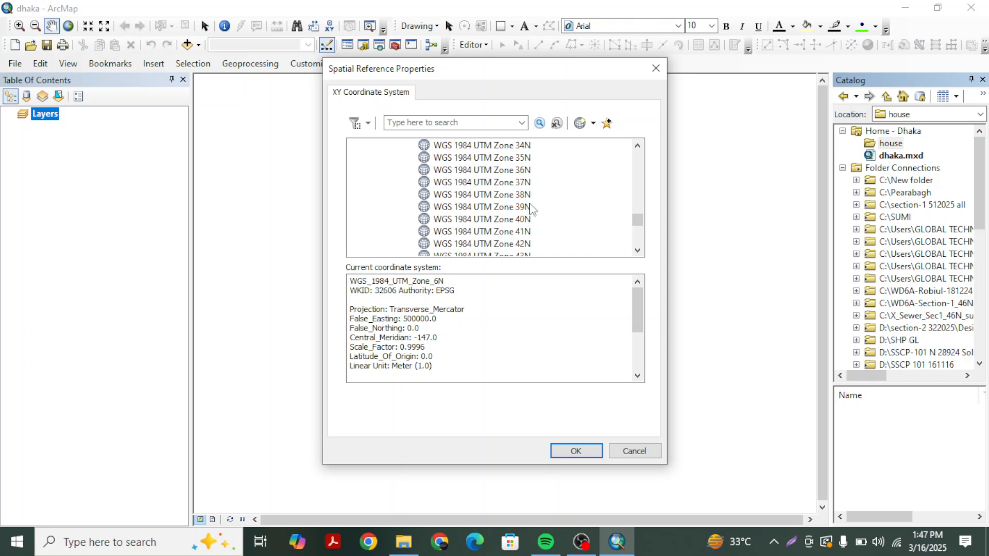
left_click(501, 171)
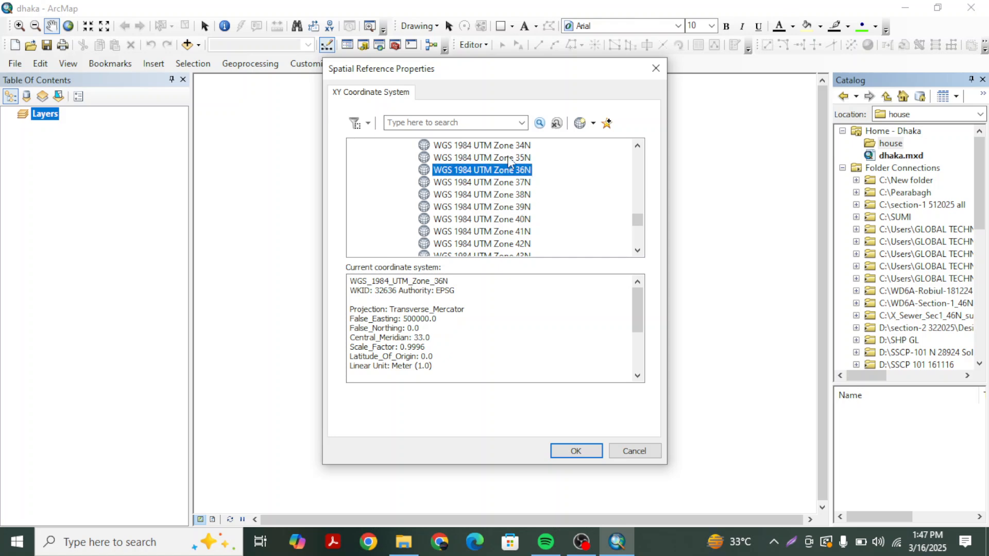
left_click(508, 158)
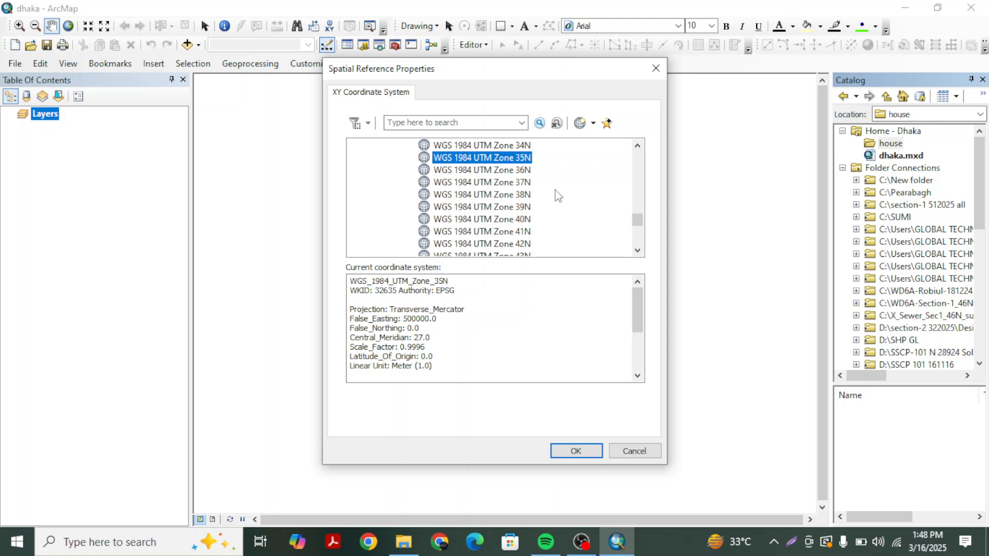
left_click(591, 452)
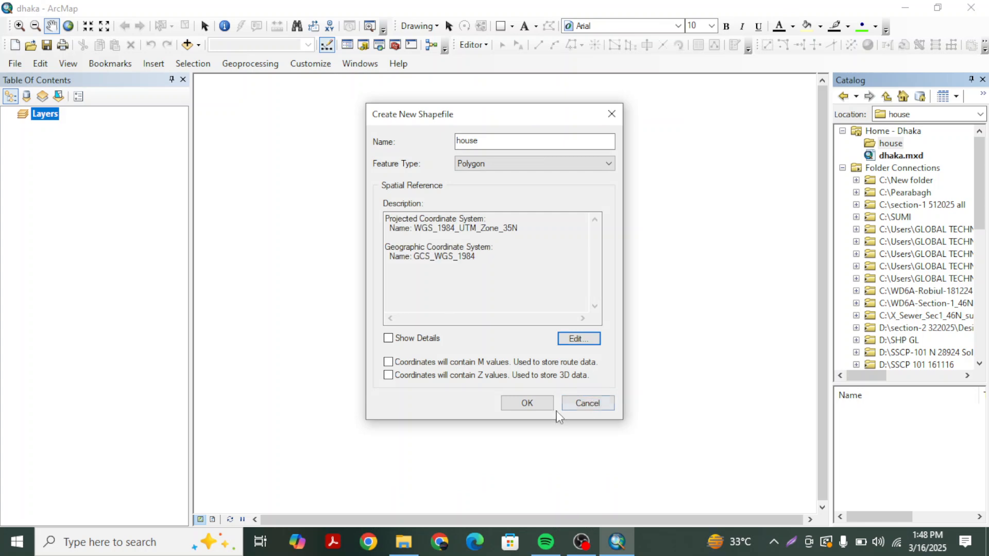
left_click(537, 410)
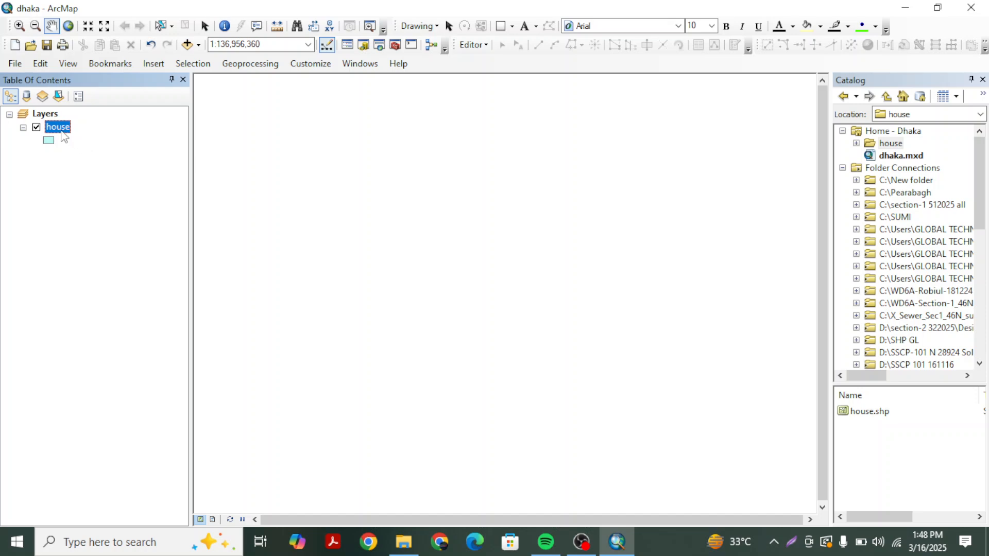
Start editing the house layer and make it the only selectable layer.
right_click(61, 129)
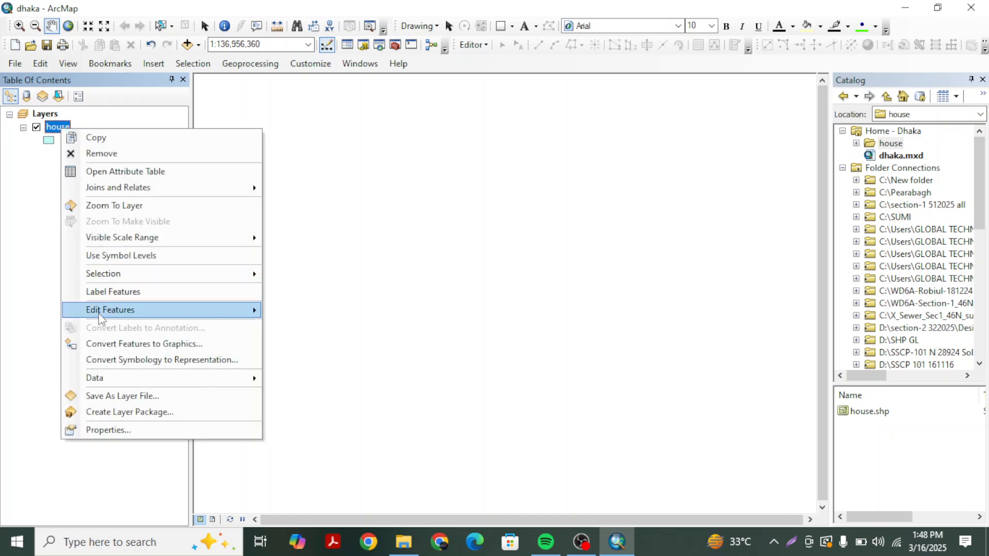
mouse_move(101, 313)
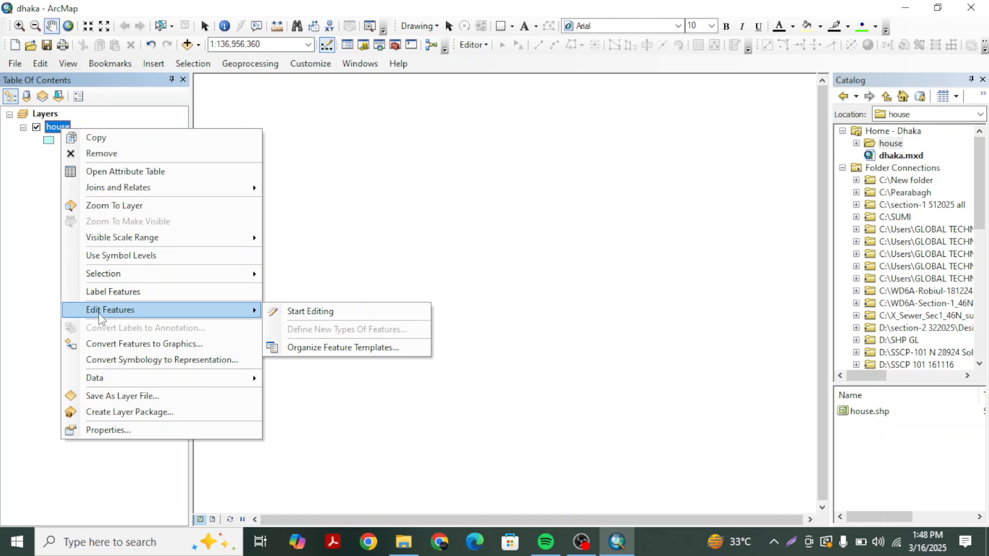
left_click(312, 312)
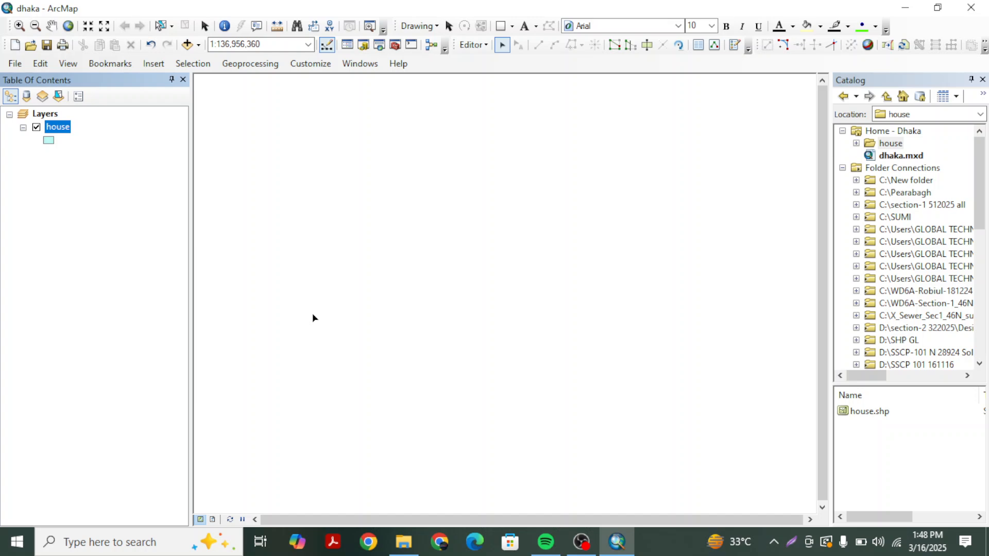
right_click(62, 129)
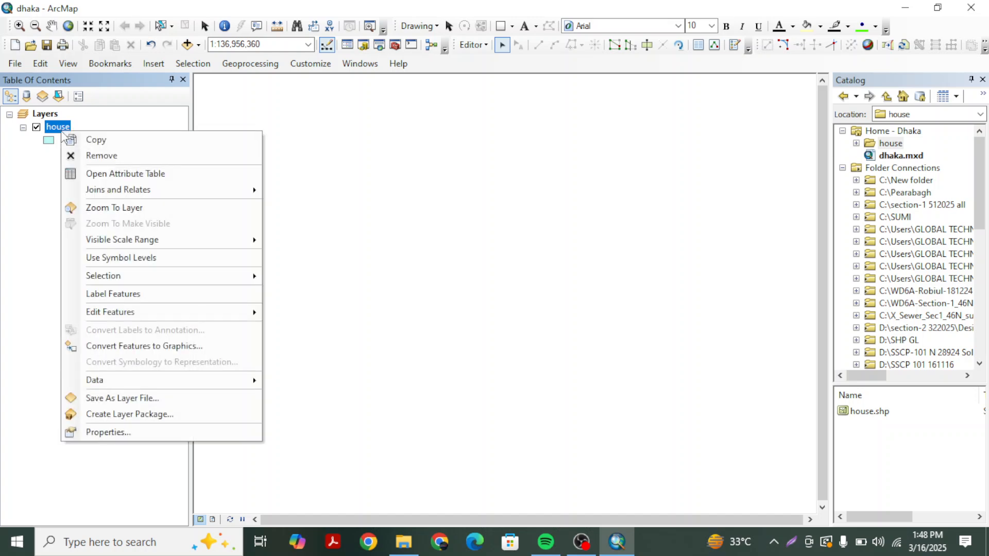
mouse_move(209, 279)
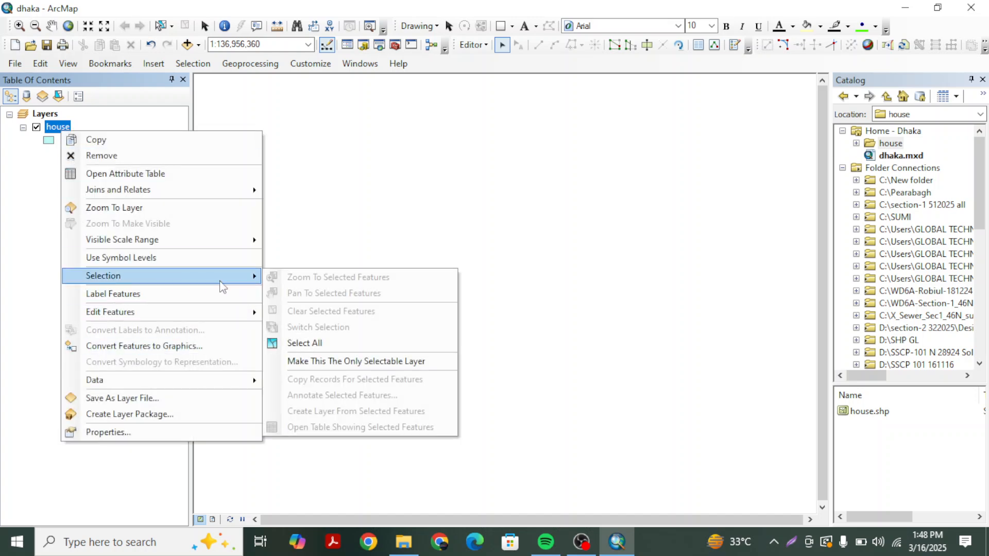
left_click(353, 362)
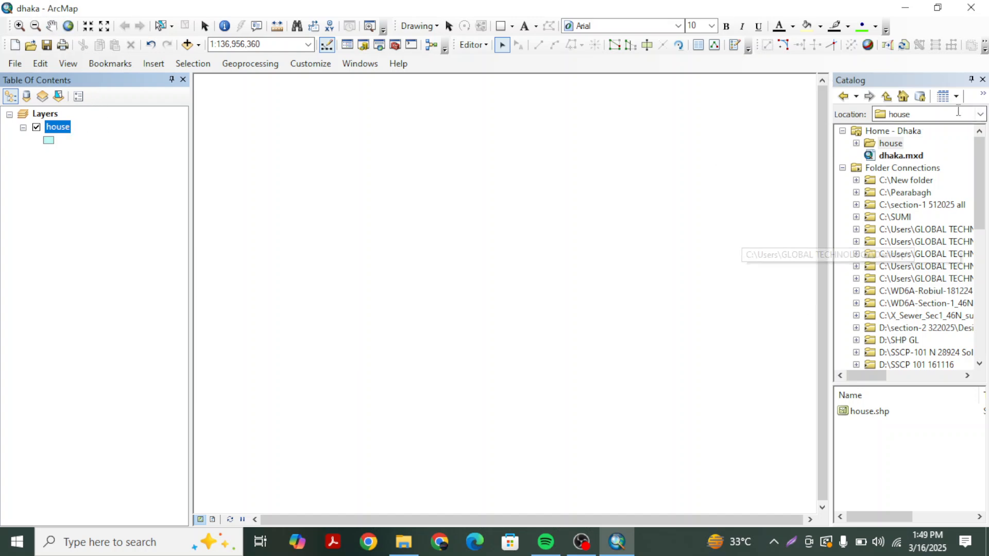
Collapse the Catalog window to free map space and activate the Edit tool.
left_click(971, 78)
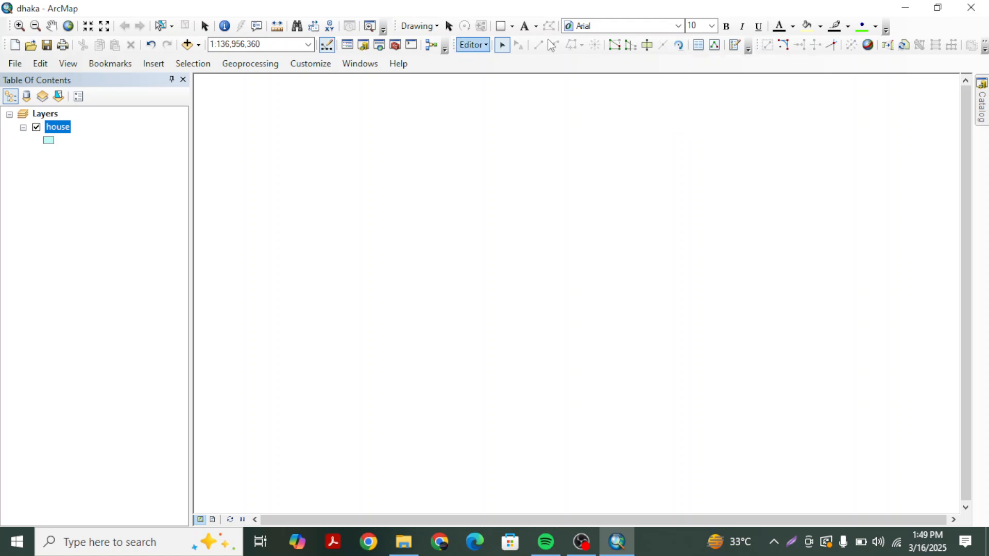
left_click(507, 46)
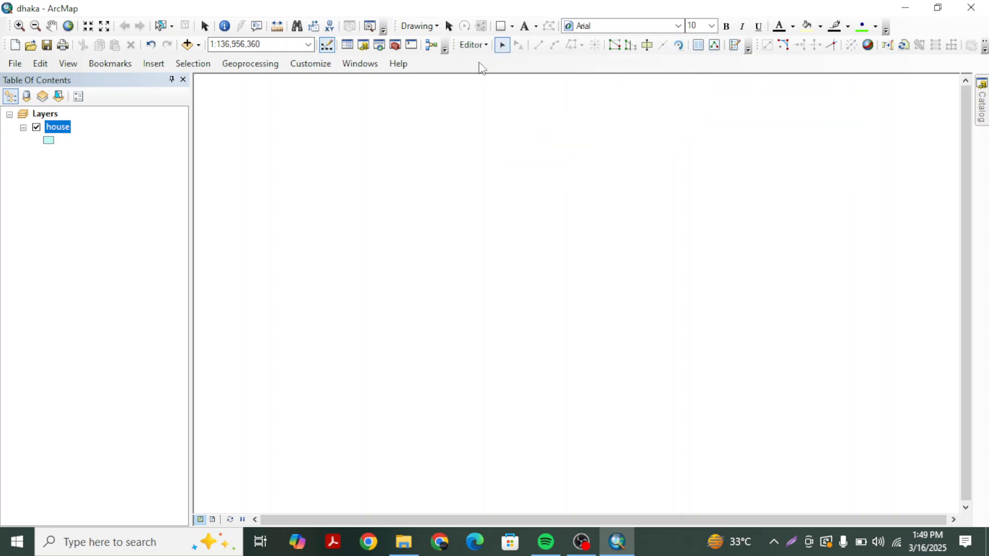
right_click(482, 67)
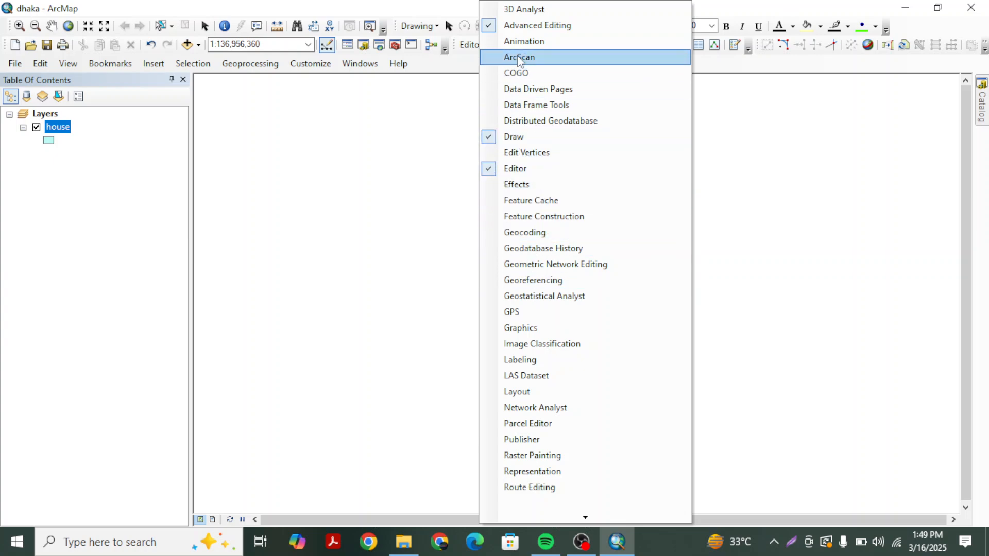
mouse_move(584, 520)
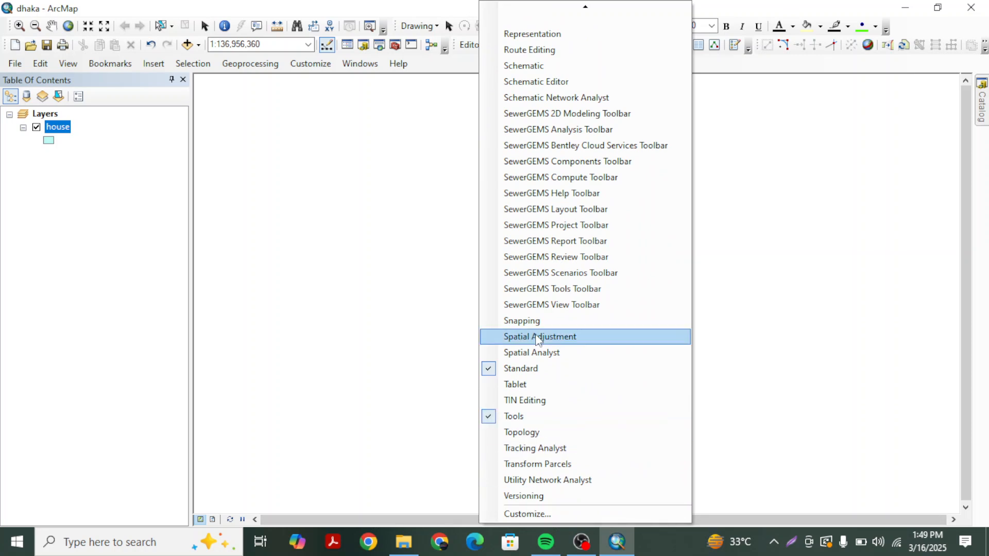
mouse_move(585, 8)
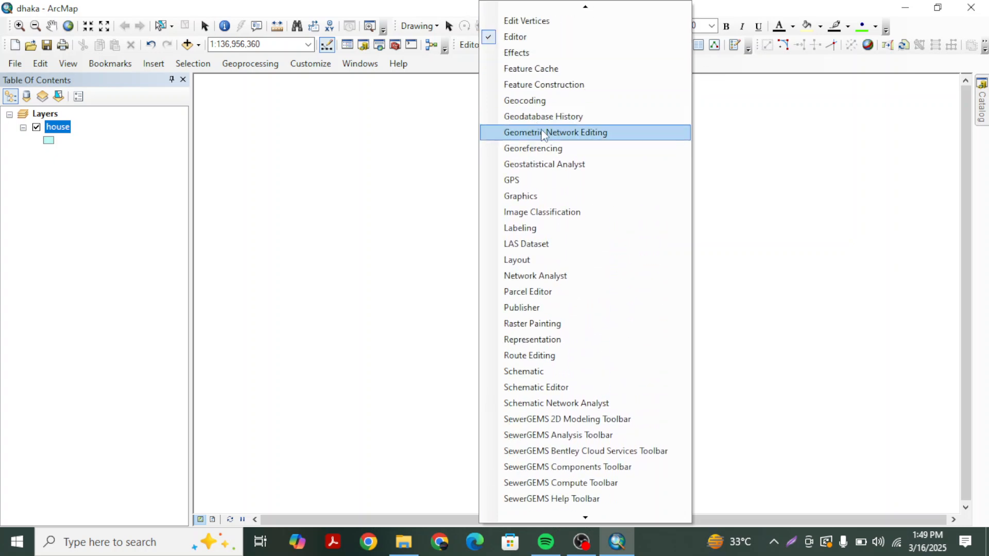
left_click(540, 71)
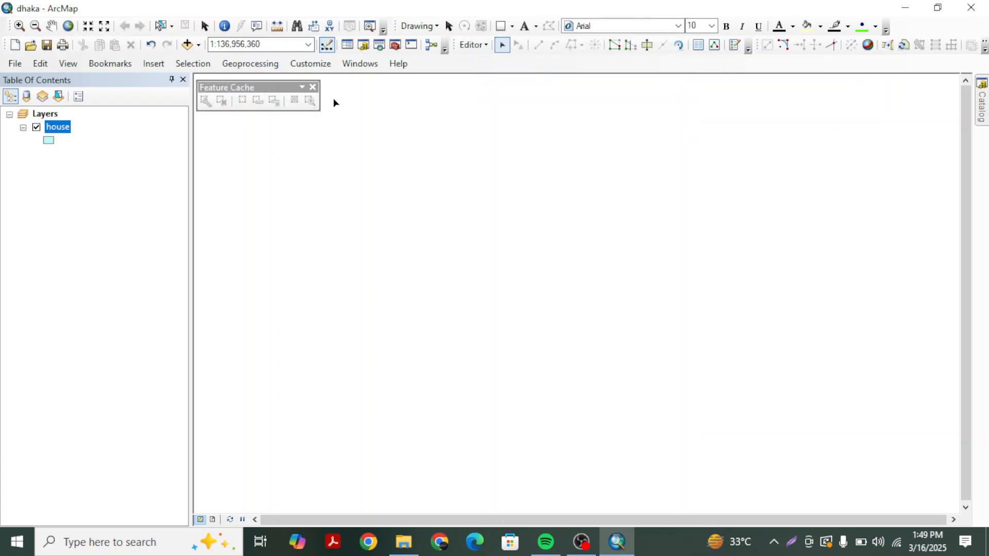
left_click(312, 87)
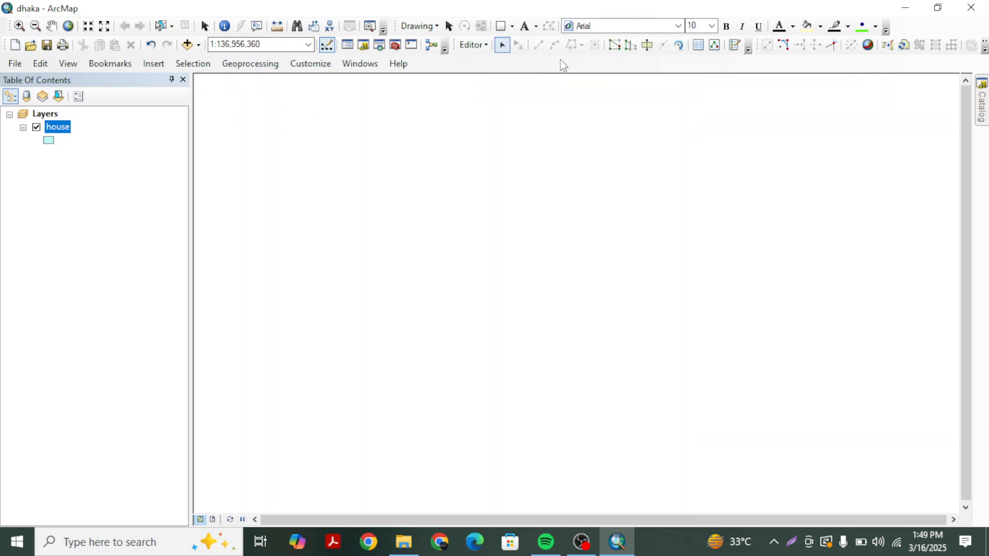
Draw a four-sided polygon with the house template in the upper middle of the map.
left_click(735, 45)
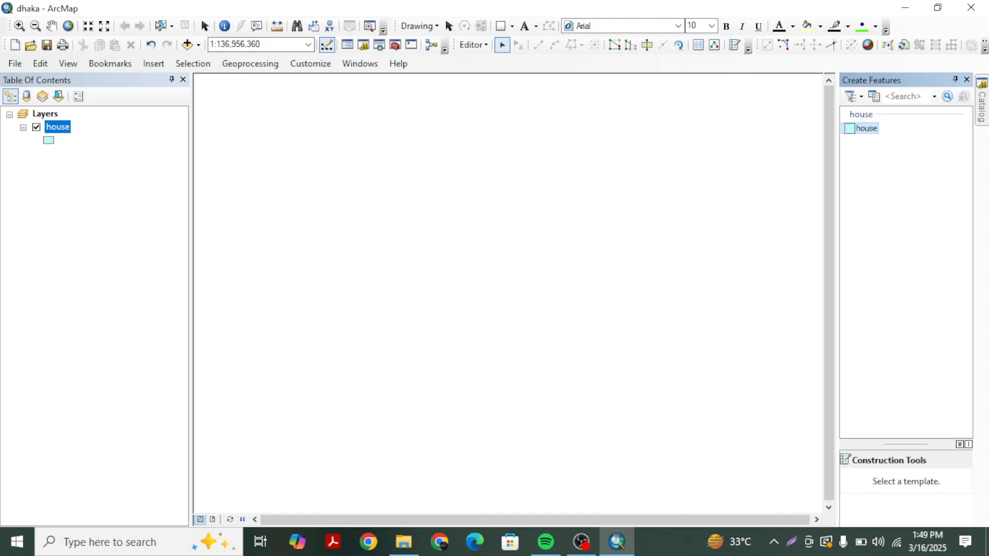
left_click(867, 128)
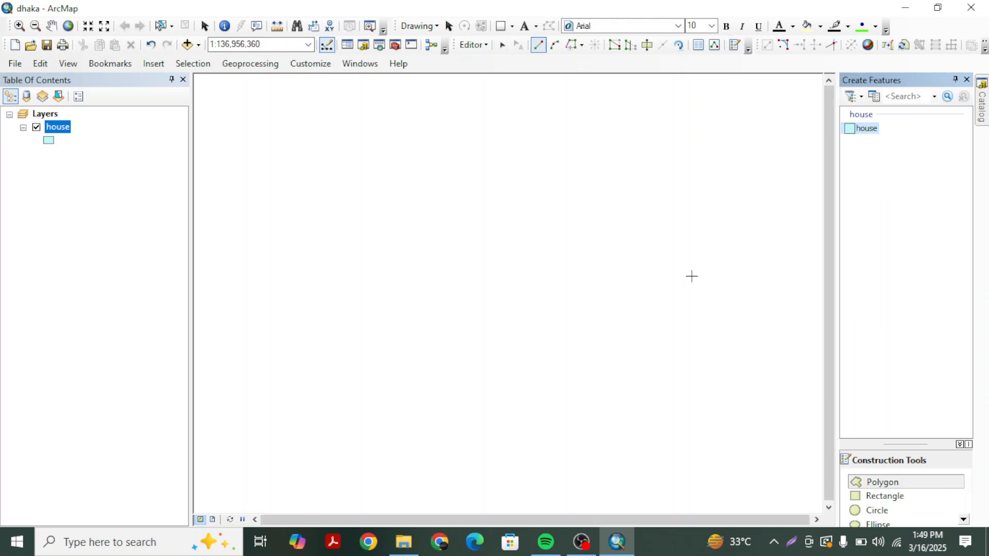
left_click(449, 143)
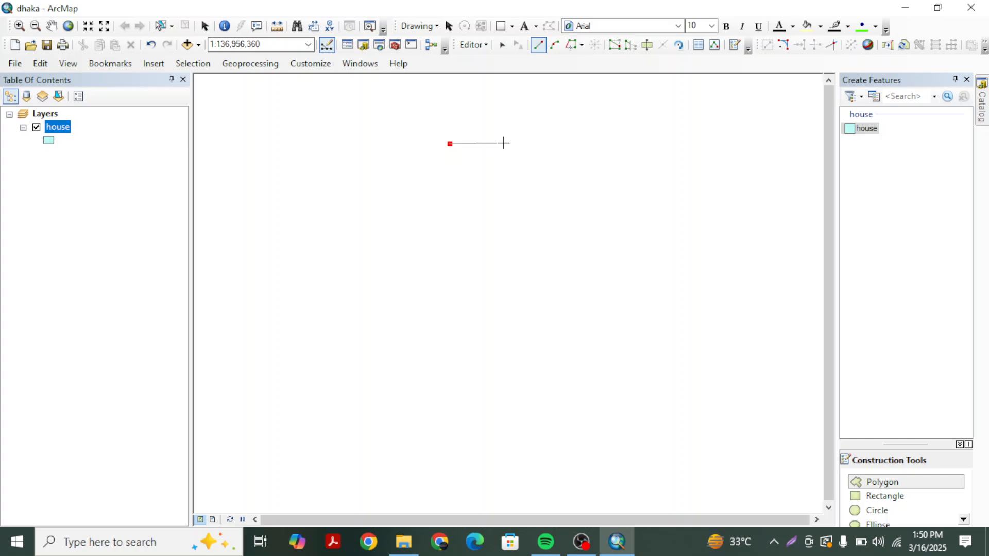
left_click(507, 144)
left_click(500, 200)
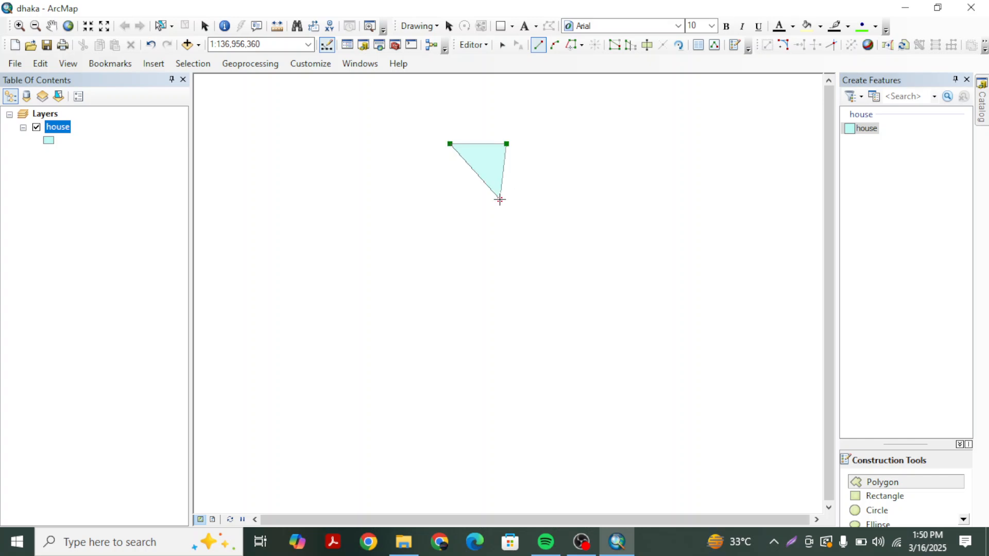
left_click(452, 193)
double_click(453, 193)
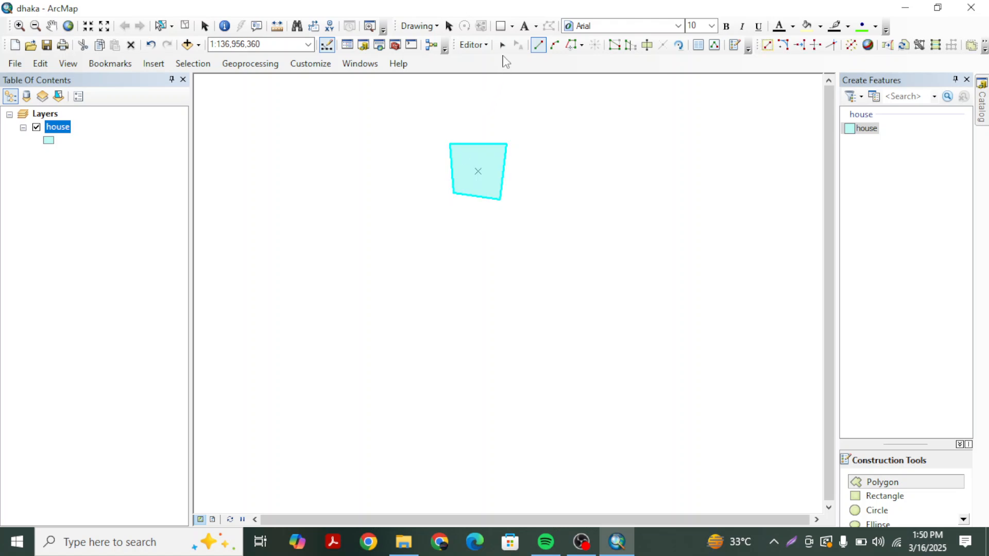
left_click(502, 45)
Move the house polygon's two lower vertices outward to straighten its bottom and side edges.
scroll(446, 168, "up", 2)
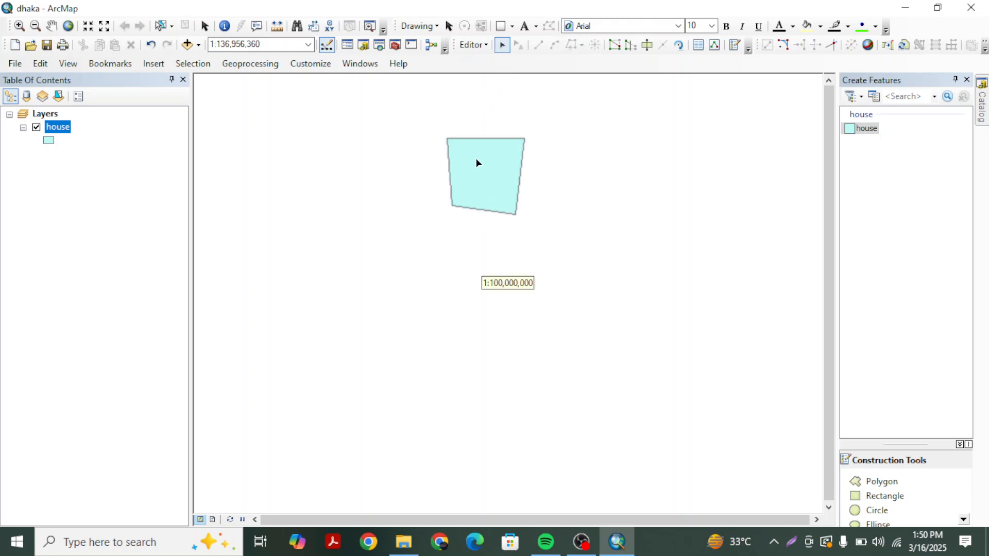
left_click_drag(421, 145, 447, 206)
left_click(511, 216)
double_click(513, 234)
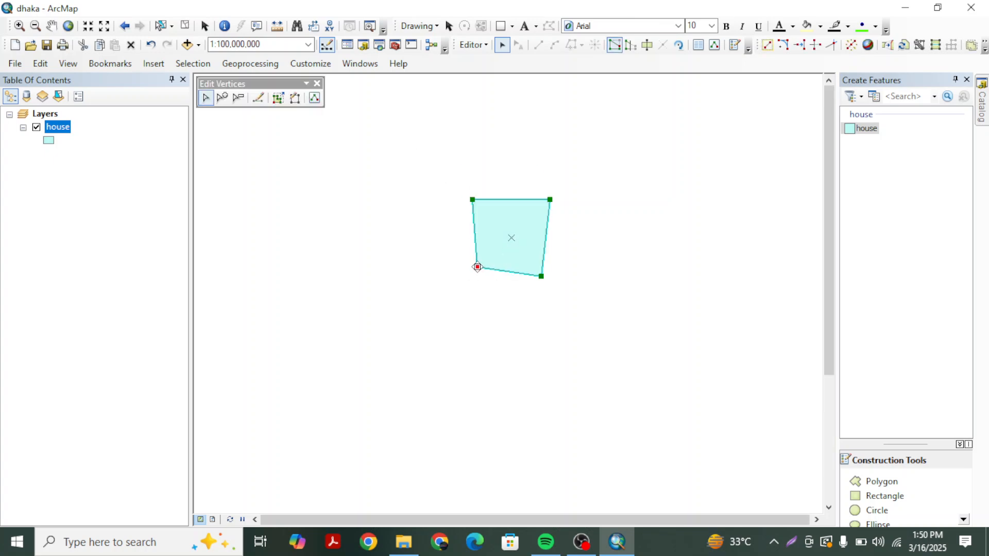
left_click_drag(476, 267, 473, 279)
left_click_drag(541, 277, 546, 277)
left_click(591, 263)
Readjust the house polygon's lower-right vertex and finish the vertex edit.
double_click(530, 251)
left_click(613, 226)
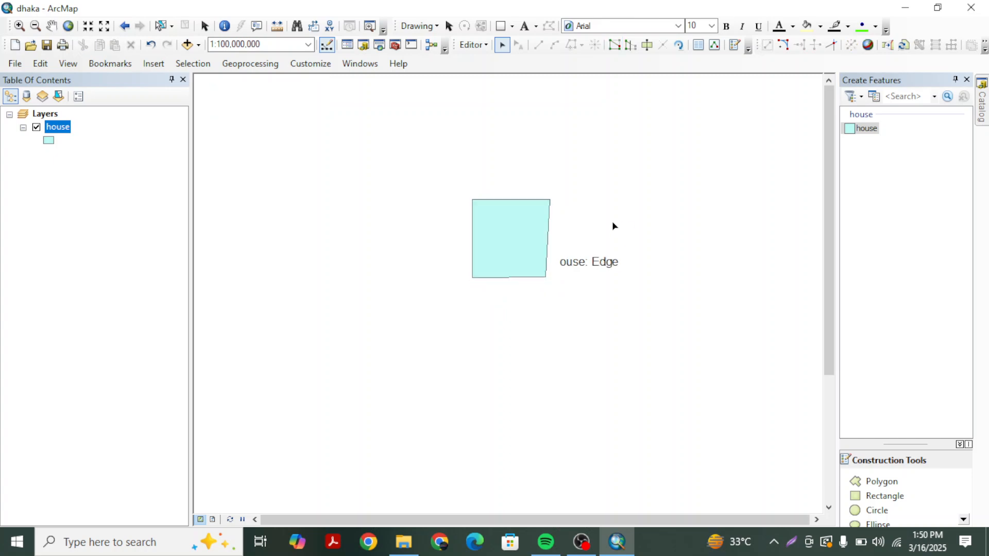
double_click(503, 230)
left_click_drag(545, 277, 542, 272)
left_click(602, 250)
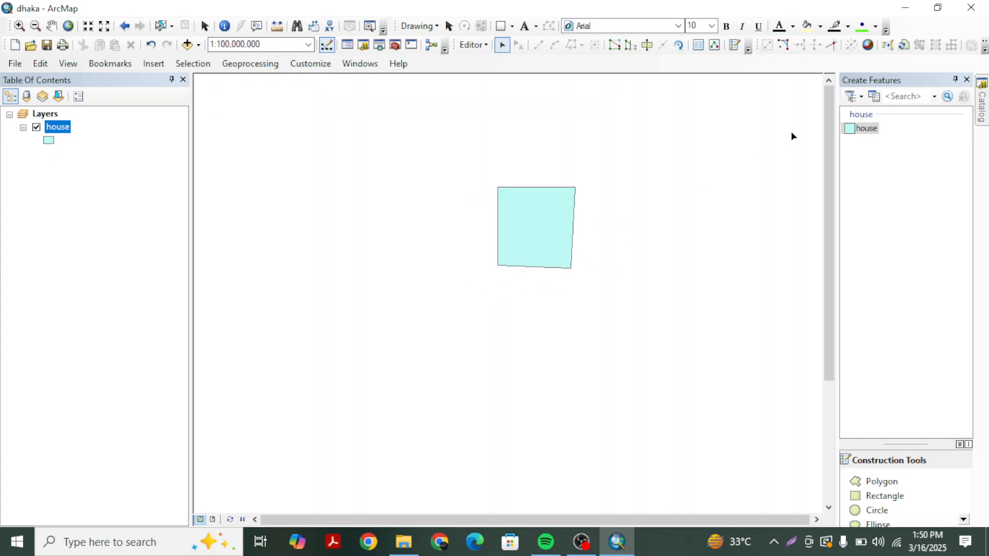
Draw a second four-sided house polygon directly above the first, leaving a narrow gap between them.
left_click(865, 129)
left_click(492, 109)
left_click(496, 175)
left_click(574, 175)
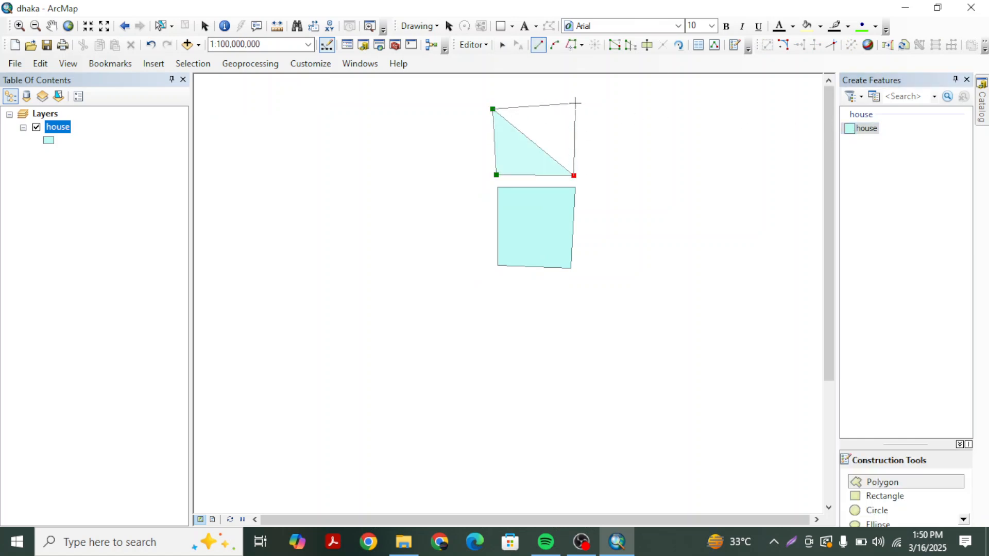
double_click(577, 107)
left_click(502, 45)
left_click(594, 95)
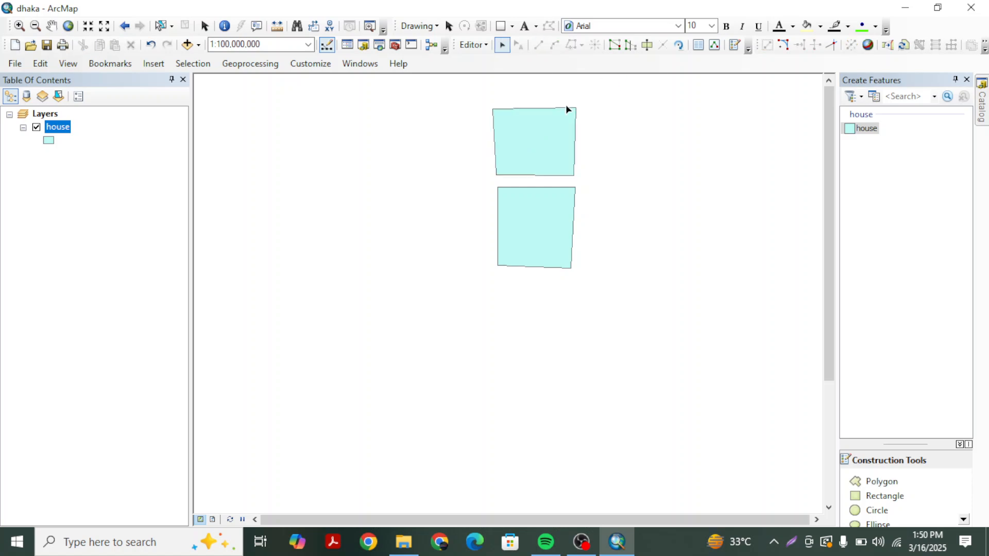
Move the second house polygon's upper-left vertex inward to straighten its left edge.
double_click(515, 122)
left_click_drag(493, 108, 497, 108)
left_click(446, 124)
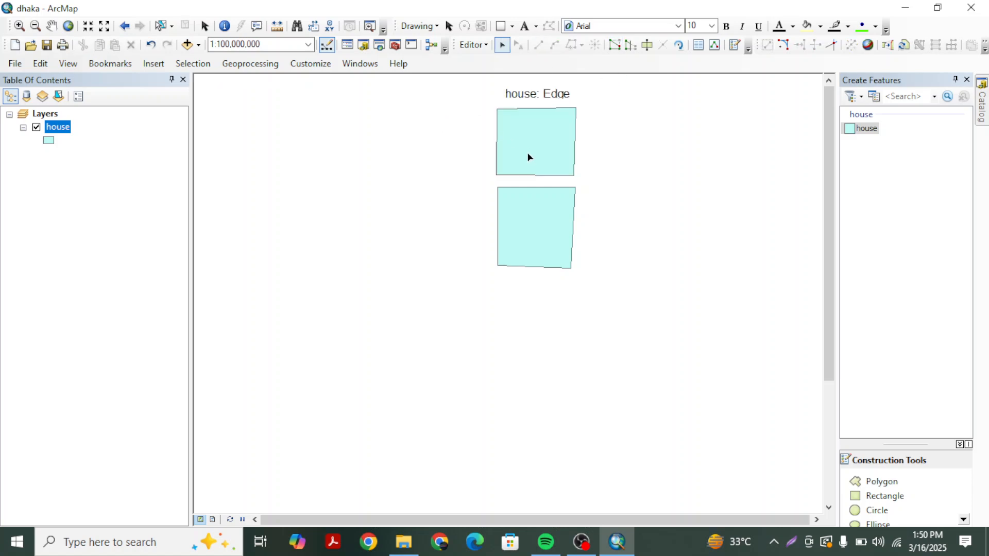
Copy the second house polygon, paste it into the house layer and place the copy above the original.
left_click_drag(529, 153, 554, 261)
left_click(557, 232)
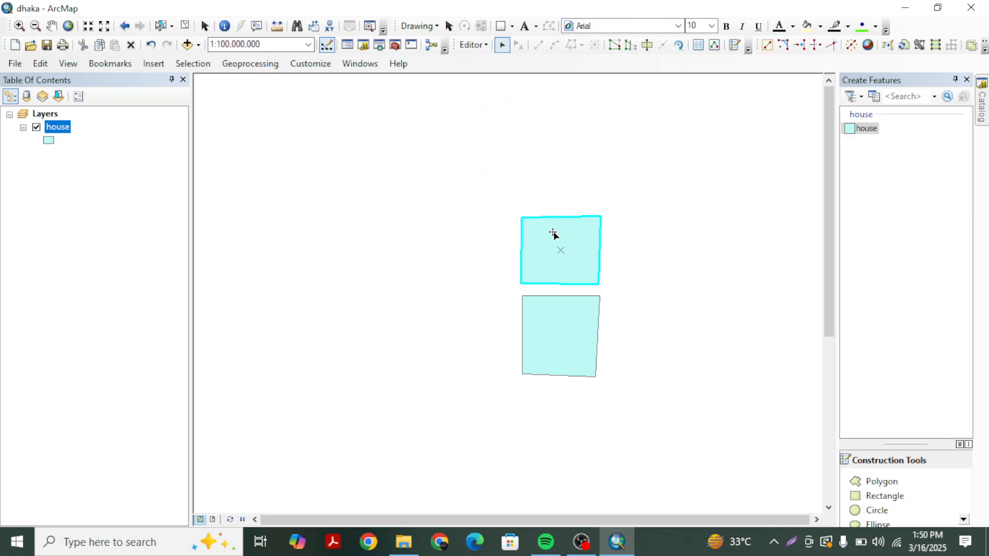
key("ctrl+c")
key("ctrl+v")
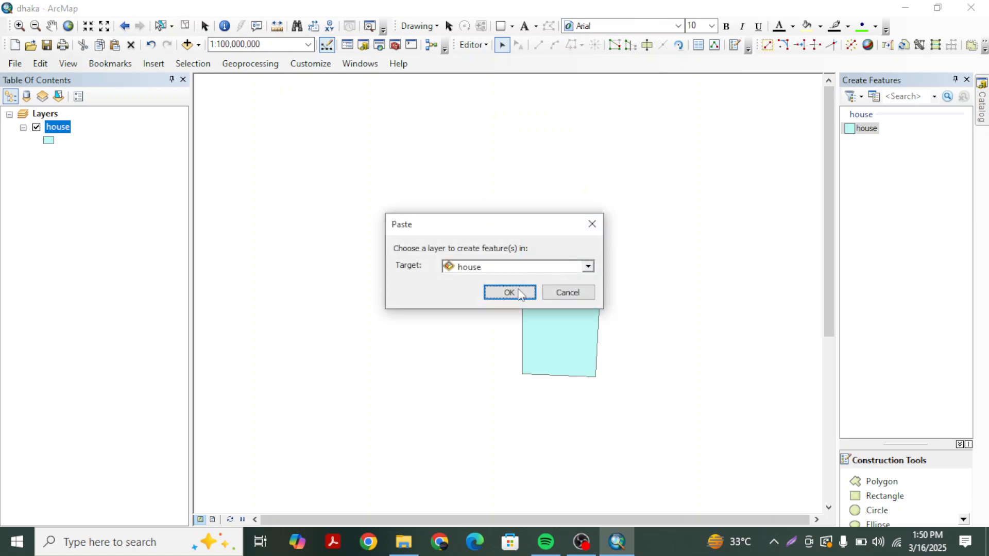
left_click(521, 292)
left_click_drag(538, 253, 555, 196)
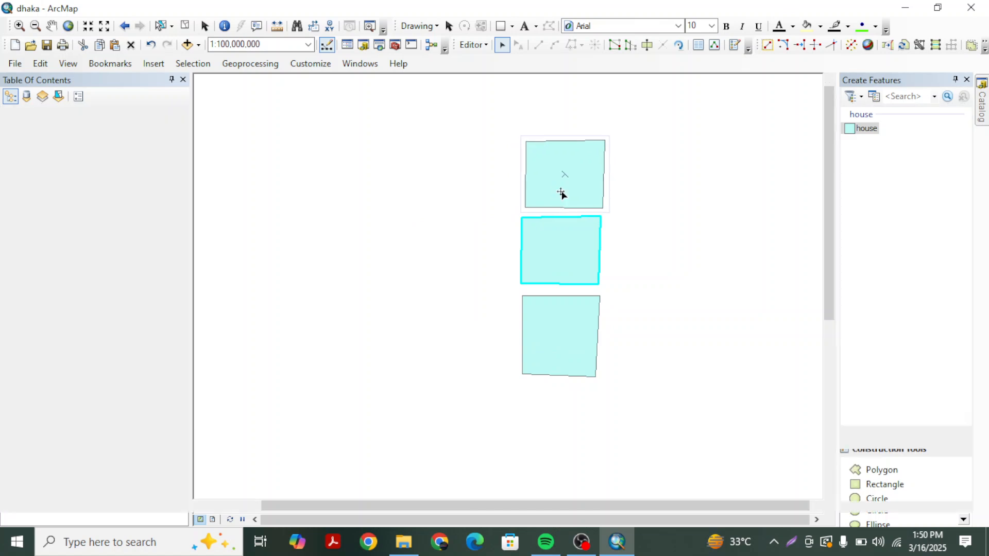
Paste another copy into the house layer and place it to the left of the topmost house polygon.
key("ctrl+v")
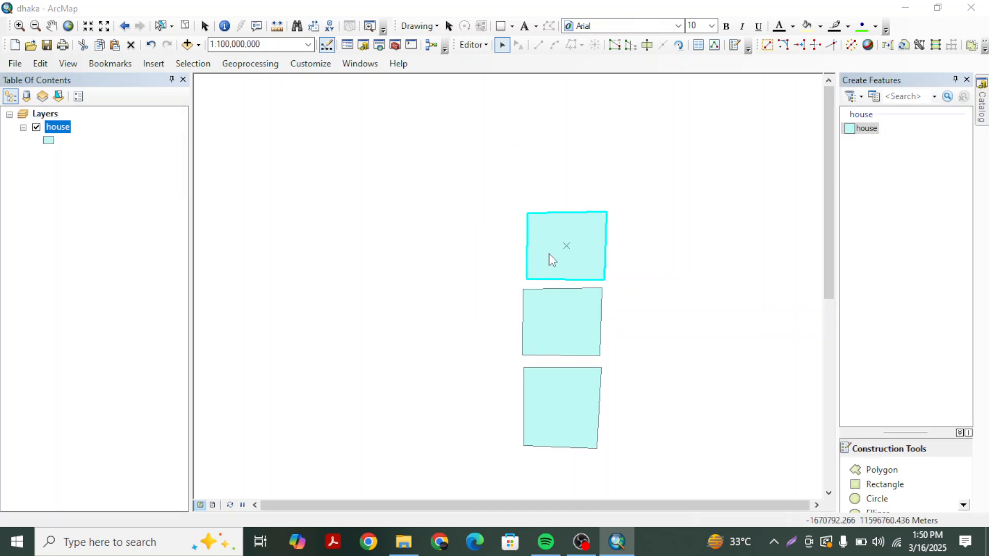
left_click(511, 292)
left_click_drag(568, 280, 481, 246)
left_click(457, 287)
left_click_drag(458, 287, 554, 233)
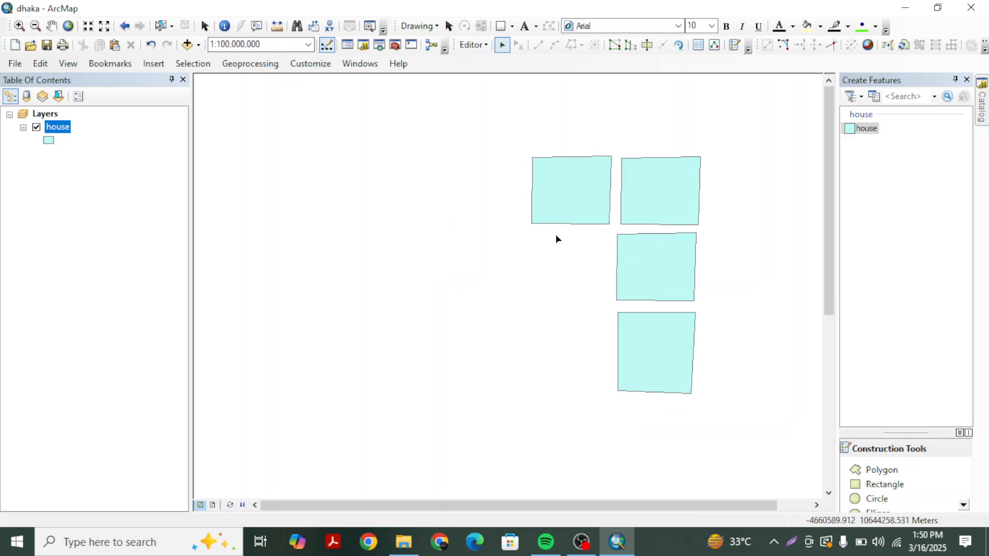
Move the left house polygon farther left to widen the gap beside the topmost one.
left_click(569, 196)
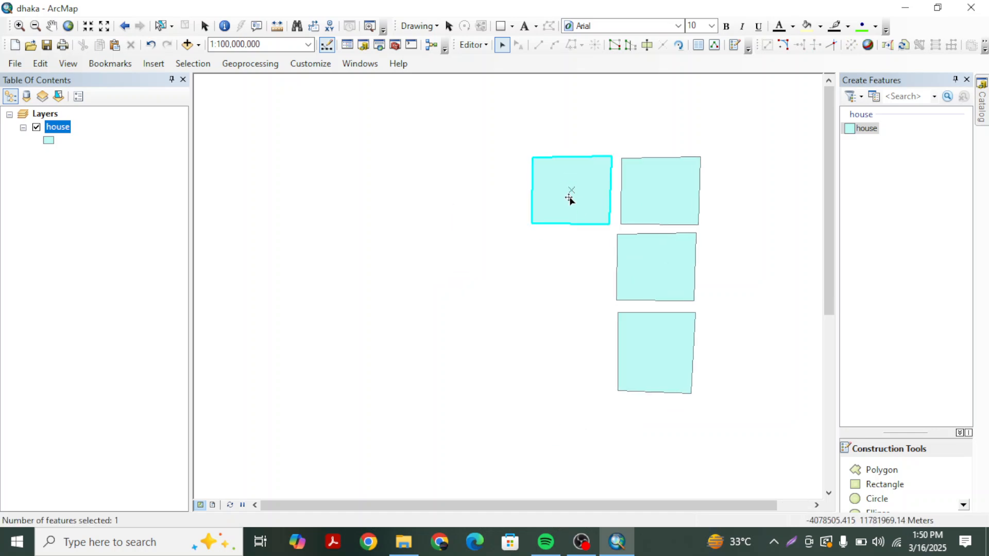
left_click_drag(567, 194, 556, 195)
left_click(561, 243)
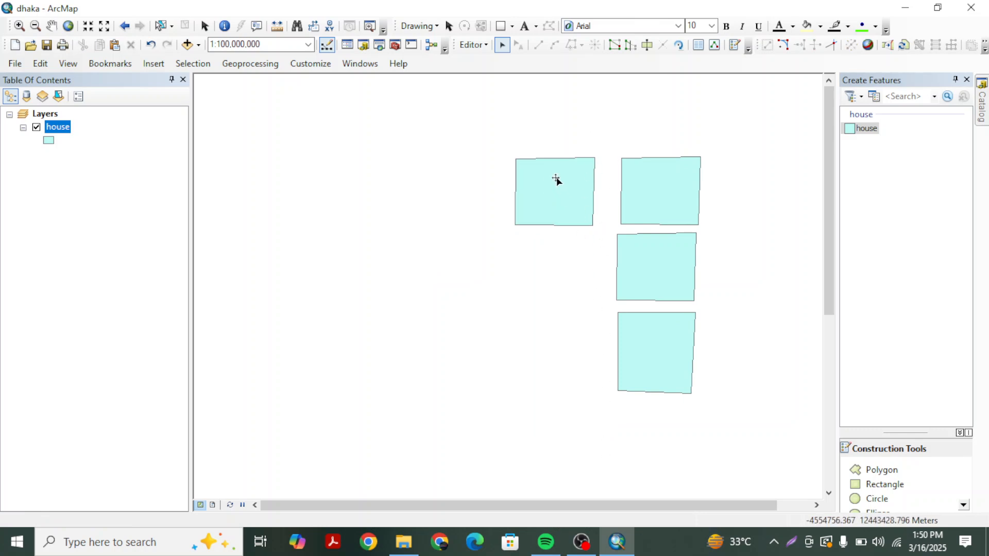
left_click(571, 196)
left_click_drag(572, 197, 567, 199)
left_click(596, 257)
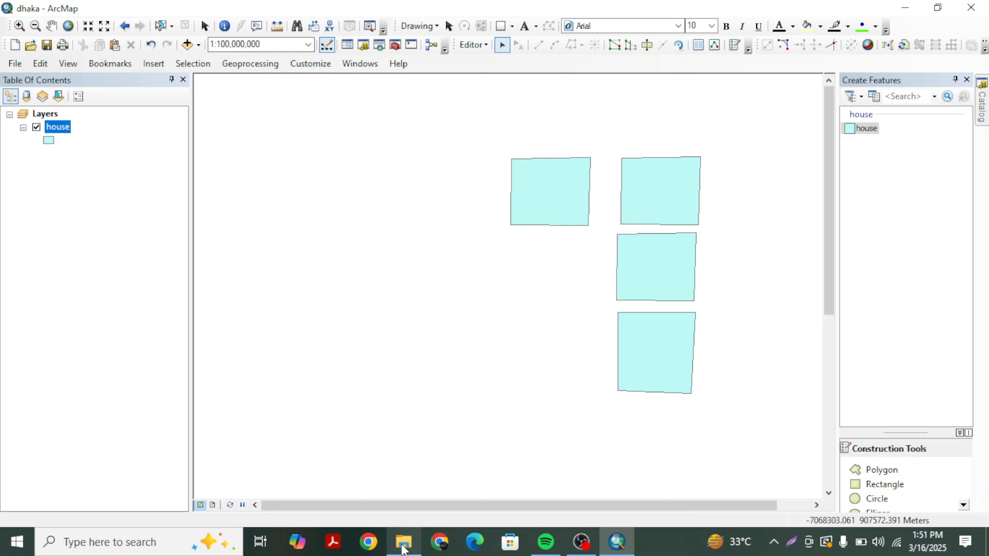
Switch to File Explorer and create a folder named Road in the dhaka folder on drive D.
mouse_move(403, 549)
left_click(403, 497)
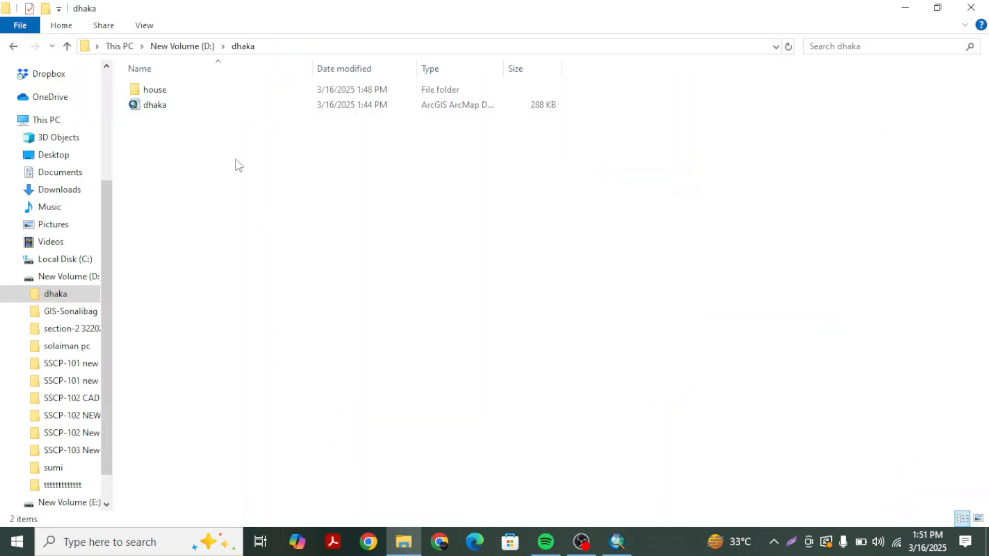
right_click(218, 187)
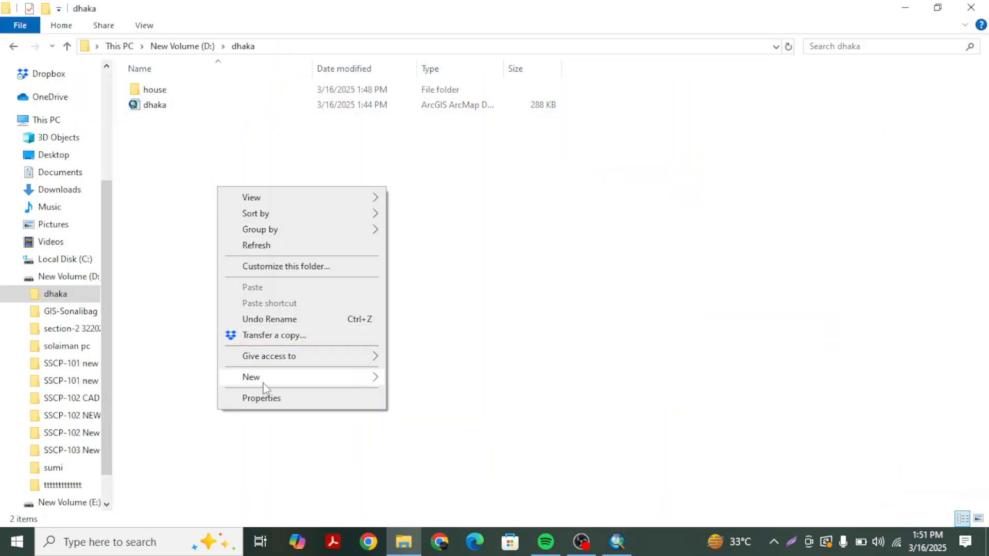
mouse_move(265, 382)
left_click(418, 379)
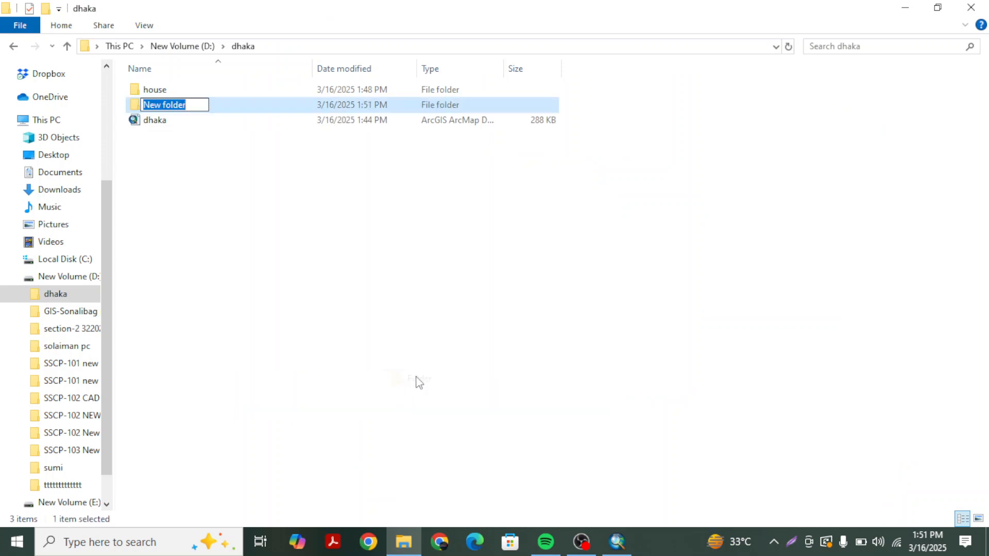
key("BackSpace")
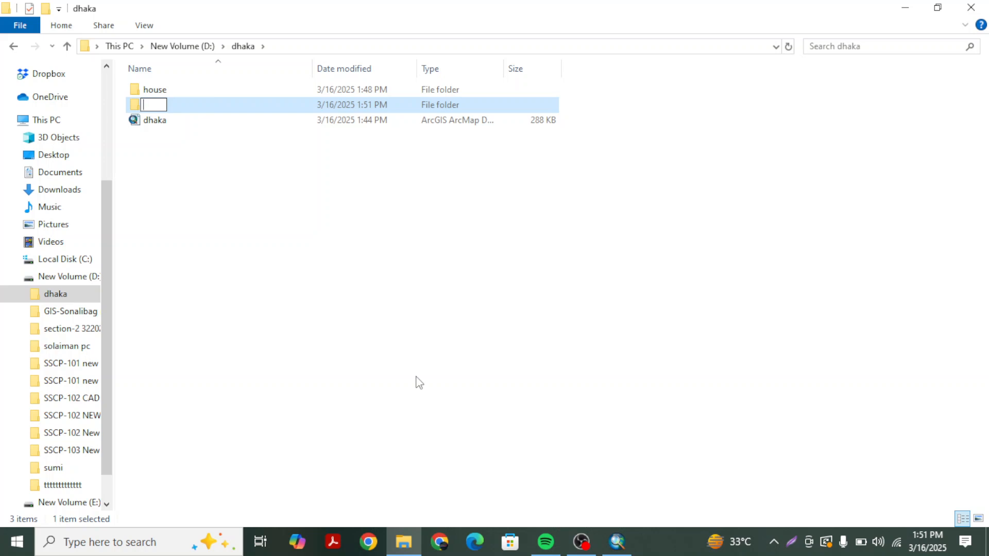
type("ROAd")
key("BackSpace")
key("BackSpace")
key("BackSpace")
type("oa")
left_click(268, 215)
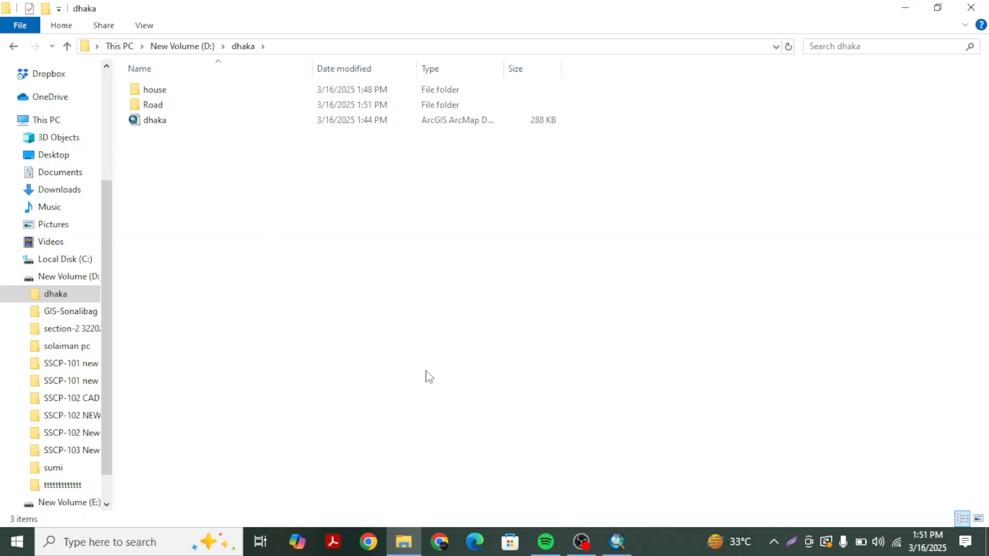
Switch to ArcMap and refresh the Home - Dhaka folder in the Catalog.
left_click(617, 542)
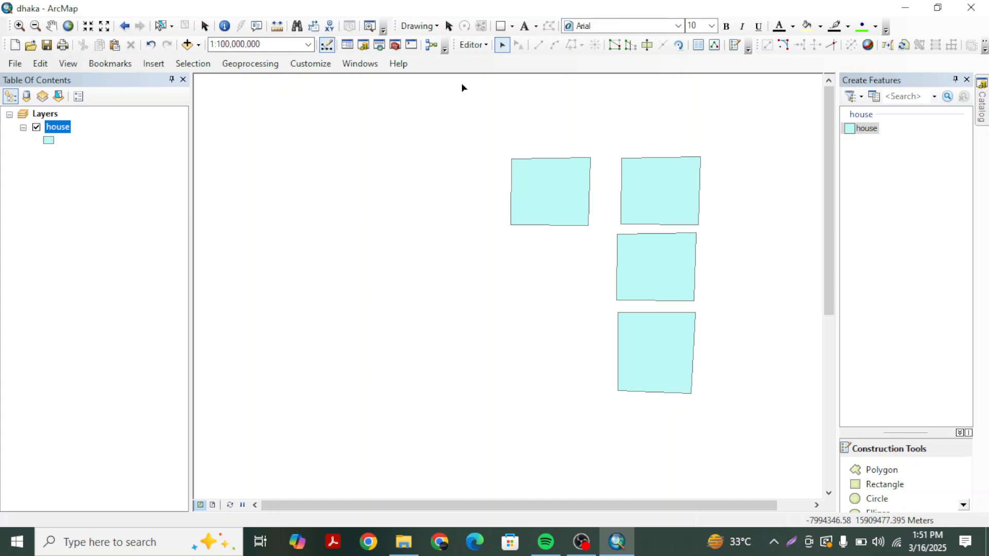
left_click(984, 116)
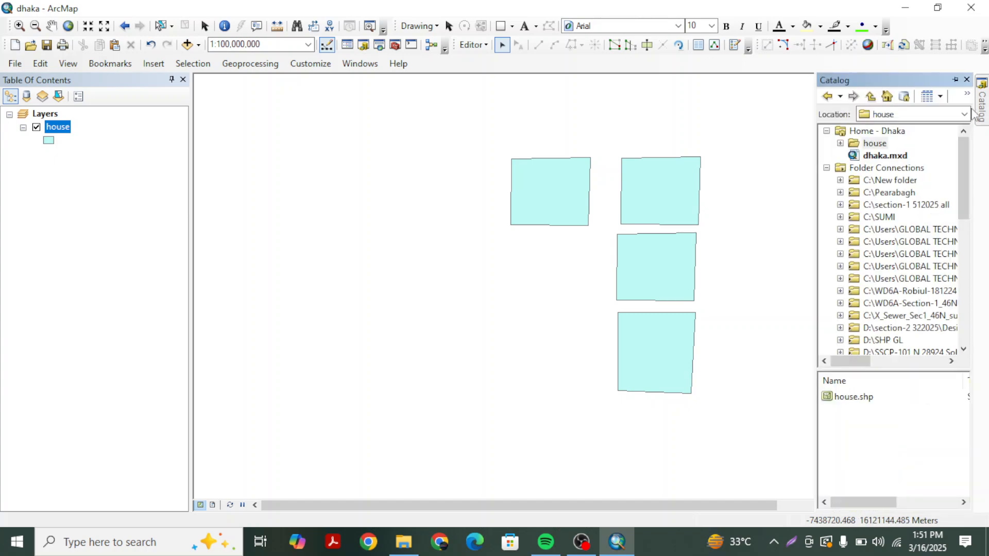
left_click(893, 133)
right_click(892, 133)
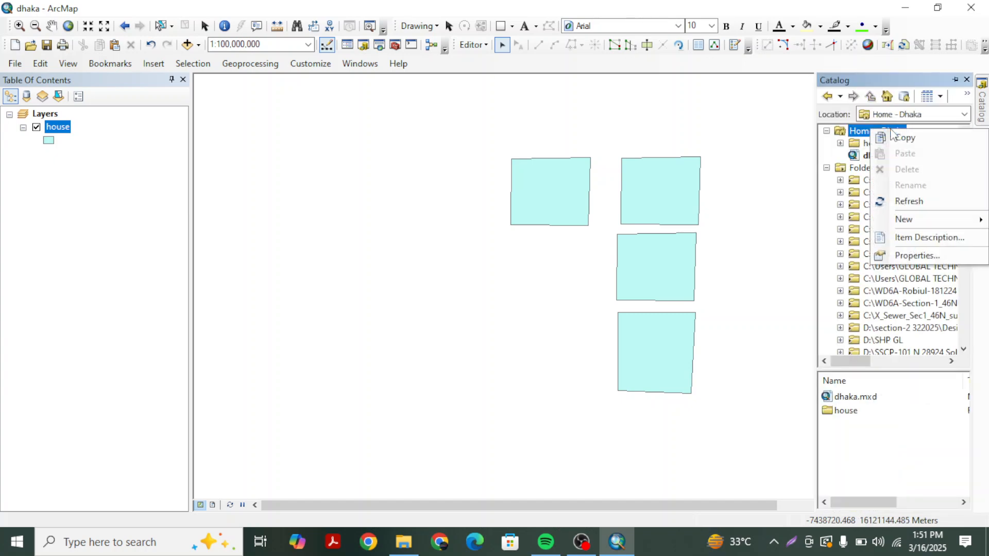
left_click(909, 201)
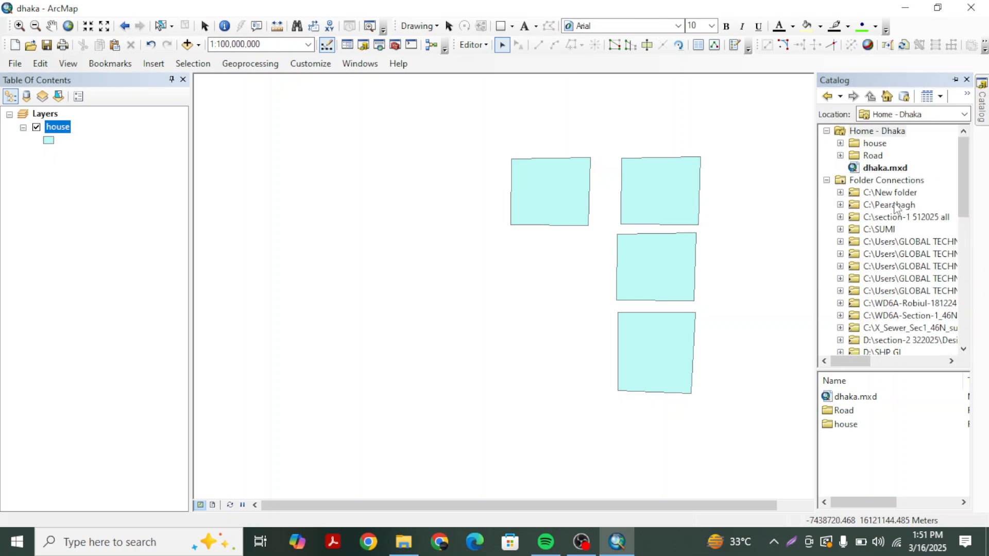
Start a new shapefile in the Road folder, naming it Road and setting its feature type to Polygon.
left_click(841, 143)
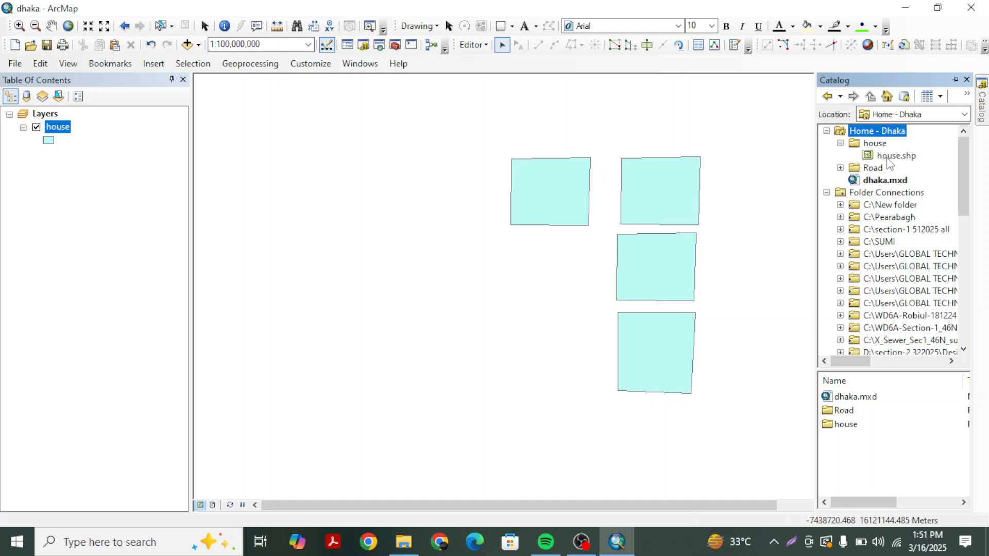
left_click(841, 168)
left_click(876, 169)
right_click(878, 175)
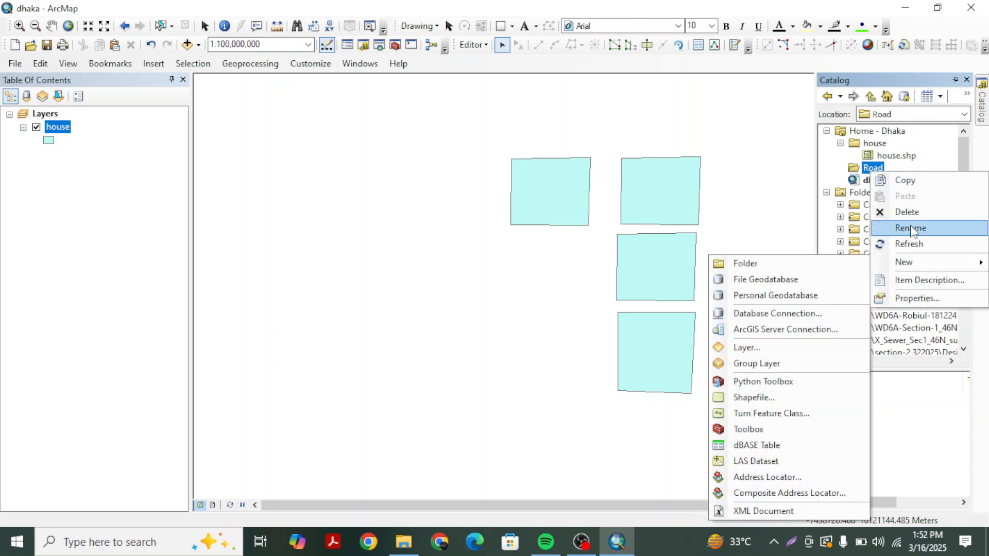
mouse_move(927, 263)
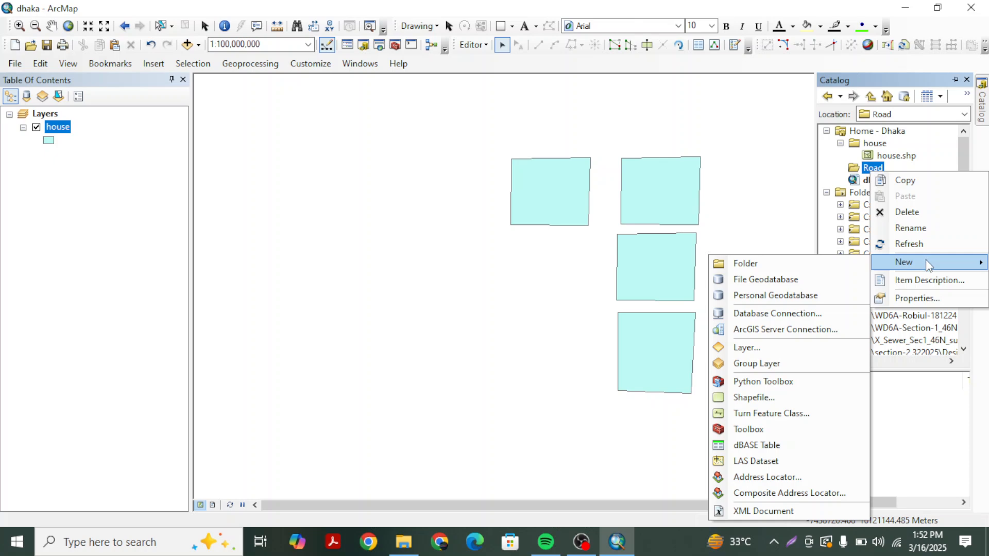
left_click(759, 398)
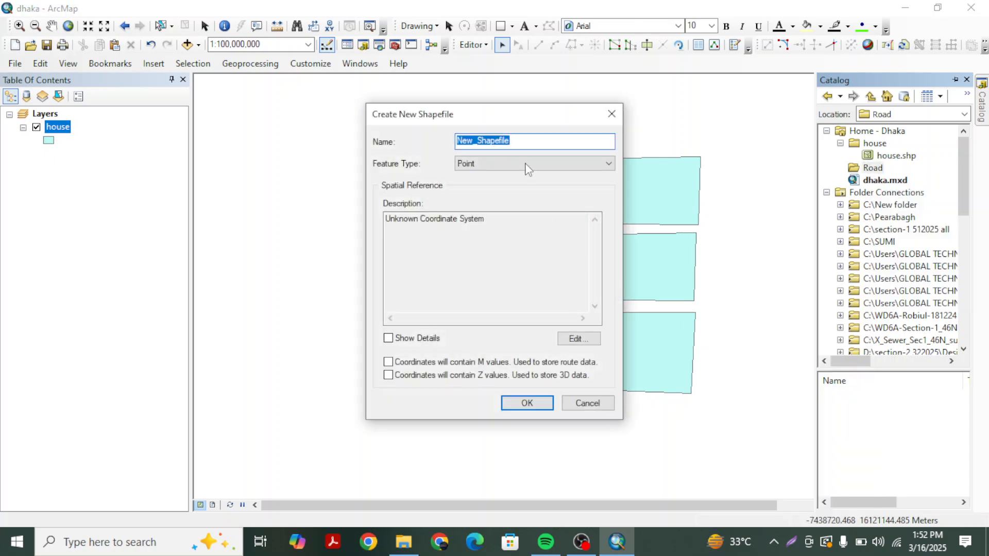
key("BackSpace")
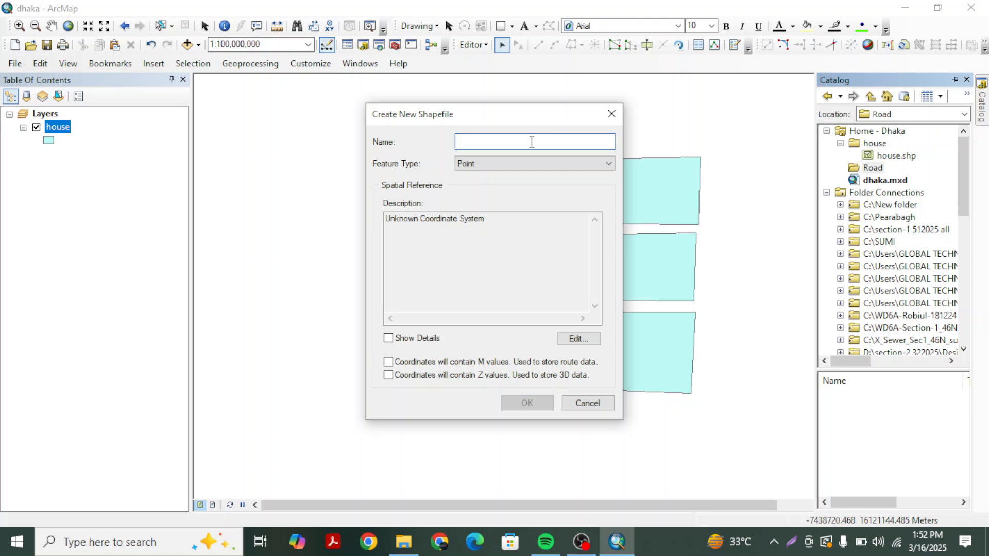
type("Road")
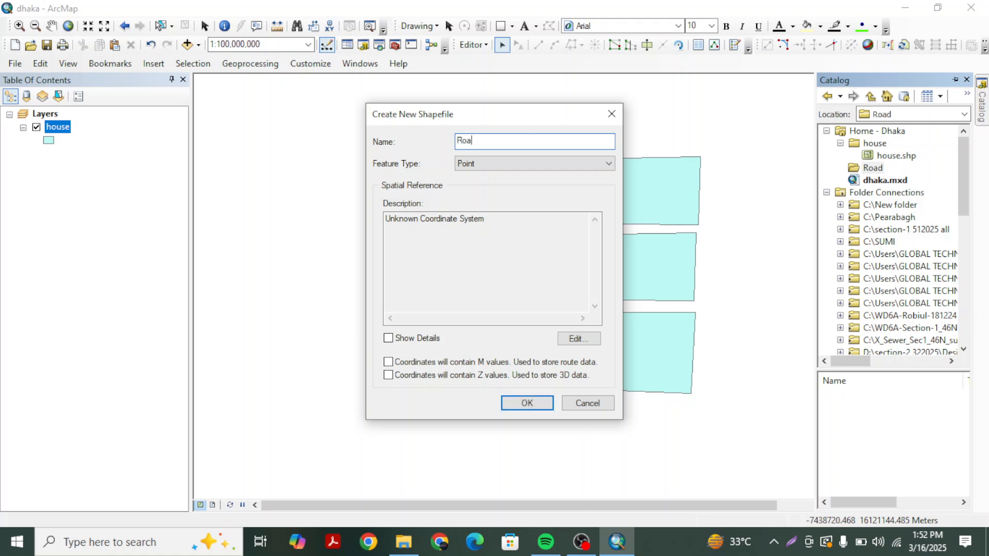
left_click(493, 163)
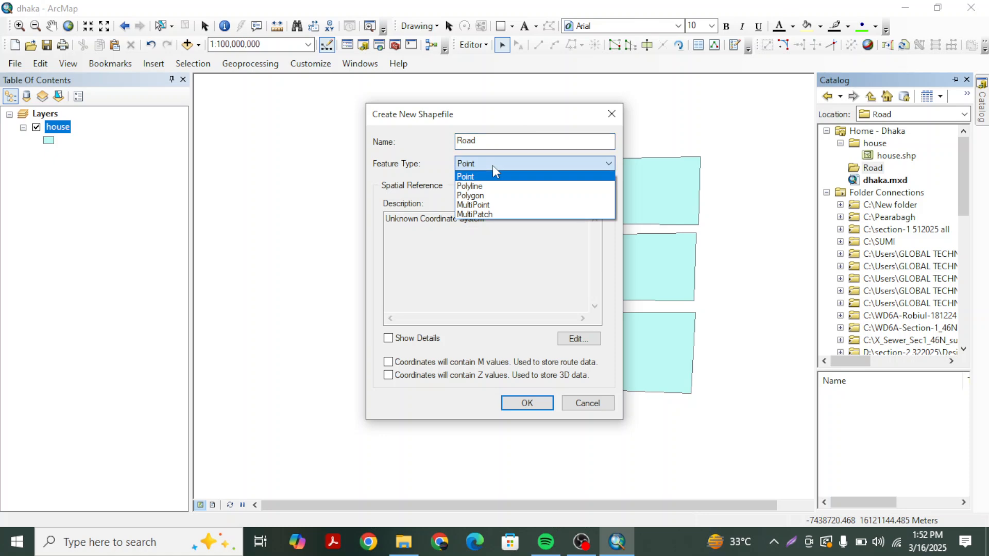
left_click(492, 196)
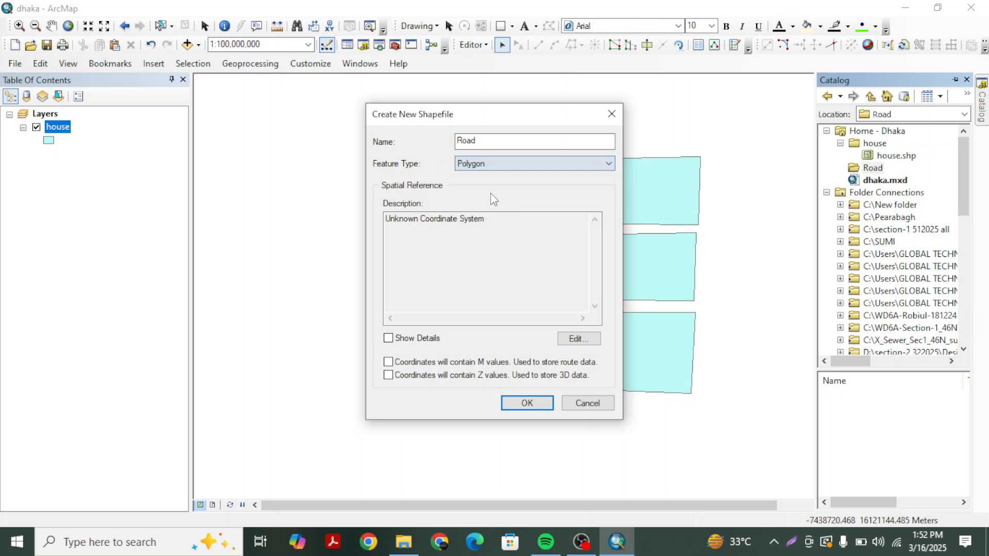
Assign the projected coordinate system WGS 1984 UTM Zone 35N to the Road shapefile and create it.
left_click(577, 339)
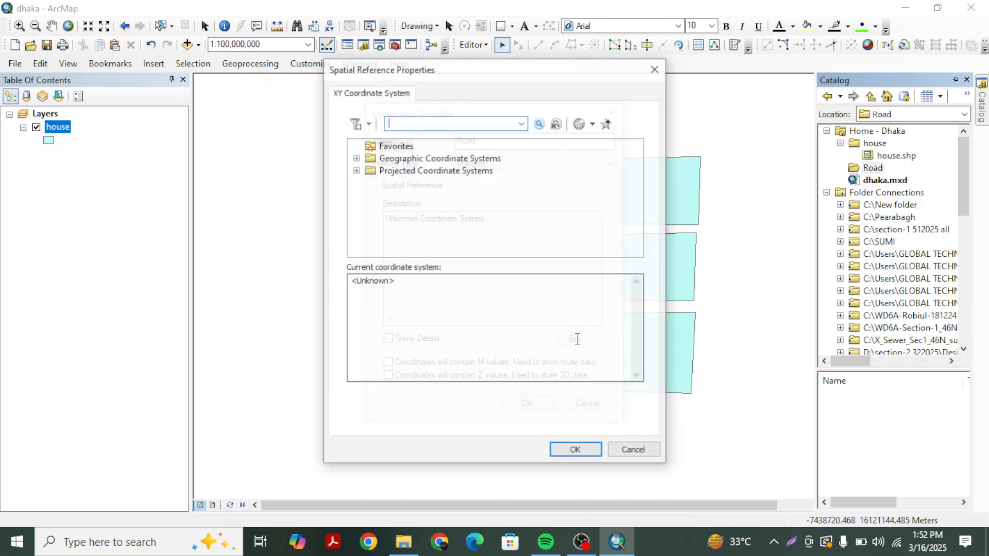
left_click(356, 170)
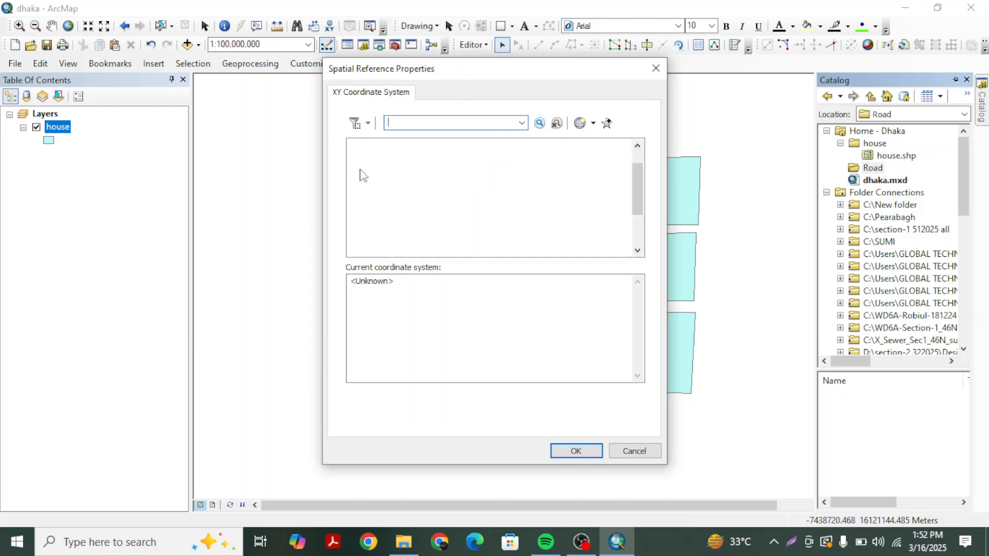
scroll(463, 212, "down", 1)
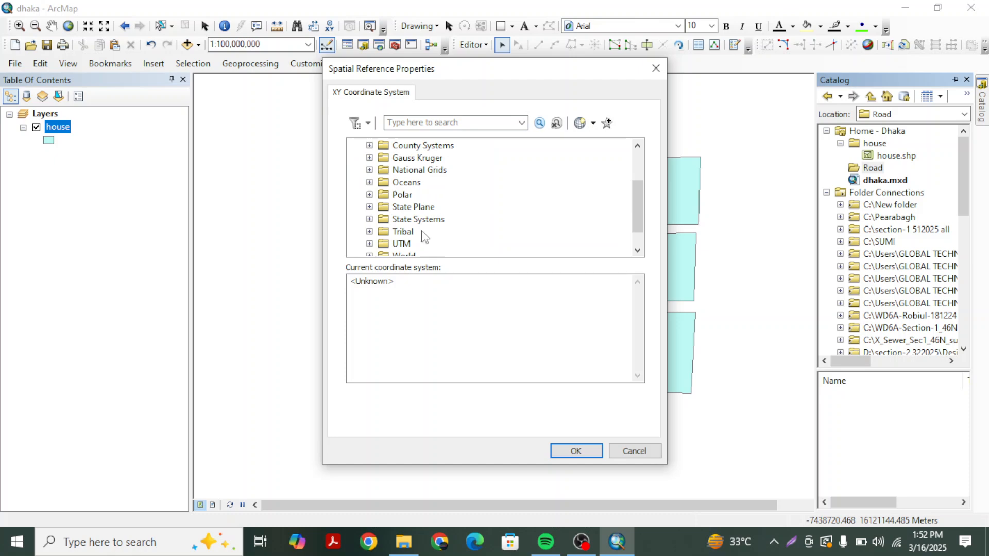
left_click(370, 245)
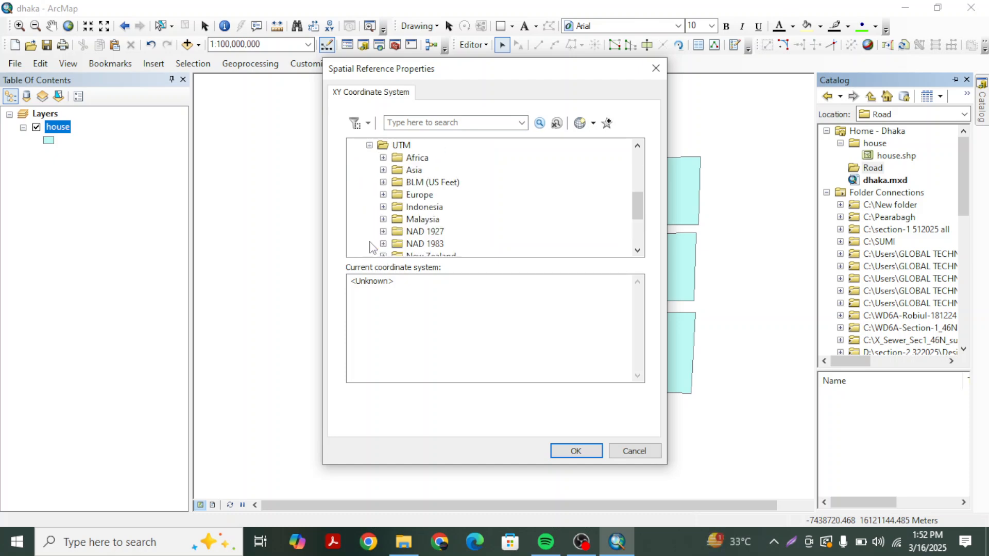
scroll(435, 201, "down", 3)
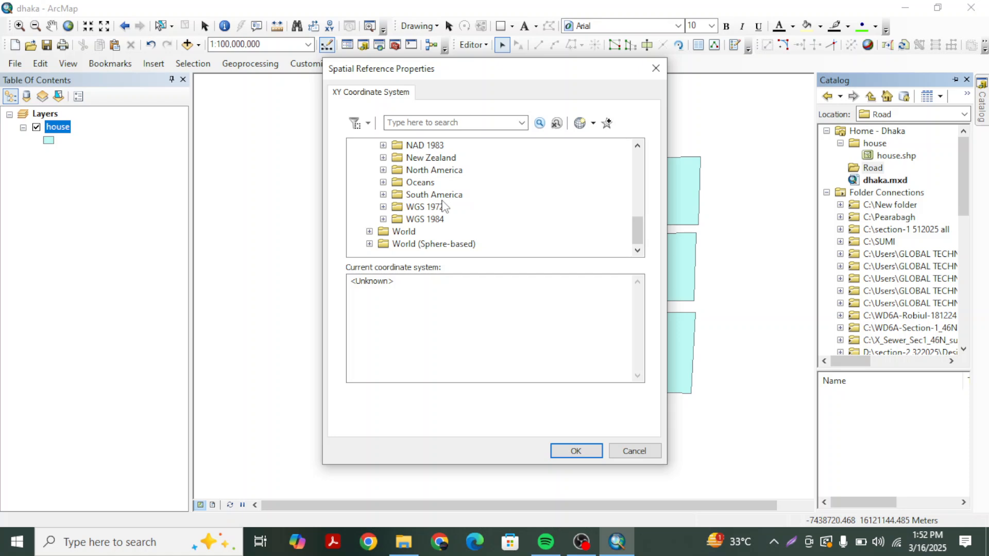
left_click(383, 219)
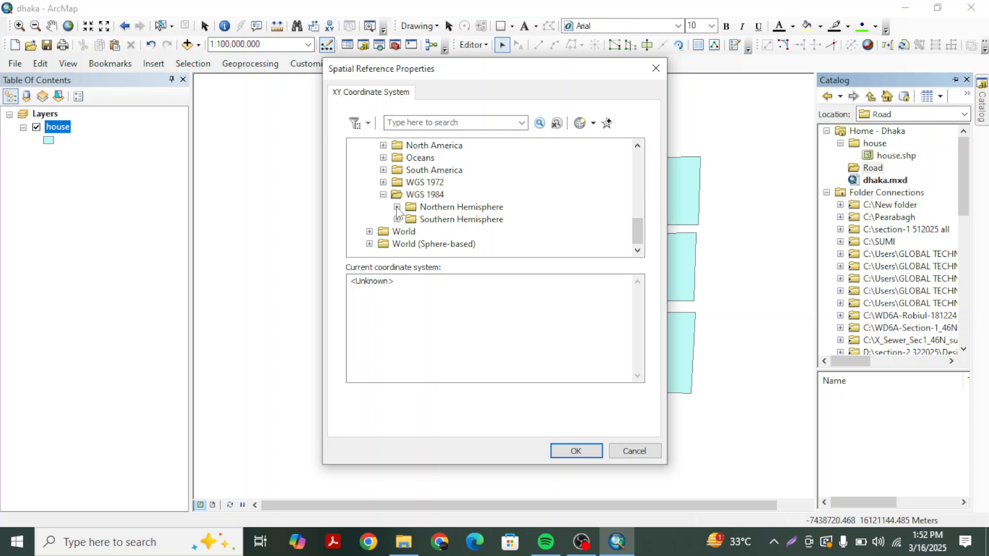
left_click(397, 207)
scroll(507, 199, "down", 1)
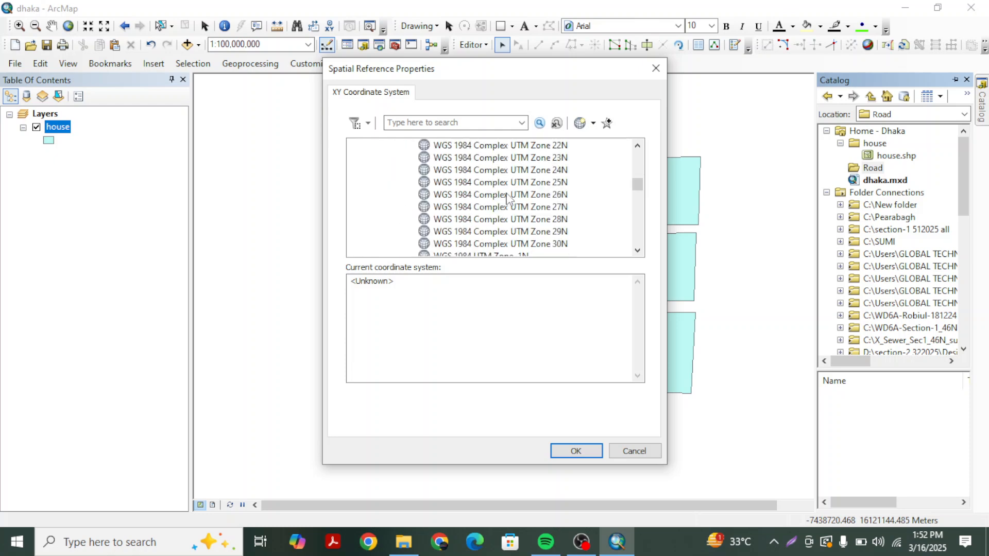
scroll(507, 195, "down", 1)
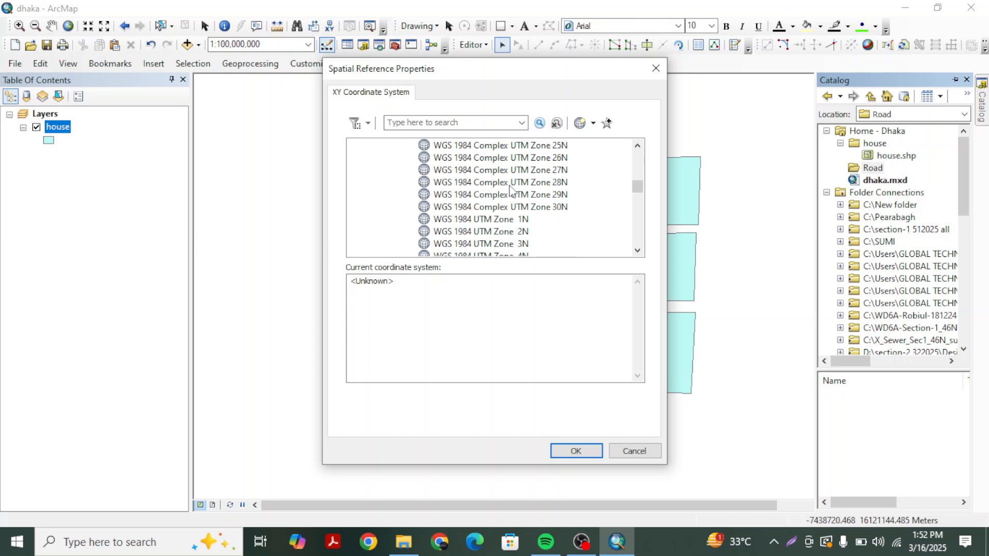
scroll(510, 191, "down", 9)
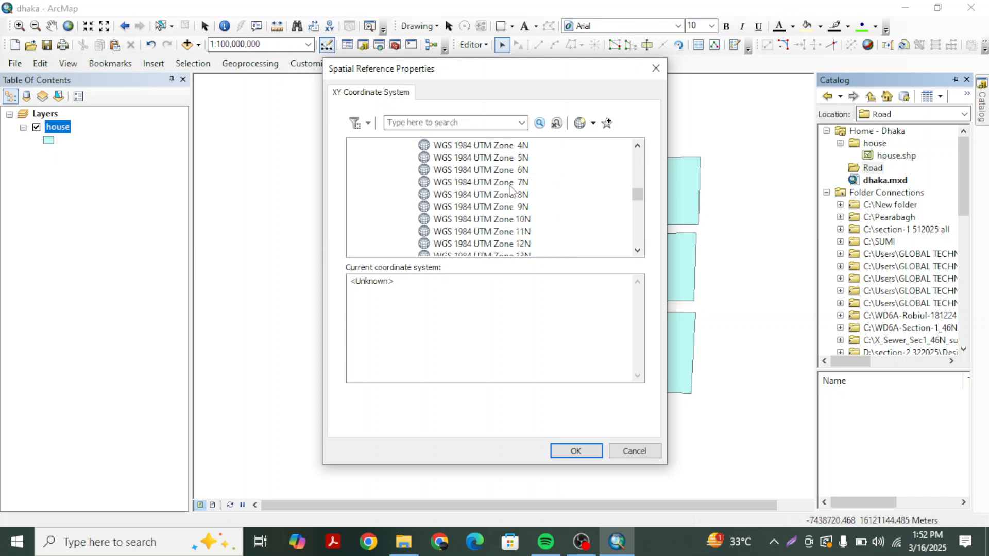
scroll(513, 190, "down", 2)
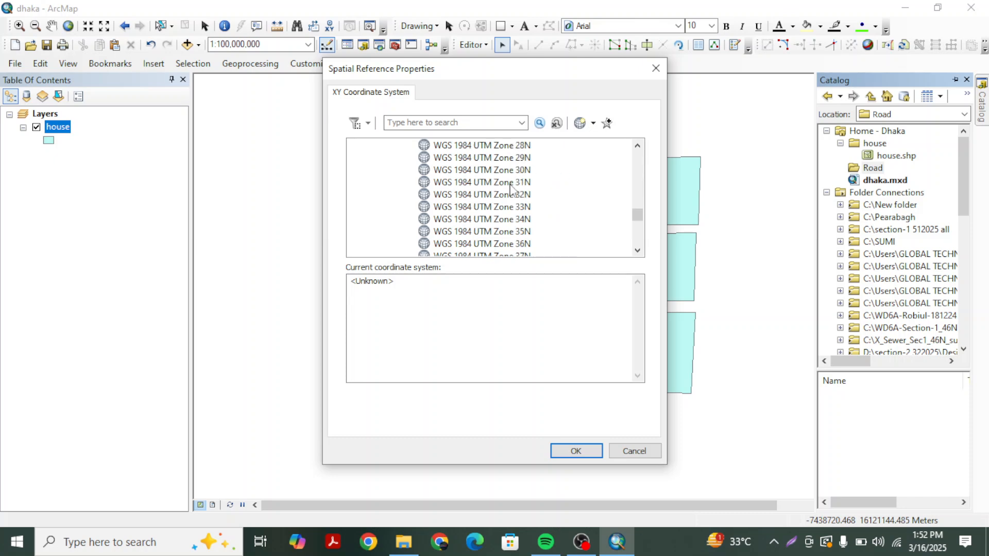
left_click(500, 233)
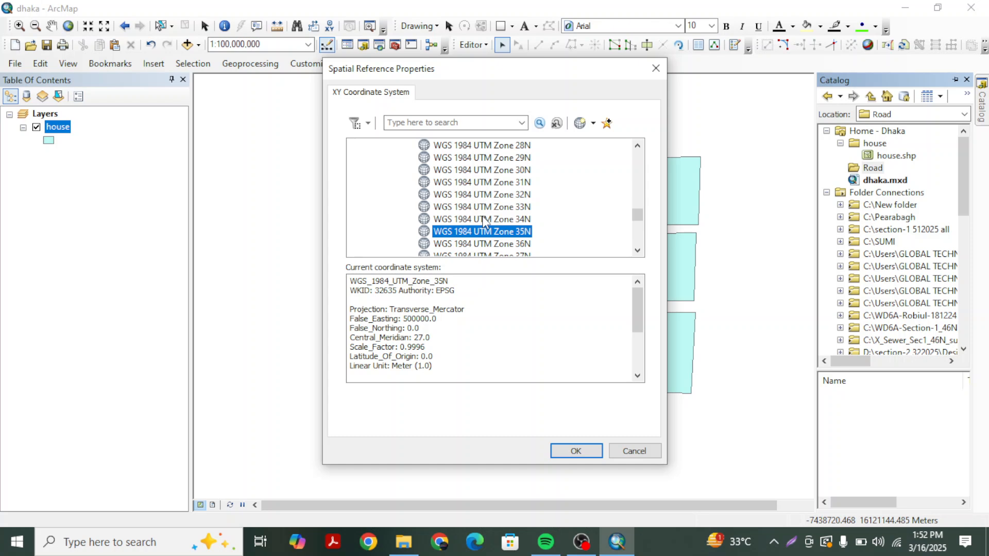
left_click(575, 452)
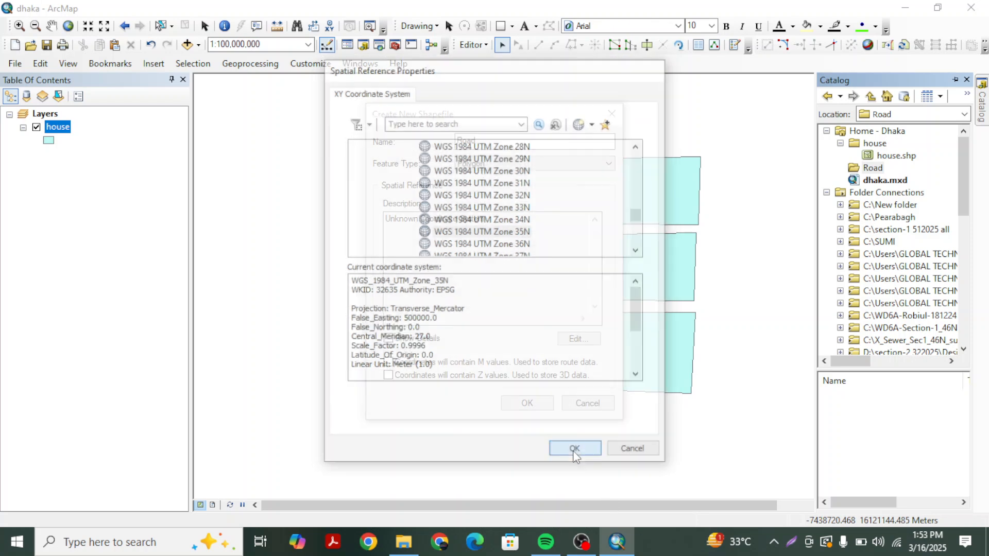
left_click(527, 403)
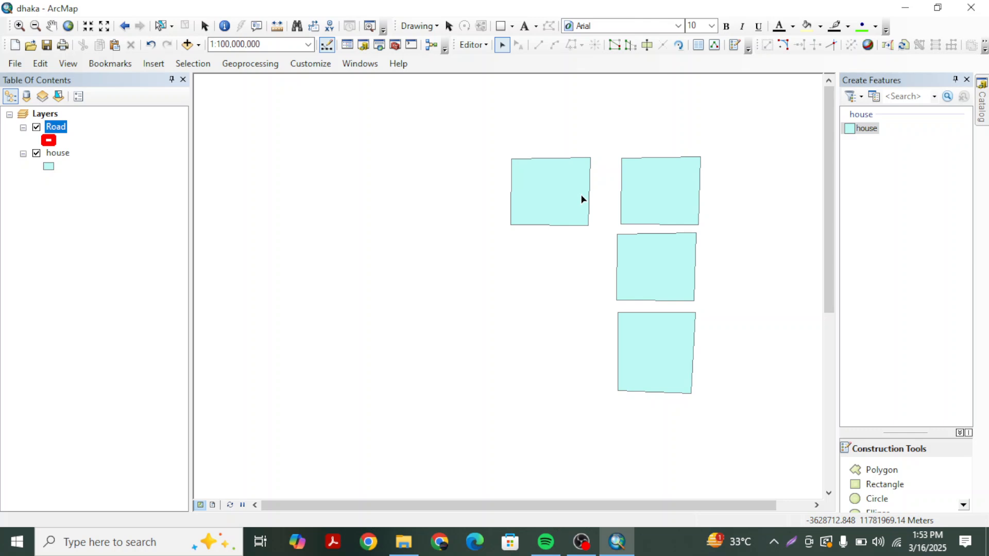
Start editing the Road layer, saving the pending house edits.
right_click(64, 127)
mouse_move(116, 309)
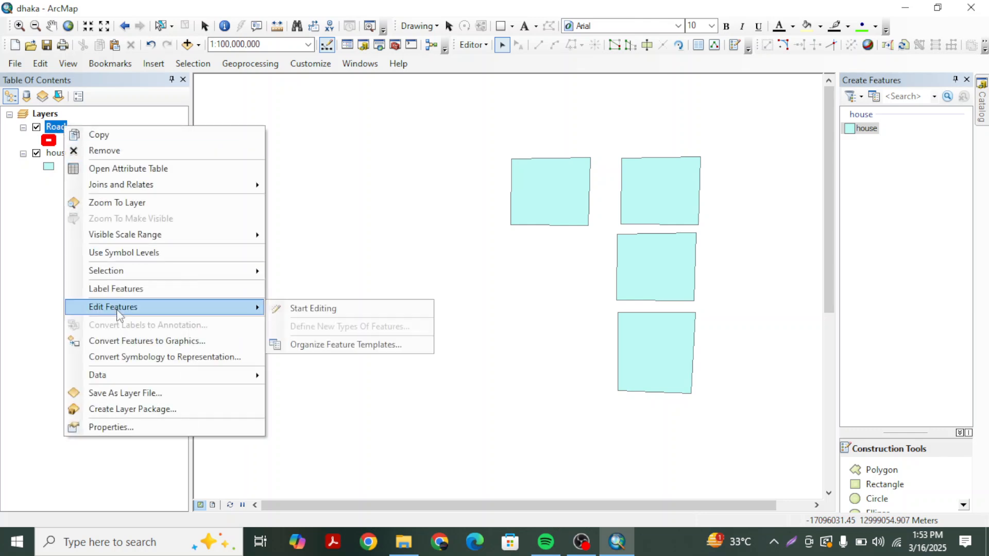
left_click(335, 309)
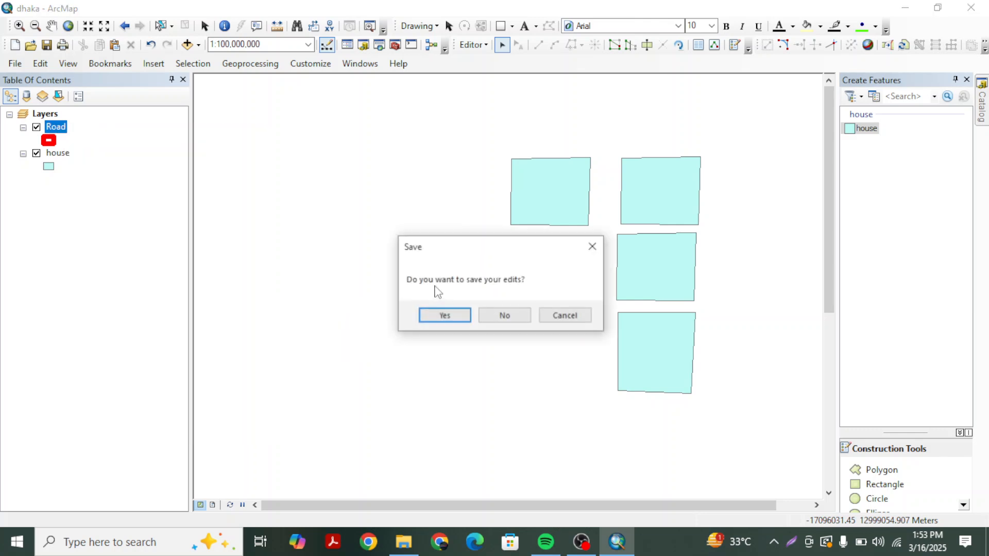
left_click(446, 316)
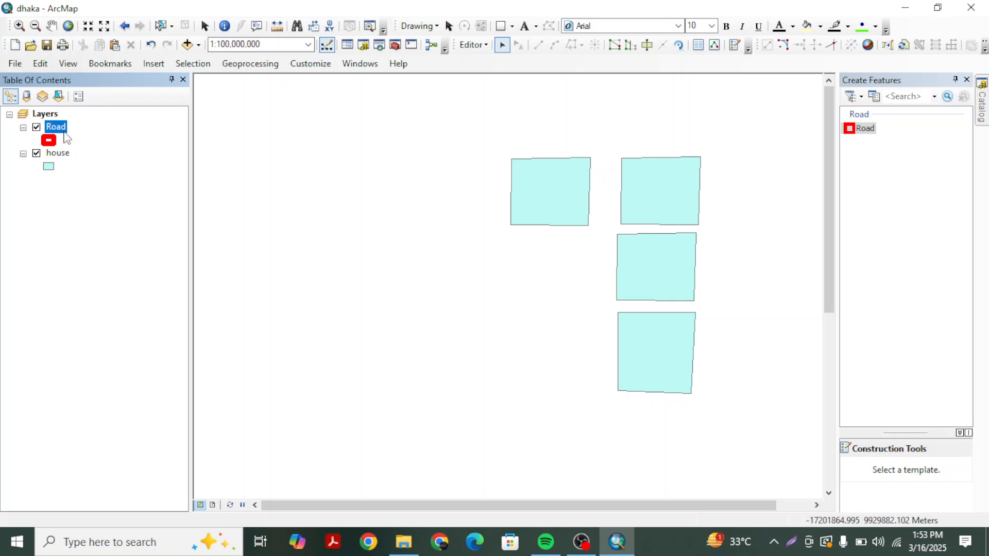
Make the Road layer the only selectable layer.
right_click(64, 133)
mouse_move(154, 272)
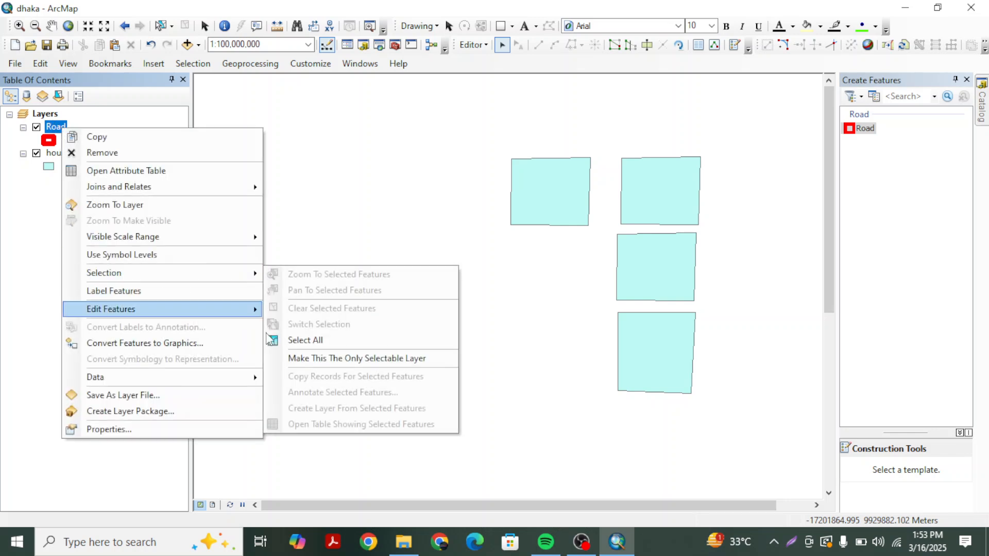
left_click(329, 359)
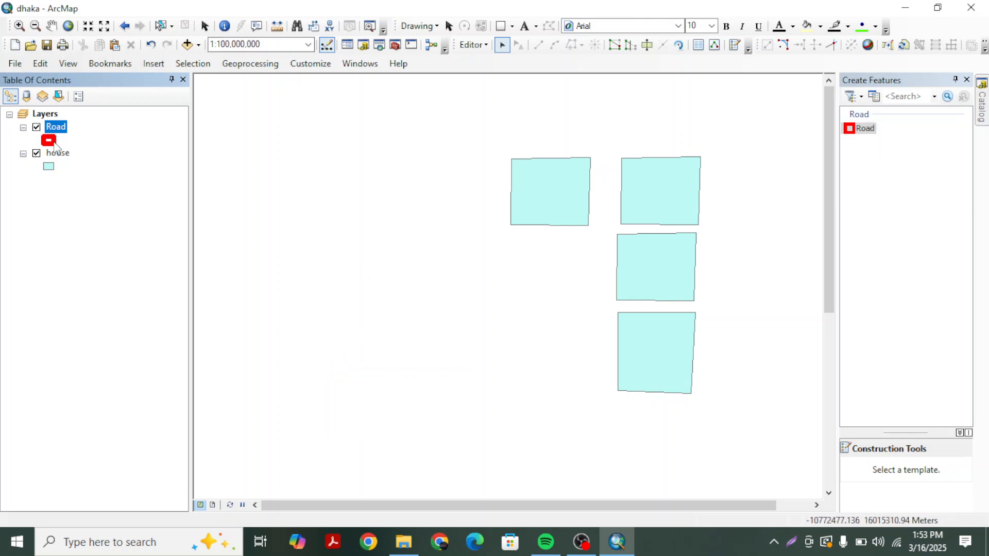
Restyle the Road layer with the hollow REDUCER symbol, a 1.00 outline width and a red outline colour.
left_click(49, 144)
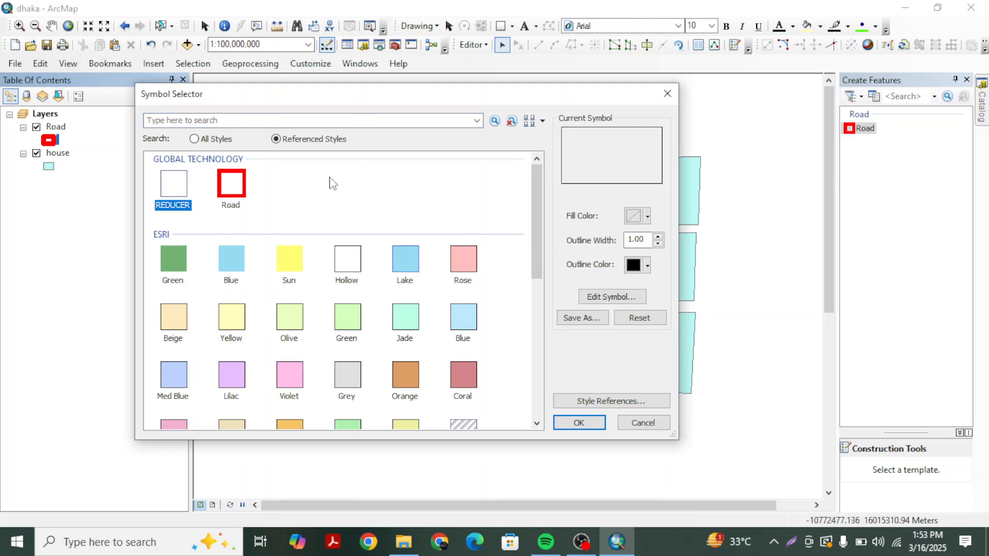
left_click(640, 264)
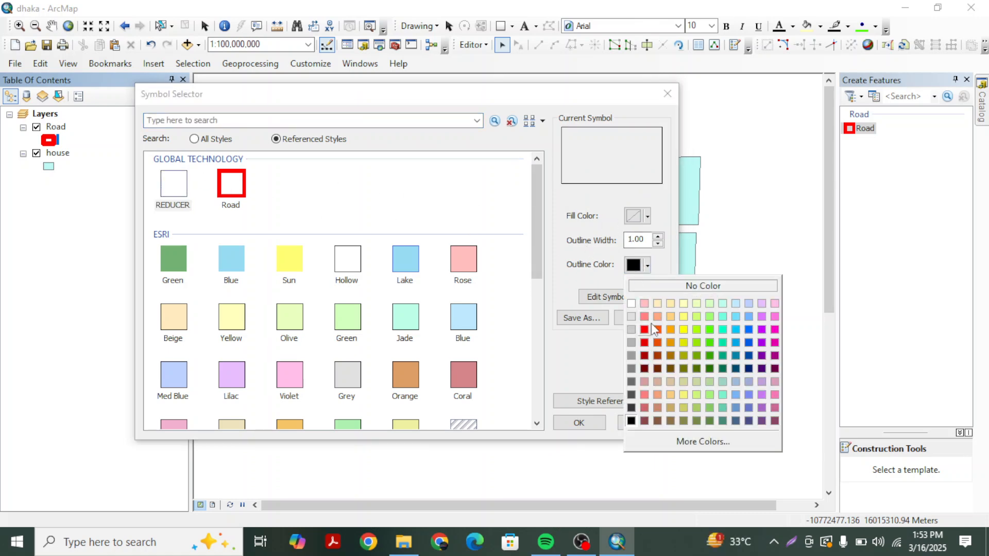
left_click(715, 442)
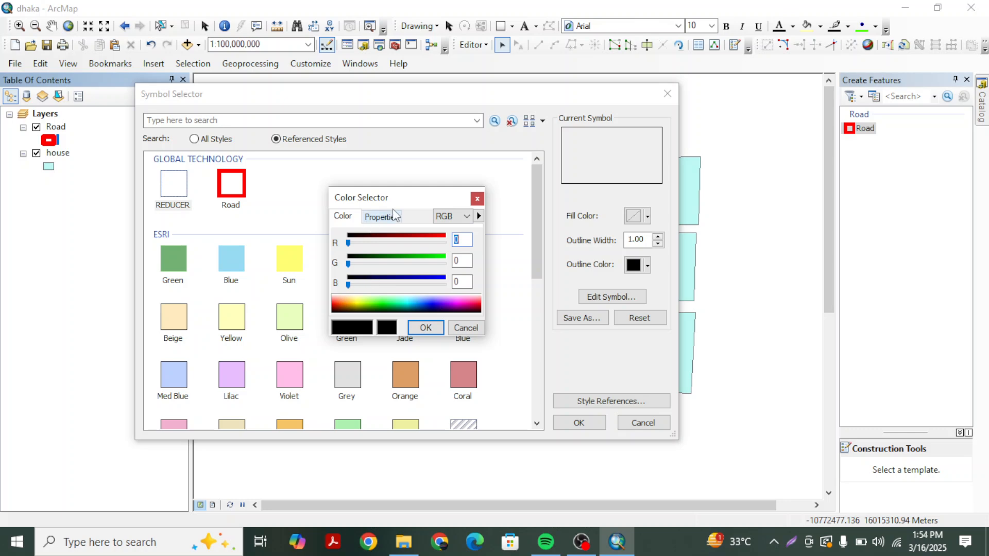
left_click(476, 201)
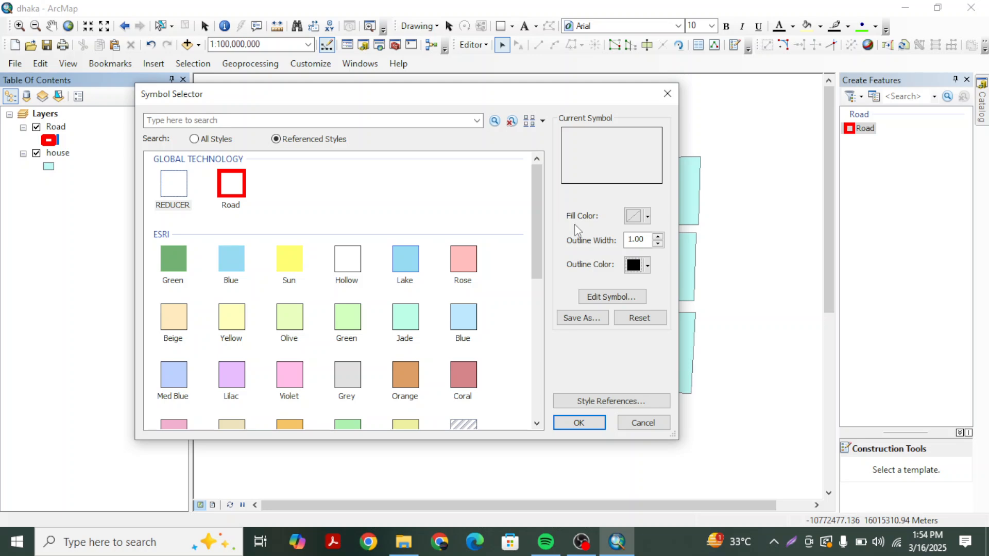
left_click(639, 269)
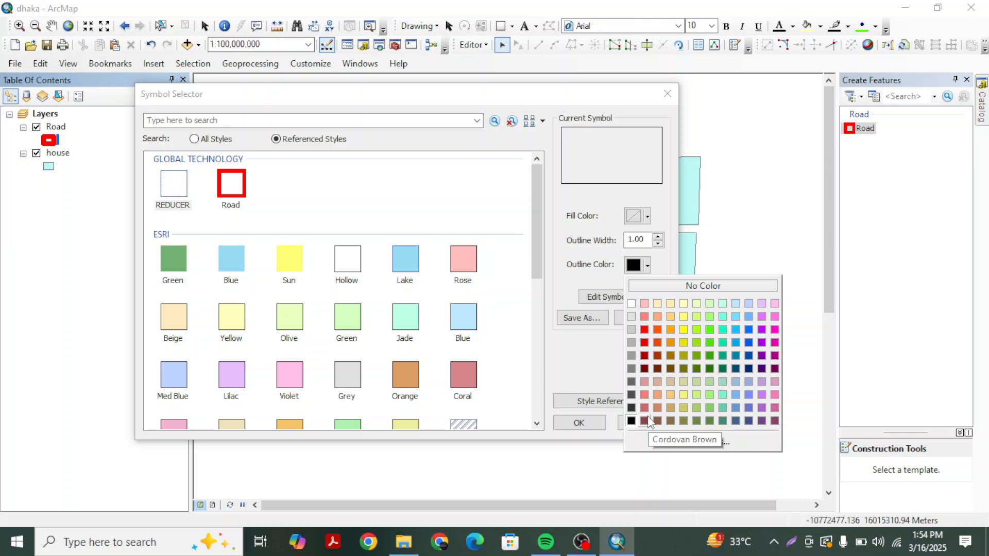
left_click(632, 421)
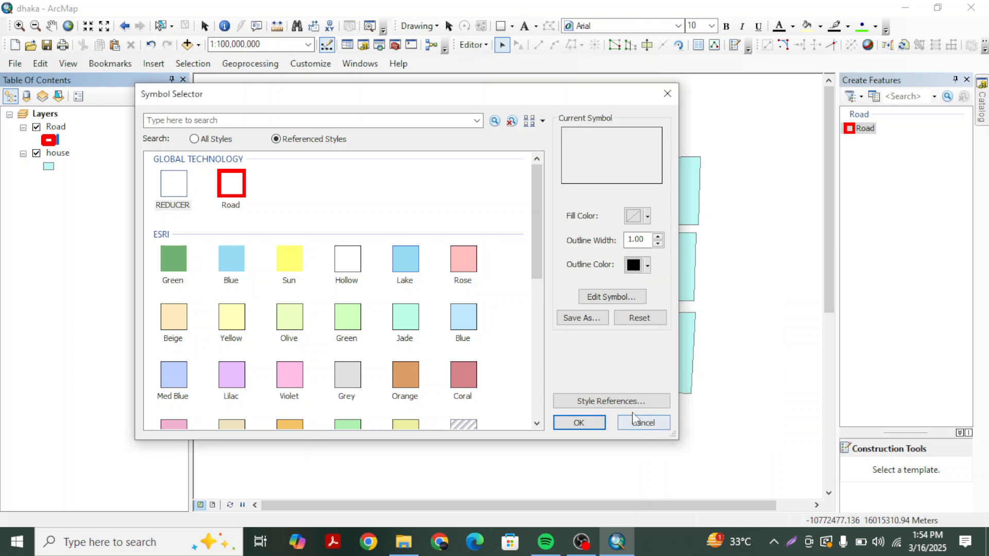
left_click(643, 265)
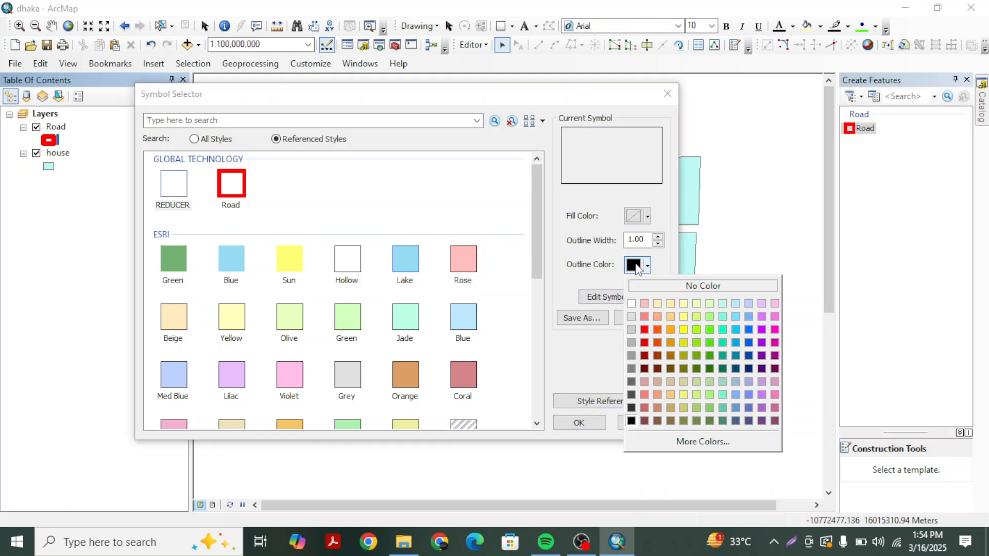
left_click(644, 330)
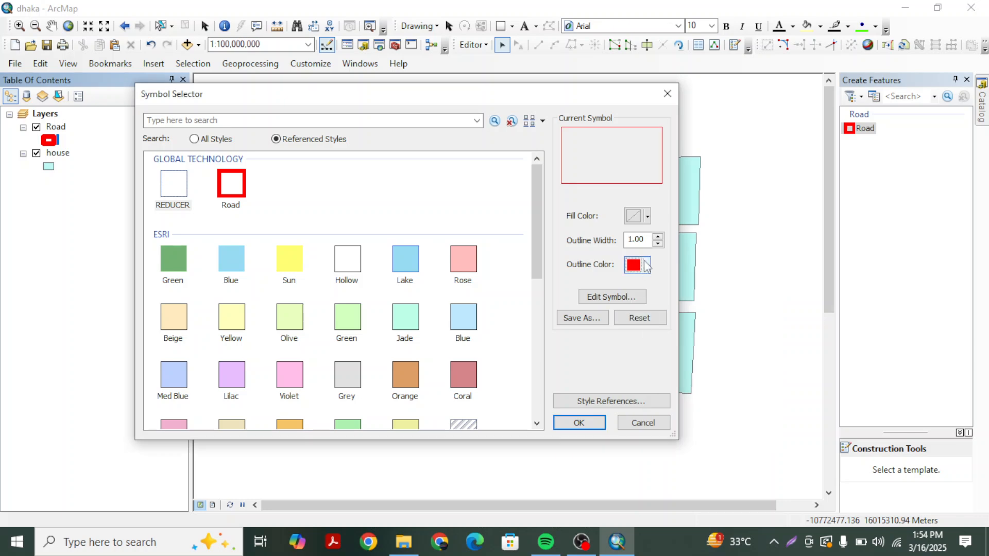
left_click(579, 422)
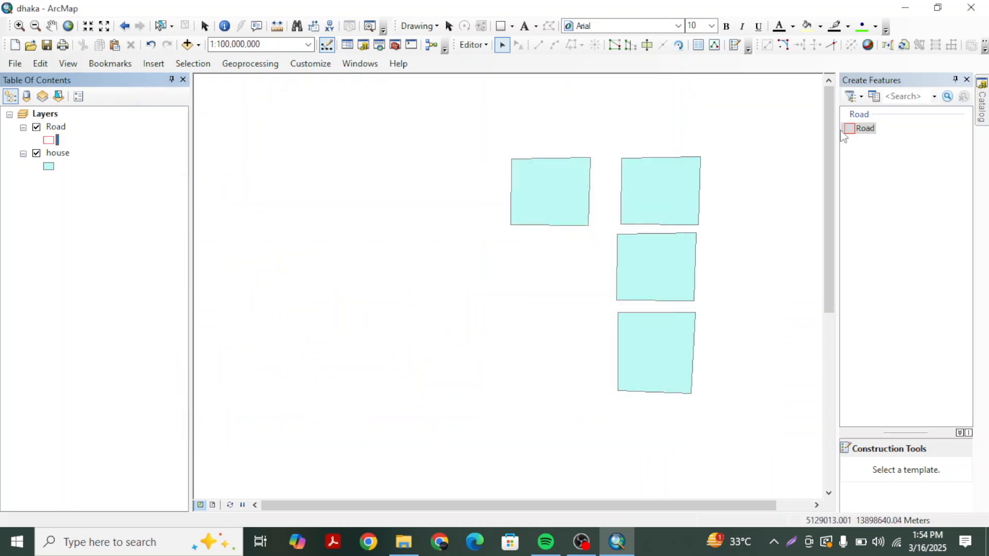
Draw a long vertical Road polygon in the gap between the upper-left house and the column of three houses.
left_click(858, 128)
scroll(515, 149, "up", 2)
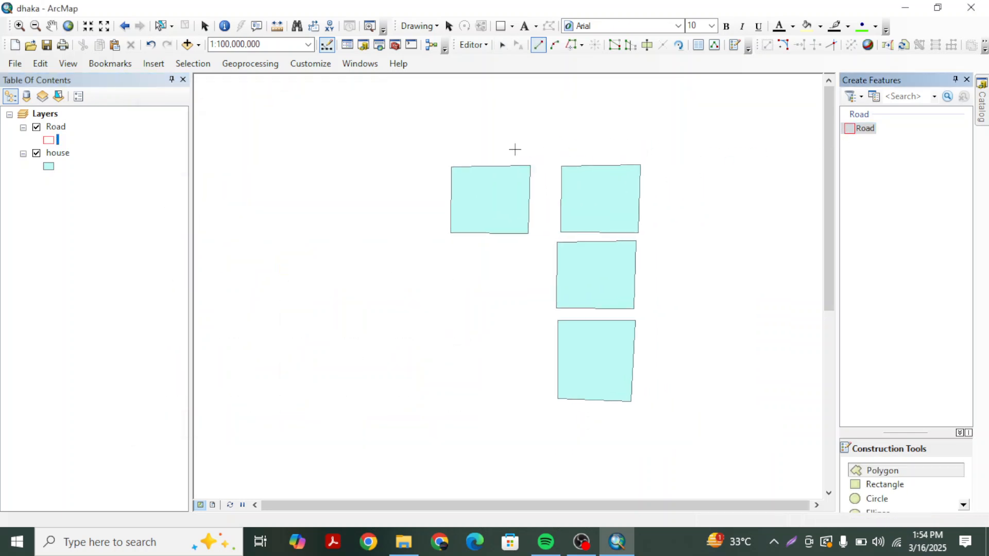
scroll(532, 164, "up", 1)
left_click(533, 167)
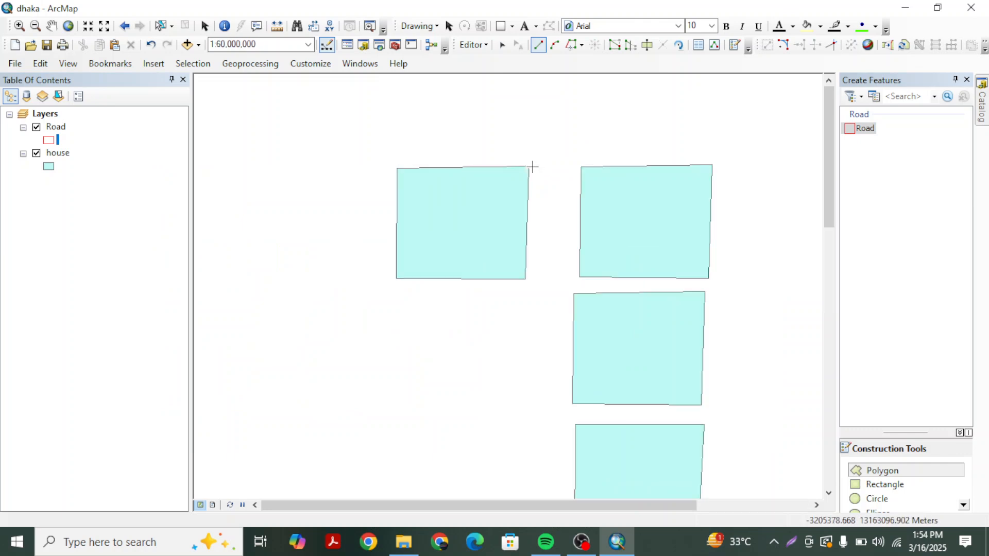
left_click(578, 165)
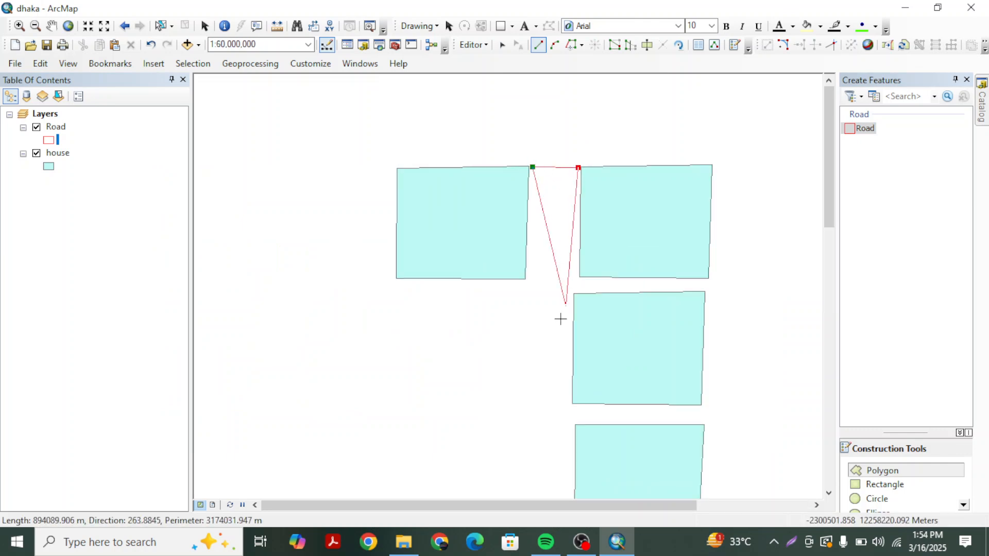
left_click(606, 192)
left_click_drag(583, 385, 610, 285)
left_click(635, 276)
left_click(597, 275)
left_click_drag(580, 166, 562, 398)
double_click(578, 256)
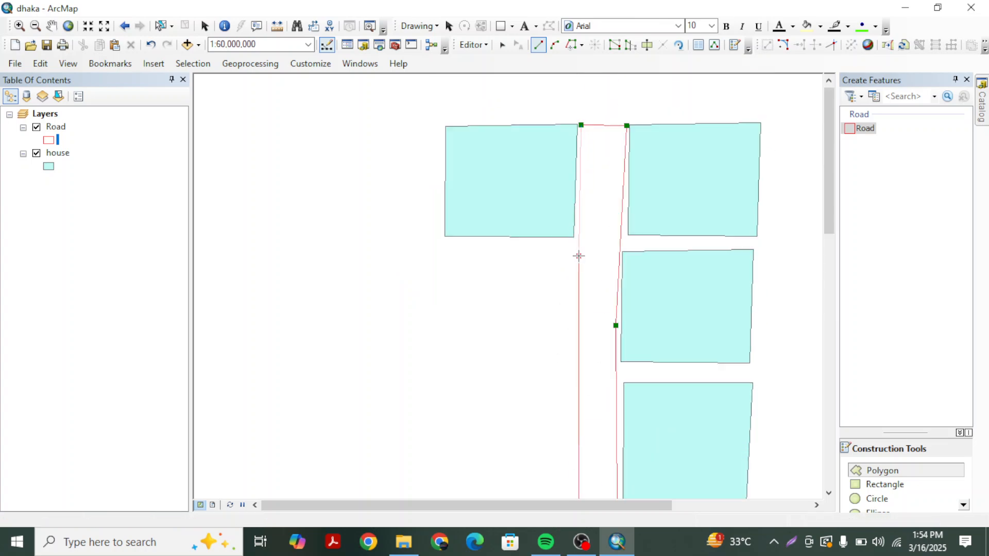
scroll(569, 129, "down", 1)
Clear the selection and select the vertical road polygon with the Edit tool.
left_click(502, 46)
left_click(585, 101)
left_click_drag(604, 129, 546, 176)
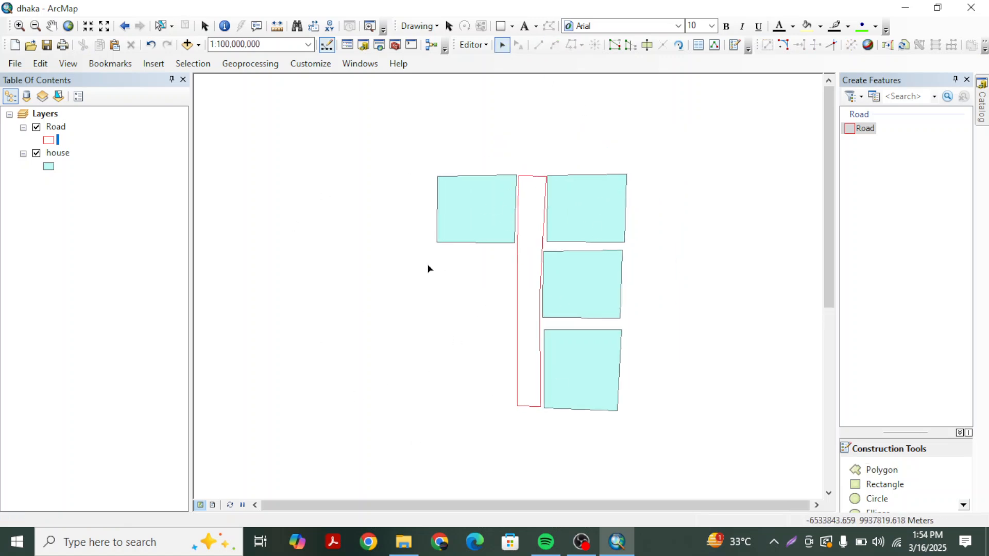
left_click(531, 207)
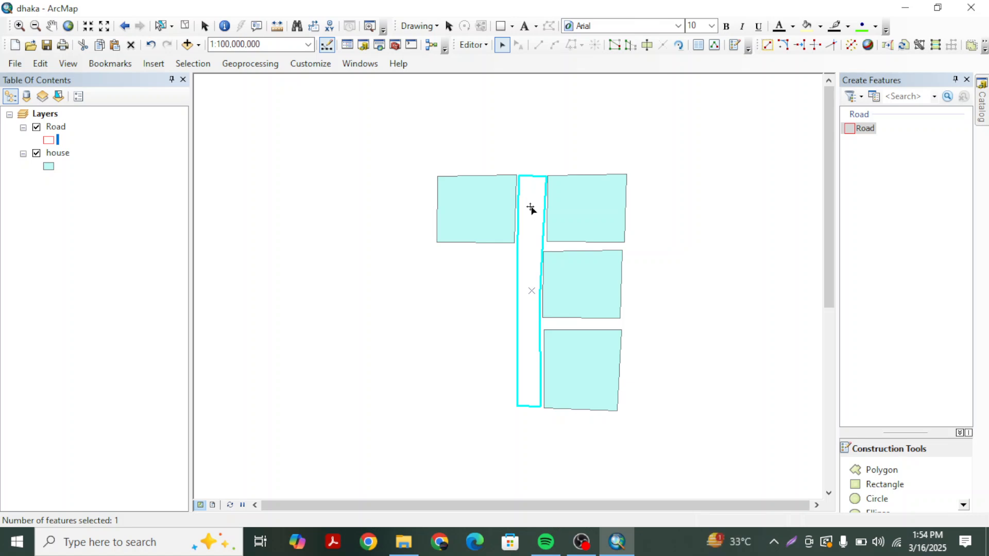
left_click(380, 241)
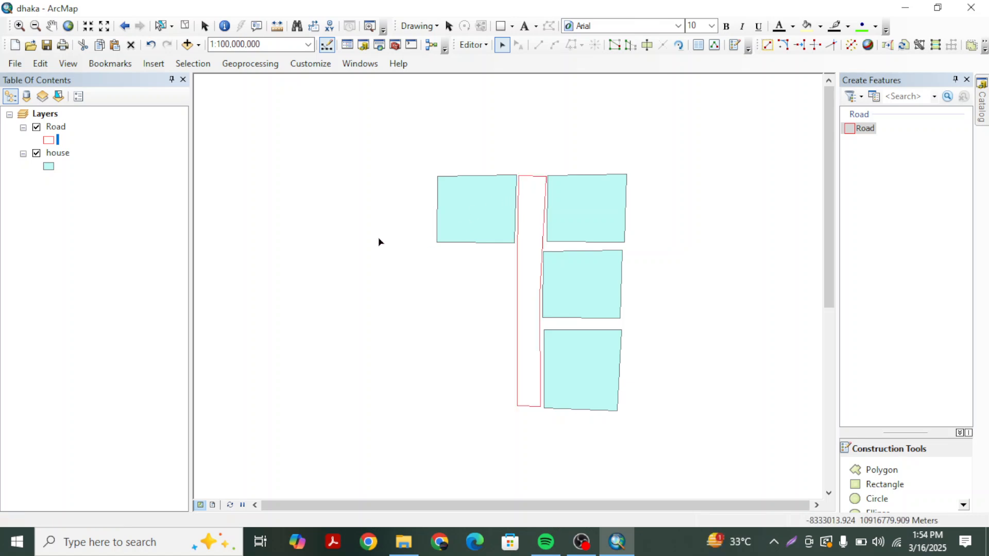
left_click(525, 236)
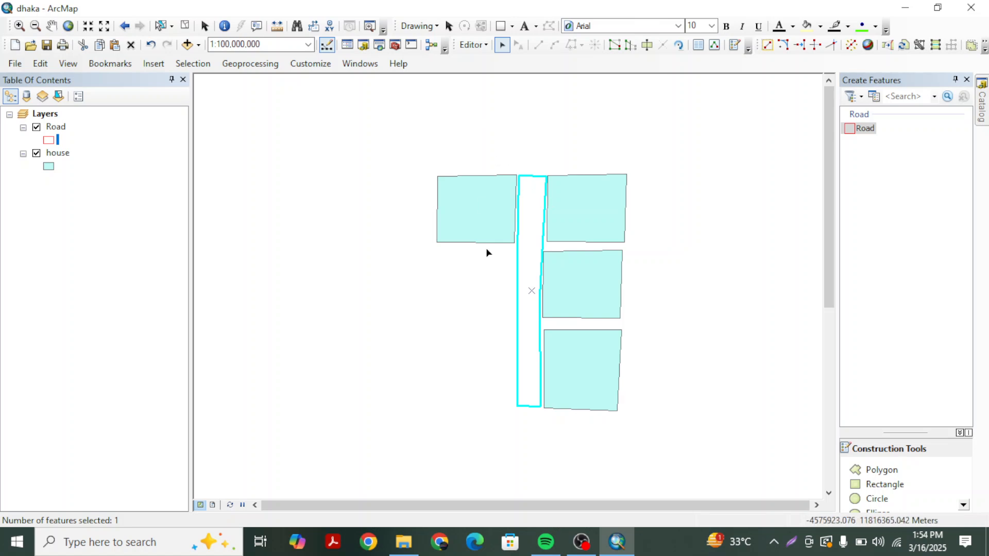
Open the Road attribute table, zoom to its polygon record and narrow the table beside the map with the table of contents auto-hidden.
right_click(58, 128)
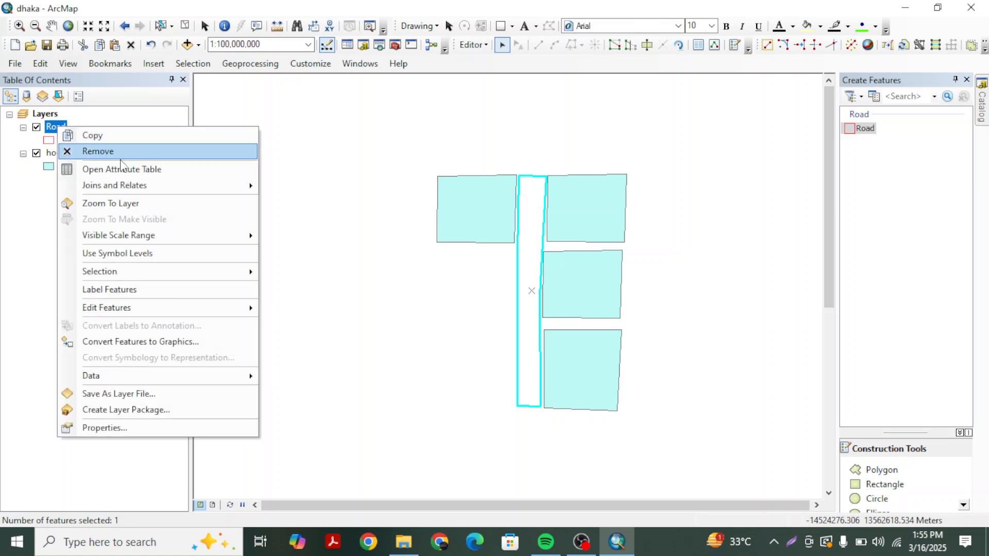
left_click(143, 169)
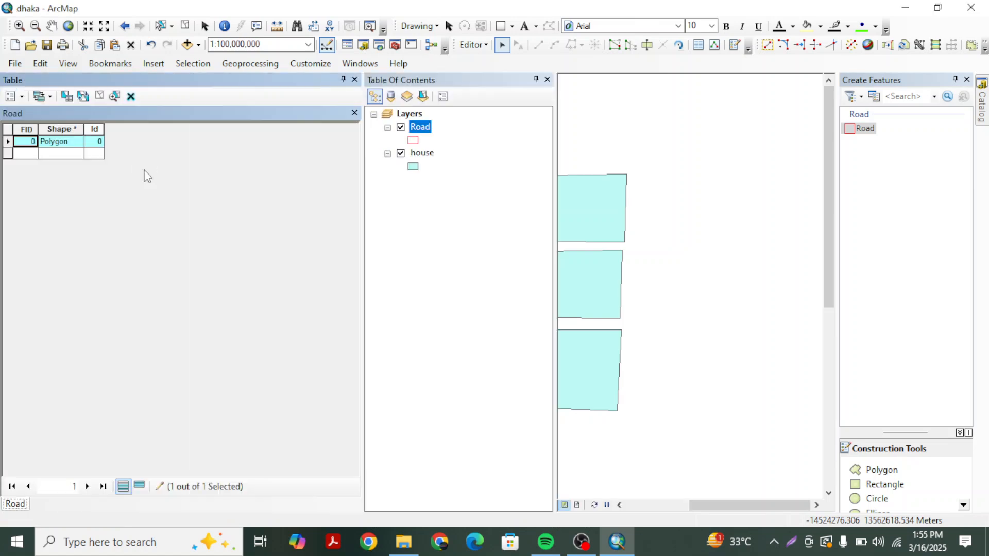
left_click(536, 79)
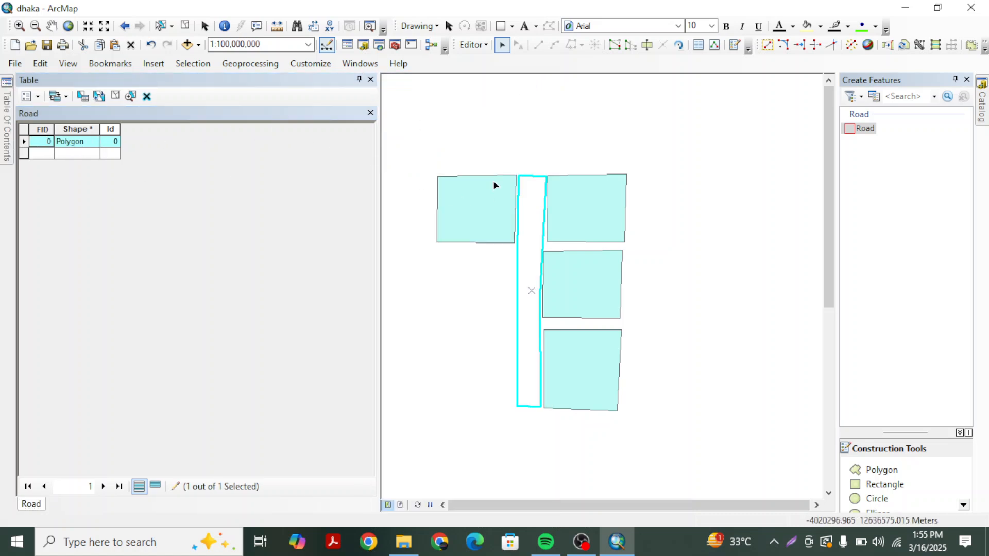
double_click(23, 142)
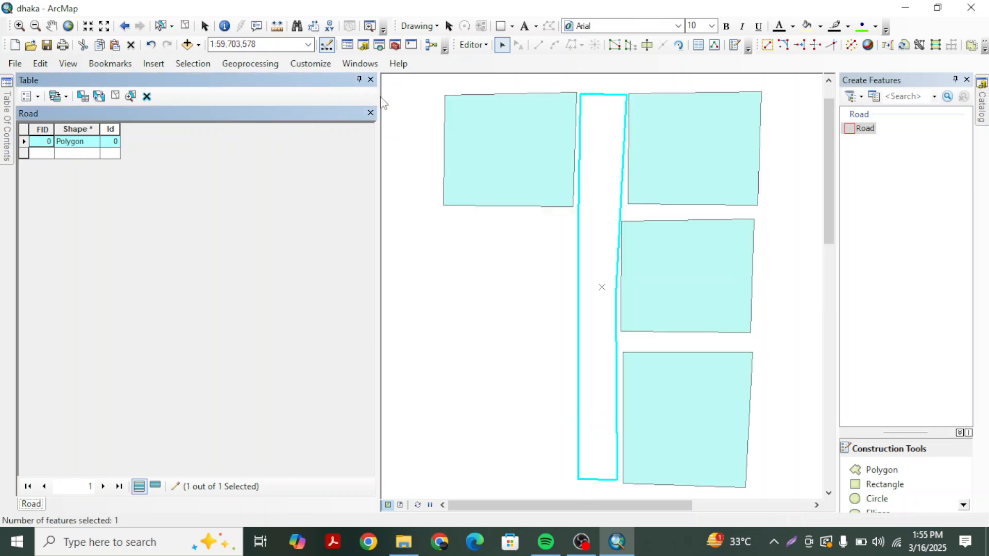
left_click_drag(380, 94, 196, 341)
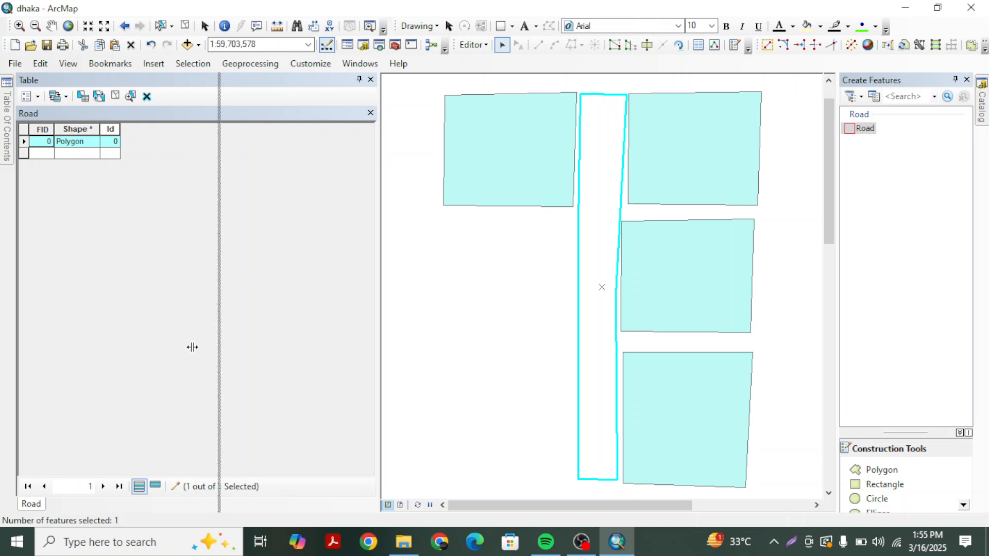
left_click_drag(136, 266, 144, 230)
Deselect and reselect the vertical road polygon on the map to compare it with its attribute table record.
left_click(272, 188)
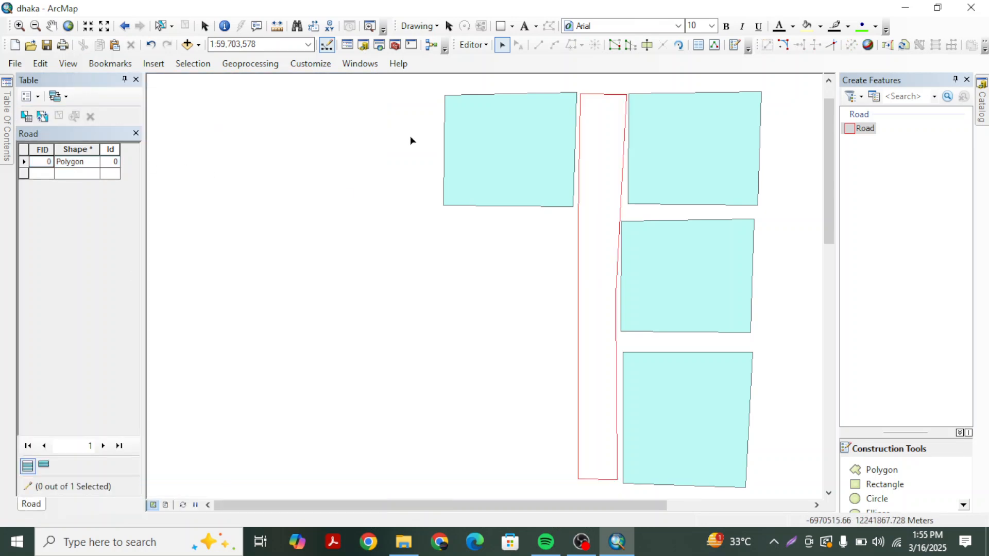
left_click(540, 219)
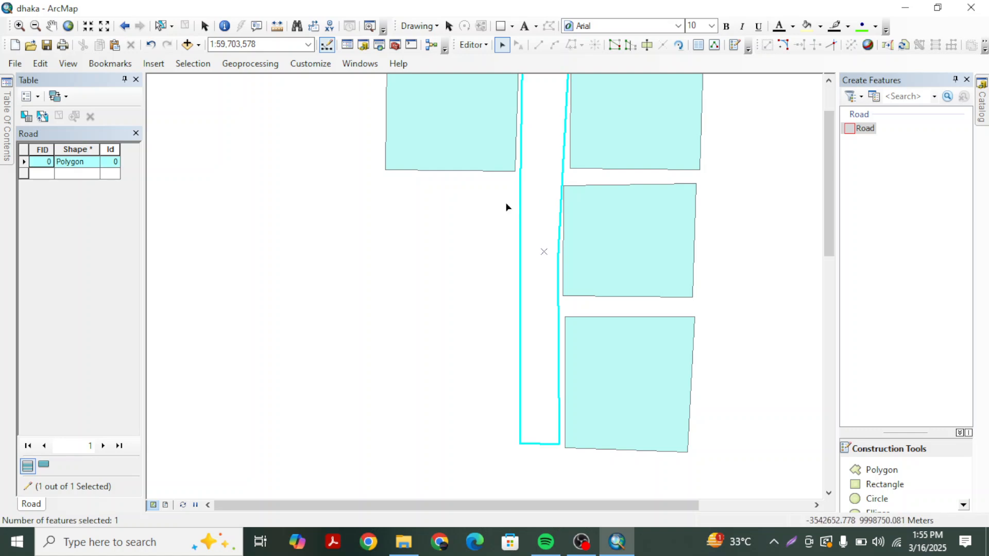
scroll(530, 201, "up", 2)
Draw a horizontal four-corner Road polygon just above the two upper houses, spanning their full combined width.
left_click(864, 128)
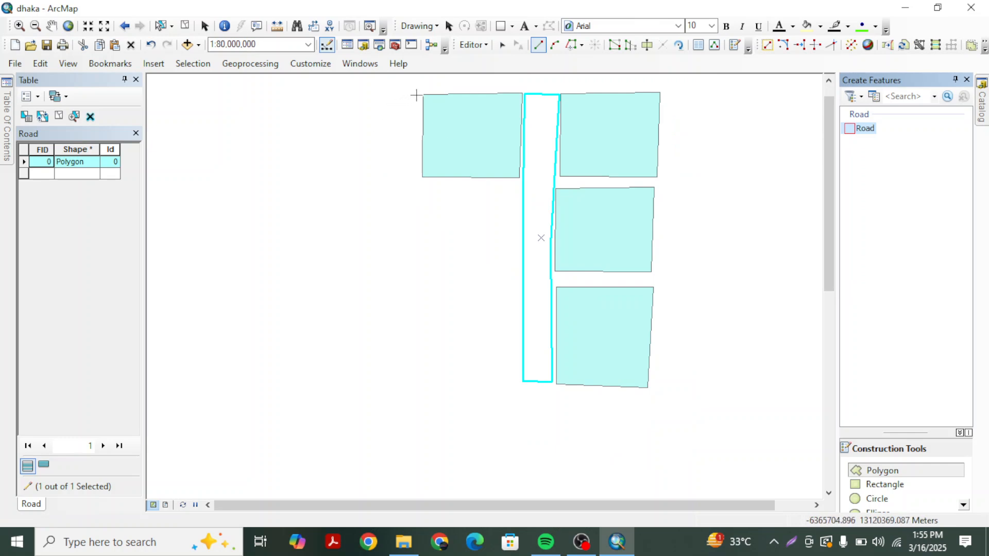
left_click_drag(416, 95, 364, 243)
left_click(378, 210)
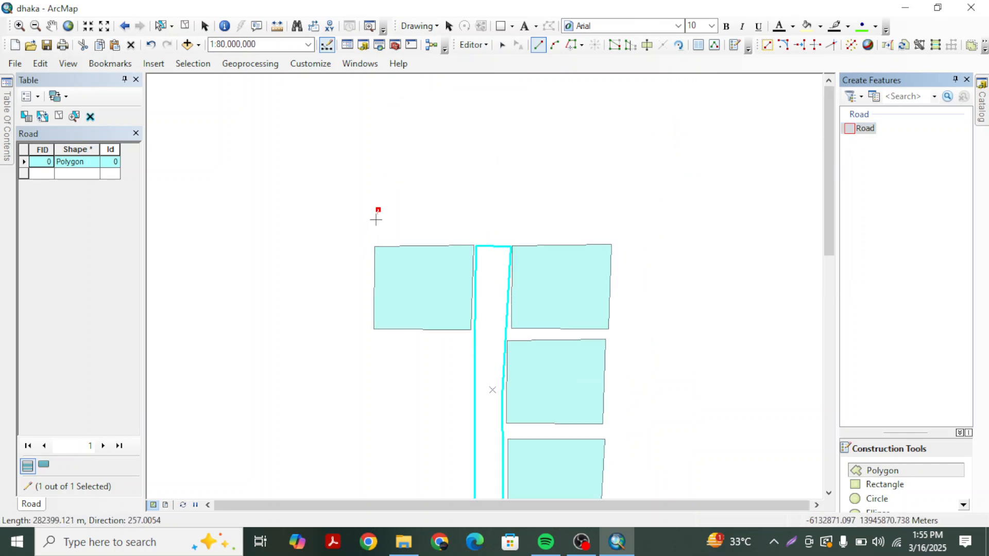
left_click(376, 240)
left_click(611, 239)
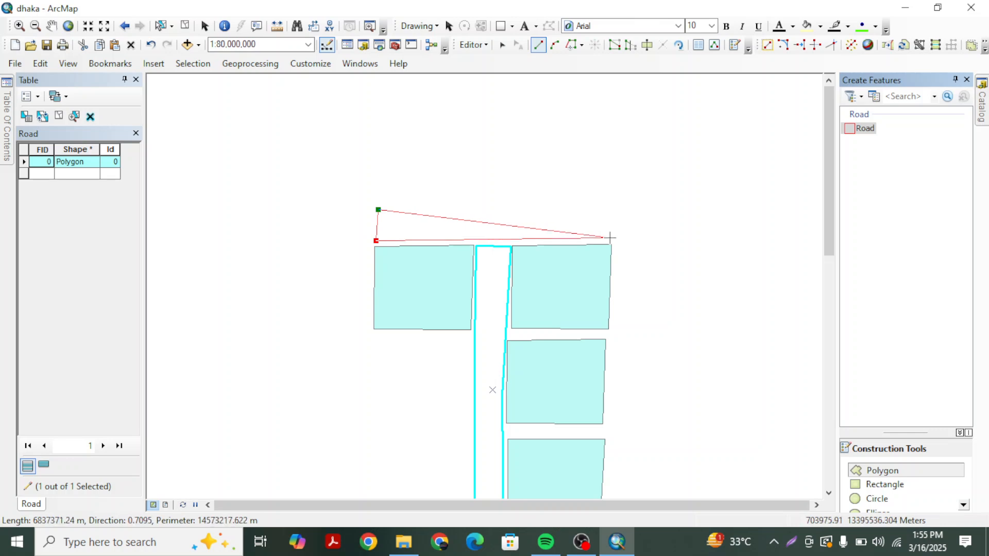
double_click(612, 209)
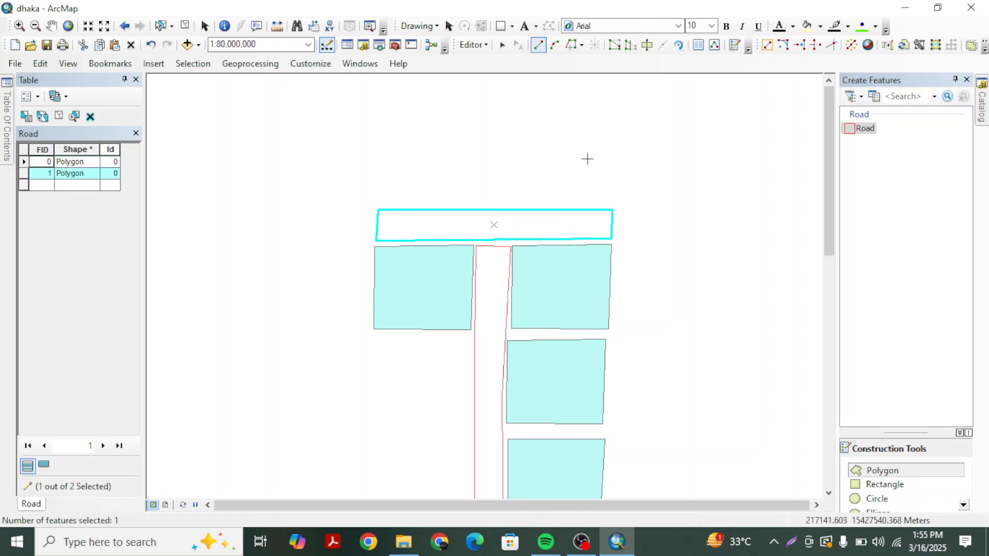
Move the vertical road polygon's upper vertices up to meet the lower edge of the horizontal road.
left_click(503, 44)
left_click(605, 230)
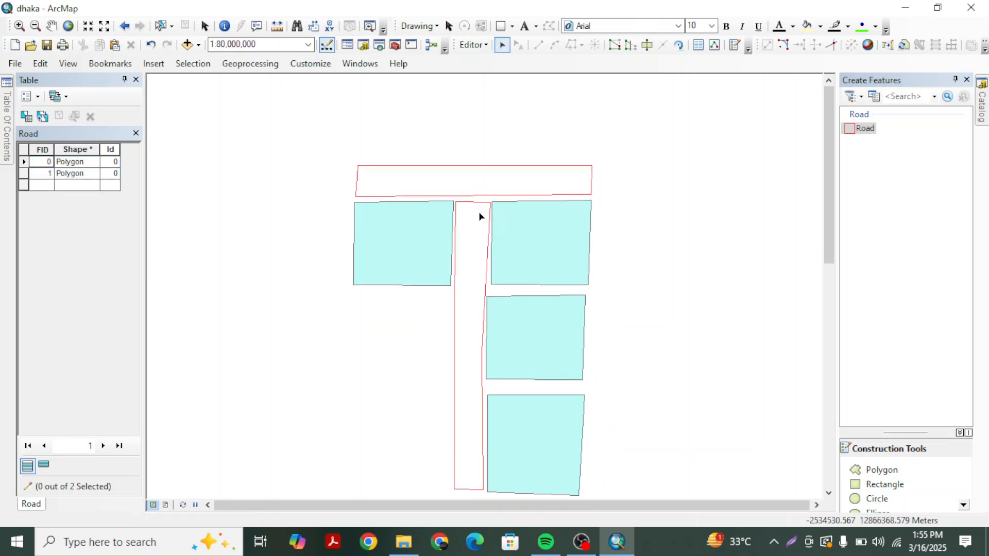
scroll(468, 214, "up", 1)
double_click(466, 214)
left_click_drag(495, 199, 447, 190)
left_click(547, 139)
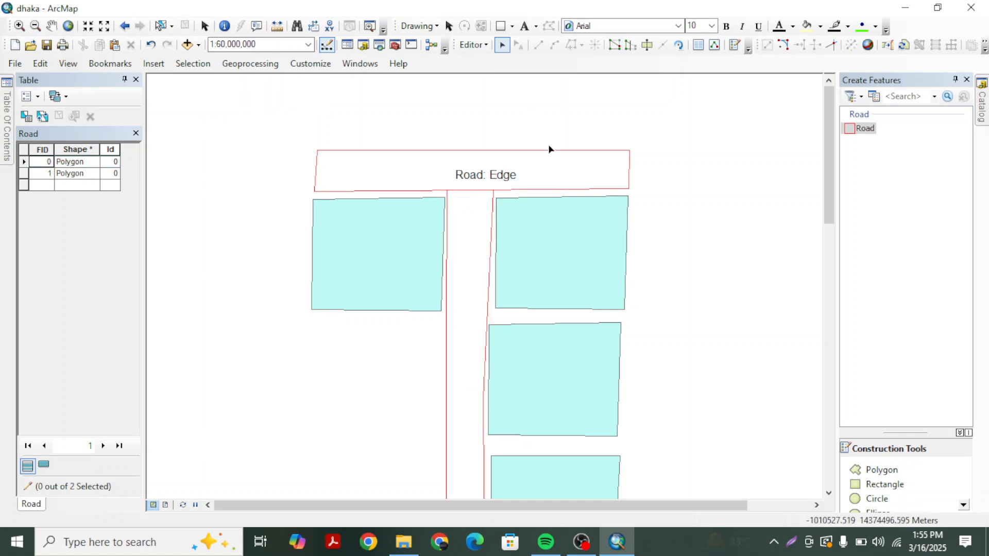
Select the vertical and horizontal road polygons in turn to check them, and save the Road layer edits.
scroll(548, 144, "down", 2)
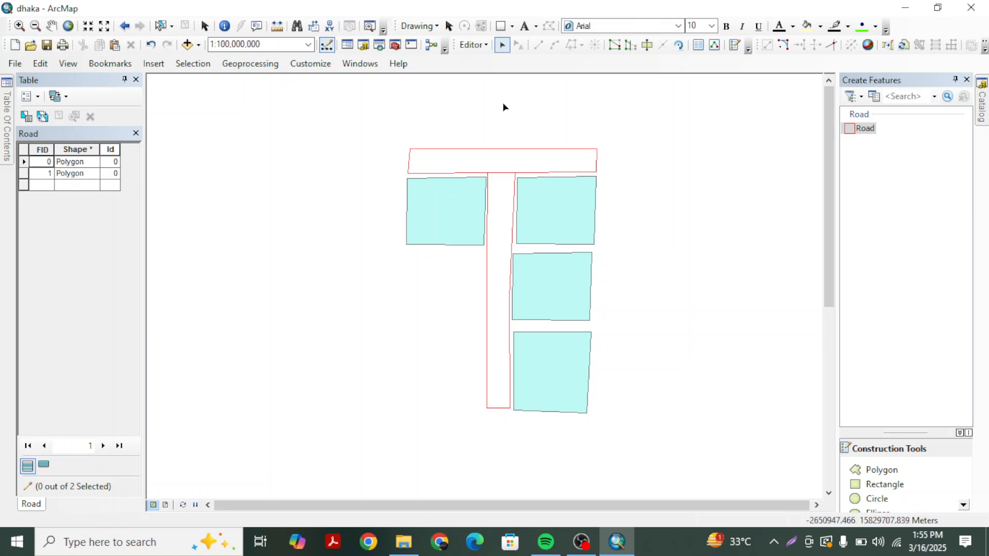
left_click(495, 171)
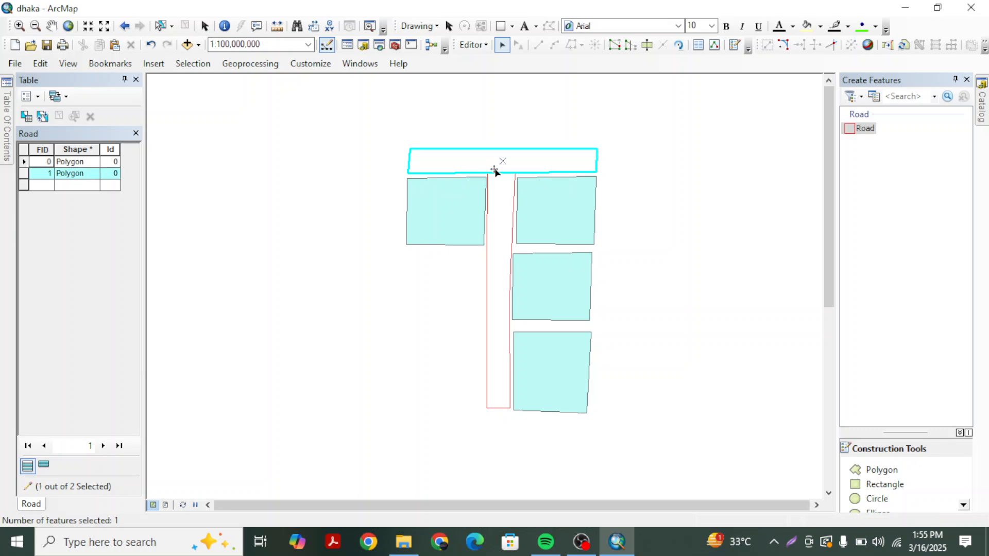
left_click(499, 194)
left_click(493, 162)
left_click(472, 46)
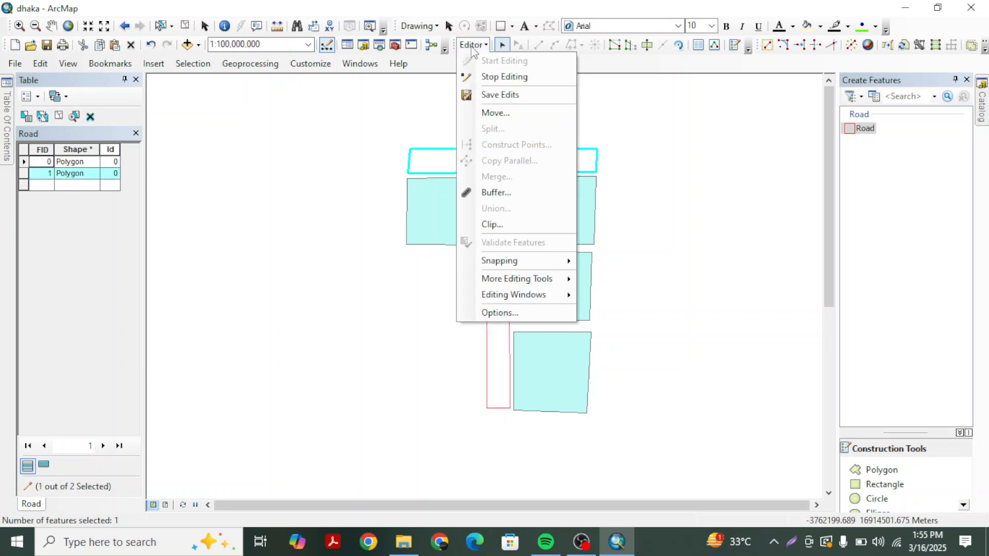
left_click(507, 95)
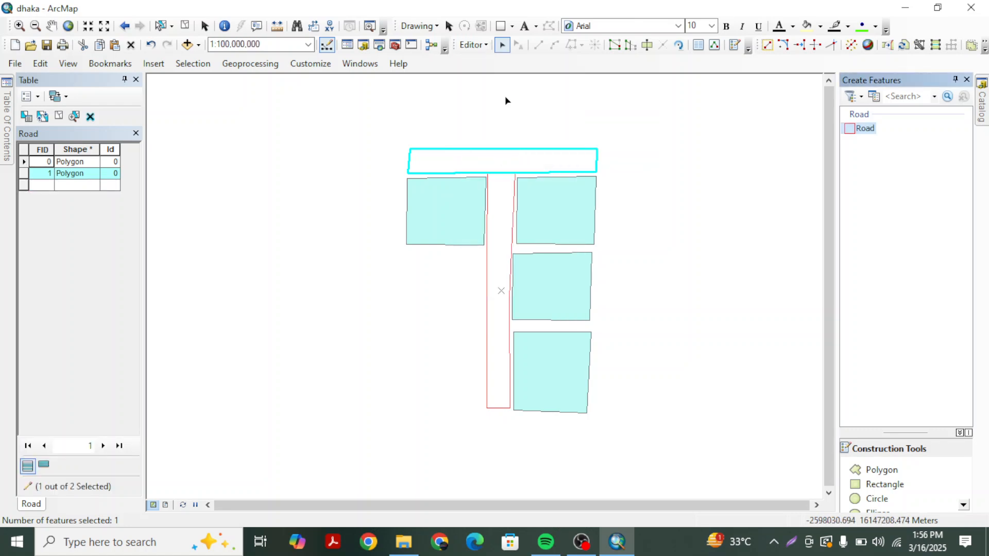
Stop editing the Road layer and add a Text field called name, length 50, to its attribute table.
left_click(472, 46)
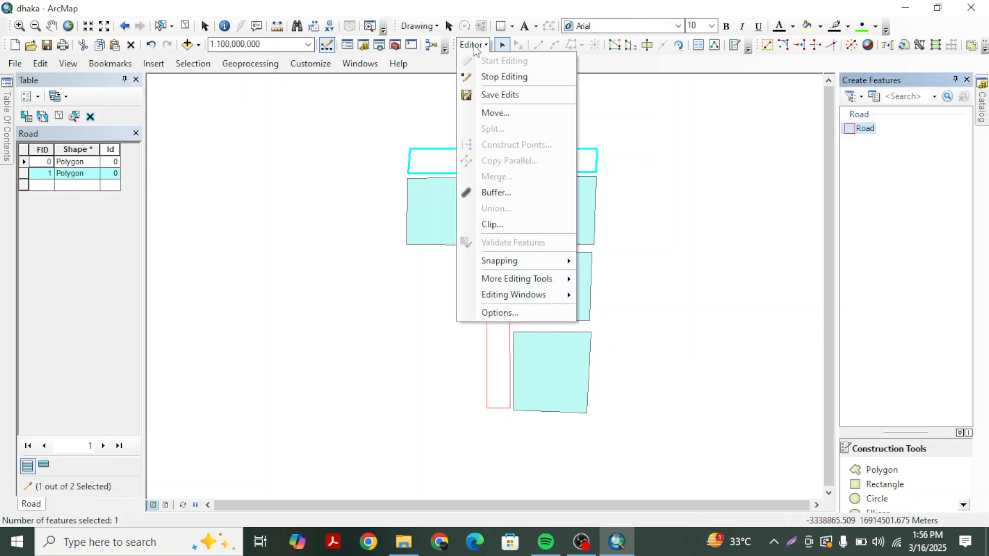
left_click(490, 76)
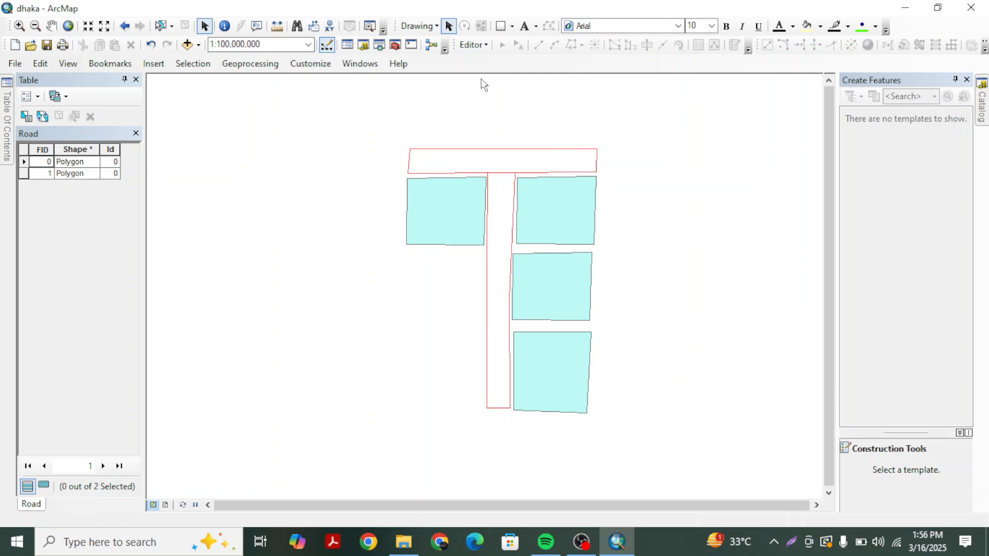
left_click(37, 97)
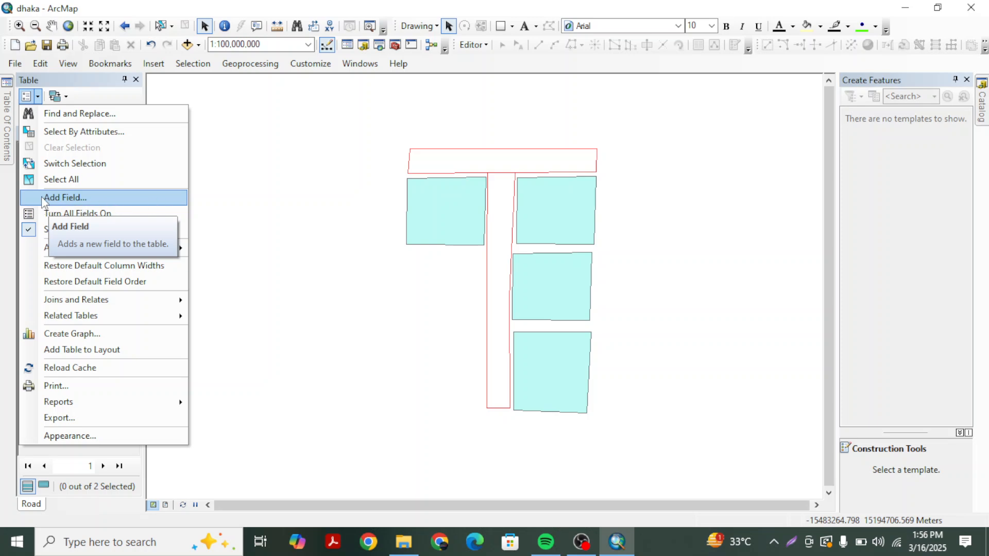
left_click(79, 199)
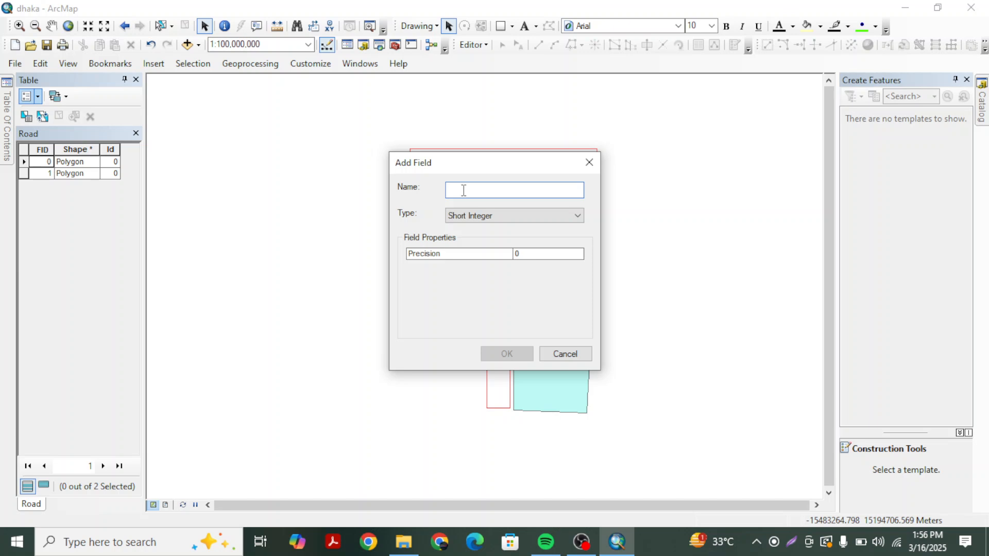
type("na")
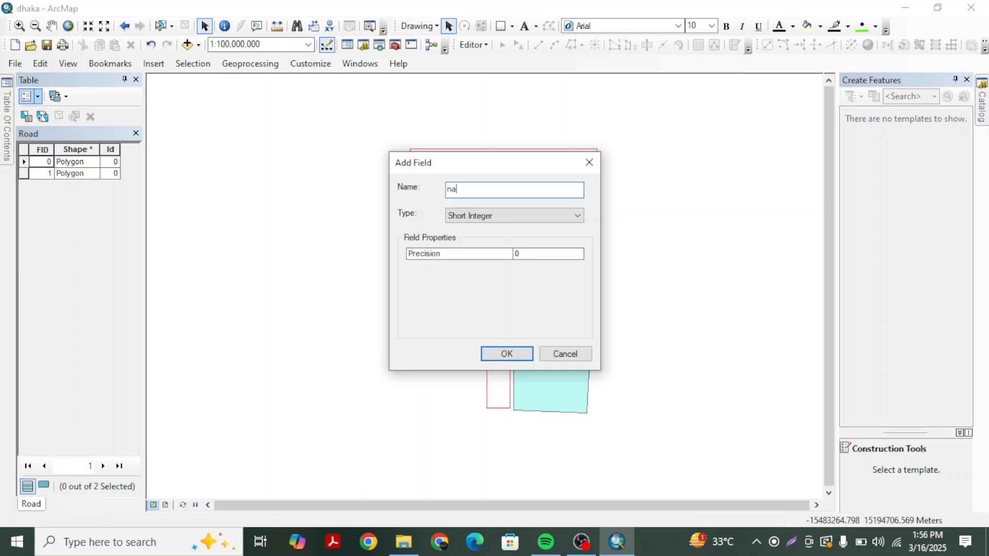
type("me")
left_click(510, 217)
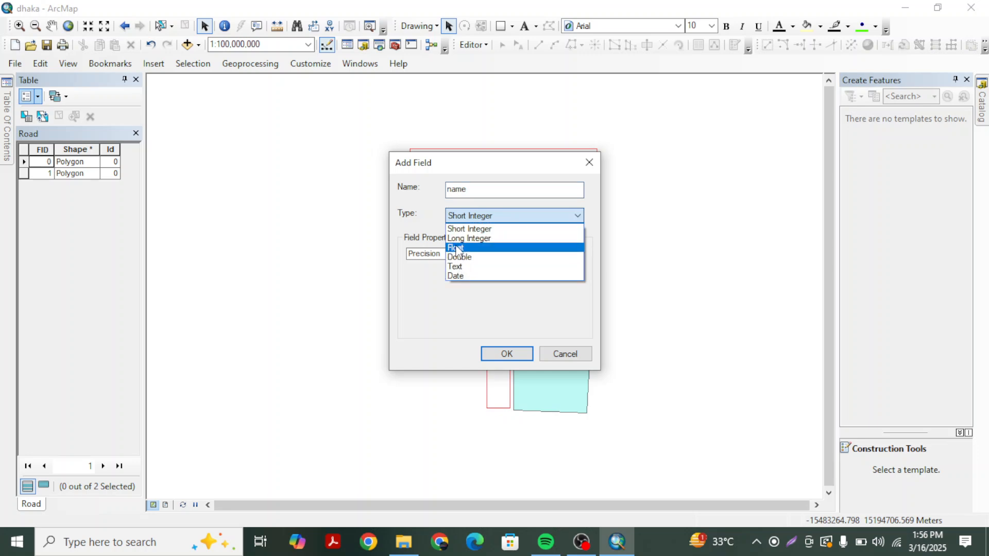
left_click(474, 268)
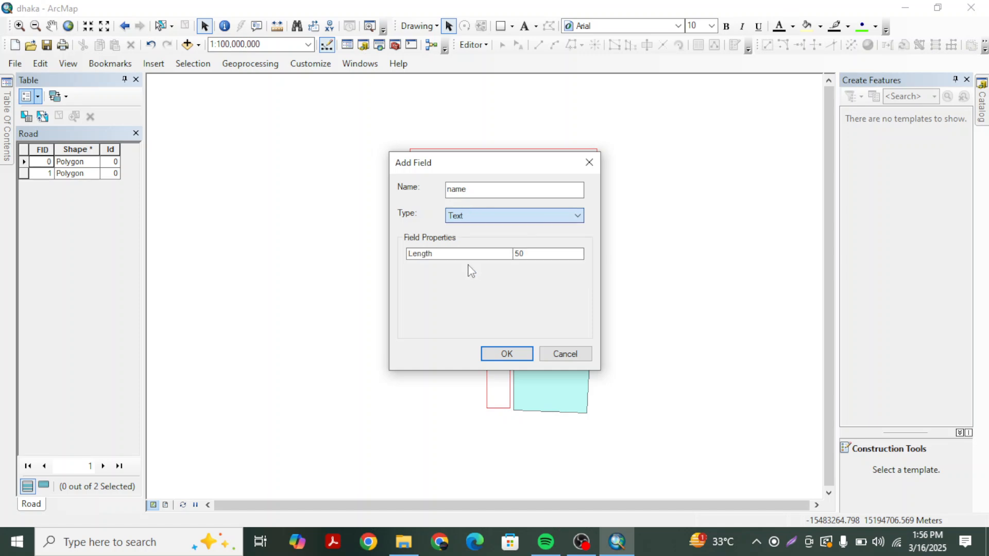
left_click(502, 354)
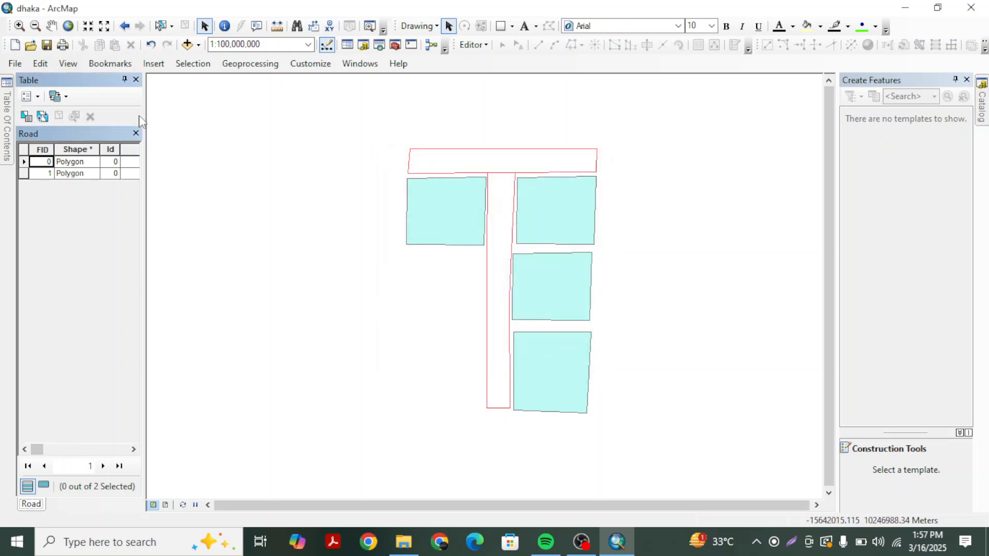
Widen the Road attribute table and narrow its name column so that all fields fit in view.
left_click_drag(208, 101, 276, 98)
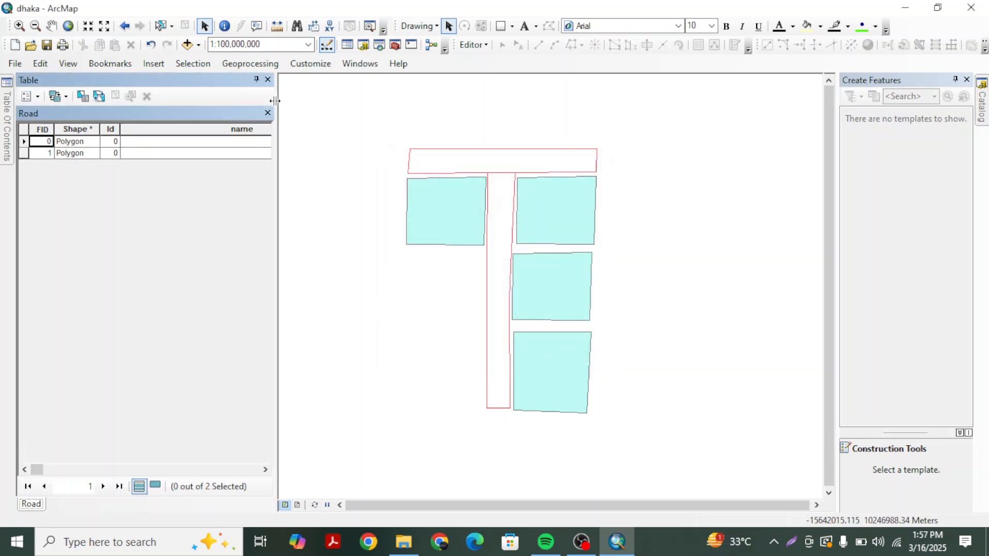
left_click_drag(28, 471, 276, 485)
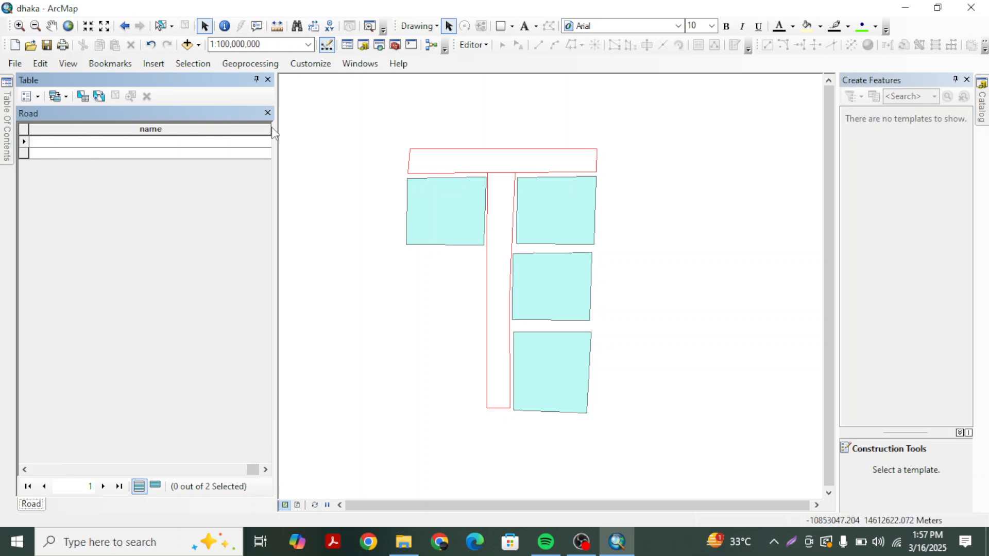
left_click_drag(271, 130, 165, 166)
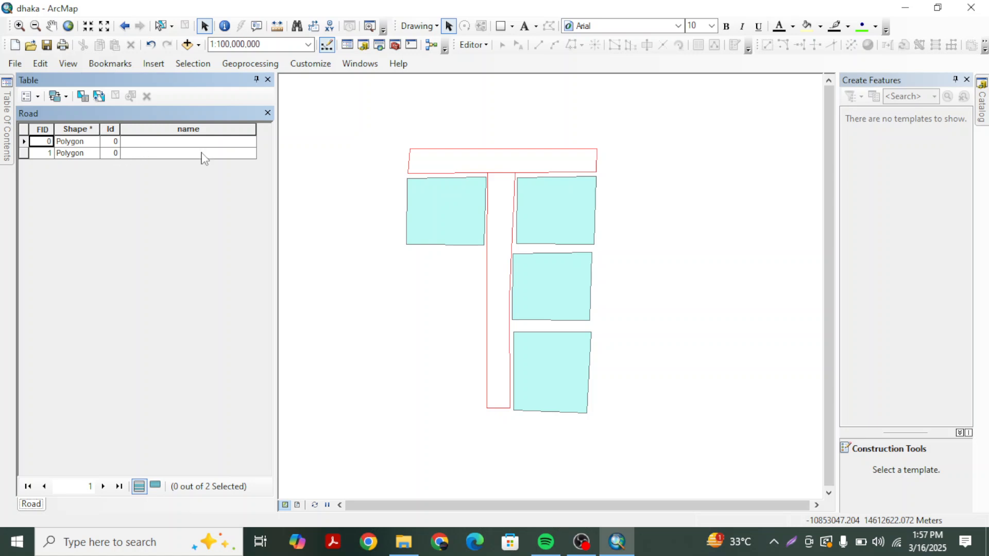
left_click(453, 165)
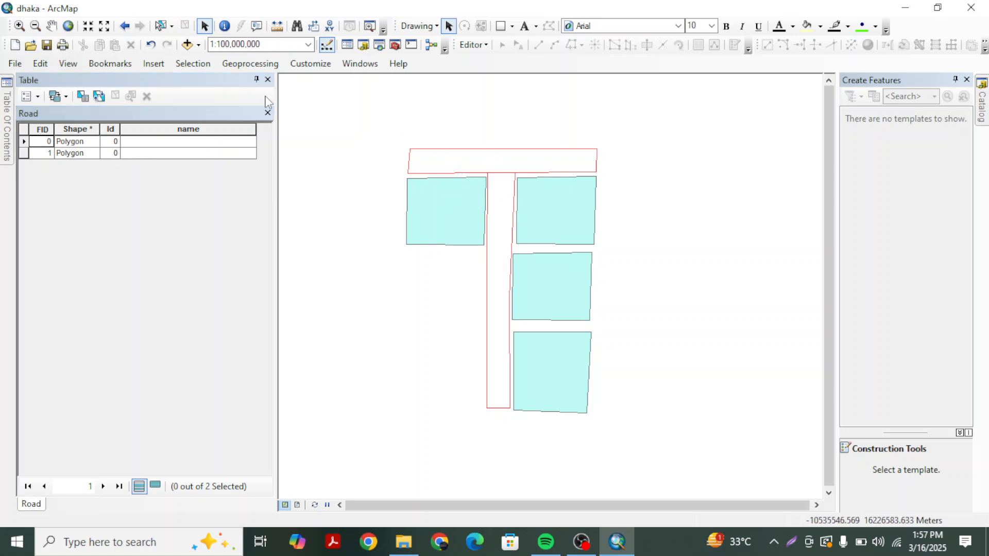
mouse_move(4, 135)
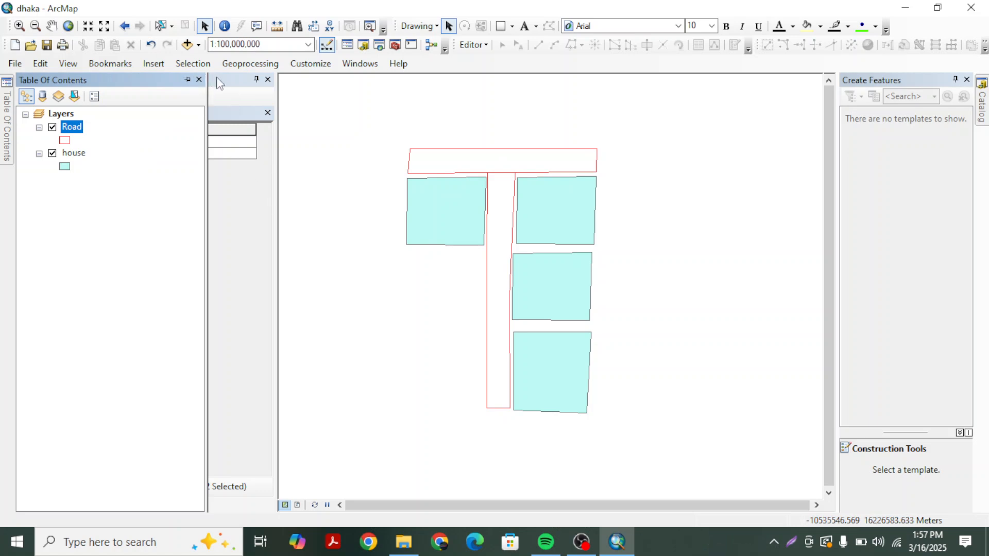
left_click(187, 80)
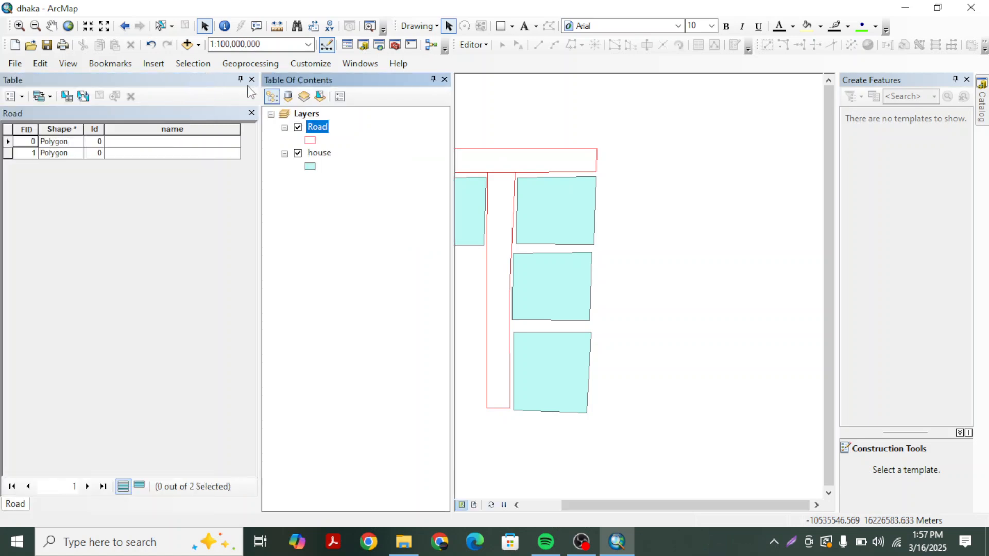
left_click(432, 79)
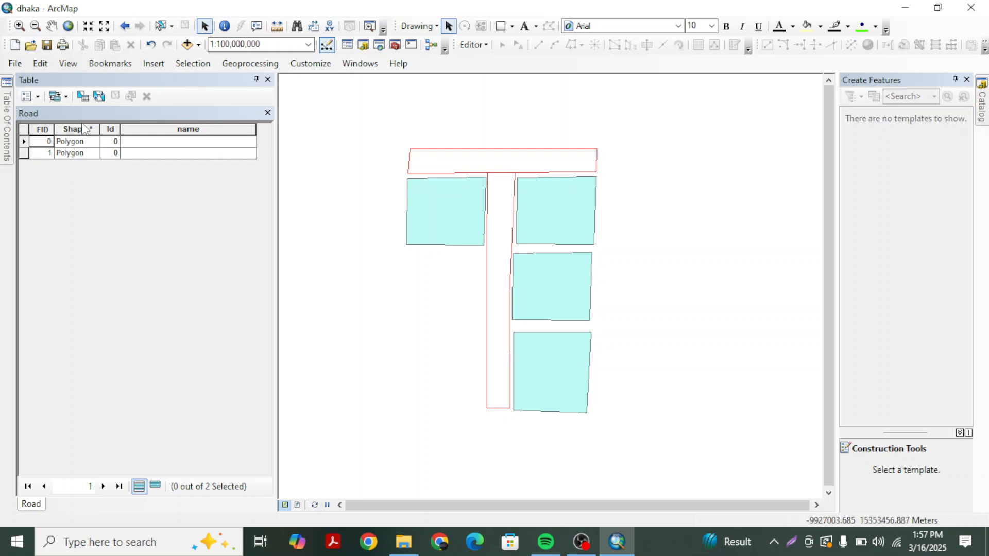
Close the Road attribute table and start an edit session on the Road layer.
left_click(267, 79)
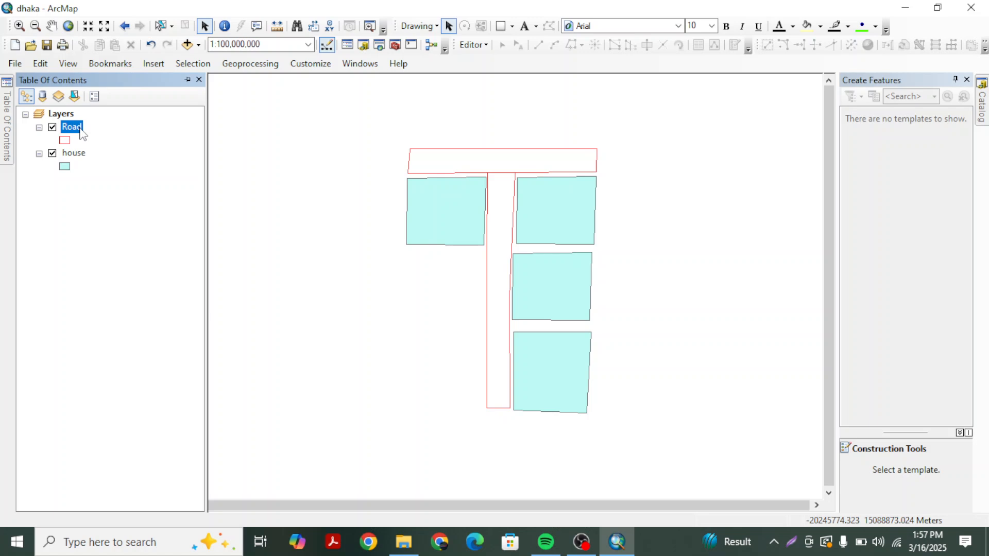
right_click(81, 129)
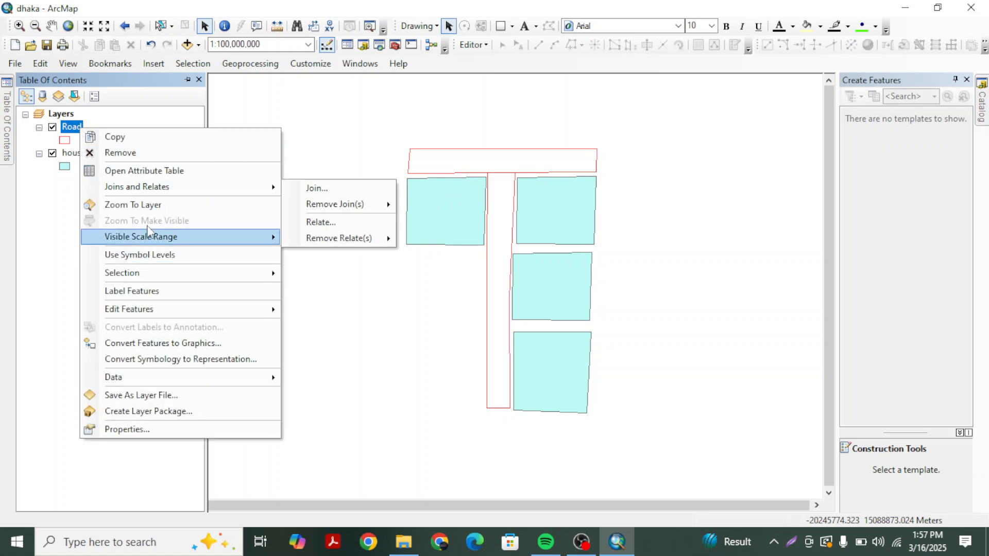
mouse_move(159, 309)
left_click(315, 310)
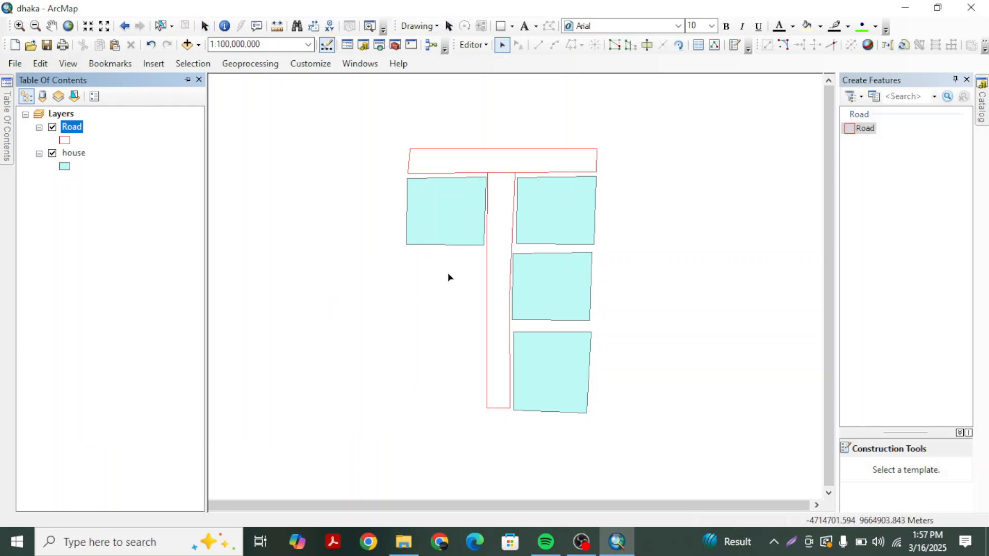
Reopen the Road attribute table and enter the names "sagib Road" for record 0 and "road" for record 1.
right_click(73, 126)
mouse_move(124, 267)
left_click(361, 350)
right_click(73, 126)
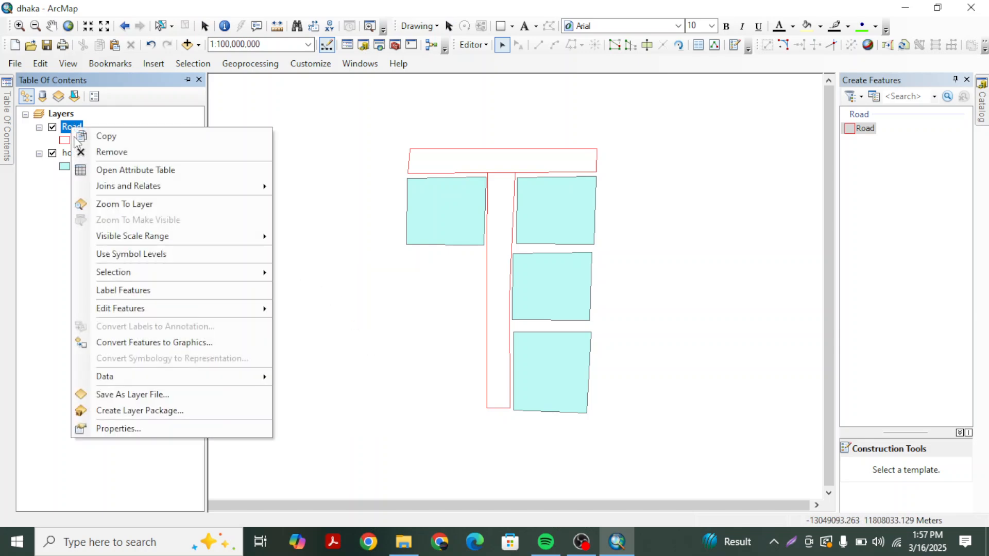
left_click(124, 170)
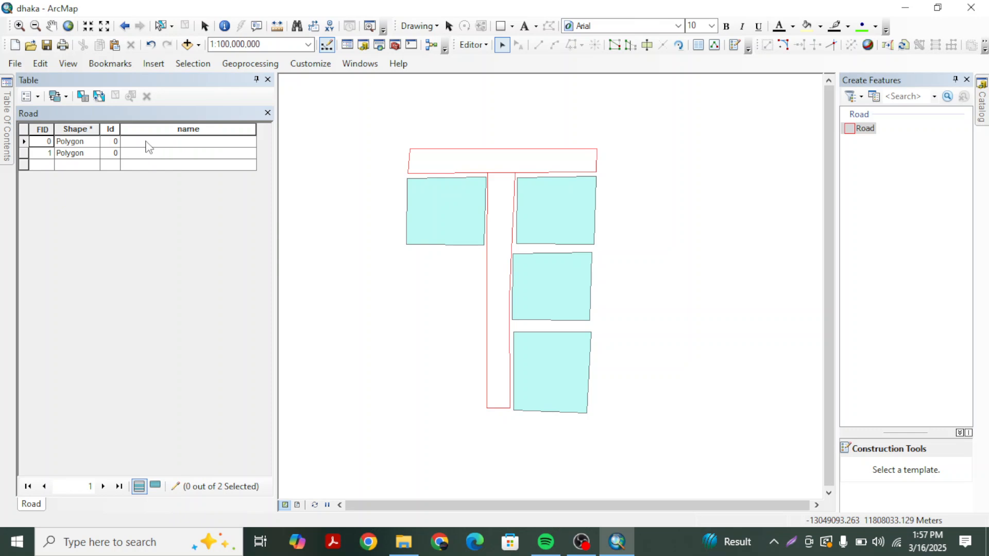
left_click(147, 141)
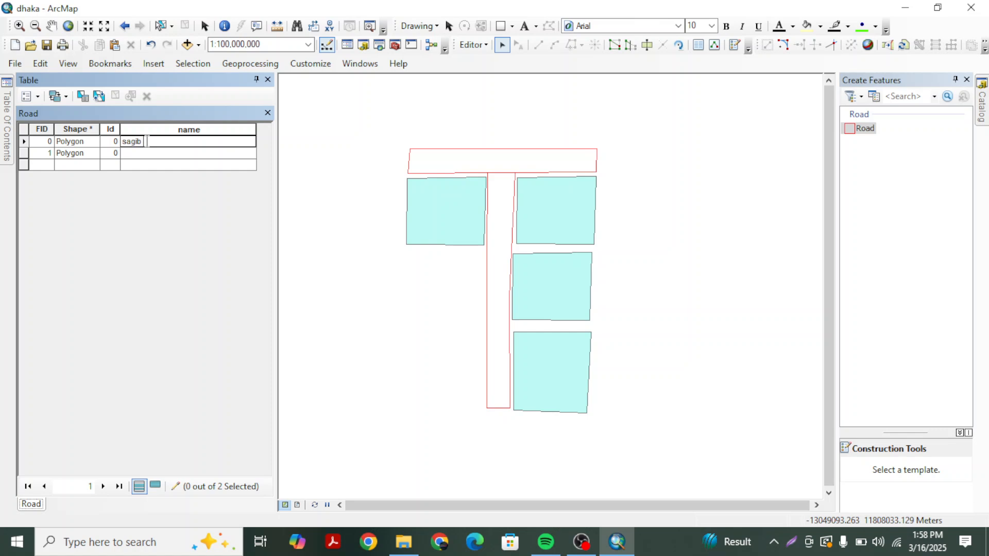
type("oad")
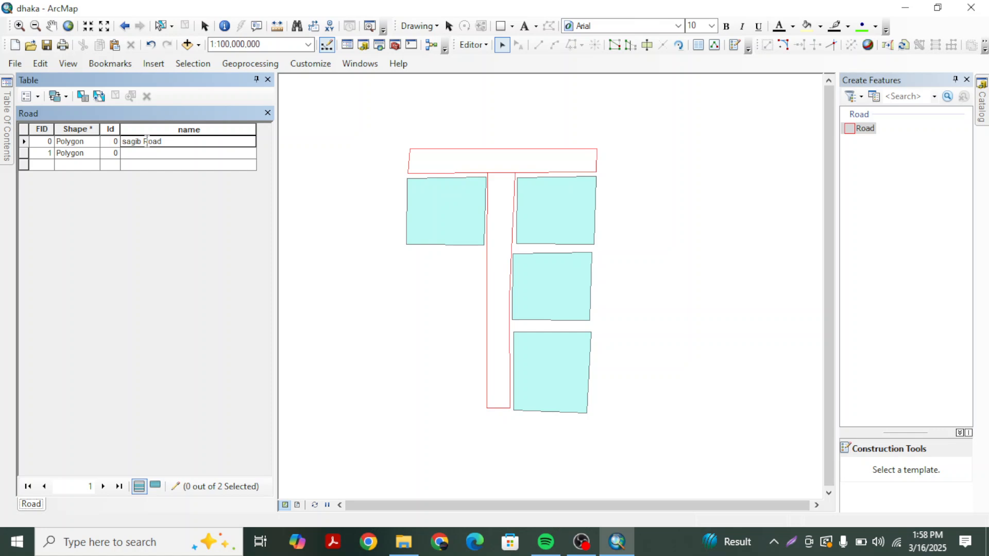
left_click(147, 152)
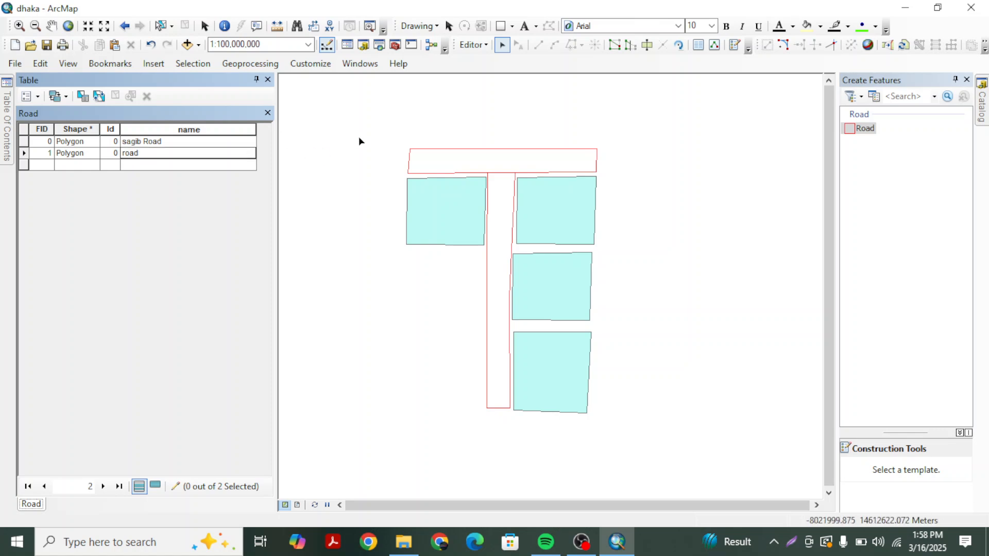
Select the horizontal road polygon on the map and check its matching record in the Road attribute table.
left_click(256, 80)
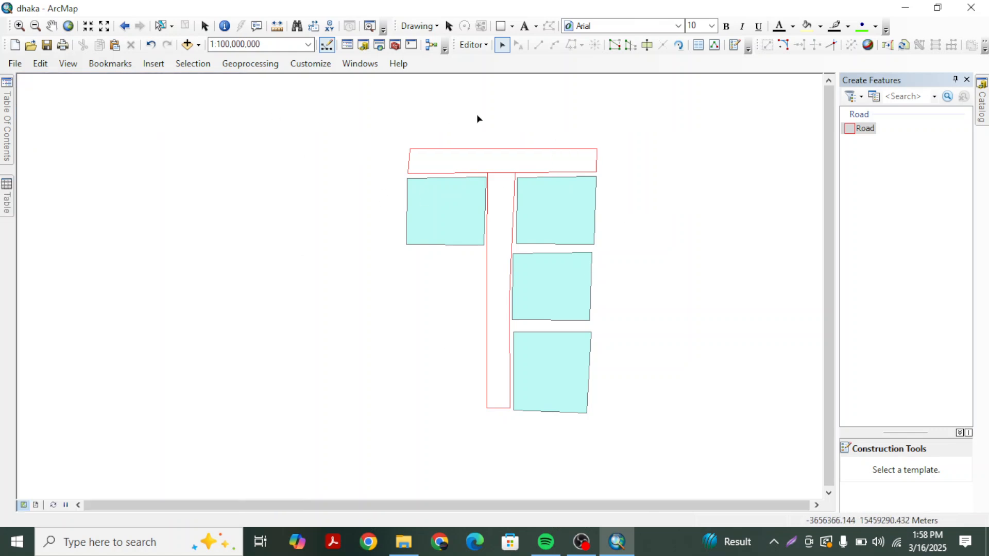
left_click(512, 166)
mouse_move(4, 122)
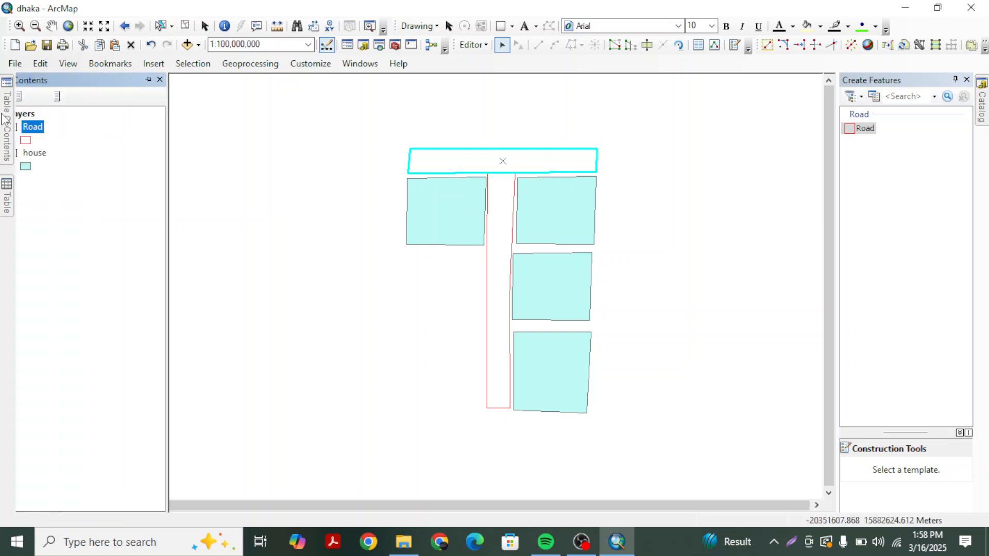
right_click(76, 132)
left_click(114, 177)
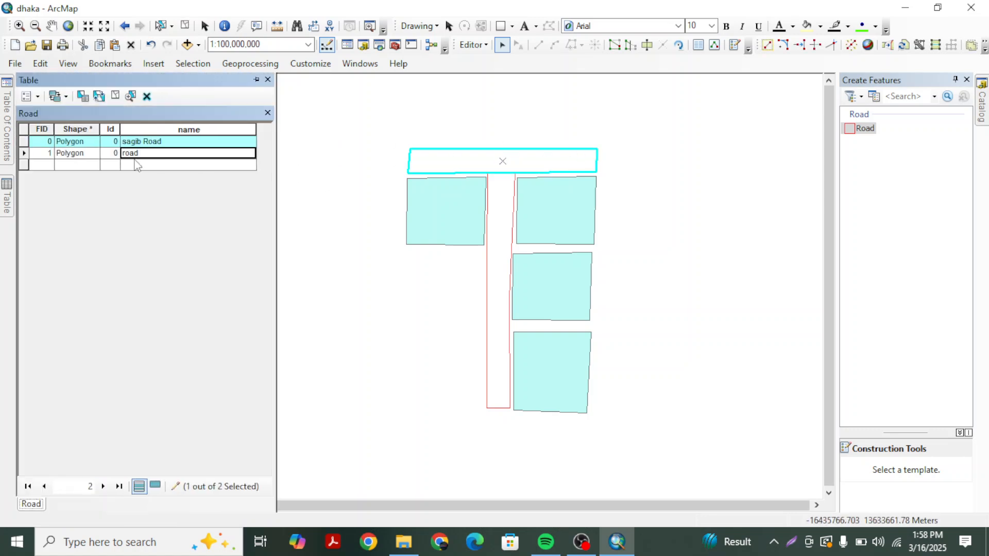
Zoom to the "road" and "sagib Road" records in turn to identify their polygons, and clear the selection.
double_click(24, 153)
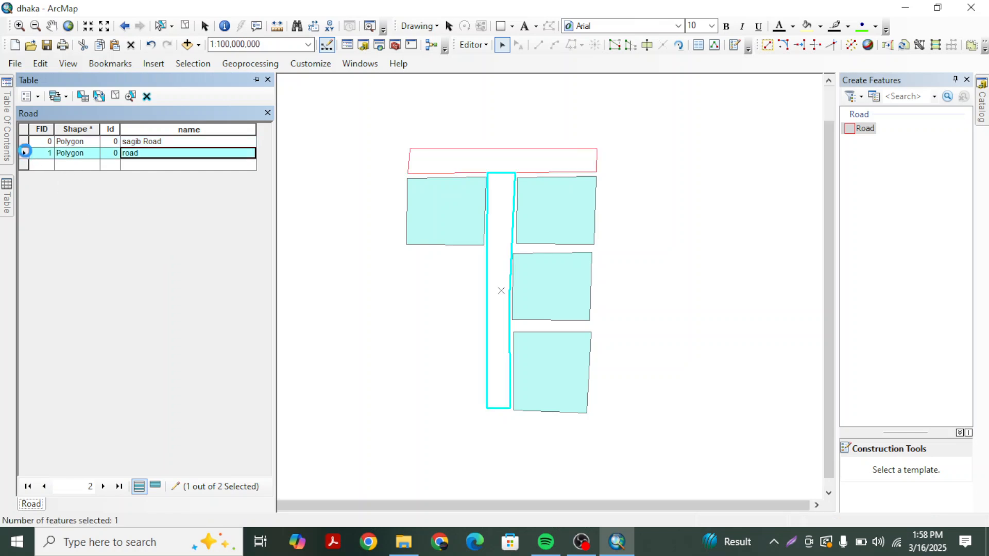
left_click_drag(405, 150, 453, 188)
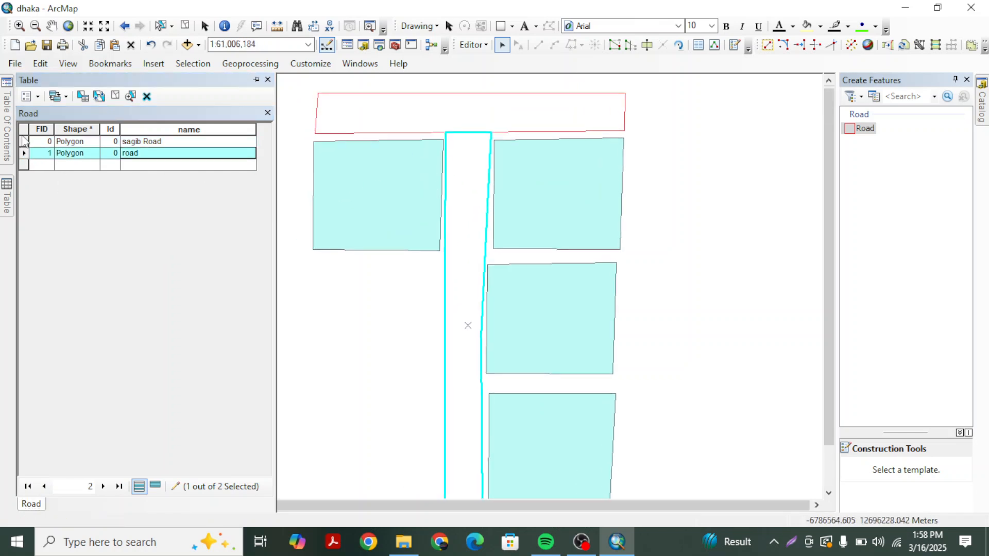
double_click(24, 142)
scroll(447, 150, "down", 2)
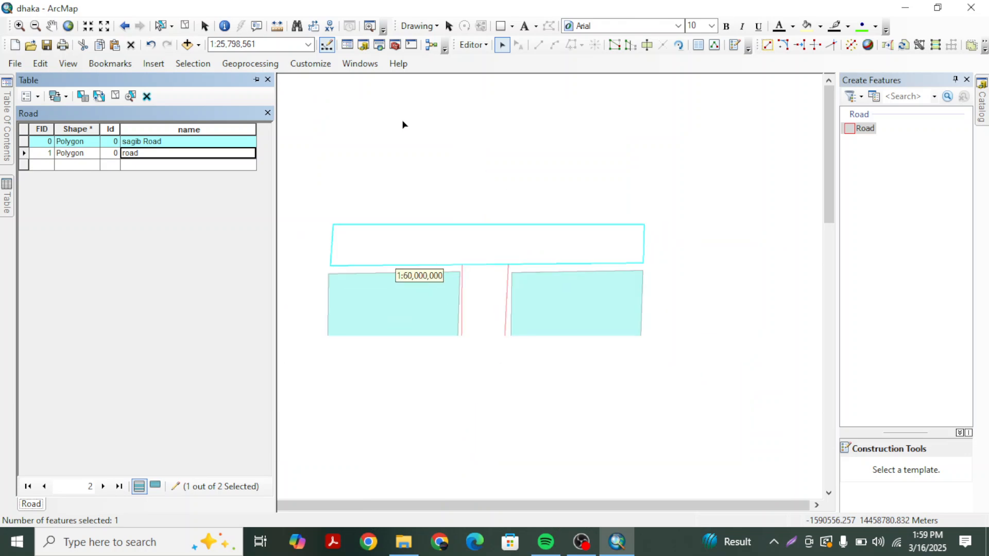
left_click(490, 131)
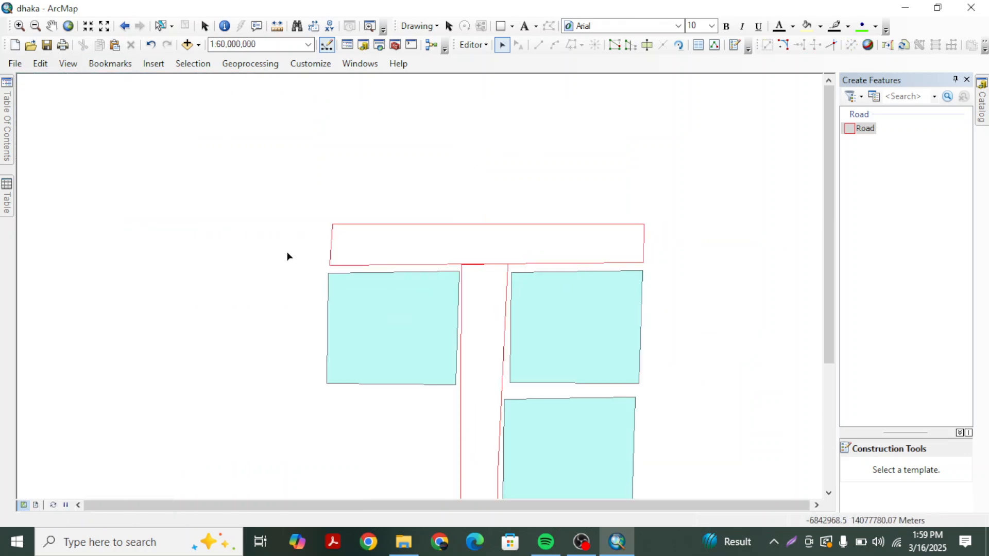
scroll(550, 272, "up", 3)
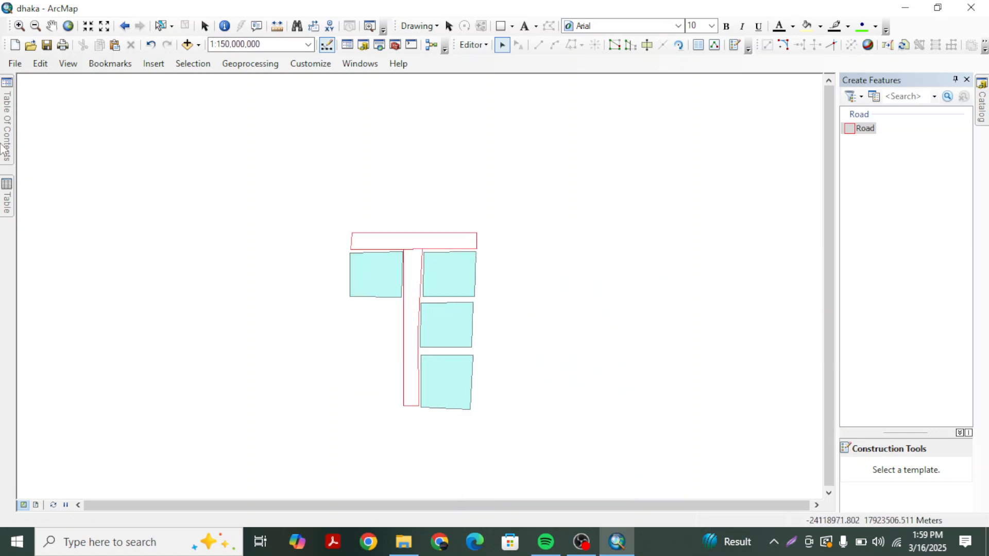
Open the Road layer's label properties and set the label field to name.
mouse_move(4, 126)
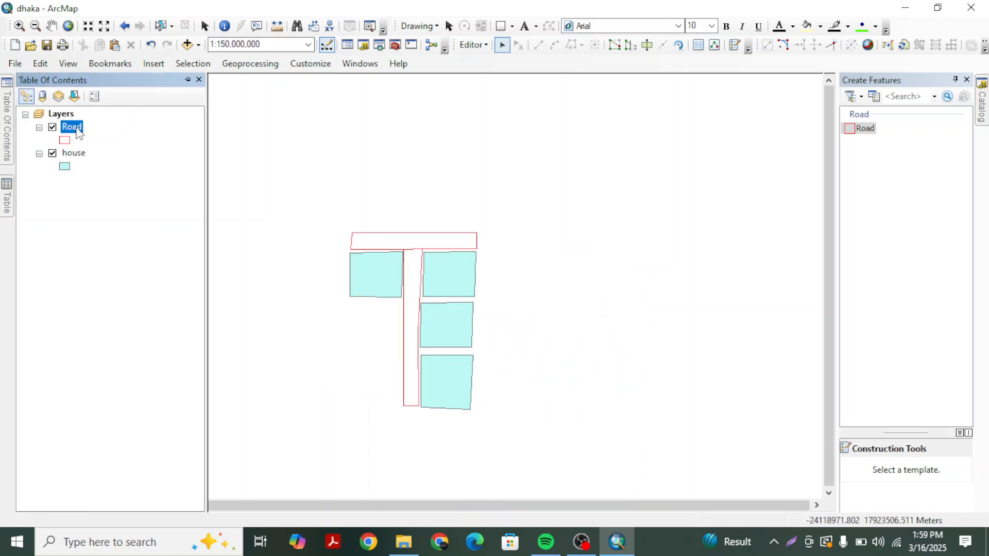
right_click(77, 131)
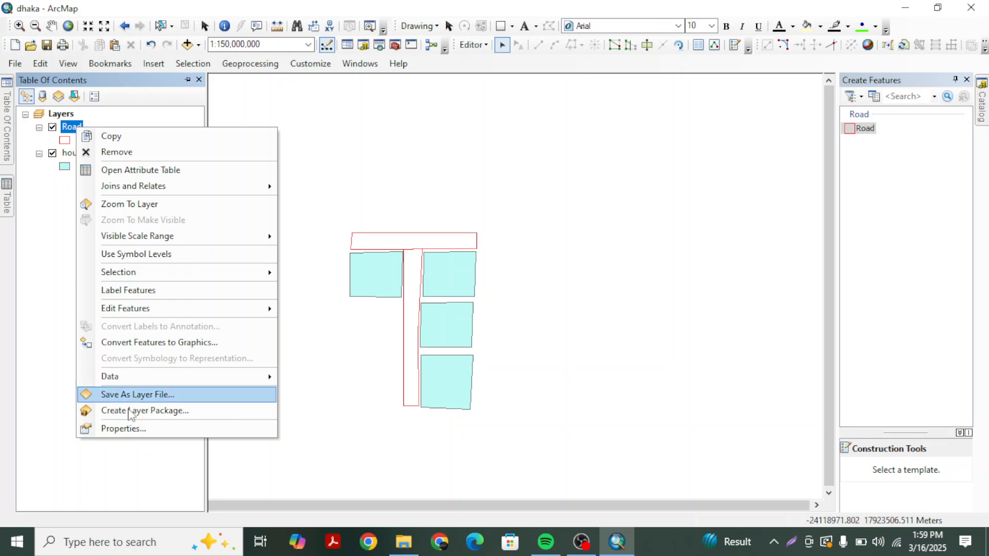
left_click(134, 429)
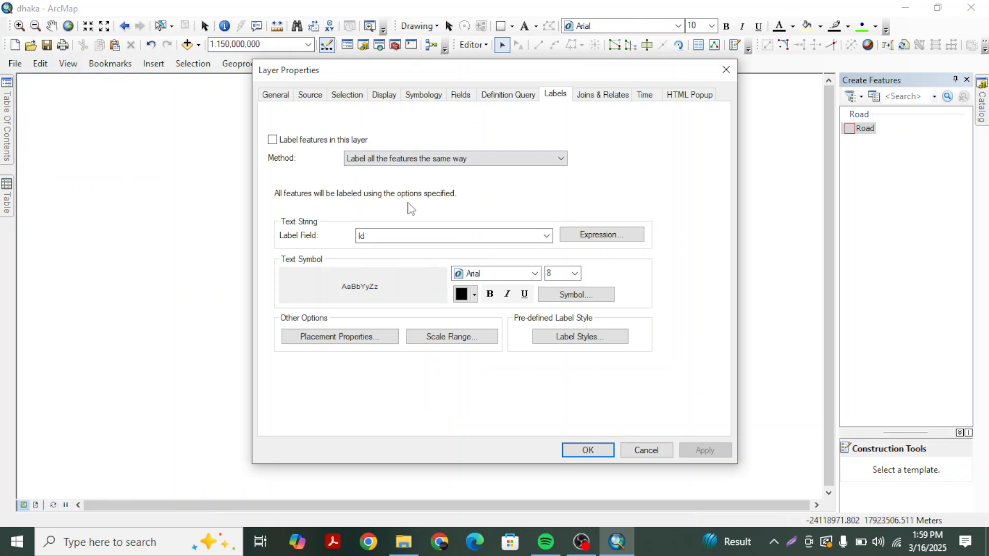
left_click(550, 239)
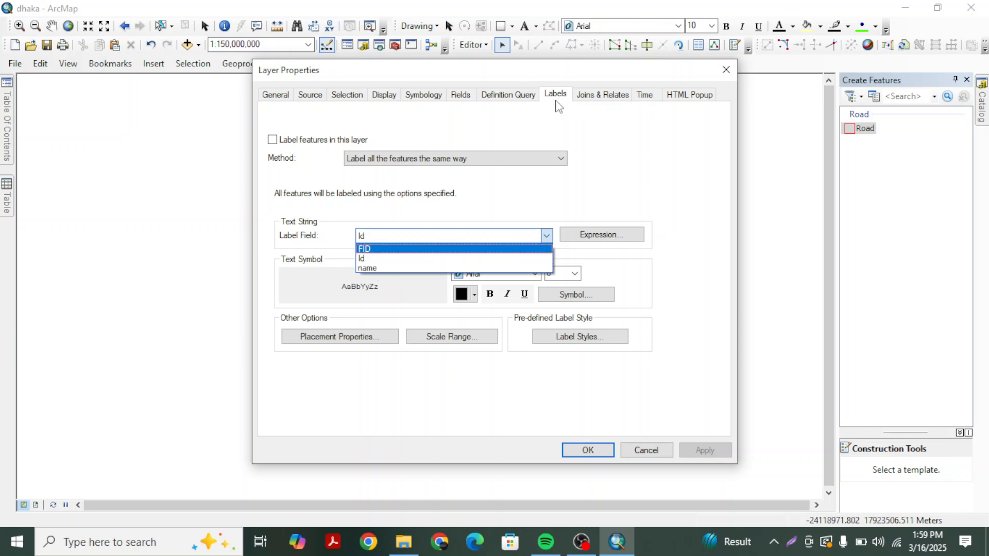
left_click(384, 268)
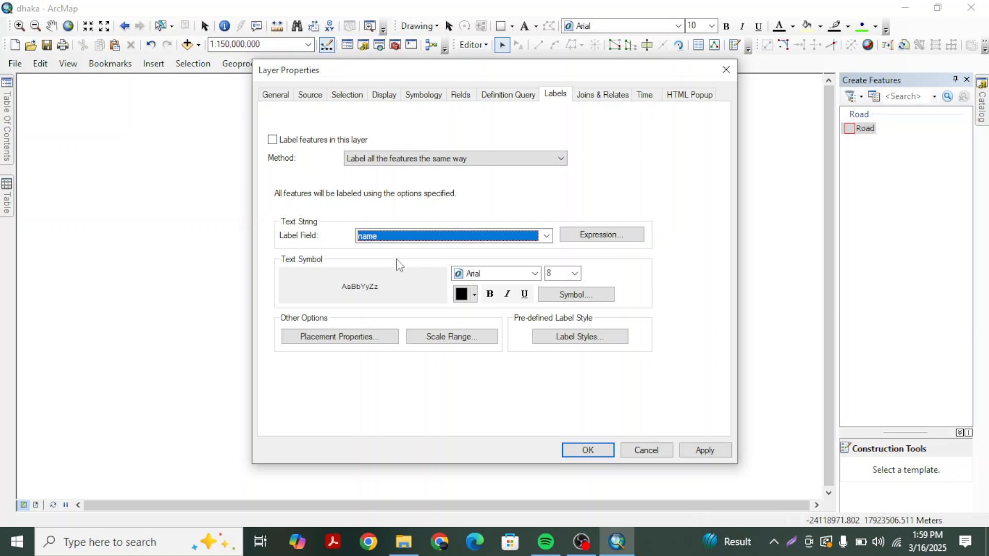
Set the Road label text size to 9, try red as the text color and return it to black.
left_click(574, 273)
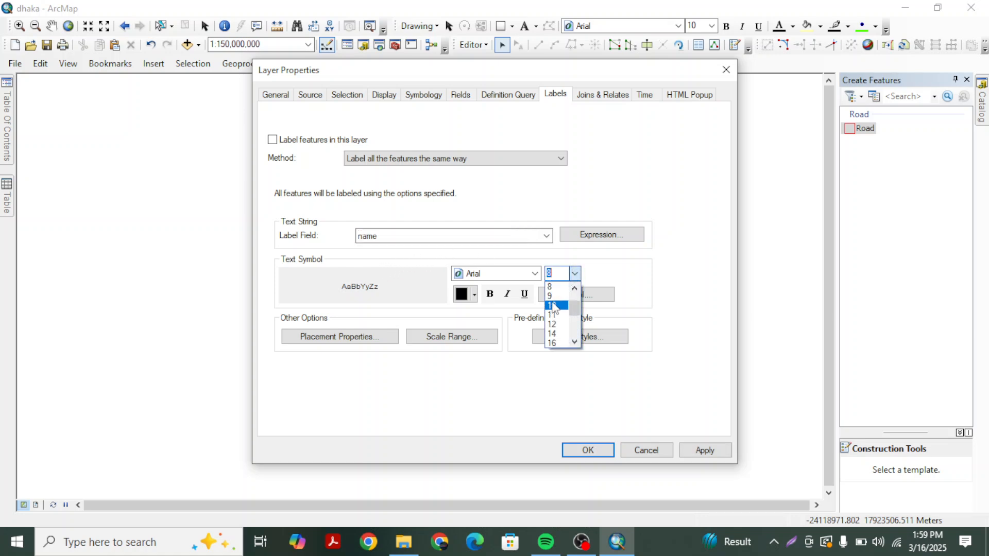
left_click(551, 296)
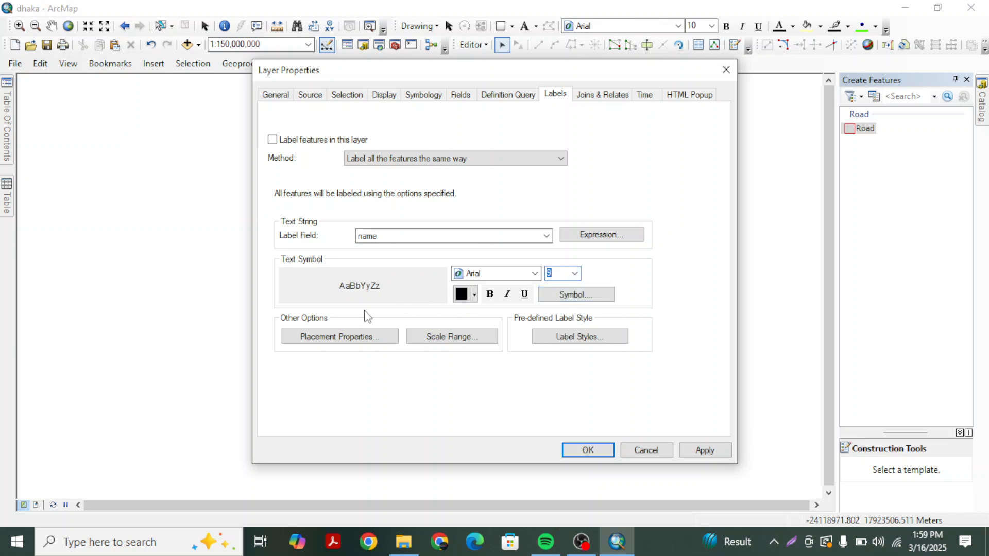
mouse_move(297, 292)
left_click(474, 296)
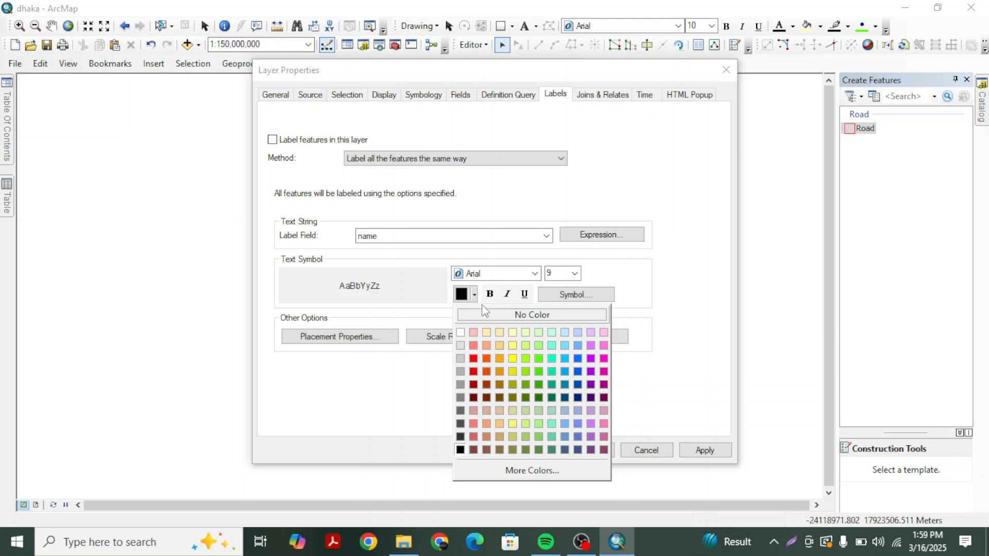
left_click(473, 359)
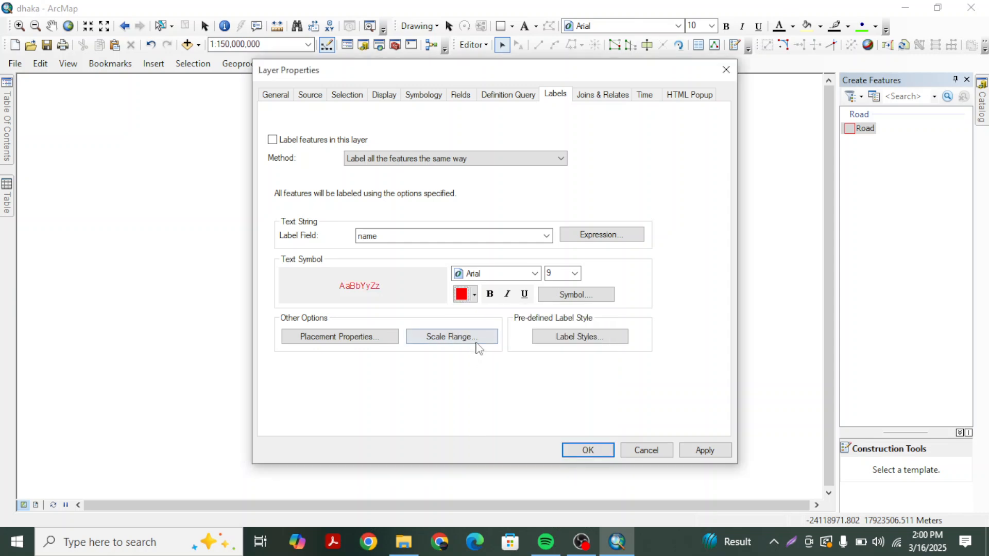
left_click(474, 296)
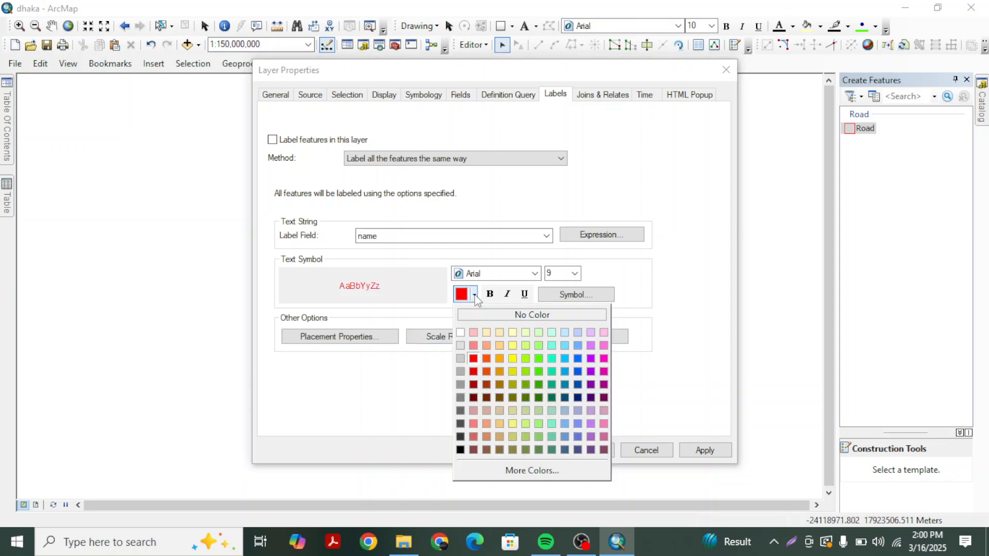
left_click(461, 449)
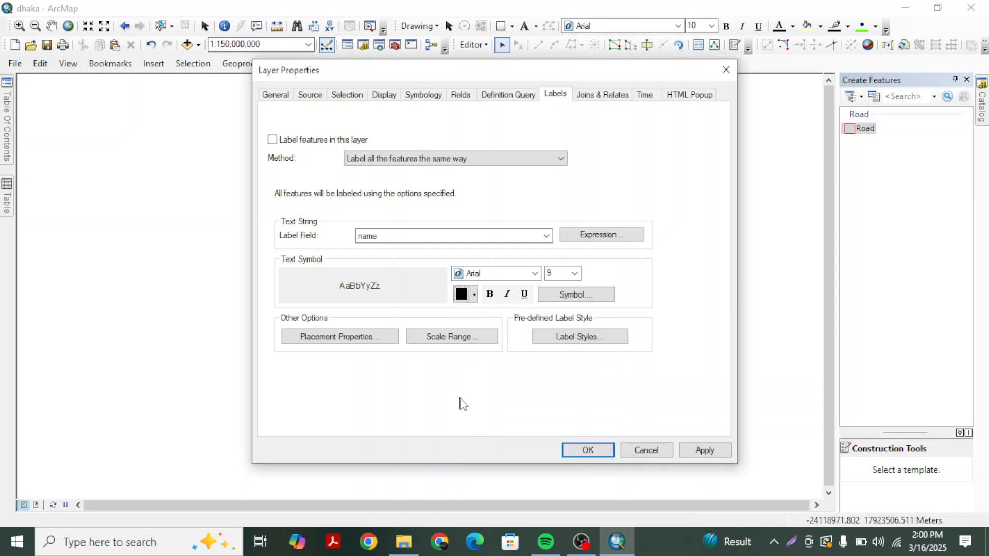
Apply the "degree" text symbol to the Road labels and accept the layer properties.
left_click(553, 298)
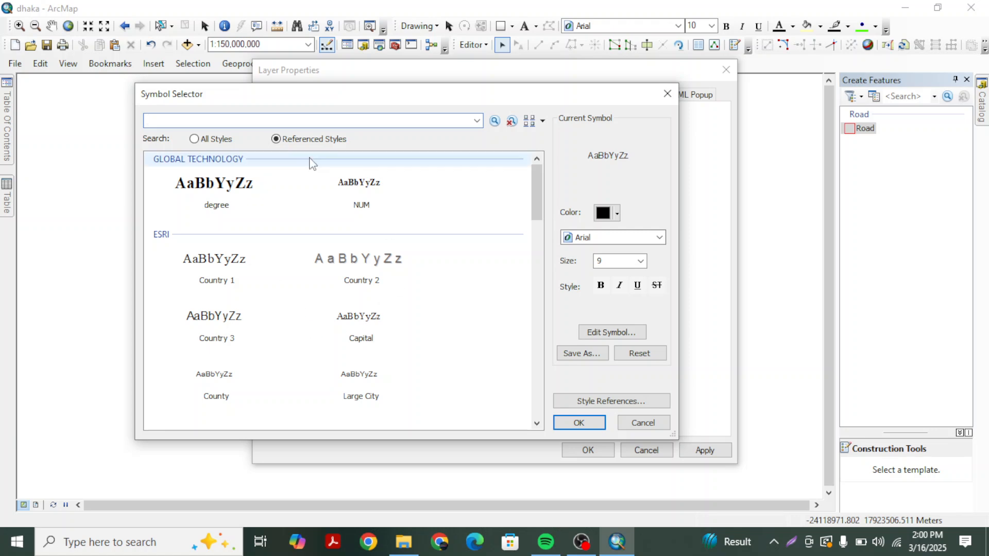
scroll(306, 240, "down", 6)
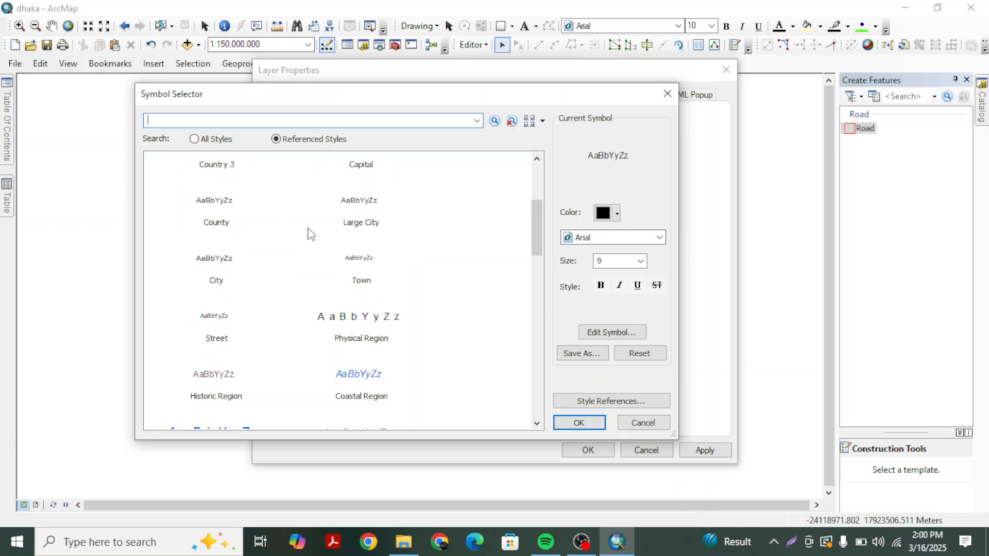
scroll(309, 234, "up", 6)
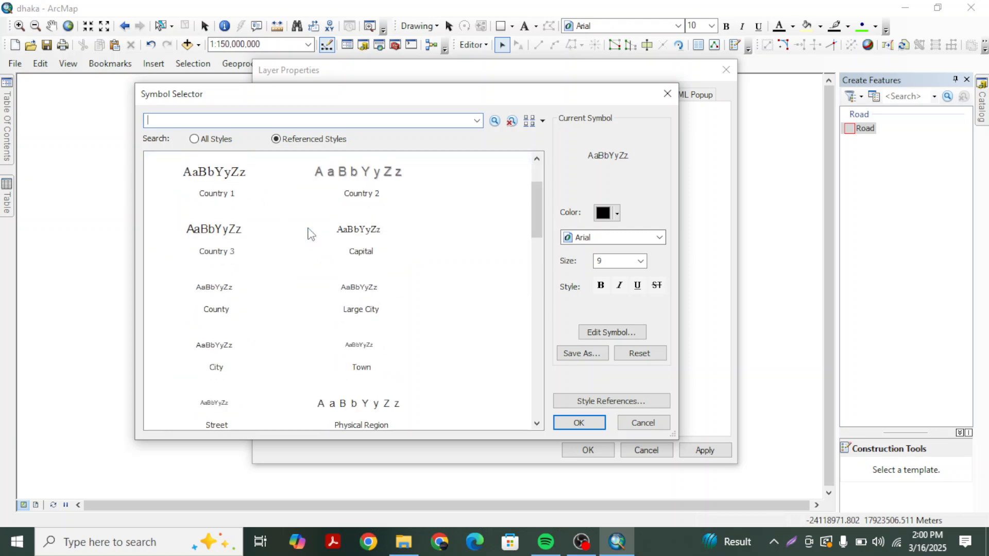
scroll(312, 234, "down", 10)
scroll(315, 233, "down", 3)
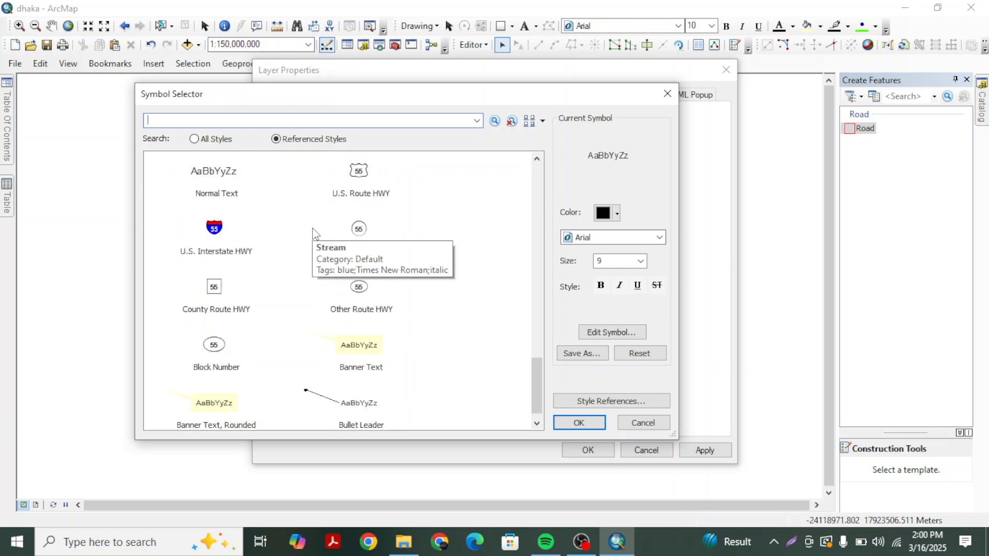
scroll(315, 233, "down", 1)
scroll(295, 232, "up", 15)
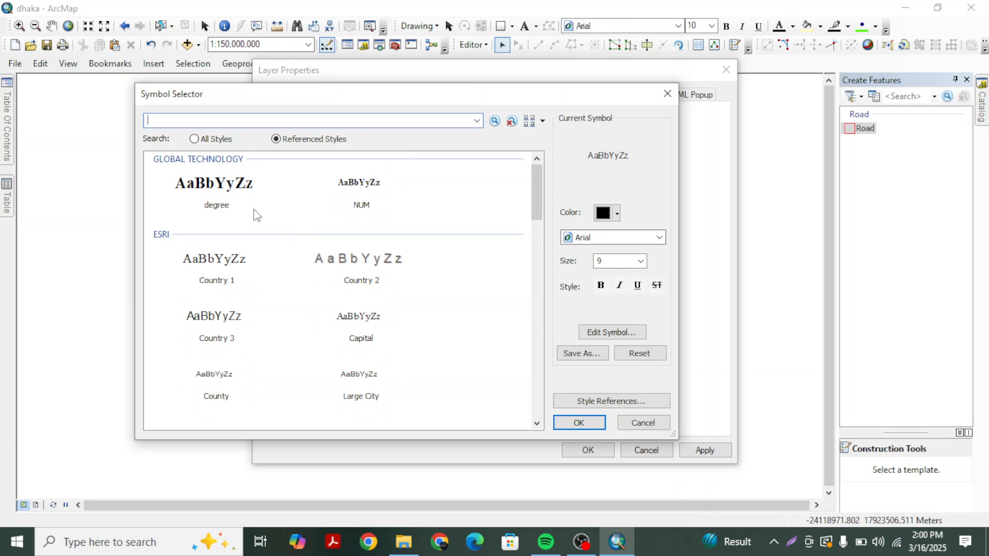
left_click(229, 188)
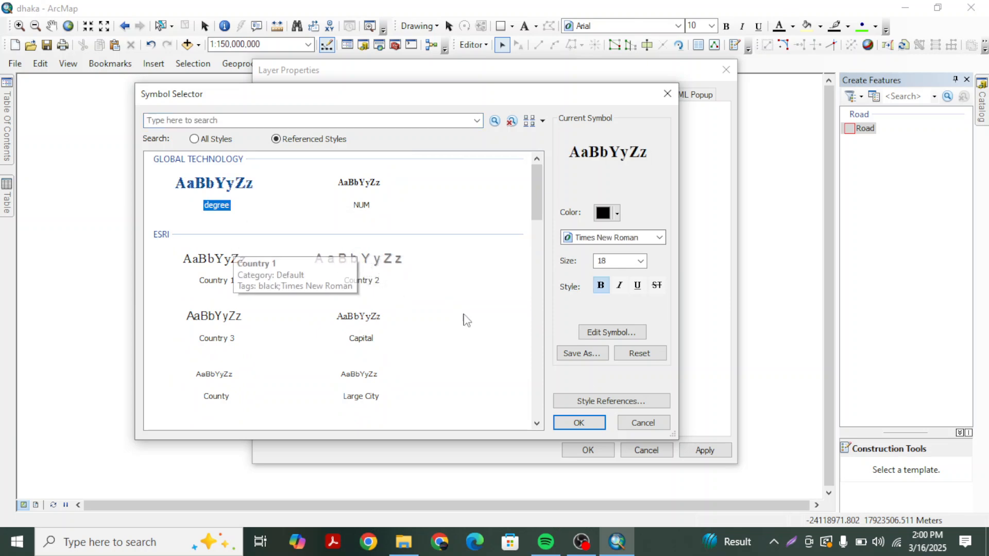
left_click(585, 423)
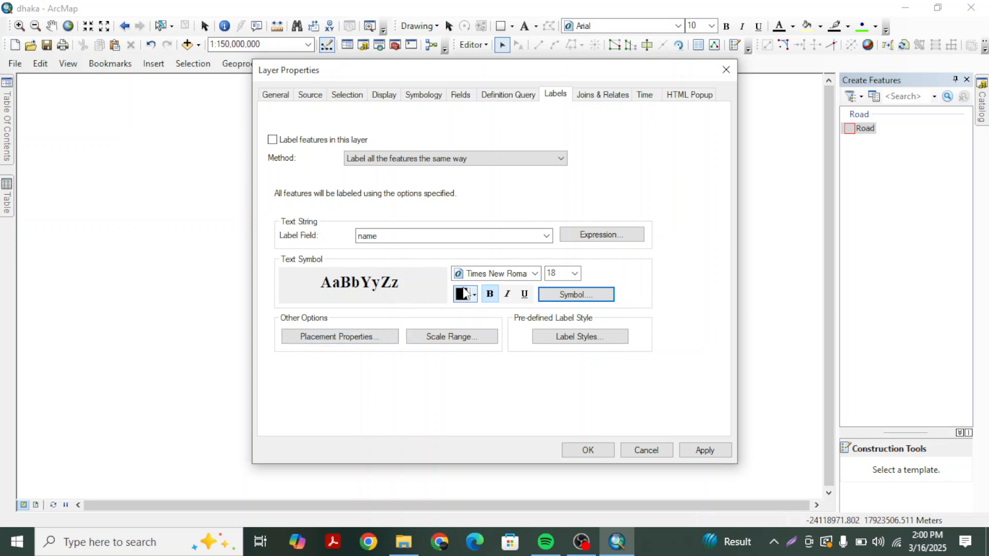
left_click(512, 277)
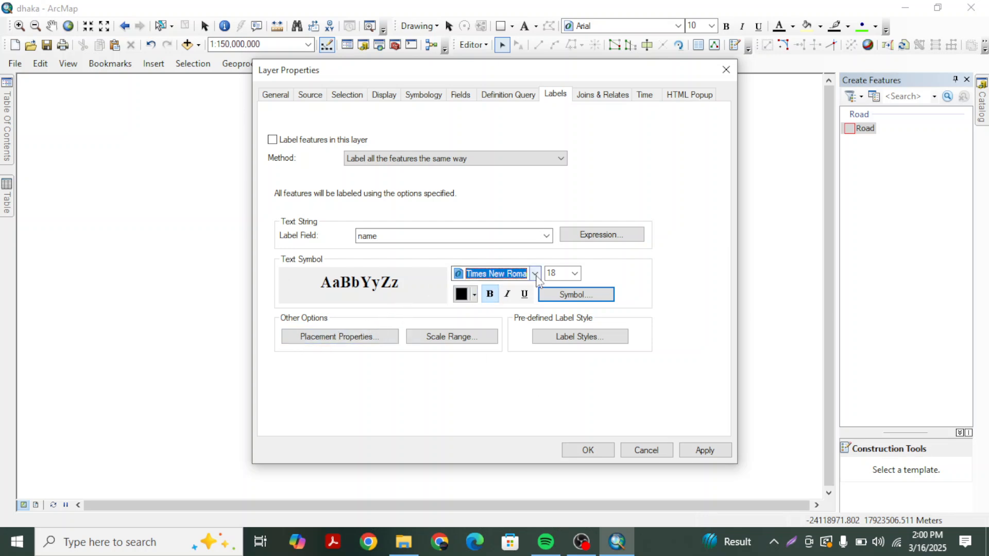
left_click(498, 278)
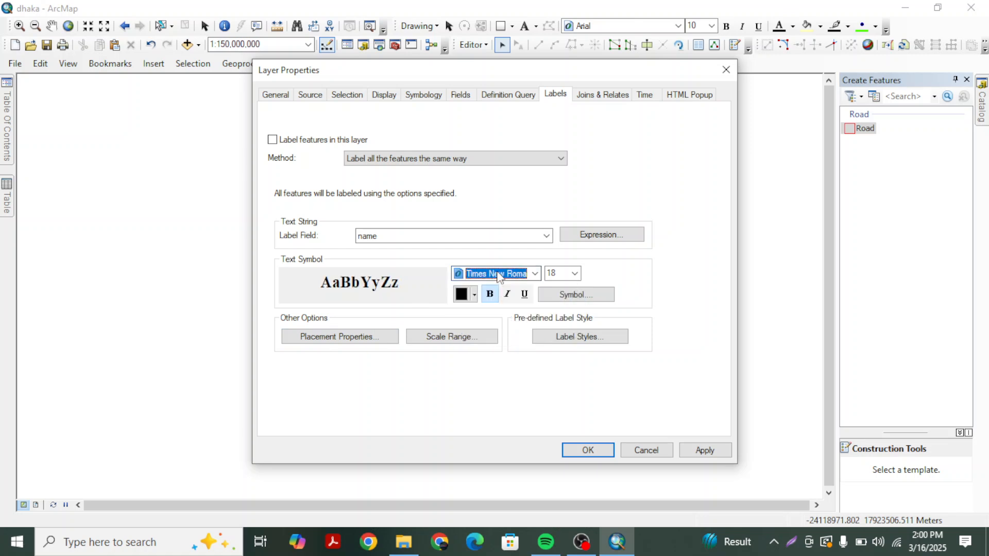
key("Return")
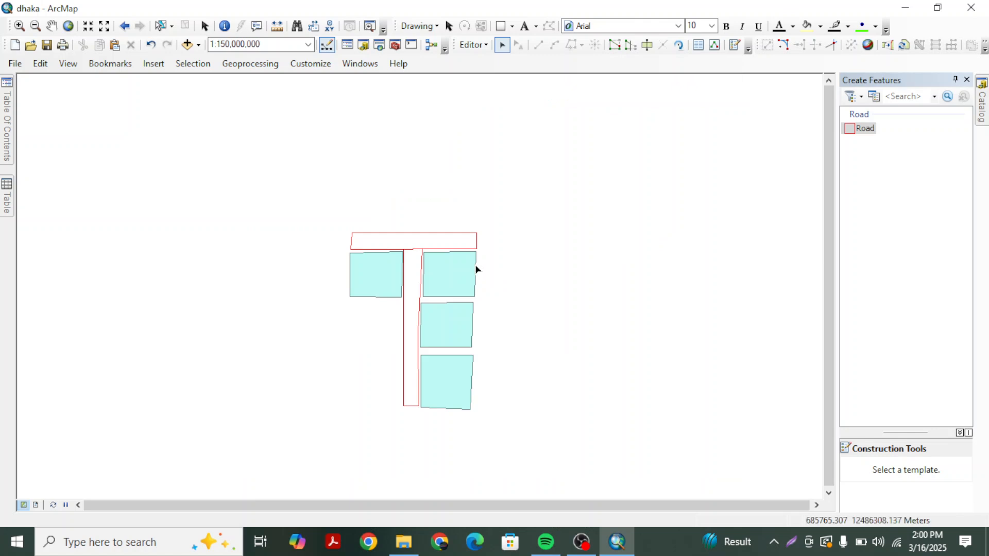
Reopen the Road layer's label properties and set the label text size to 10.
mouse_move(8, 125)
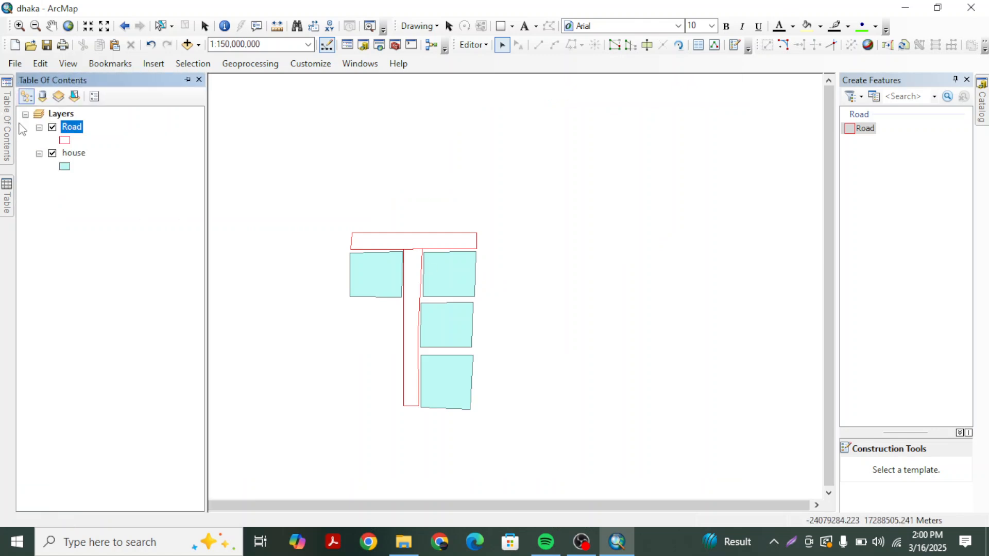
right_click(80, 133)
left_click(137, 426)
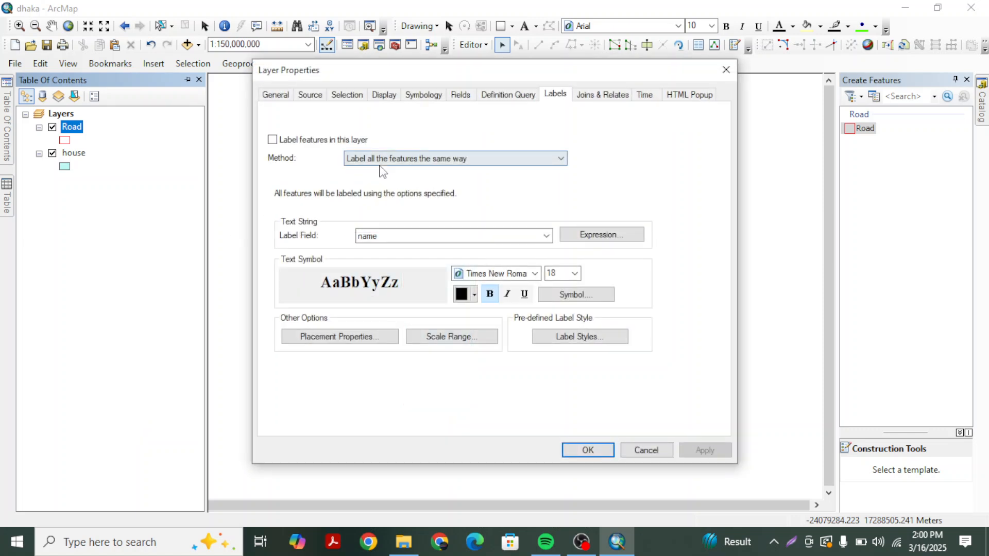
left_click(574, 273)
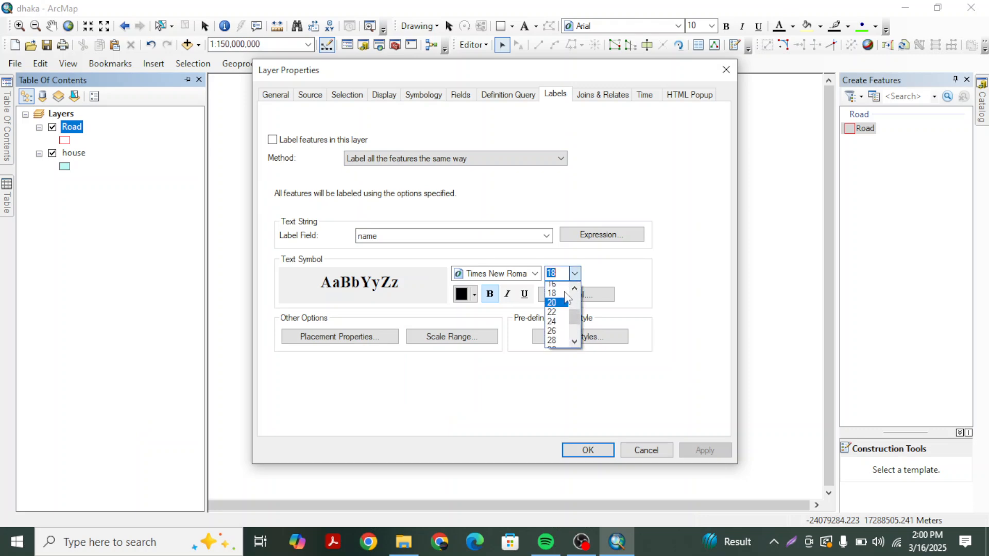
left_click(558, 324)
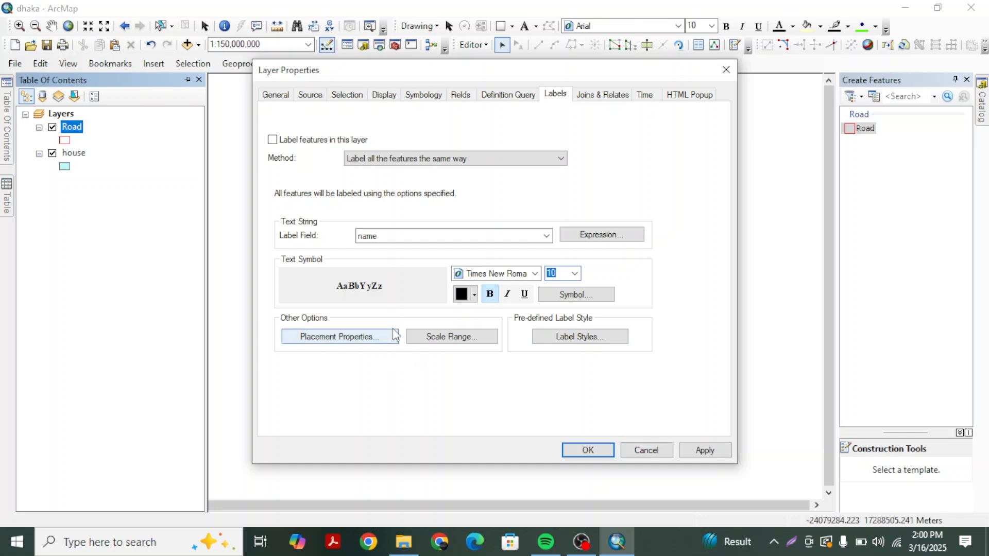
Set the Road label placement to "Try horizontal first, then straight" and apply the layer properties.
left_click(336, 341)
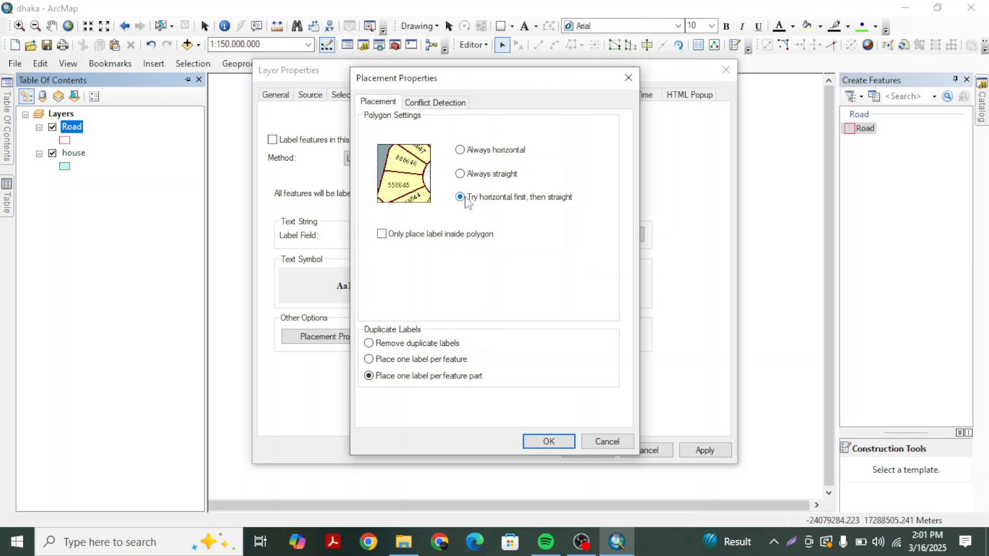
left_click(547, 442)
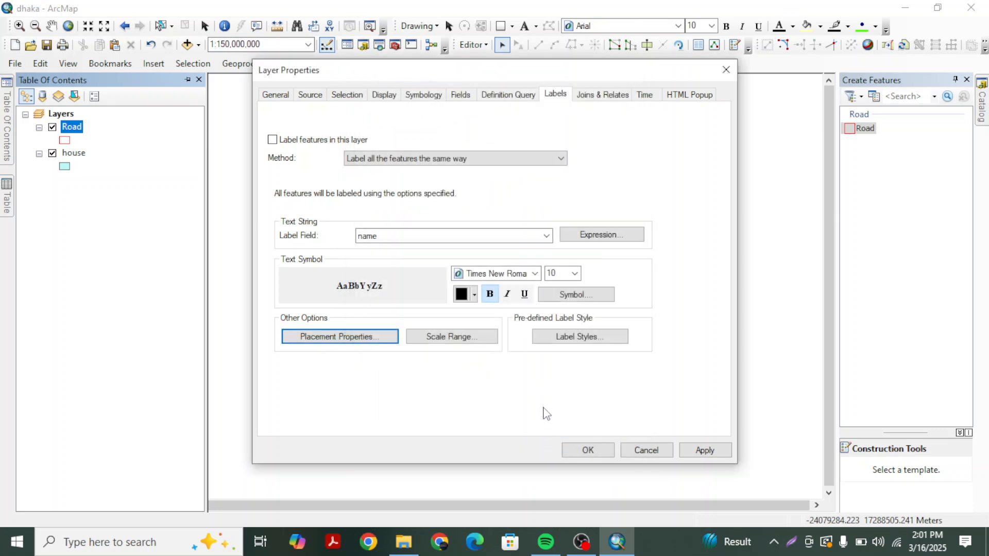
left_click(699, 450)
left_click(602, 447)
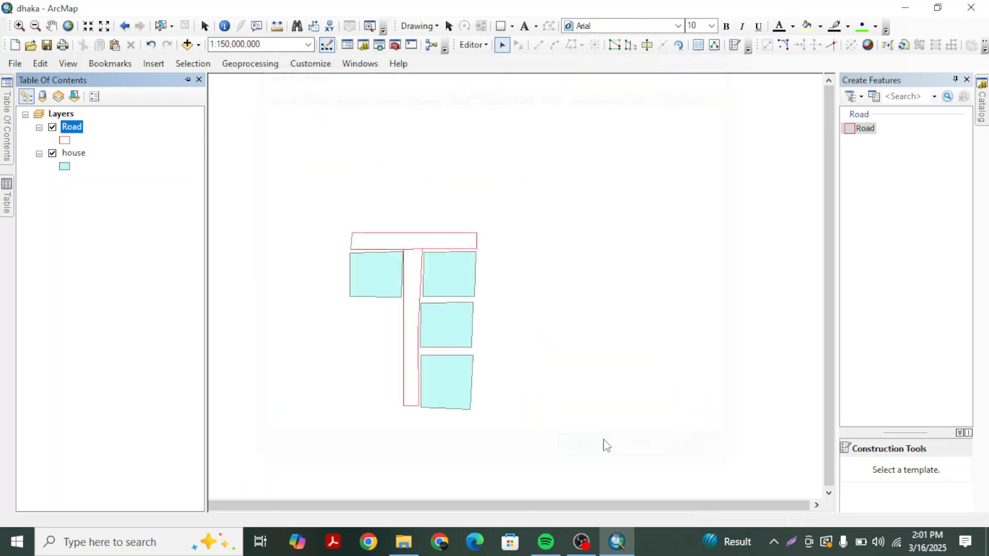
Turn on feature labels for the Road layer and check them on the map.
left_click_drag(398, 355, 419, 339)
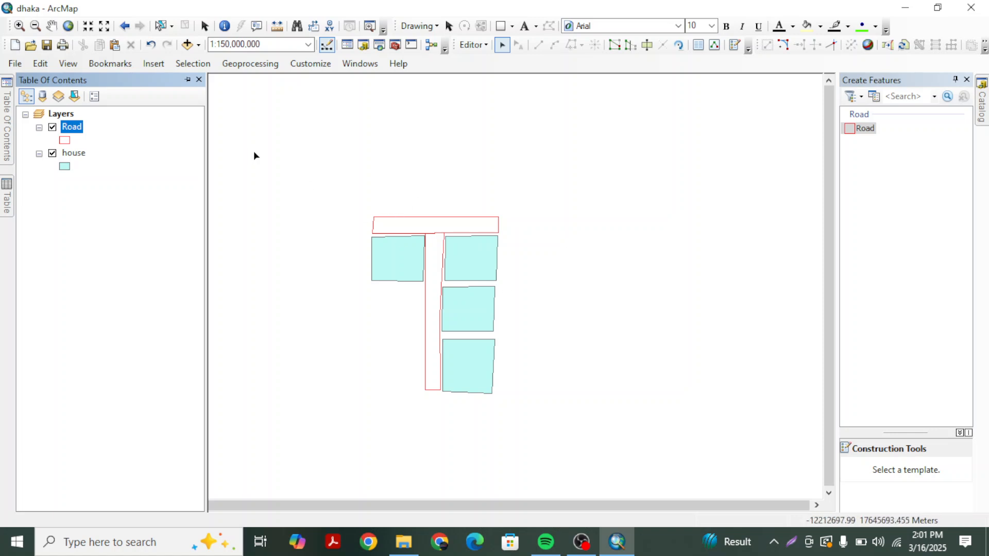
right_click(74, 133)
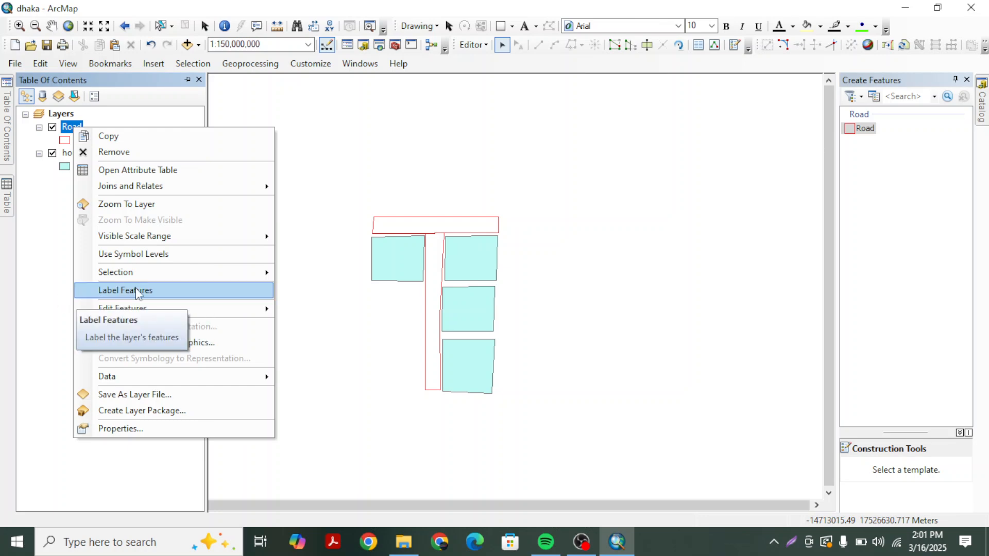
left_click(86, 293)
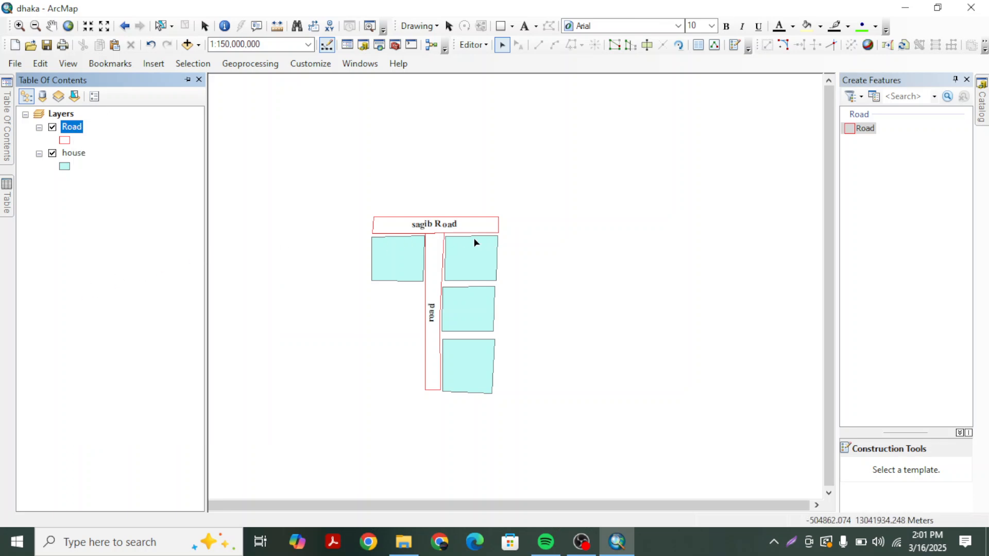
scroll(444, 290, "up", 2)
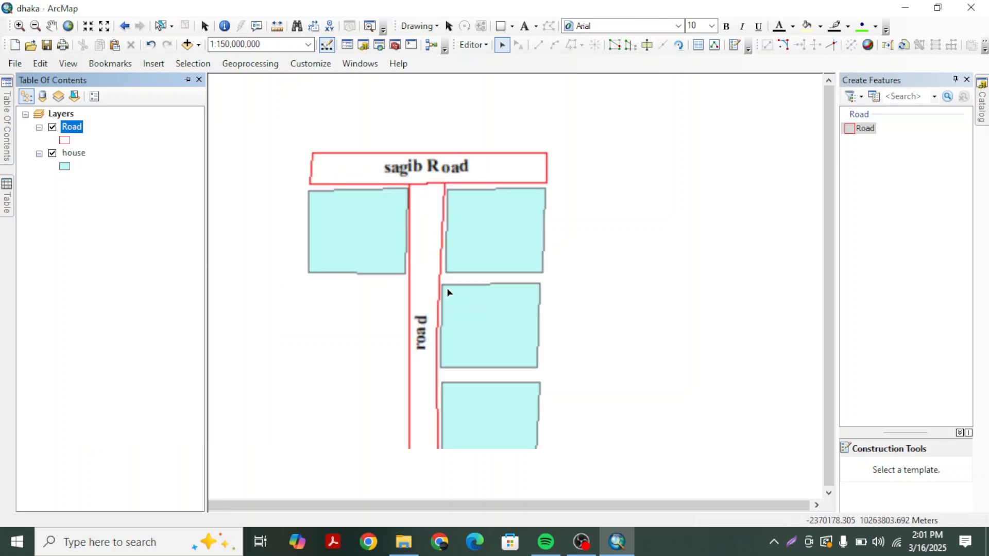
scroll(533, 278, "down", 2)
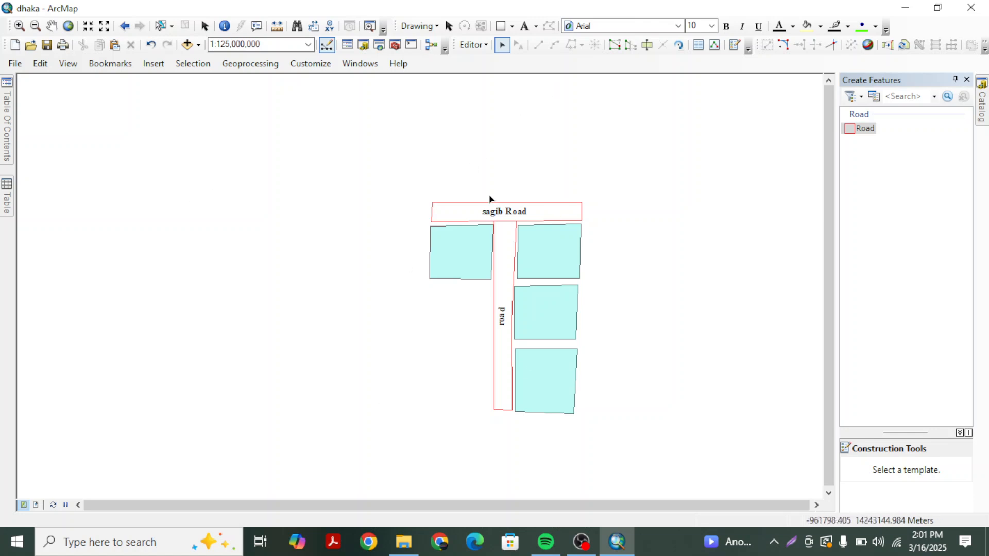
Open the house layer's attribute table and add a field called "name" with type Double.
mouse_move(7, 124)
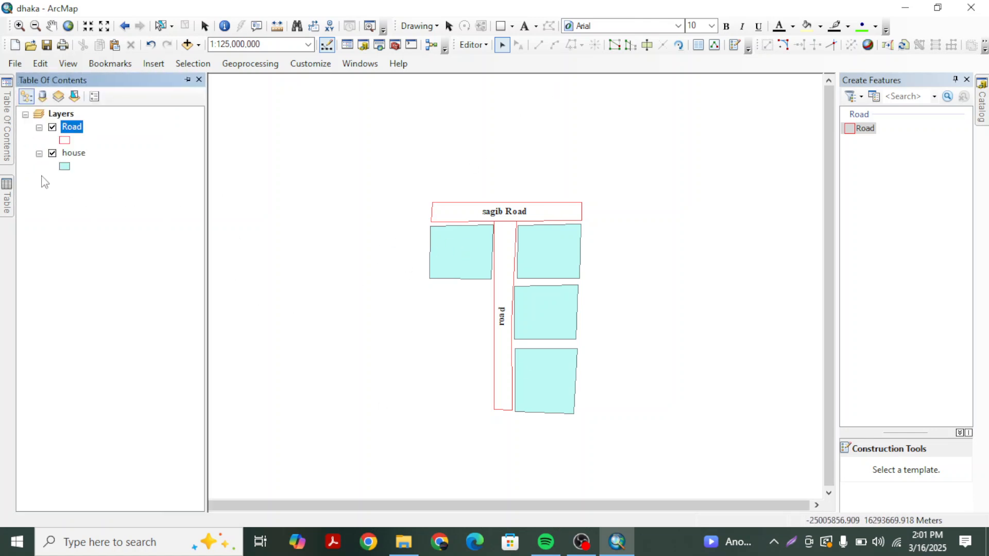
right_click(79, 156)
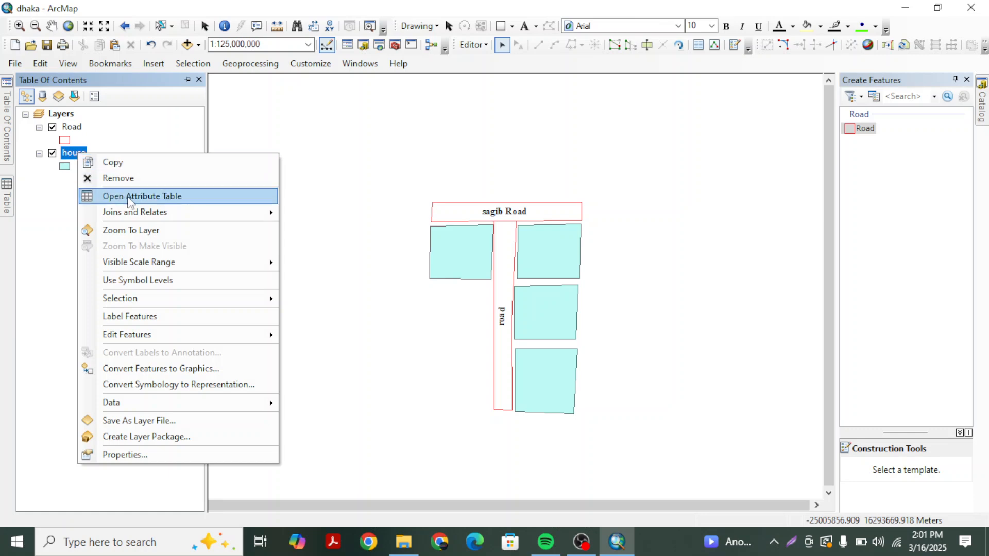
left_click(135, 198)
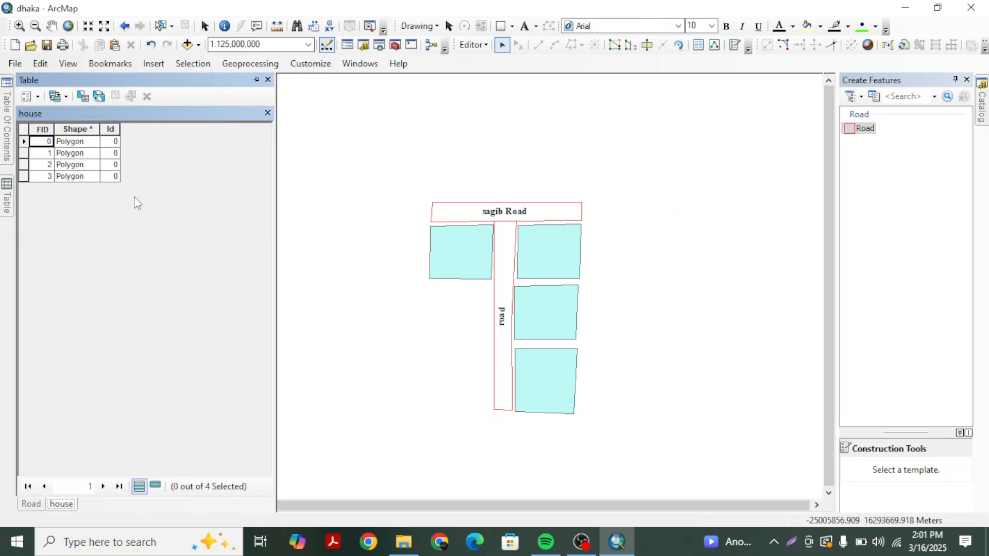
left_click(36, 96)
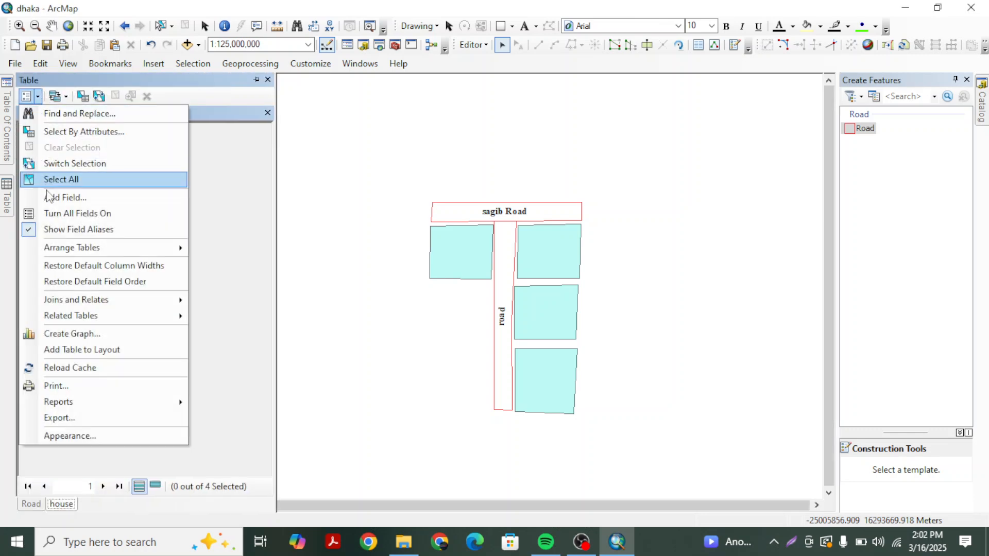
left_click(77, 211)
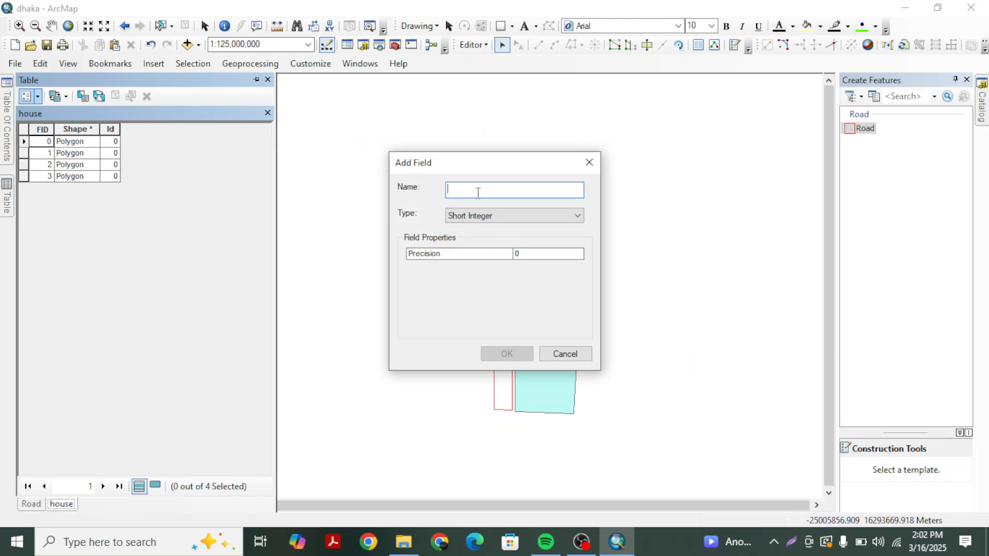
type("name")
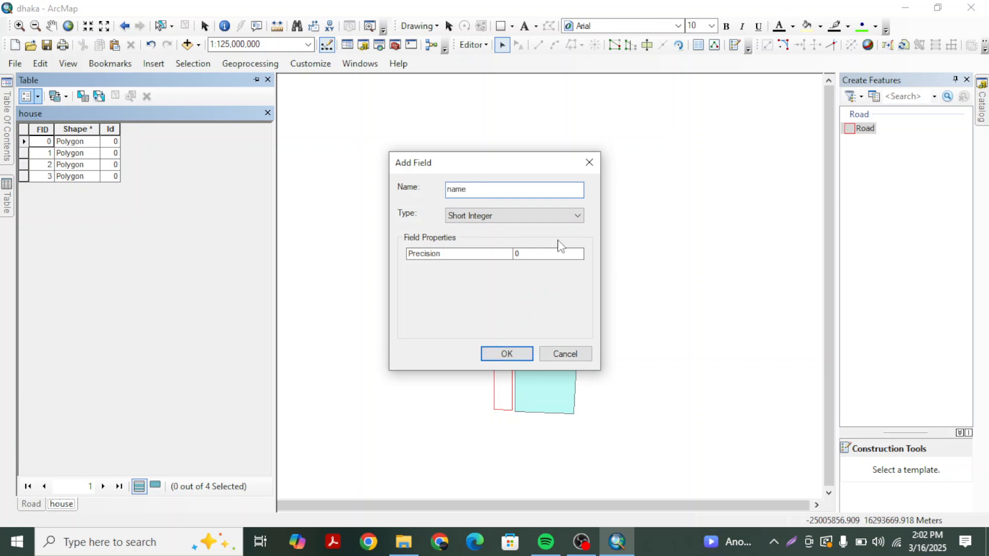
left_click(495, 219)
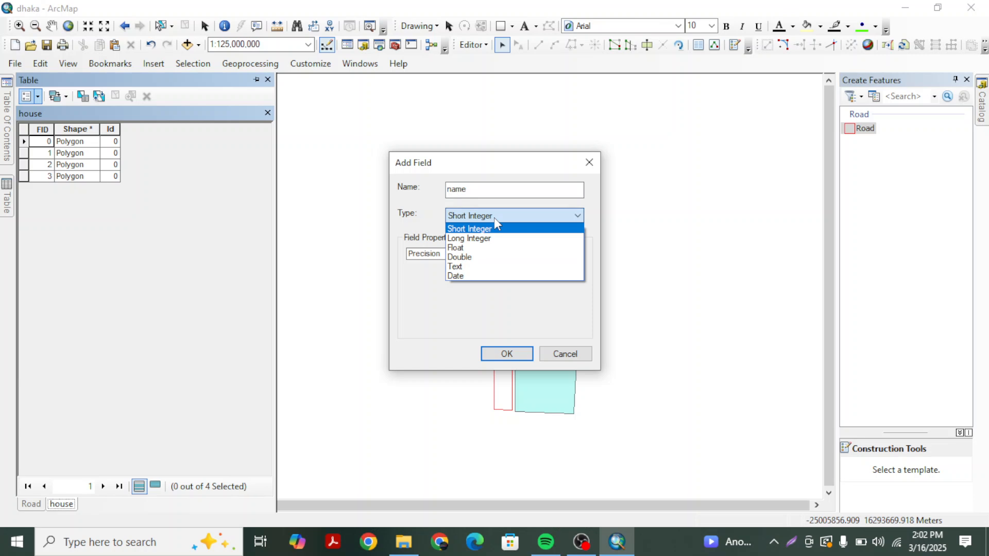
left_click(480, 258)
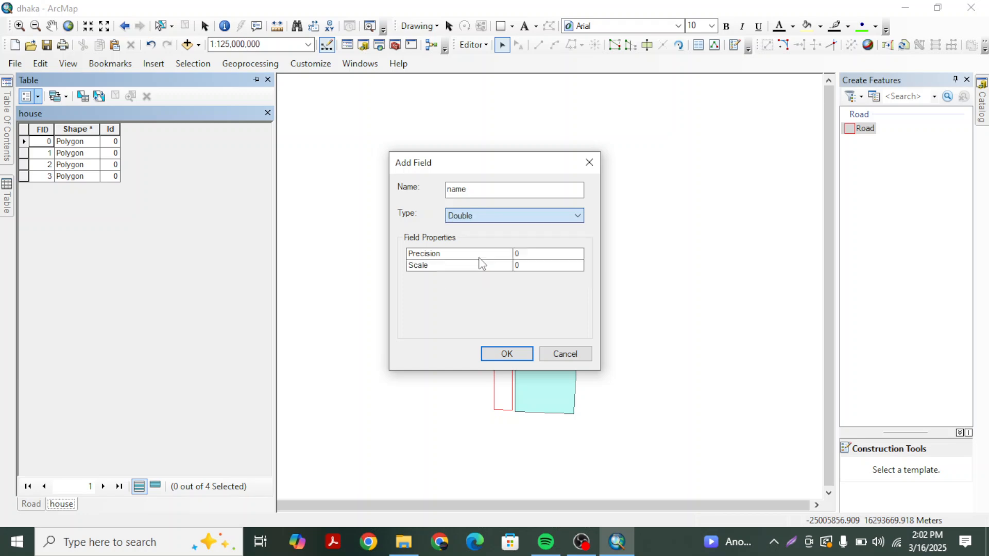
left_click(517, 352)
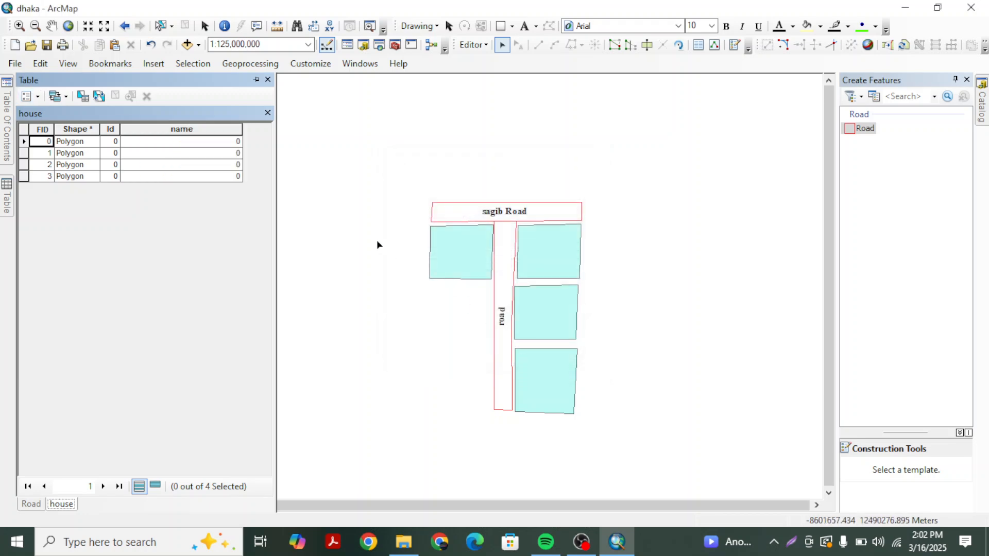
Start editing the house layer and make it the only selectable layer.
mouse_move(4, 103)
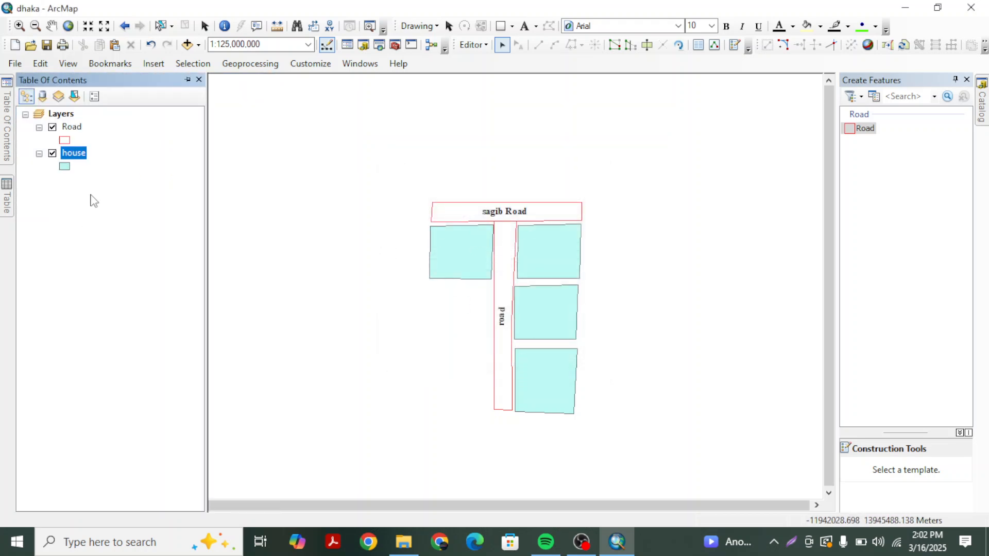
right_click(82, 154)
mouse_move(145, 336)
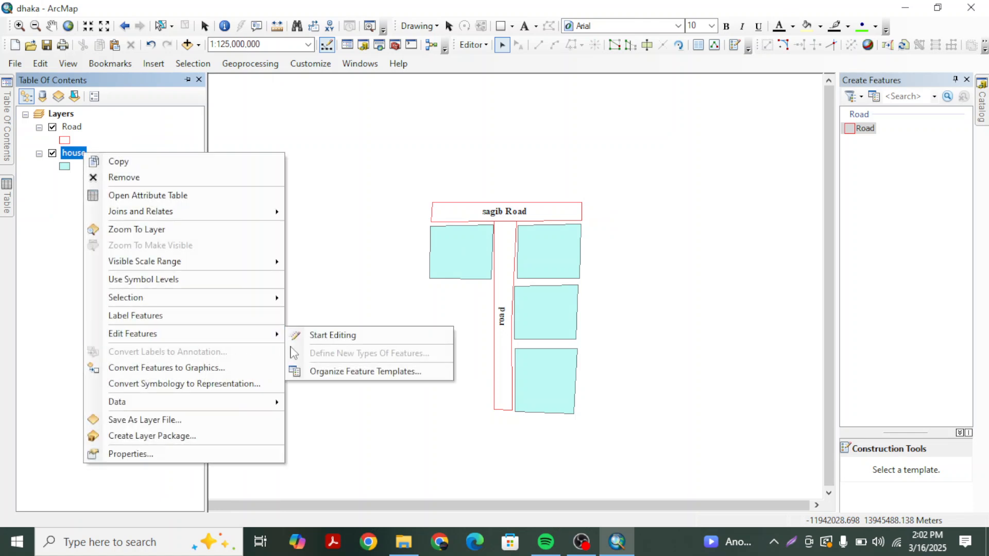
left_click(324, 336)
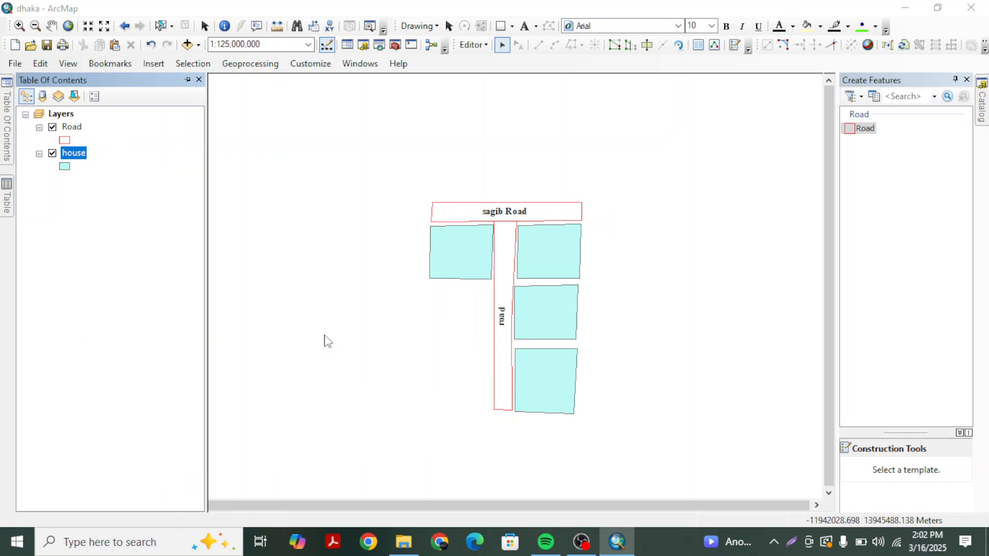
left_click(443, 315)
right_click(85, 154)
mouse_move(155, 297)
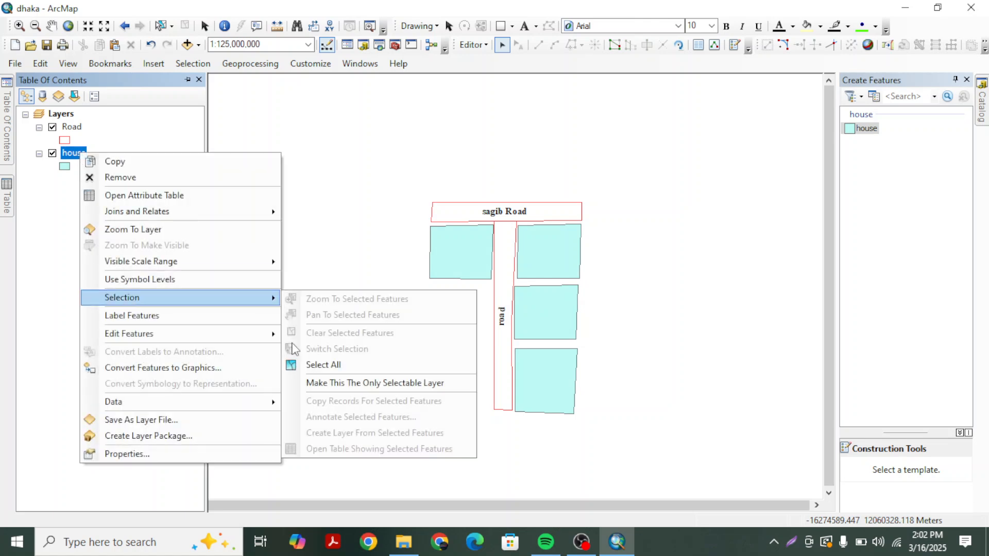
left_click(359, 383)
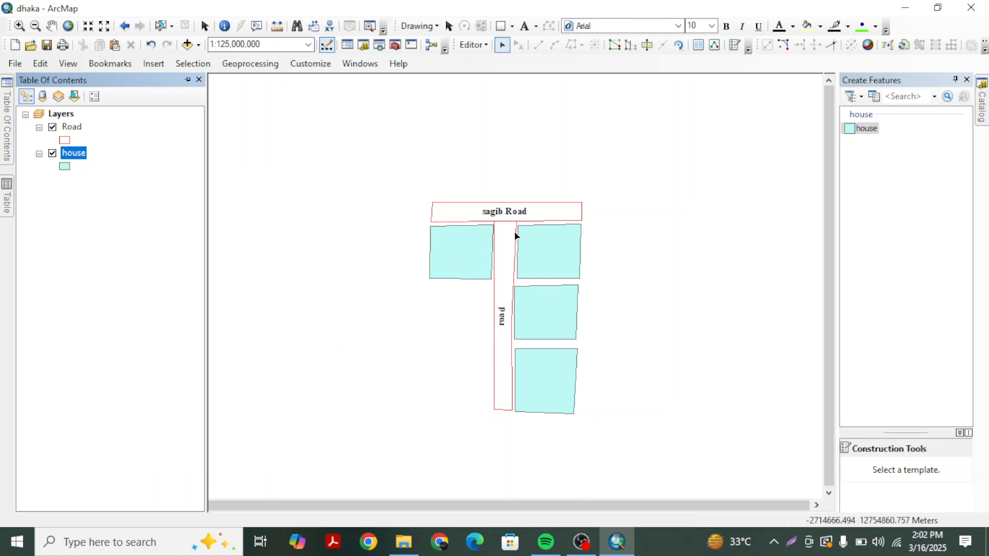
Check selectability on the map by selecting groups of house polygons and each house individually.
left_click(487, 241)
left_click_drag(539, 247, 375, 350)
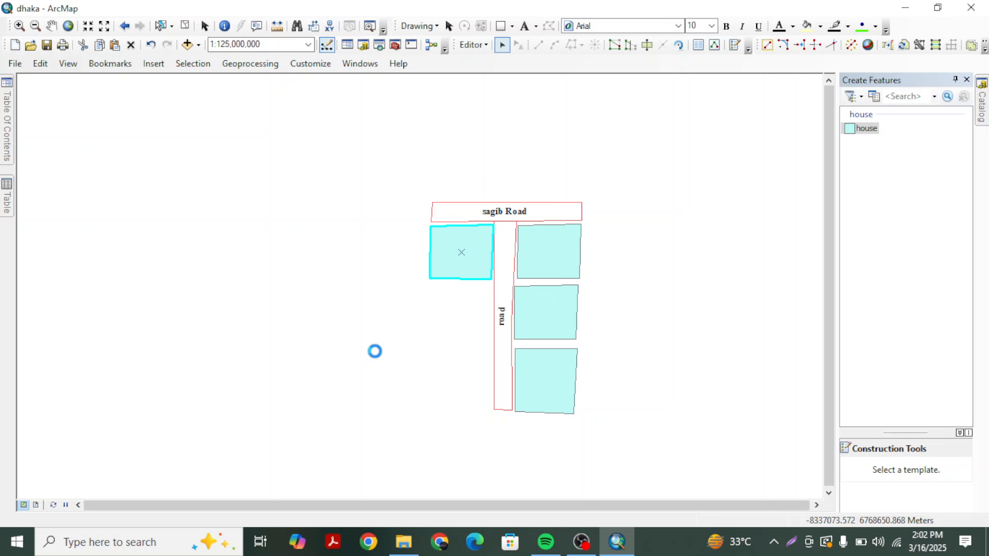
left_click(626, 254)
left_click_drag(590, 173, 404, 287)
left_click(612, 152)
left_click_drag(646, 157, 402, 315)
left_click(619, 200)
left_click_drag(670, 154, 441, 289)
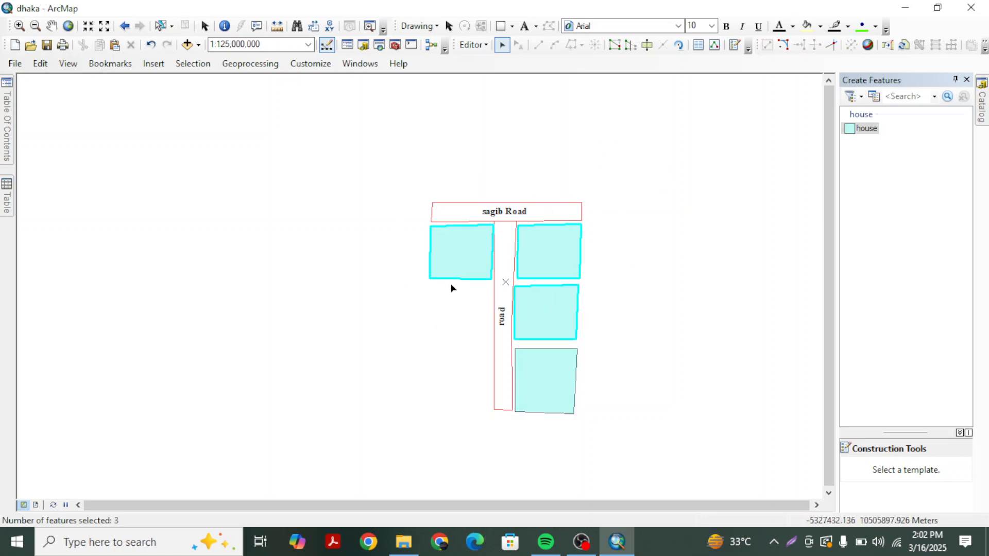
left_click(644, 252)
left_click(564, 312)
left_click(541, 391)
left_click(534, 257)
left_click(461, 260)
left_click(453, 312)
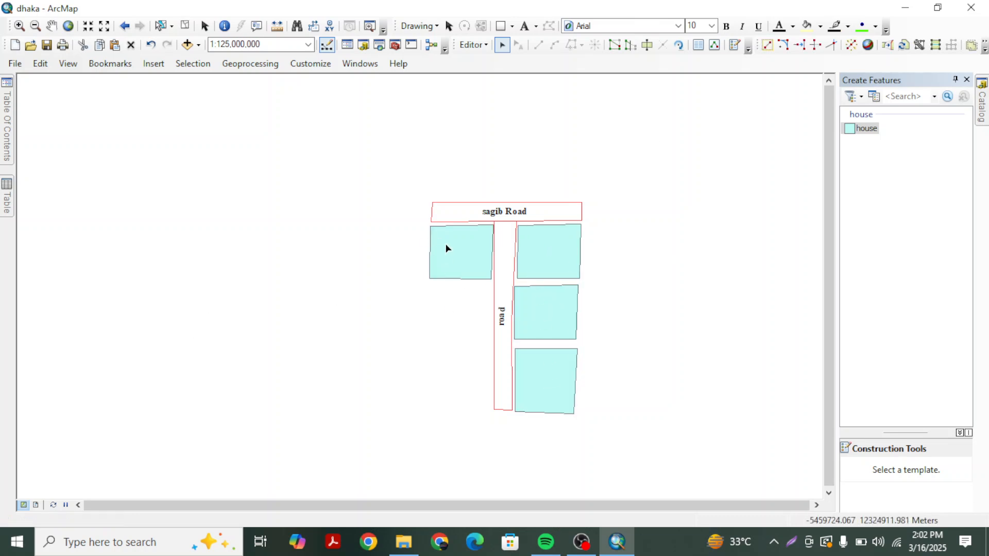
Select the house west of the vertical road, pin the house attribute table open and show only selected records.
left_click(458, 251)
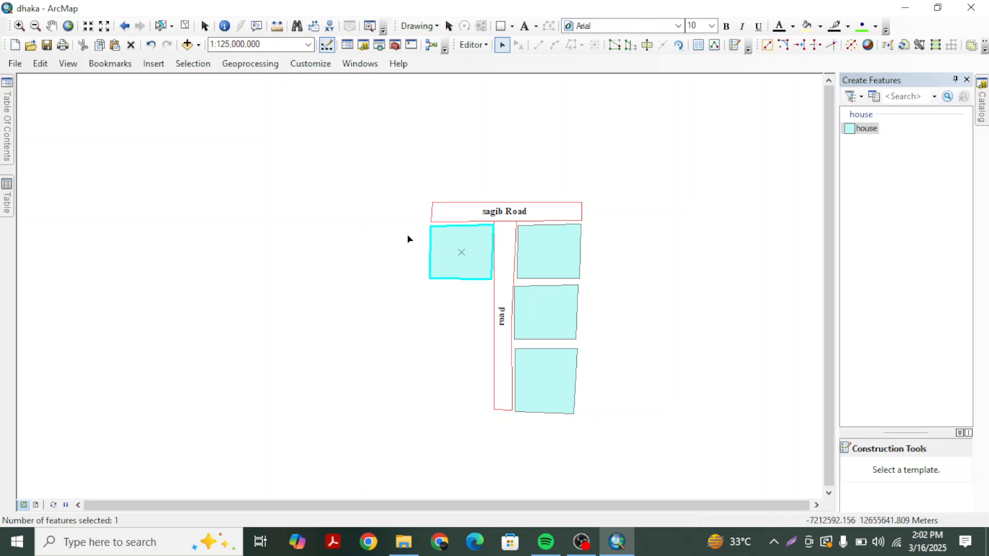
mouse_move(4, 152)
right_click(81, 159)
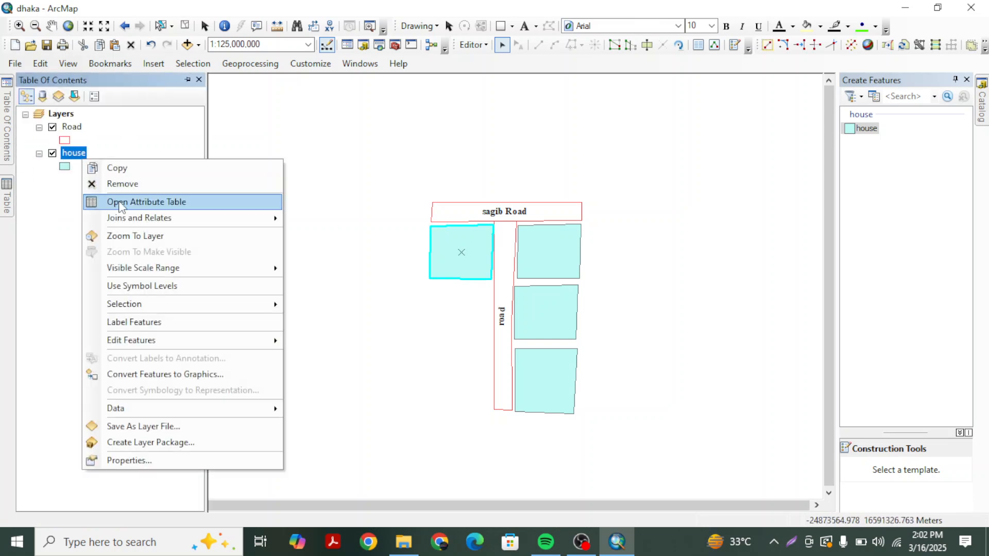
left_click(117, 202)
left_click(451, 301)
left_click(465, 266)
mouse_move(6, 199)
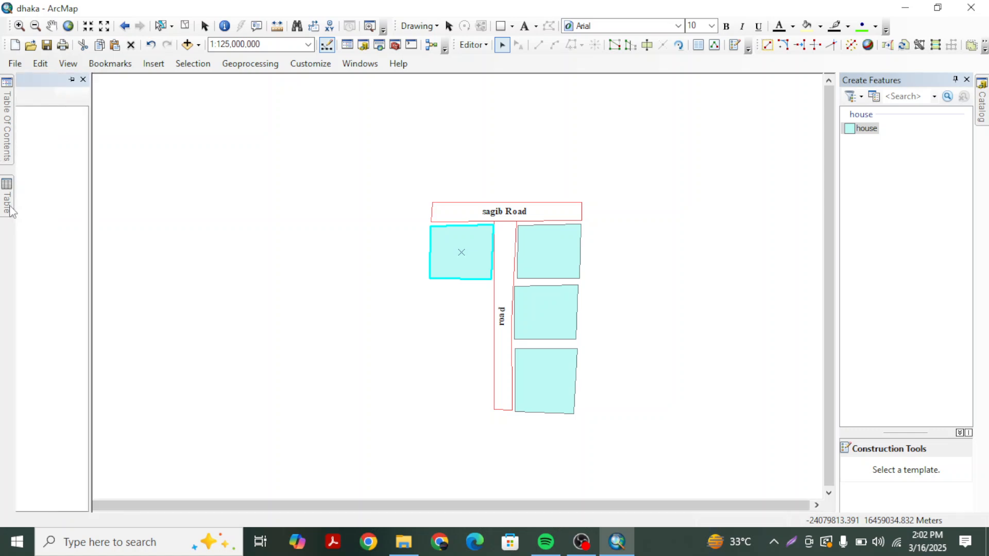
left_click(256, 79)
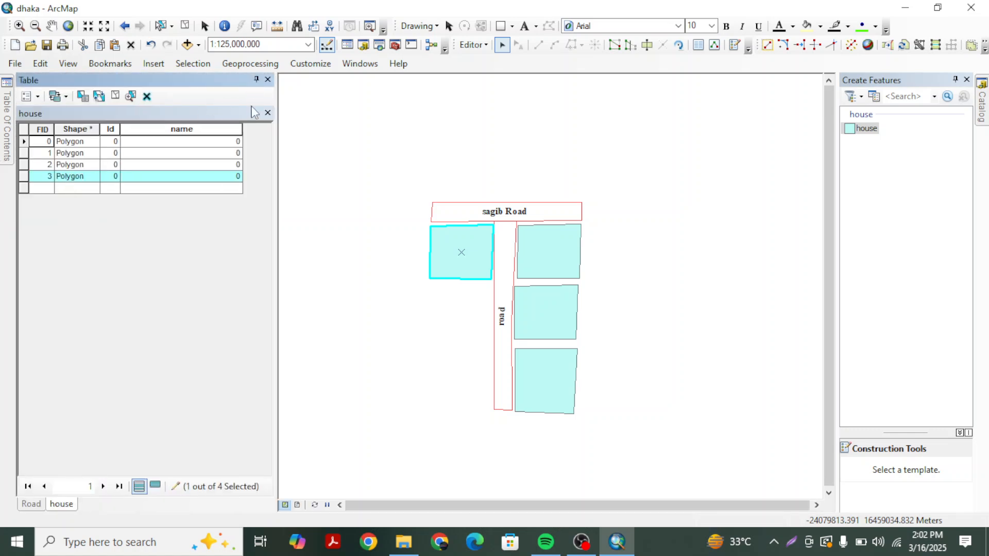
left_click_drag(277, 96, 257, 97)
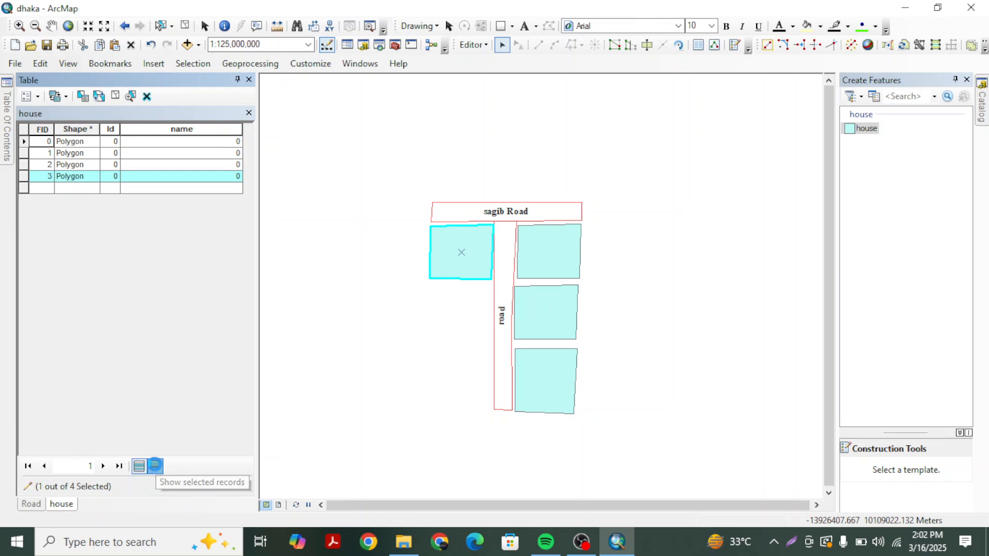
left_click(155, 467)
Select the house west of the vertical road and set its name value to 35.
left_click(512, 271)
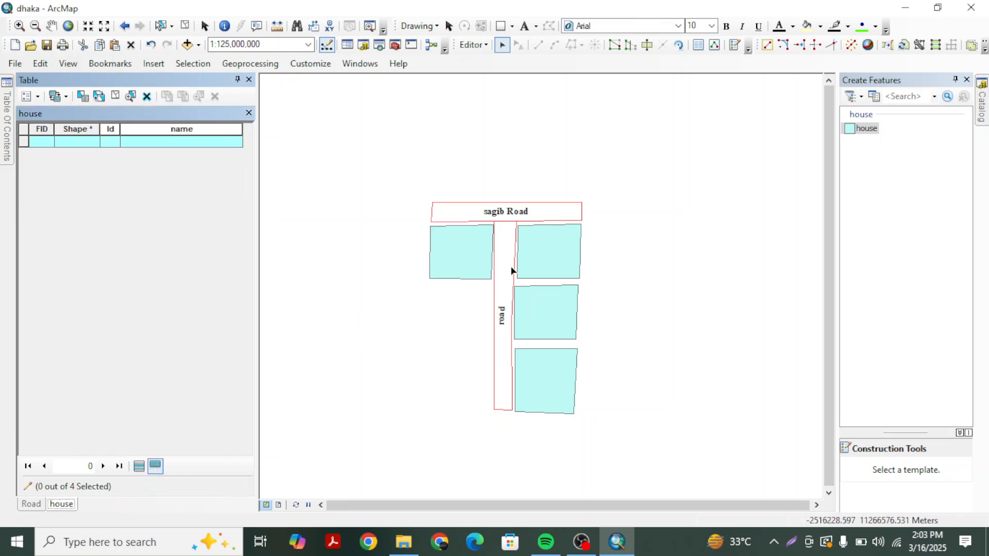
left_click(544, 251)
left_click(550, 316)
left_click(549, 388)
left_click(467, 261)
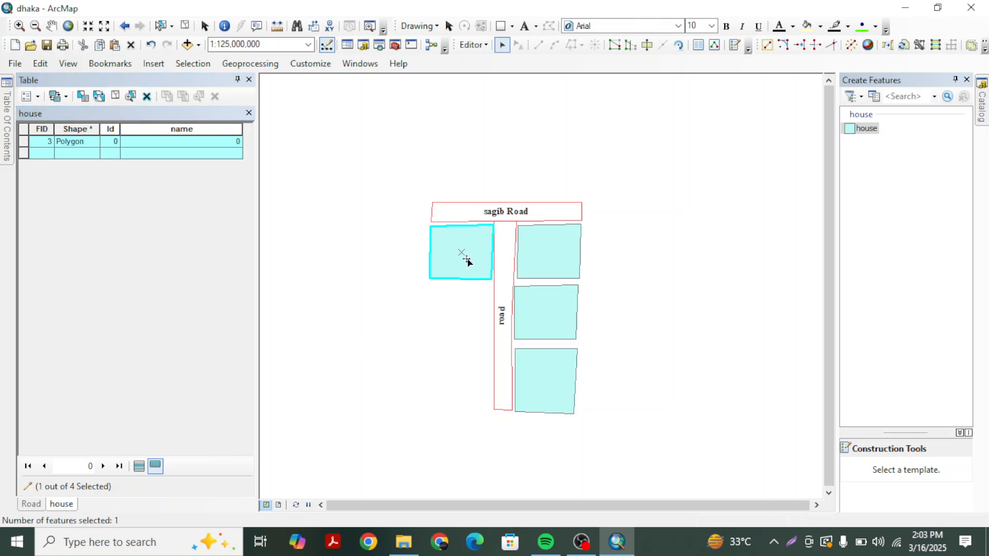
left_click(161, 141)
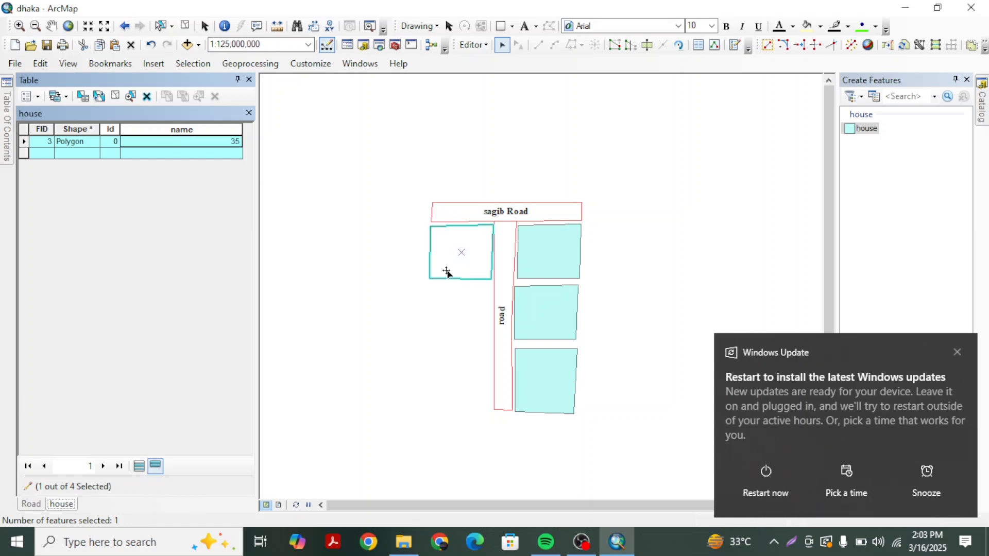
Set the name value to 36 for the northernmost house east of the vertical road and 37 for the house below it.
left_click(531, 254)
left_click(176, 141)
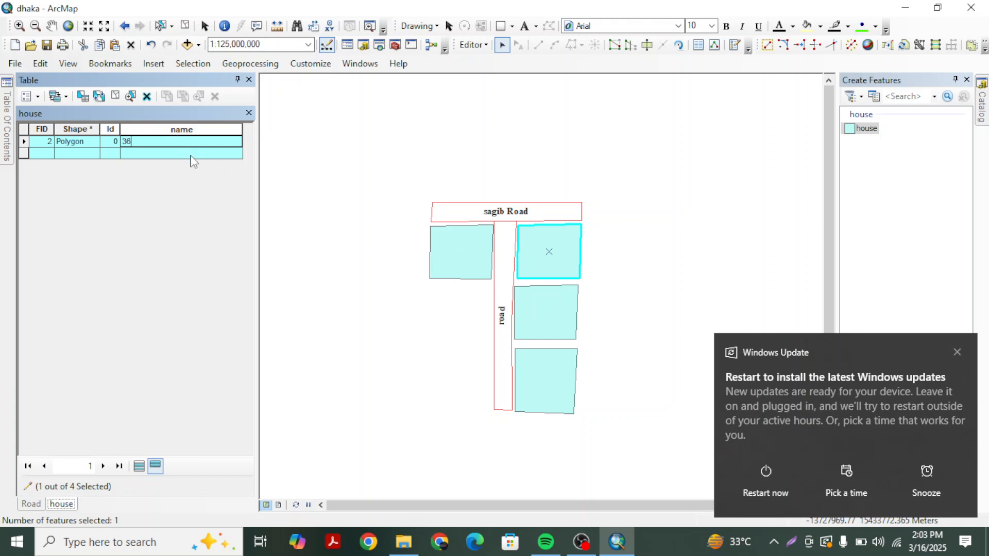
left_click(530, 297)
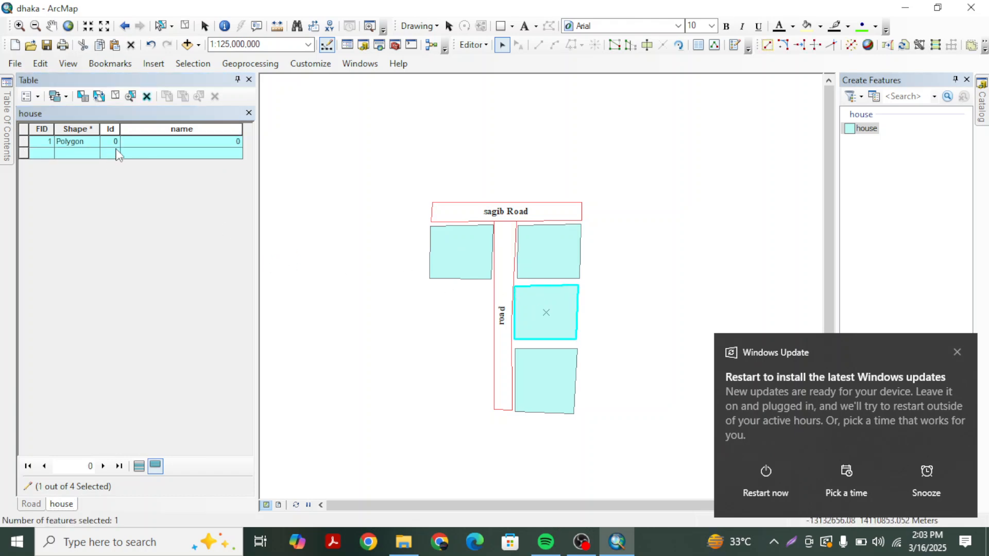
left_click(141, 141)
type("37")
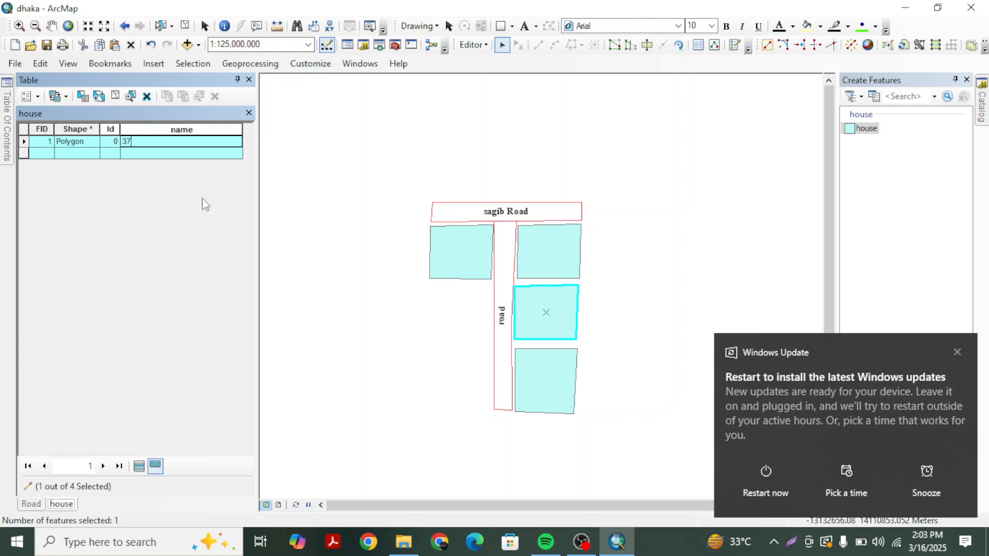
Dismiss the Windows Update notification, enter a name number for the southernmost house and clear the selection.
left_click(957, 352)
left_click(539, 376)
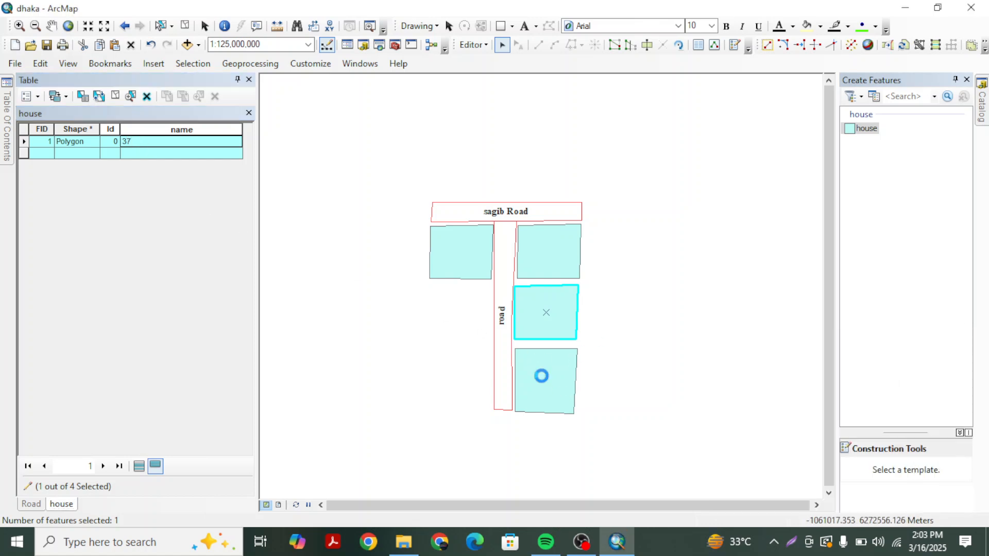
left_click(155, 142)
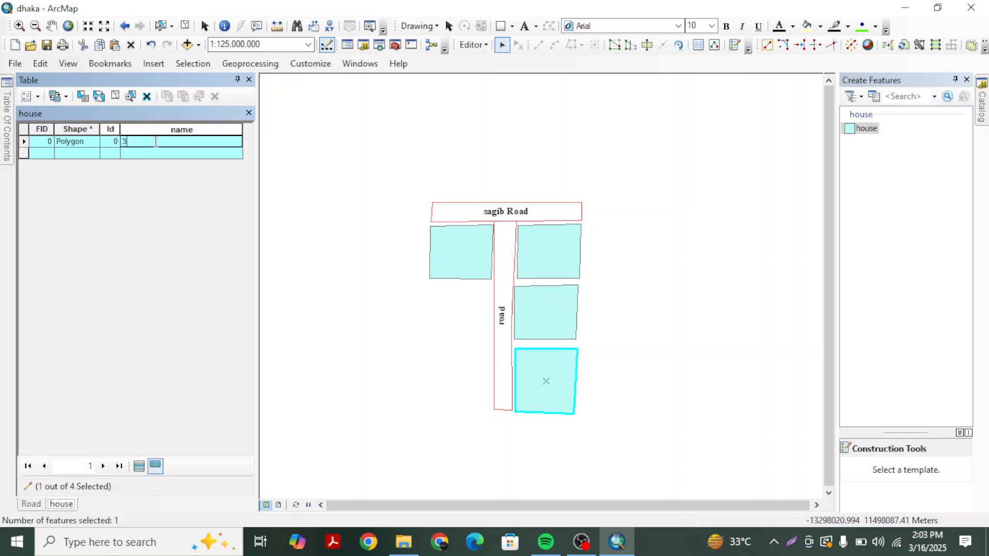
left_click(376, 115)
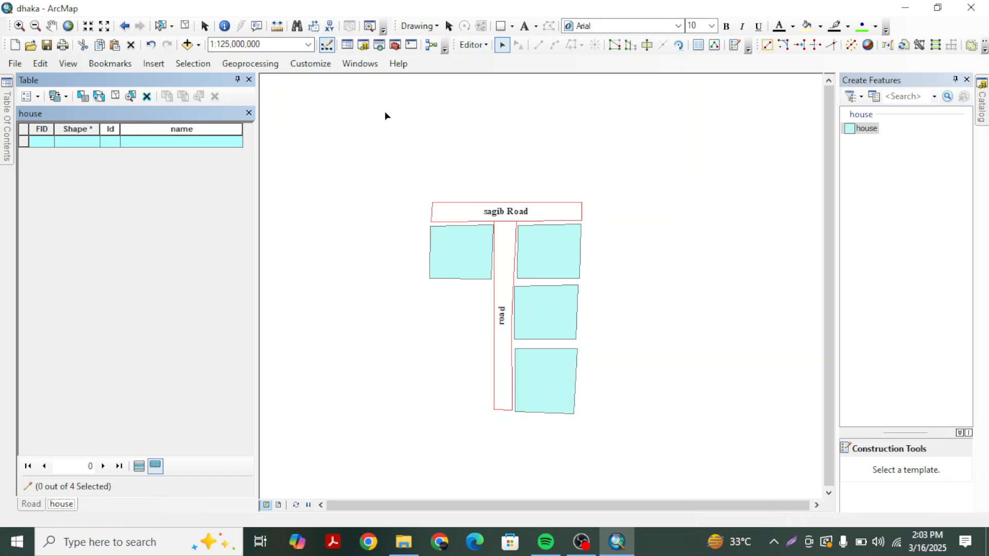
In the house layer's label properties, use "name" as the label field and set the text size to 10.
left_click(8, 136)
left_click(75, 153)
right_click(76, 154)
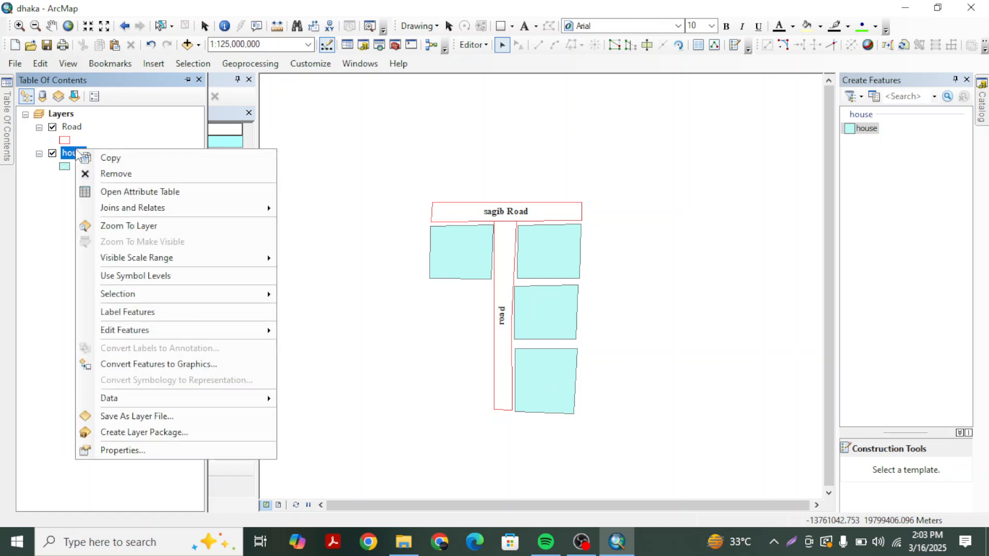
left_click(119, 448)
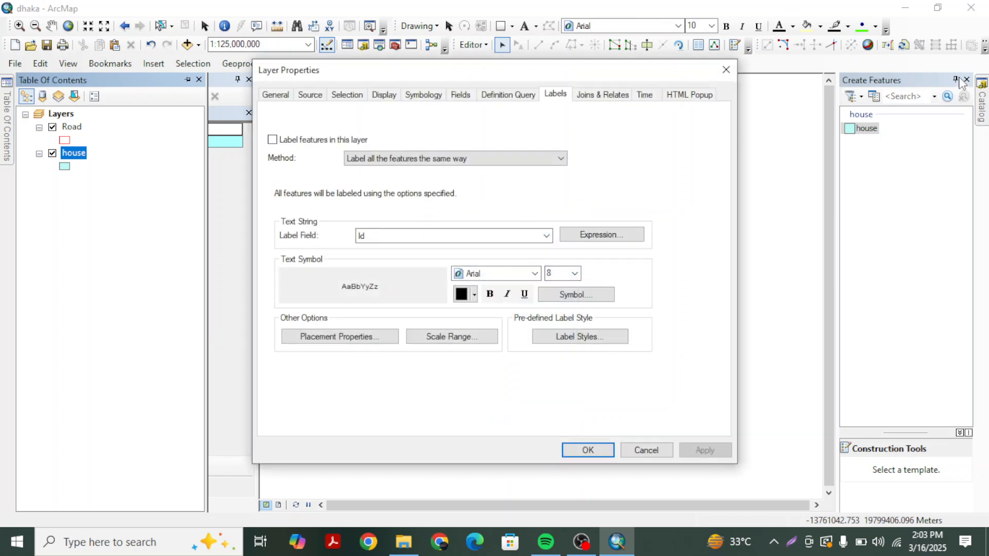
left_click(508, 236)
left_click(379, 268)
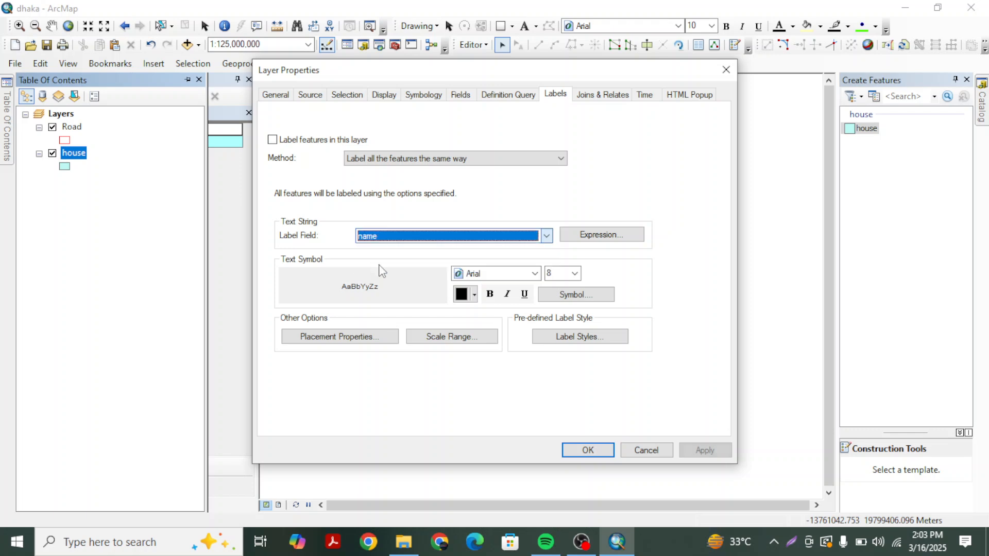
left_click(575, 273)
left_click(554, 307)
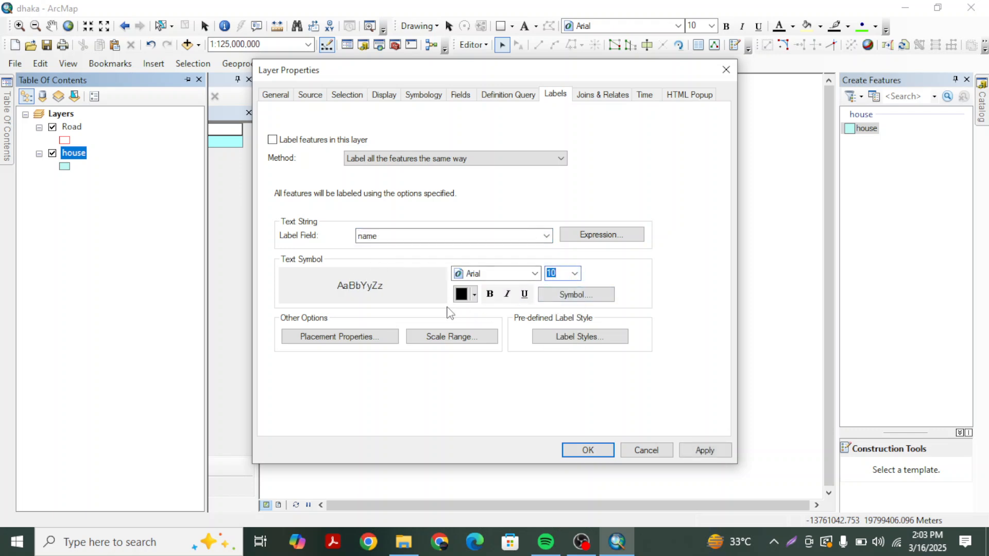
Set the house label font to Times New Roman.
left_click(494, 273)
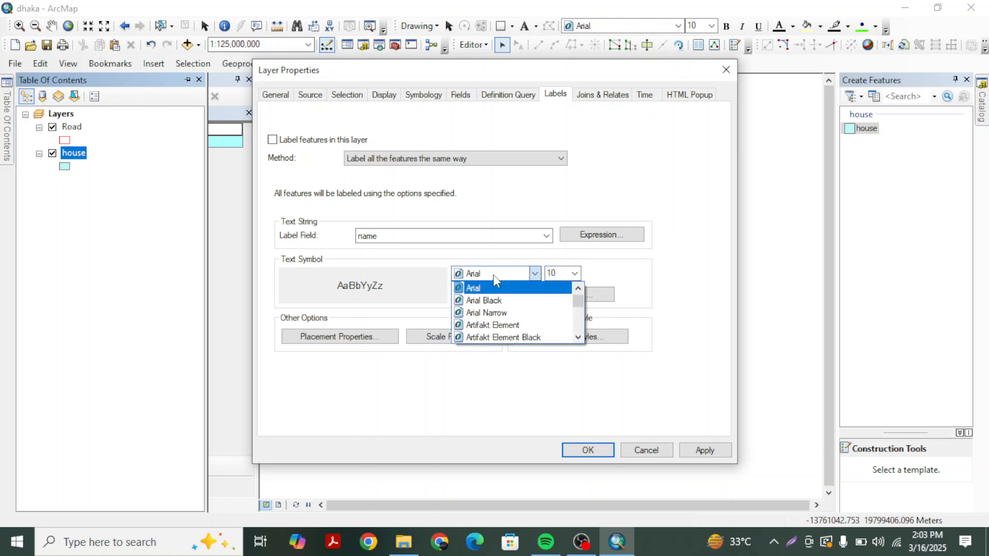
key("t")
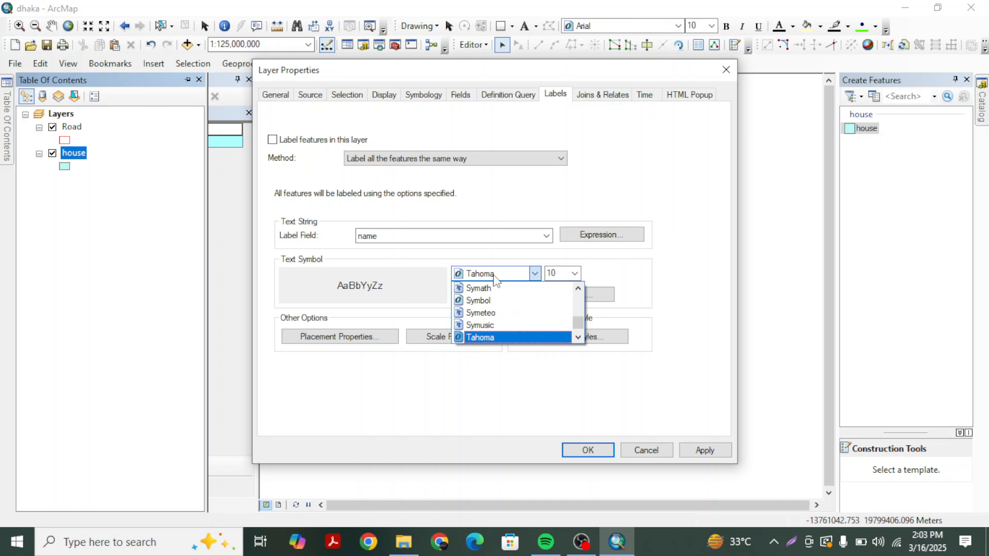
key("i")
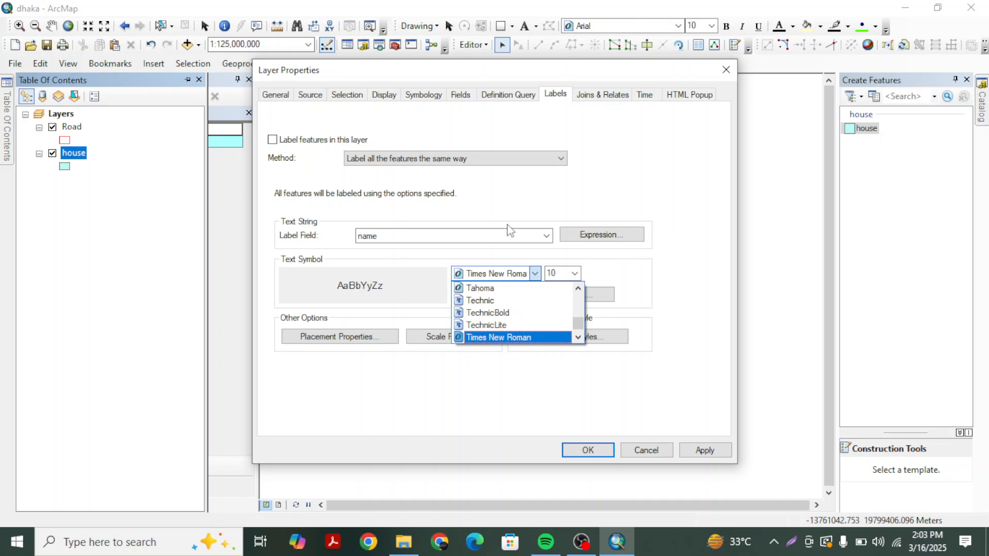
left_click(514, 337)
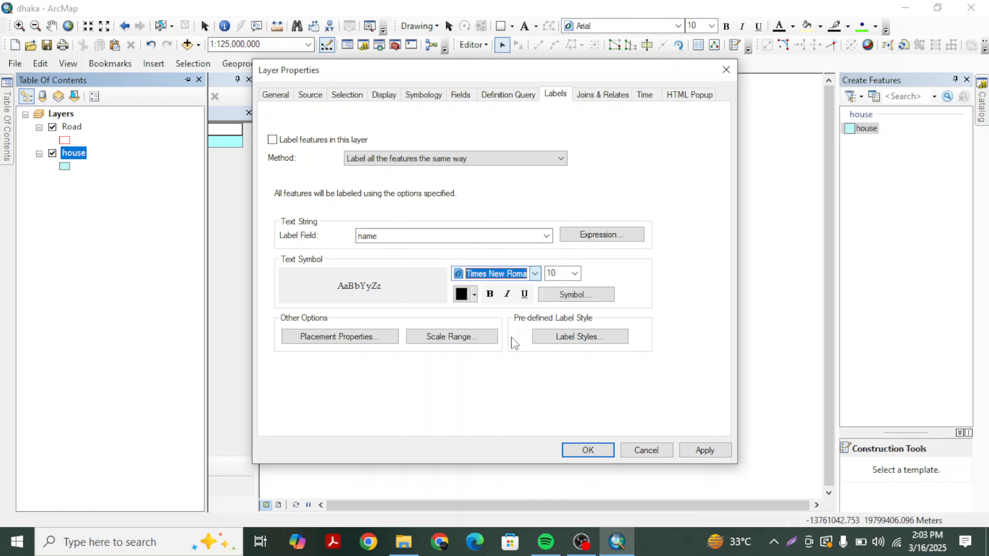
Close the house label placement properties, apply the label settings and turn on labels for the house layer.
left_click(341, 336)
left_click(460, 196)
left_click(545, 442)
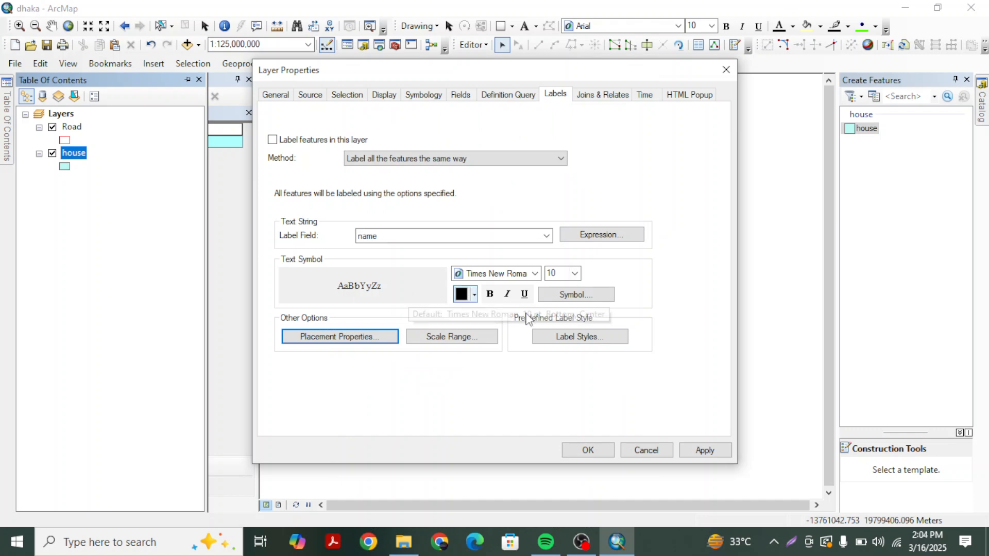
left_click(705, 452)
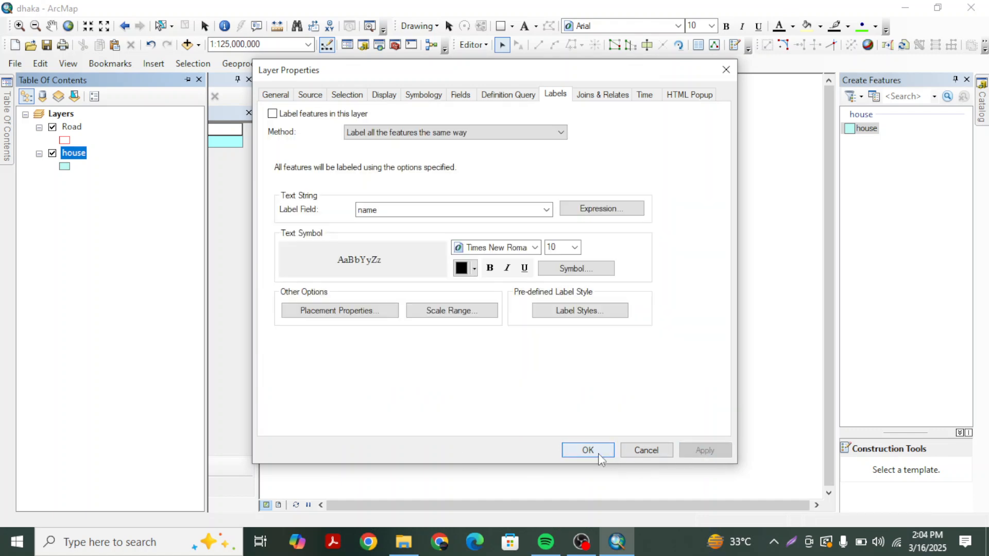
left_click(587, 450)
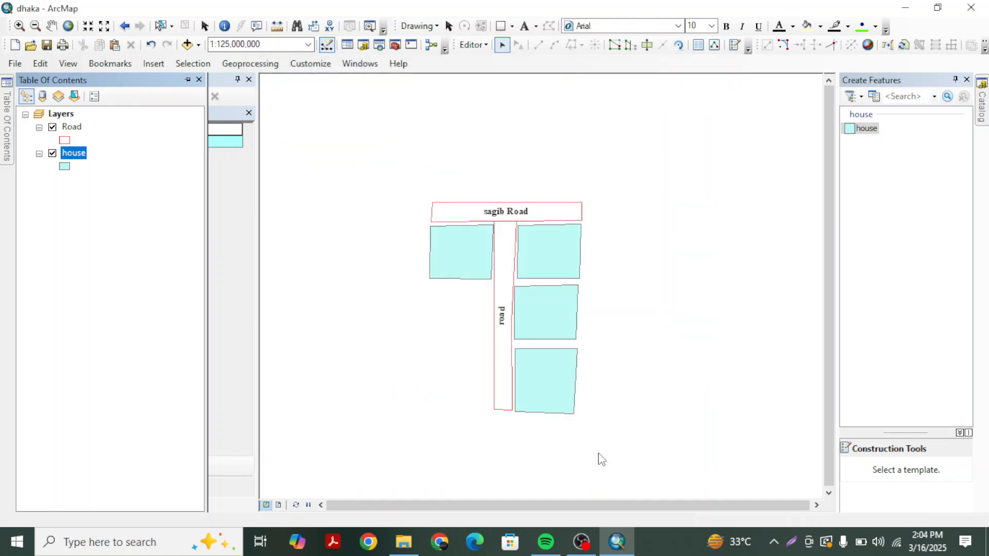
right_click(78, 156)
left_click(123, 314)
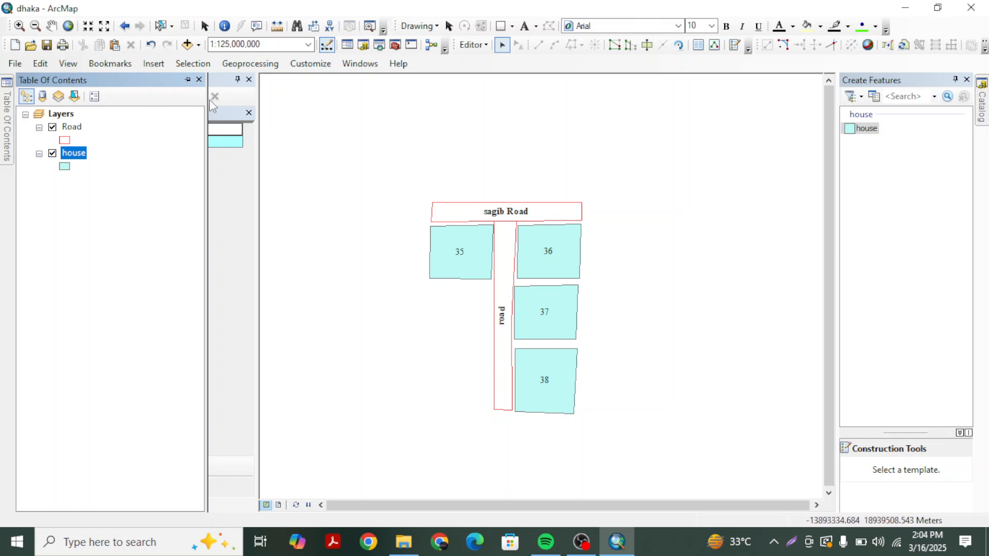
Auto-hide the Table Of Contents and attribute table windows to enlarge the map area.
left_click(187, 79)
left_click(221, 81)
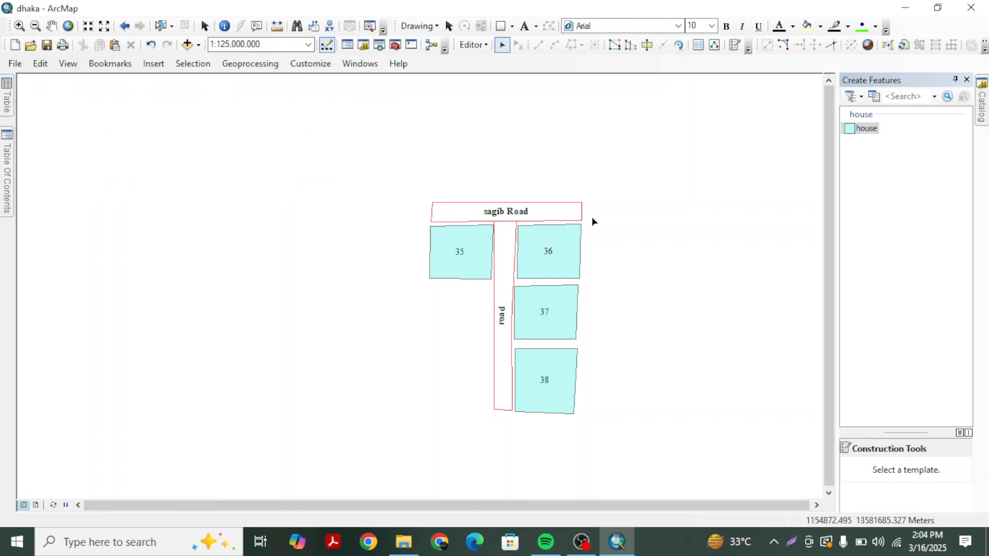
scroll(427, 262, "up", 1)
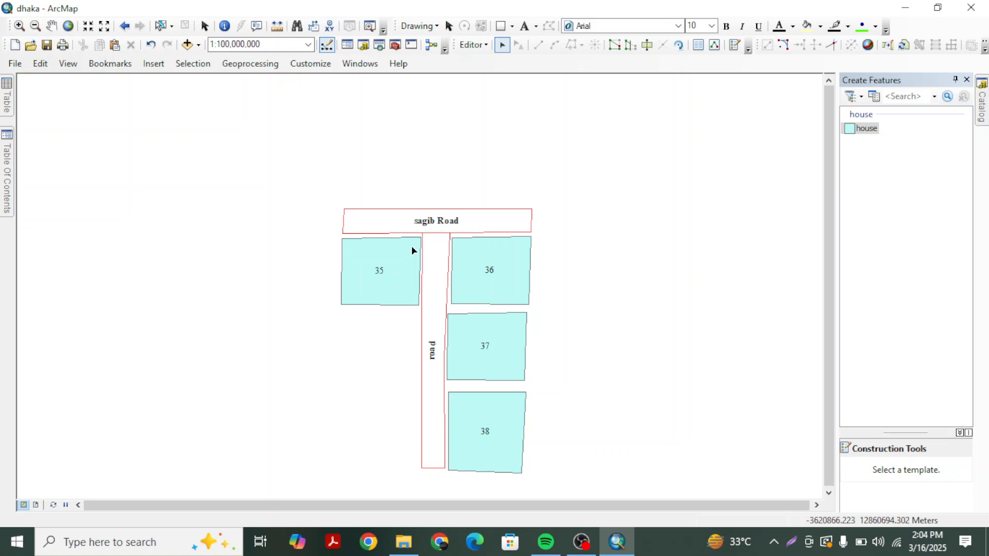
scroll(451, 273, "down", 1)
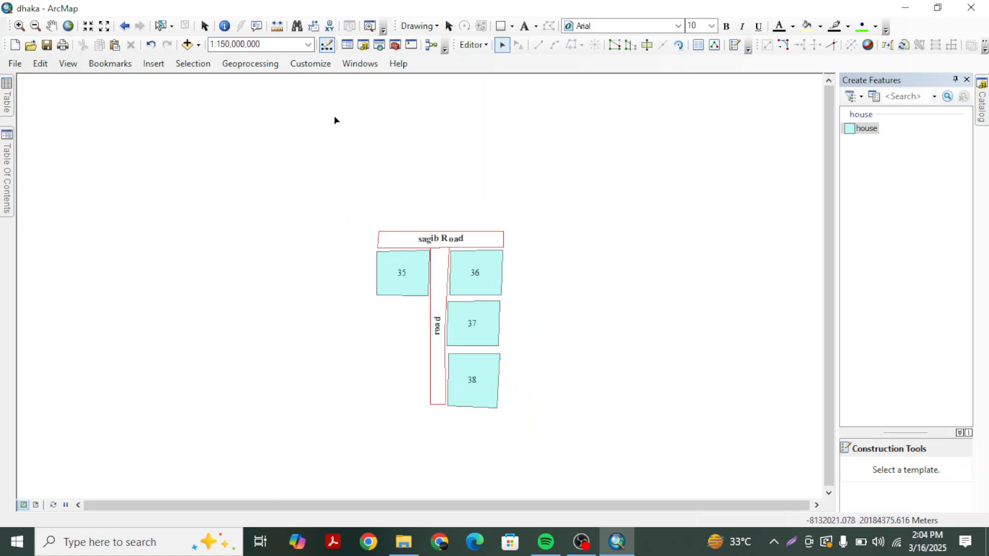
Save the map document and the layer edits, and end the editing session with the Create Features window collapsed.
left_click(47, 46)
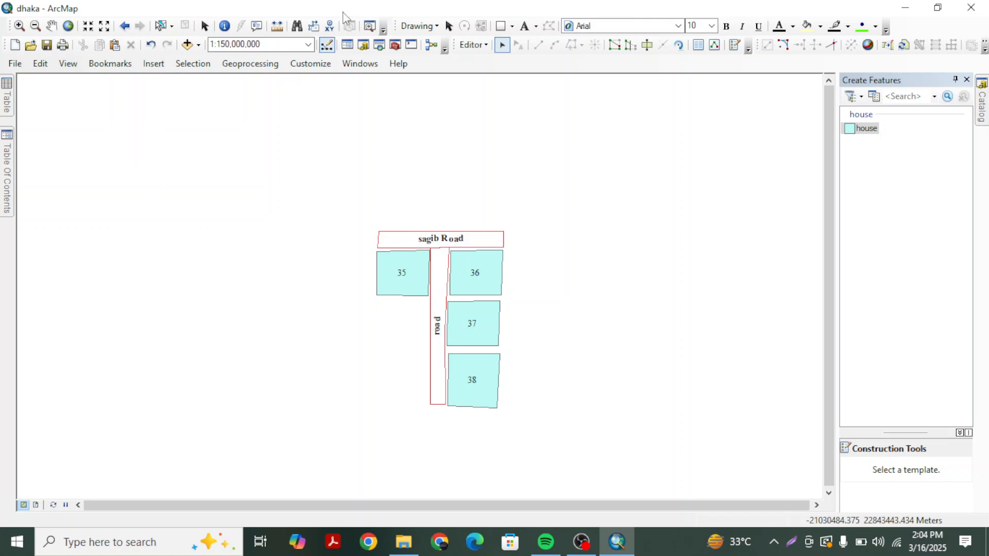
left_click(473, 45)
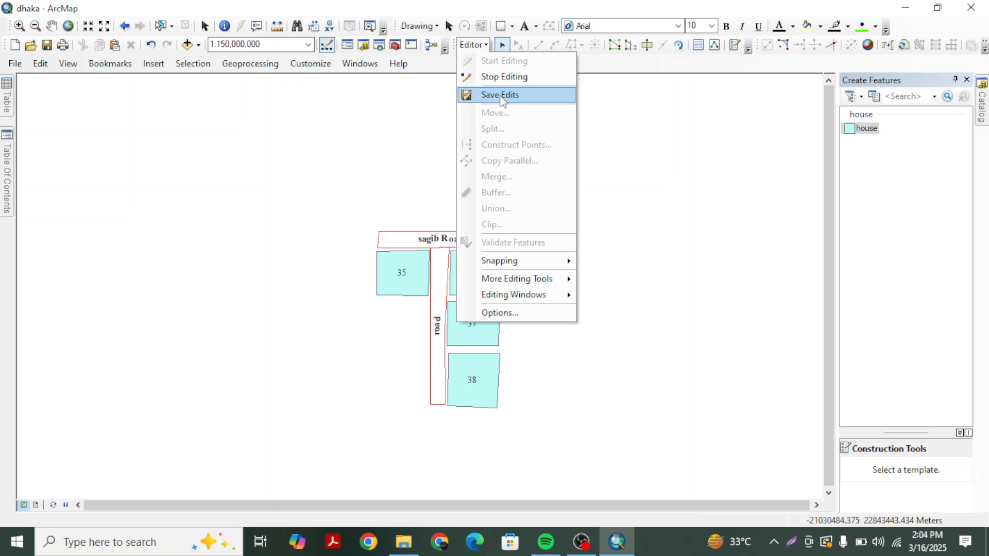
left_click(512, 96)
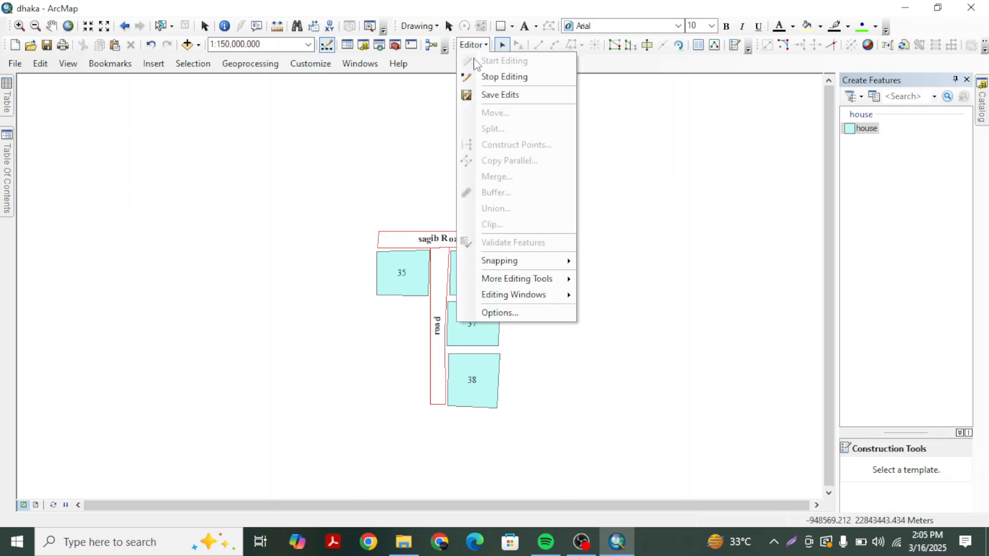
left_click(495, 77)
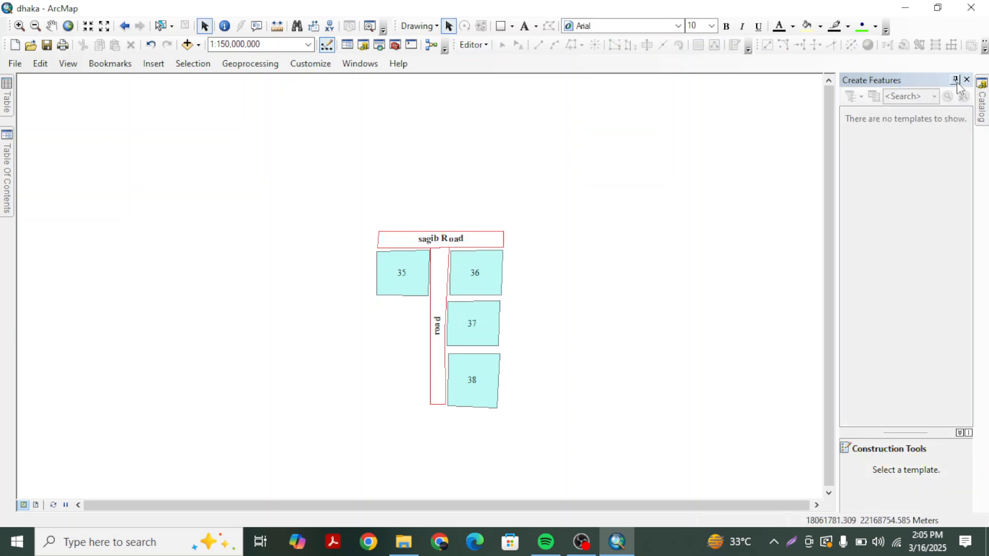
left_click(956, 80)
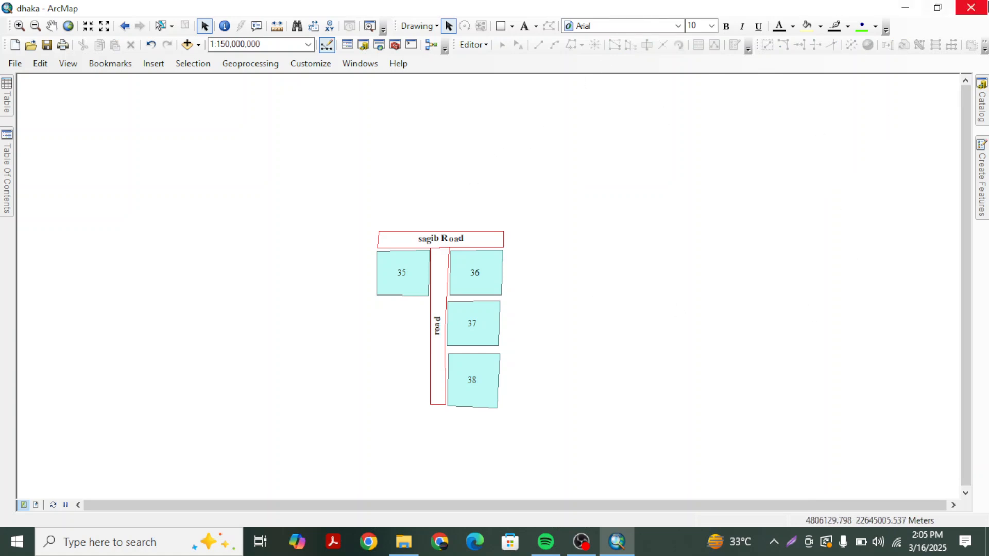
Save the dhaka map document again and close ArcMap.
left_click(971, 7)
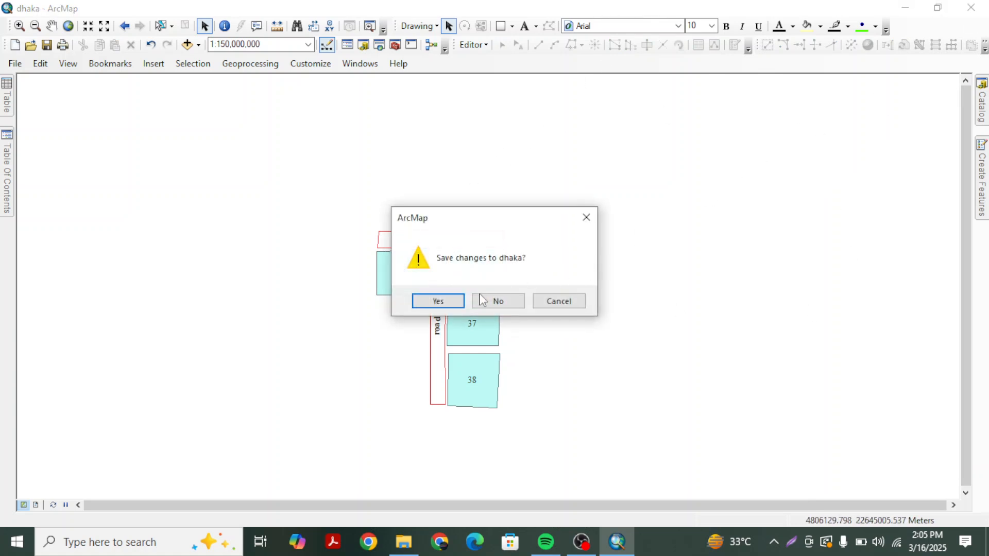
left_click(585, 217)
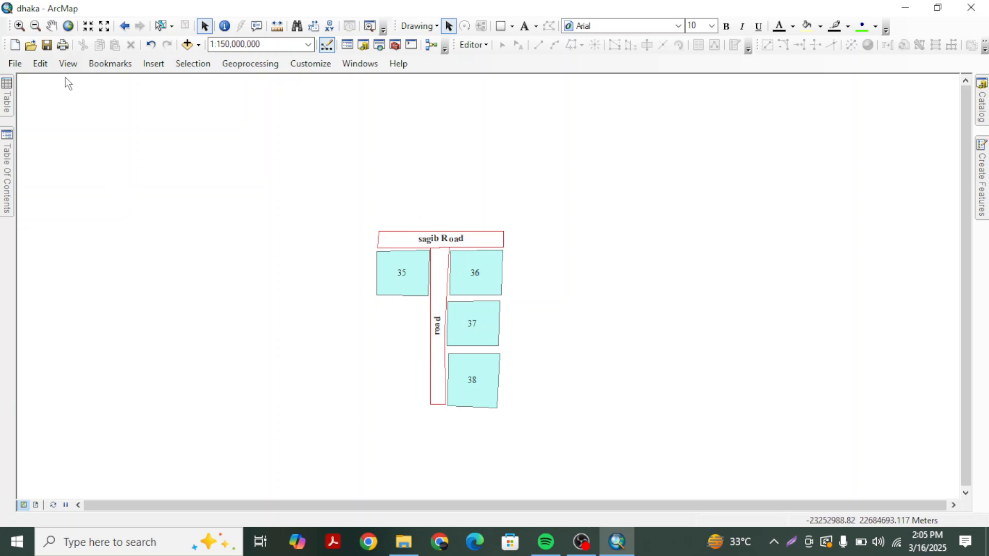
left_click(46, 45)
left_click(971, 8)
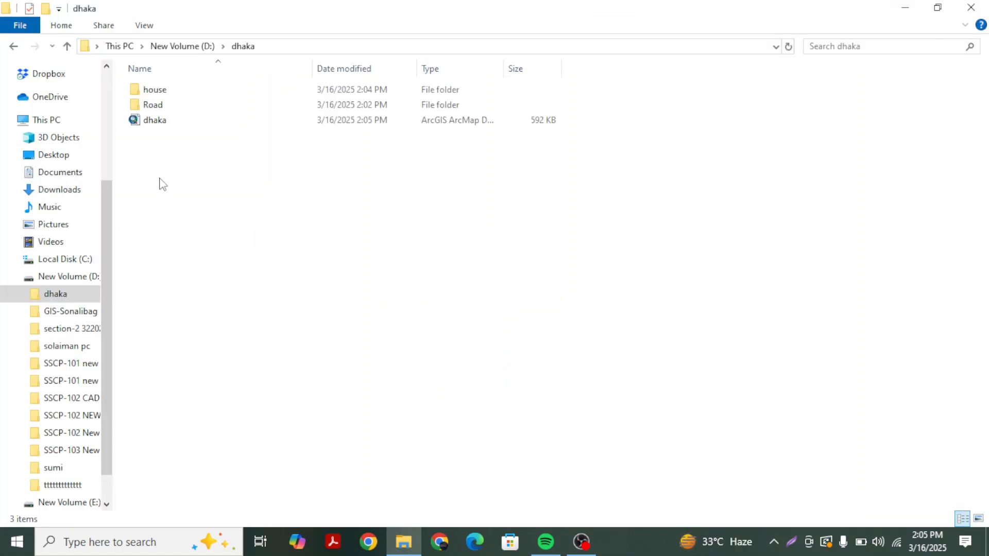
Reopen the dhaka map document from the dhaka folder on New Volume (D:).
left_click(163, 124)
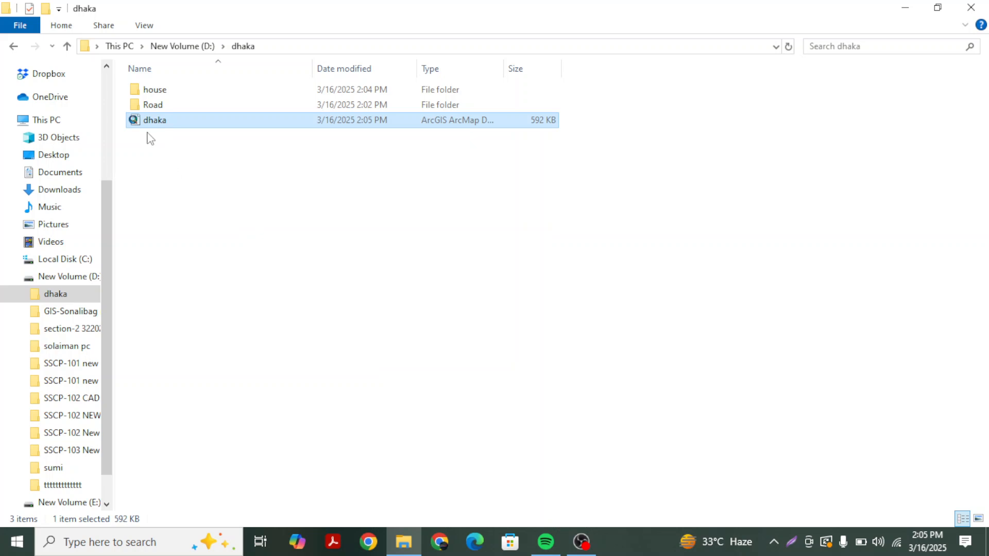
left_click(157, 104)
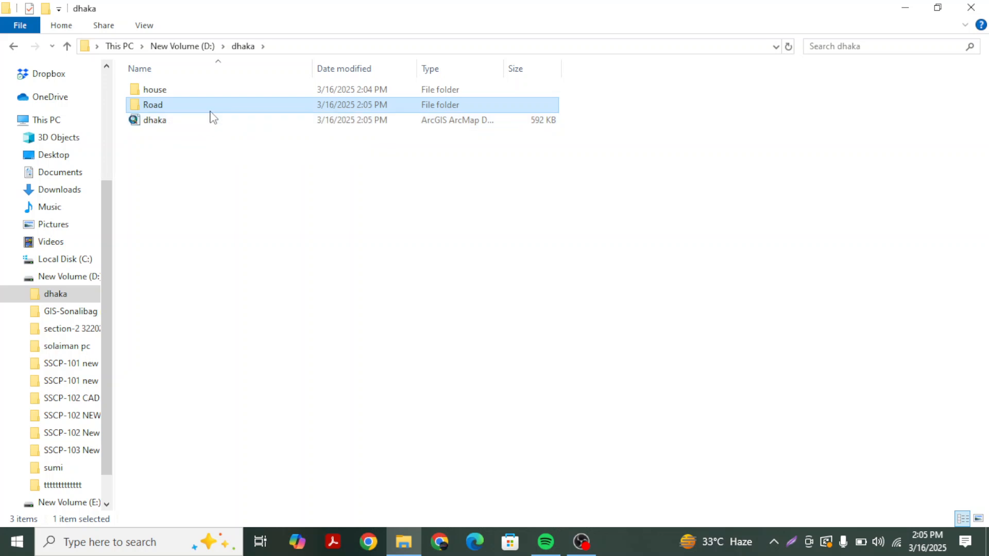
left_click(107, 542)
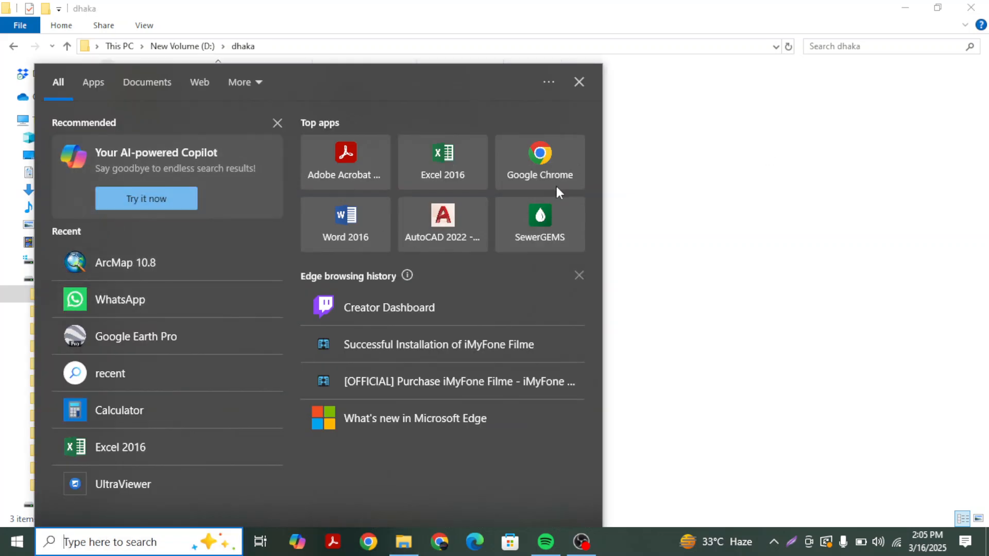
left_click(576, 82)
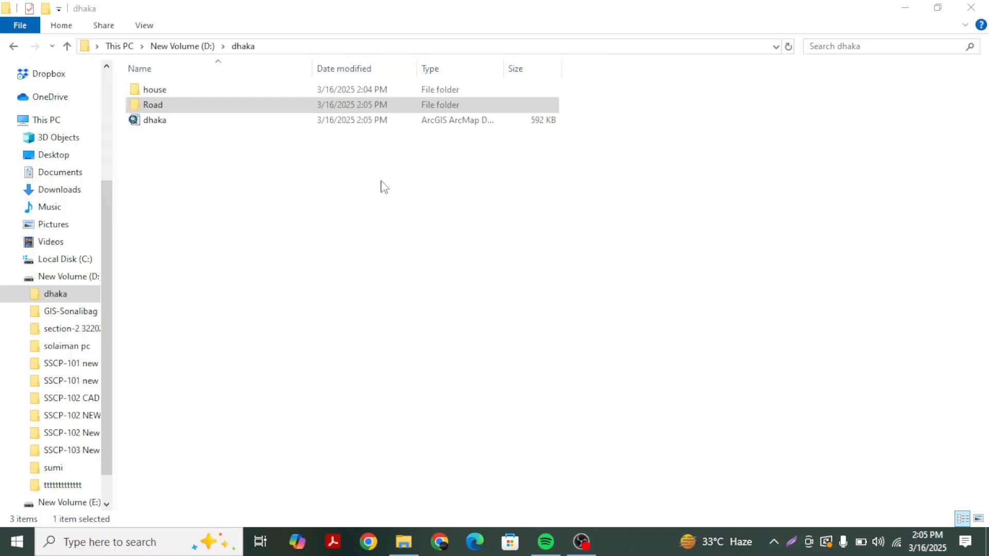
left_click(334, 216)
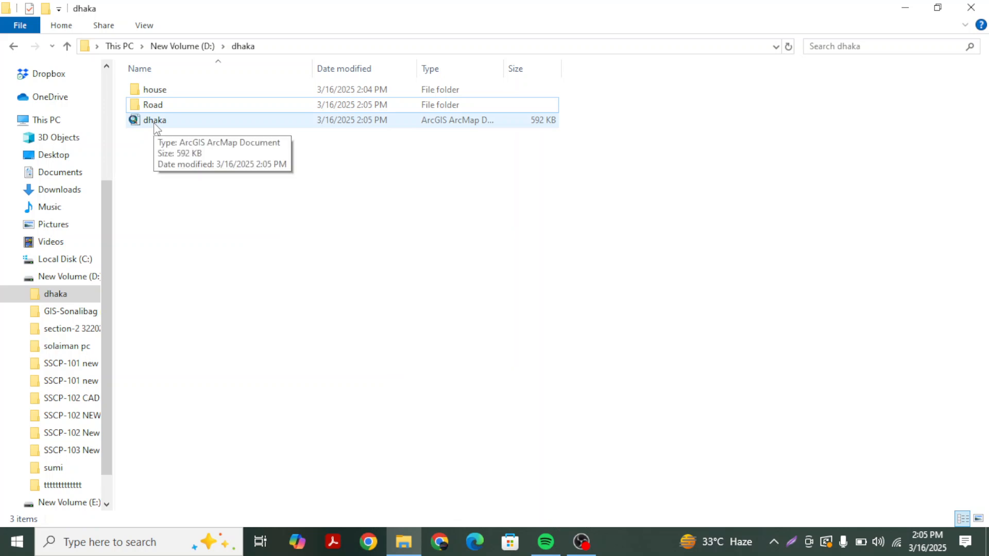
double_click(156, 123)
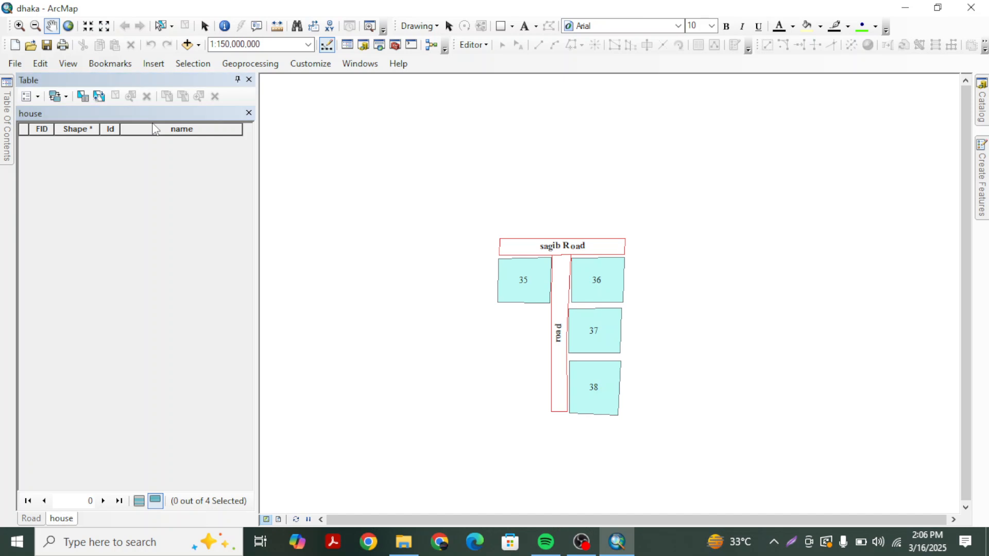
Auto-hide the house attribute table and recentre the houses and roads in the map view.
left_click_drag(590, 309, 565, 265)
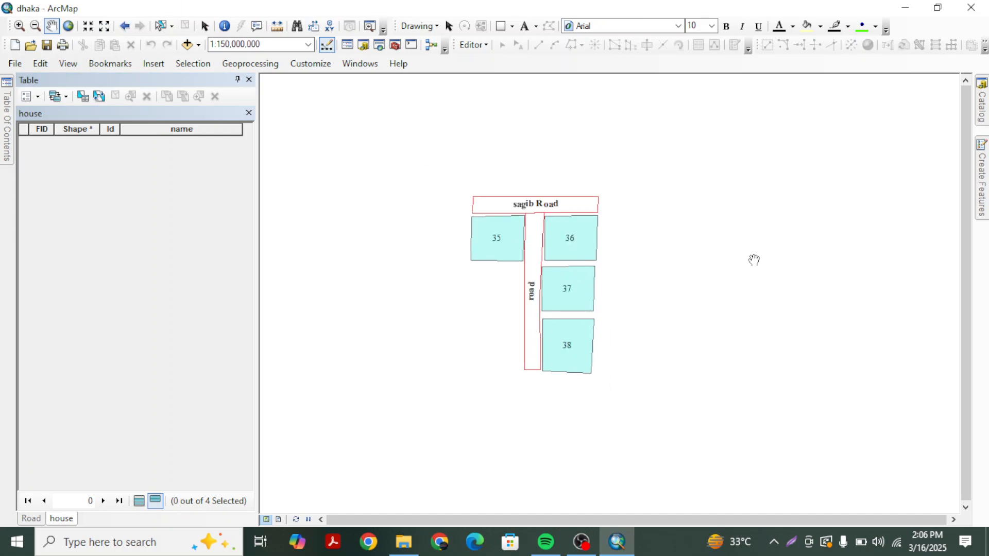
left_click(238, 79)
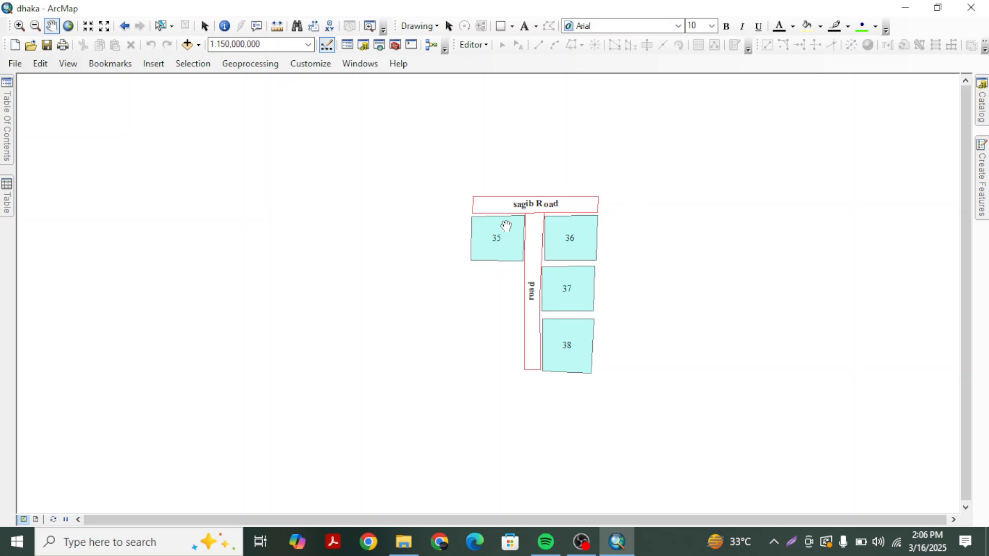
left_click_drag(620, 216, 583, 220)
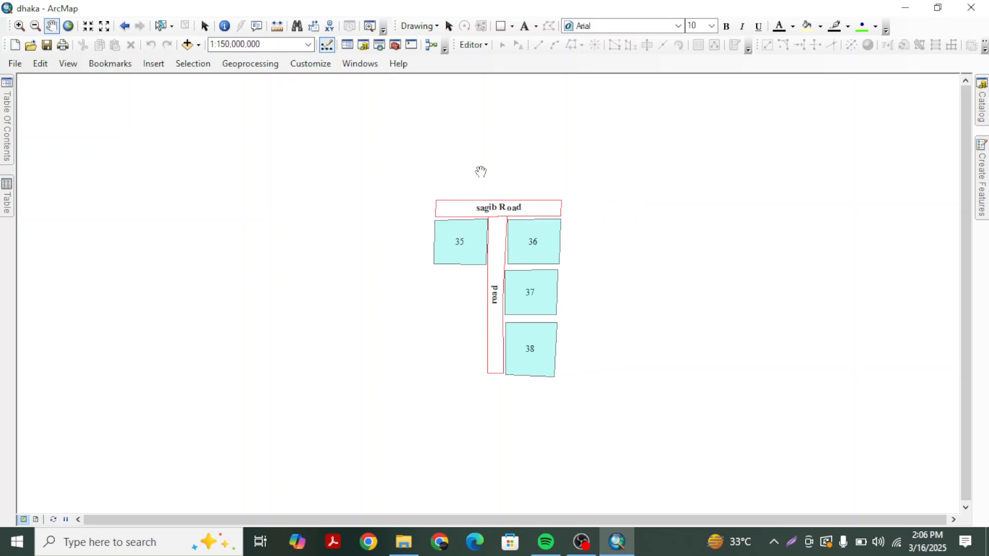
Measure the length of the horizontal road from its west edge to the midpoint of its east edge.
left_click(277, 26)
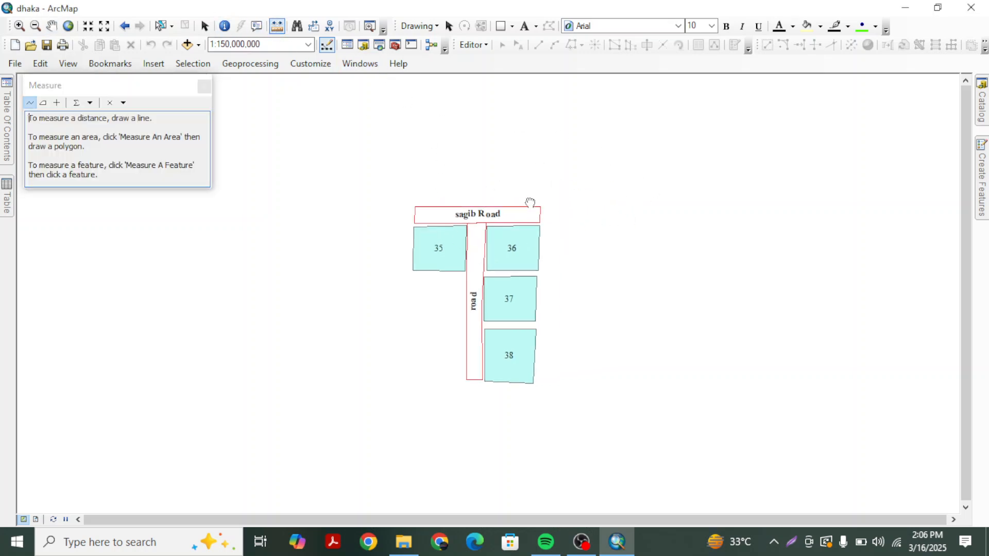
scroll(401, 217, "down", 1)
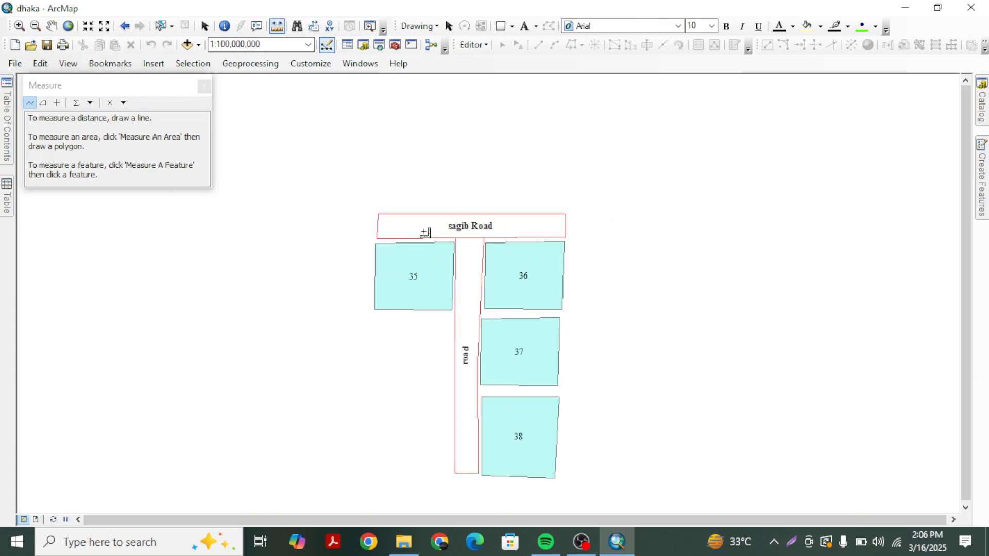
left_click(378, 225)
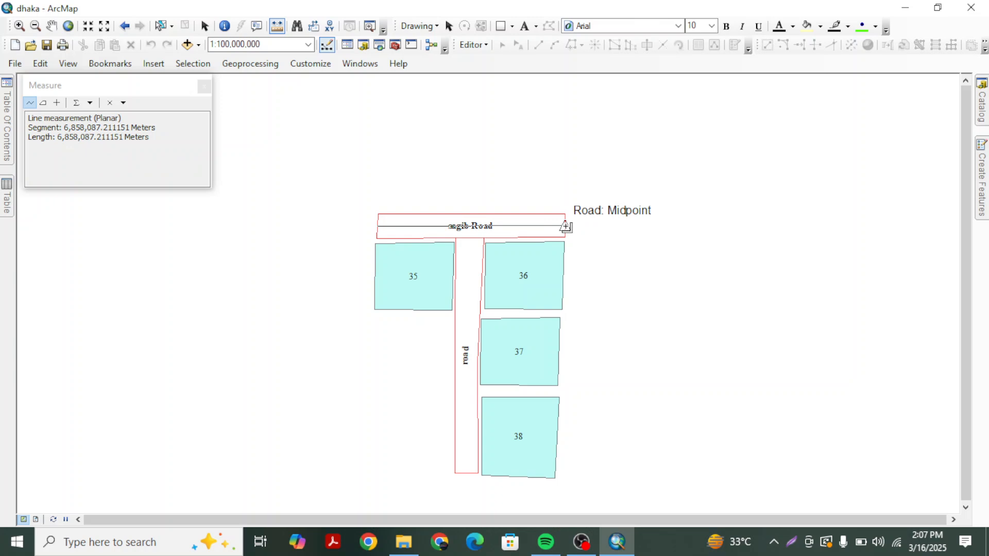
double_click(566, 226)
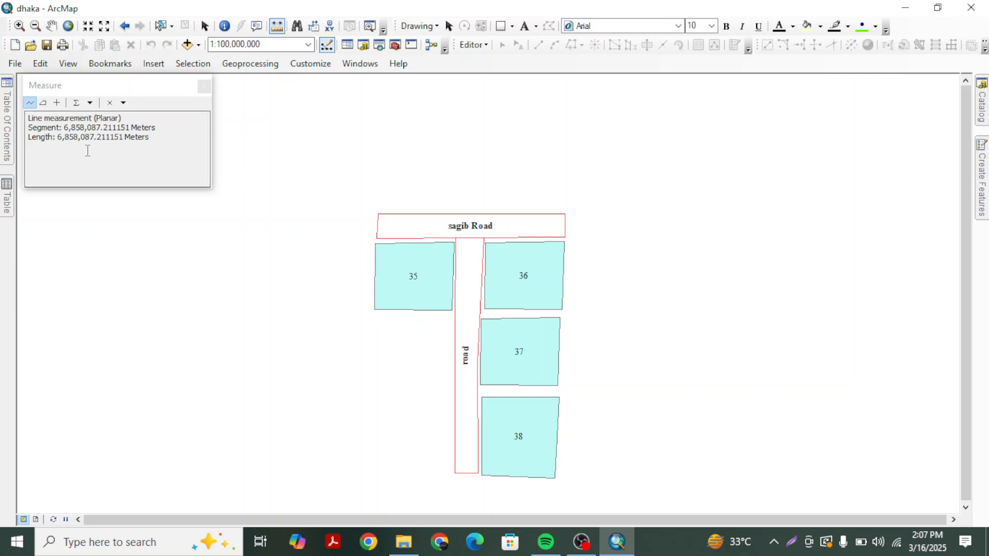
Set the distance unit for line measurements to kilometers and close the measurement results.
left_click(124, 103)
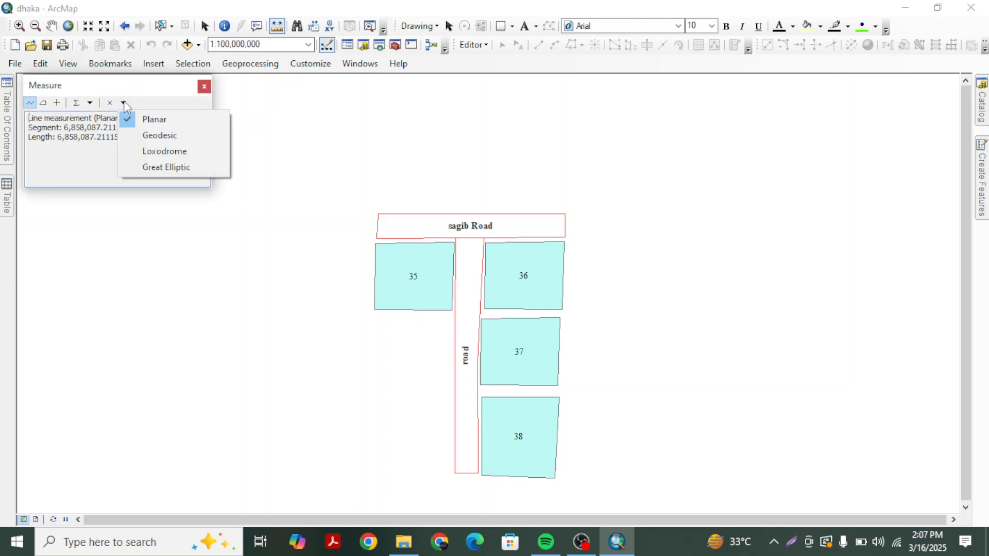
left_click(90, 102)
left_click(90, 103)
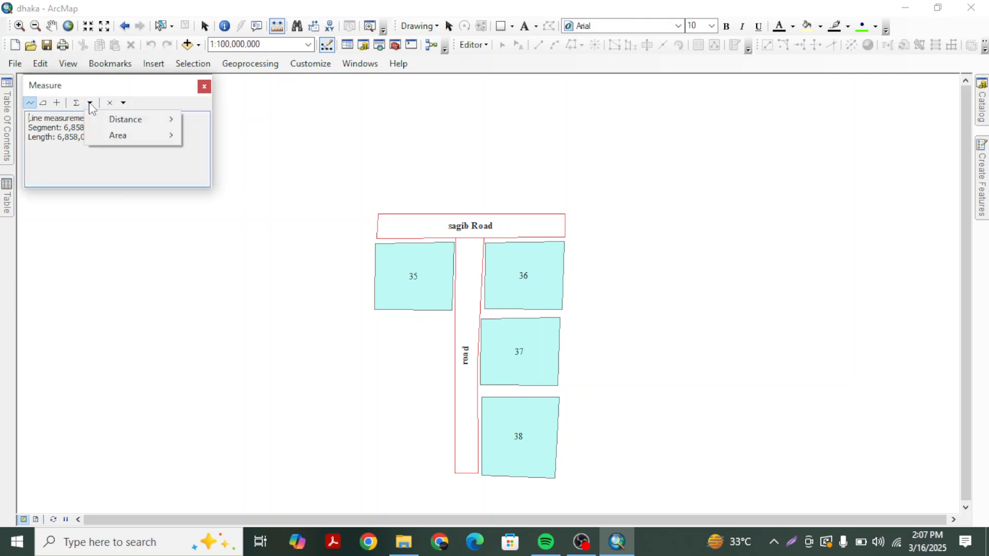
mouse_move(146, 124)
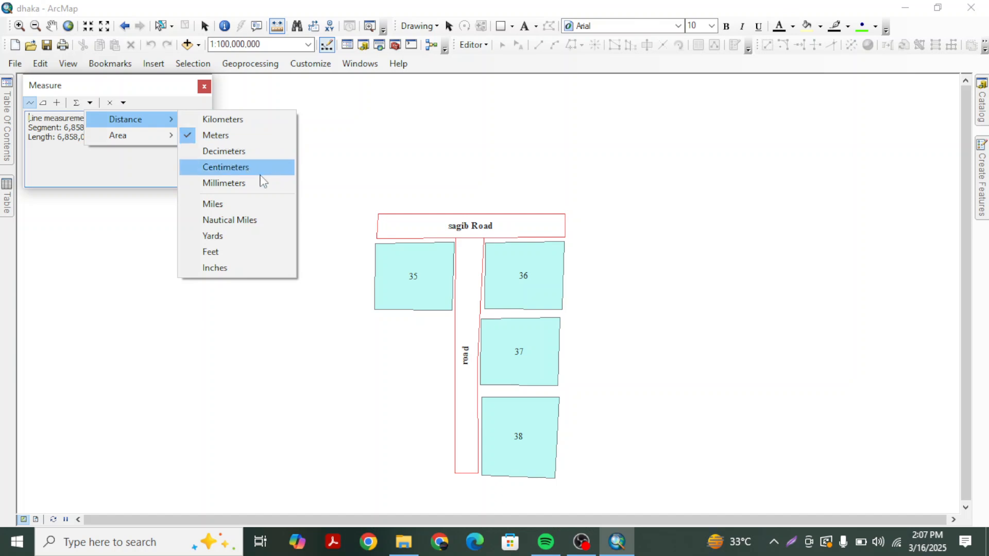
left_click(223, 122)
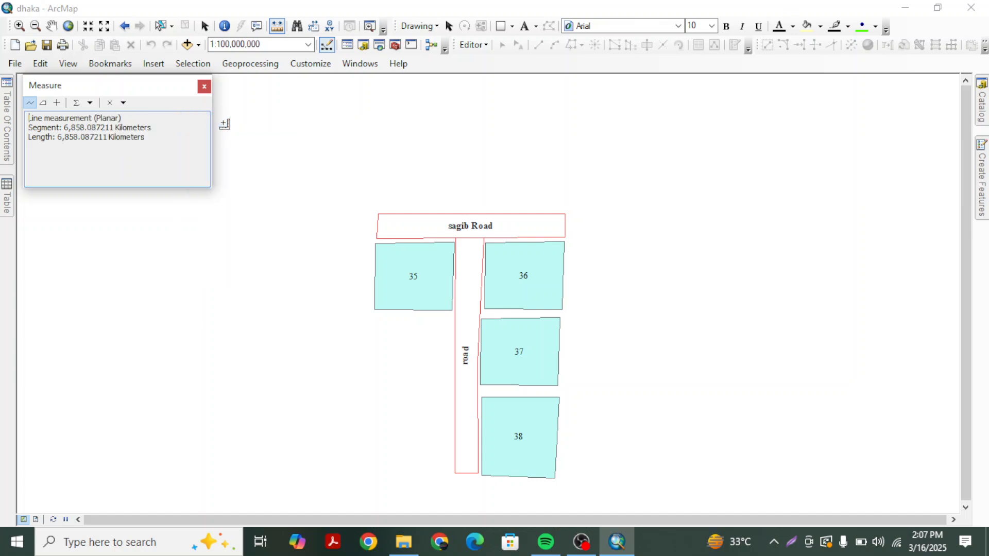
left_click(204, 86)
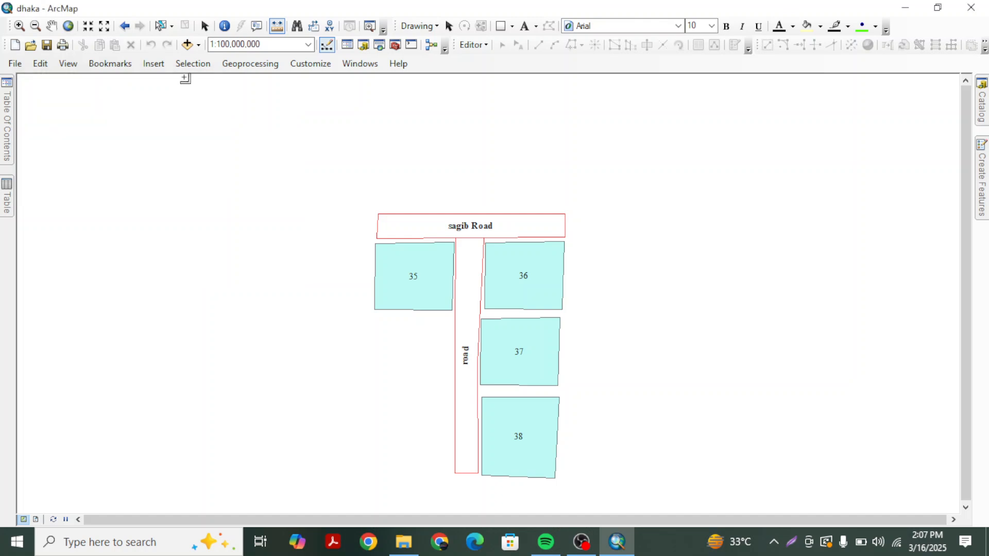
Measure the north edge of the horizontal road from its northwest vertex to its northeast vertex and close the results.
left_click(378, 214)
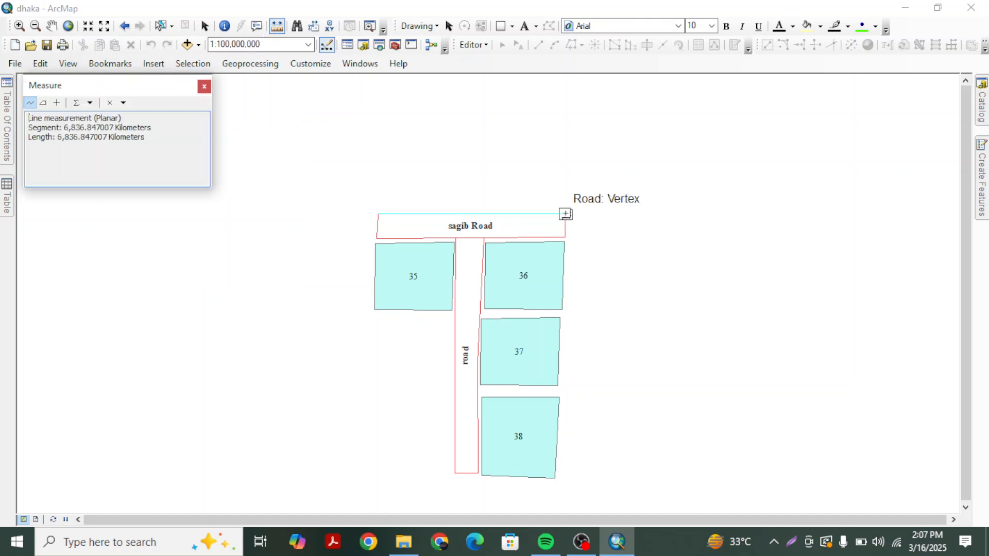
double_click(566, 214)
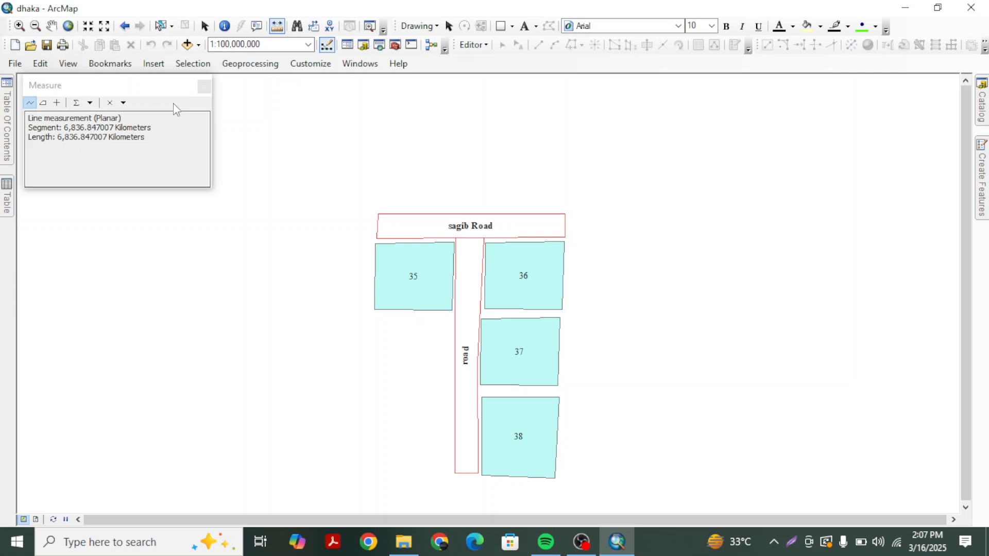
left_click(205, 85)
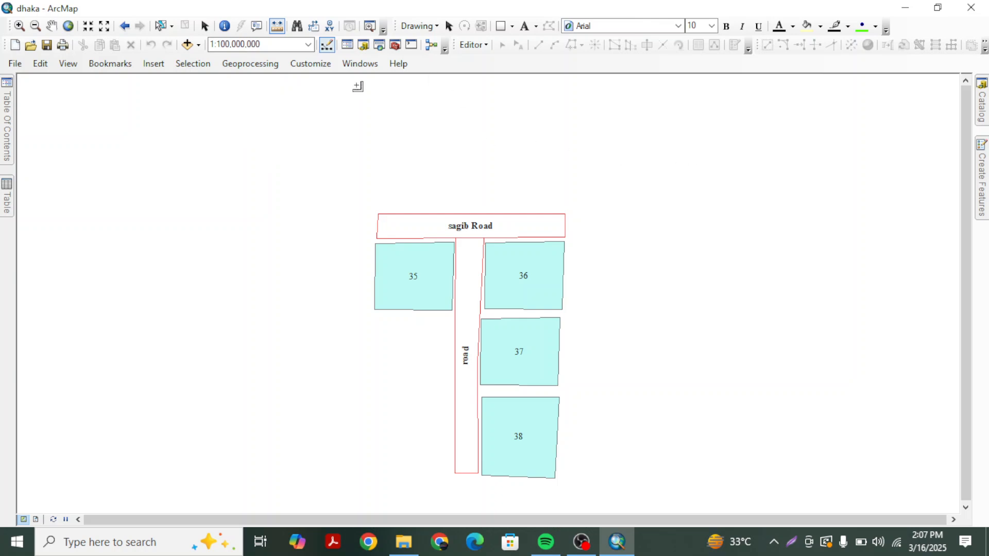
left_click(360, 65)
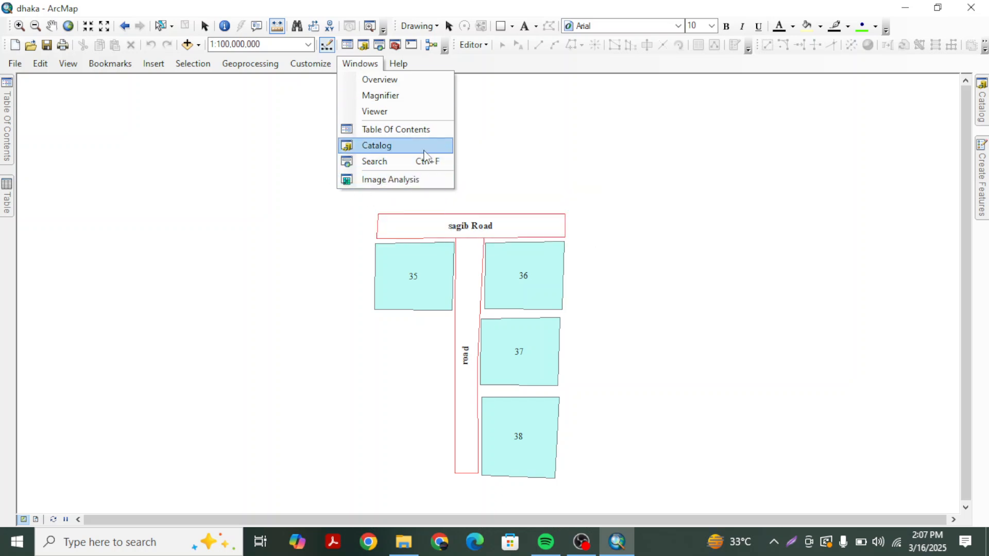
left_click(466, 53)
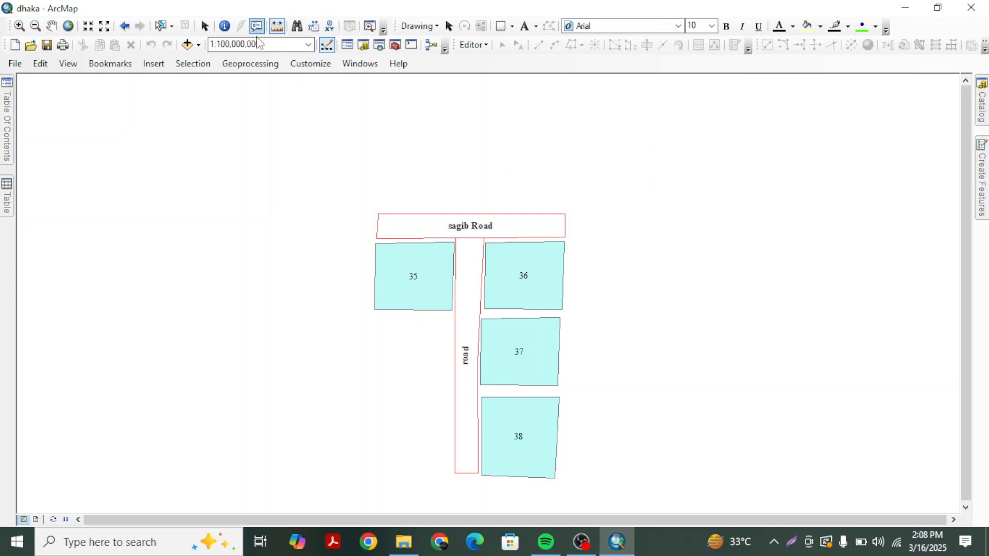
Measure the perimeter of a small four-sided outline in the empty area north of the horizontal road and close the results.
left_click(275, 28)
left_click(424, 125)
left_click(425, 166)
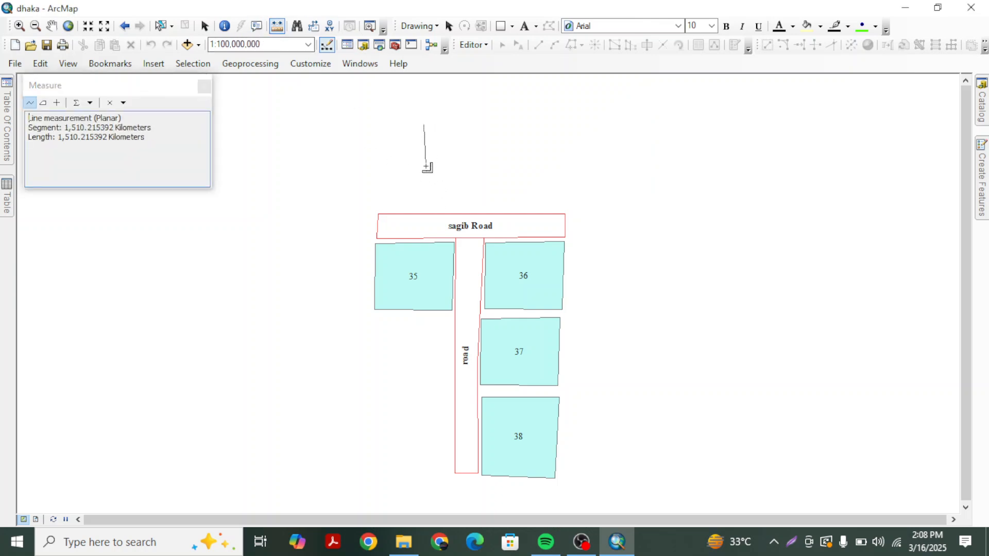
left_click(459, 166)
left_click(463, 118)
double_click(425, 123)
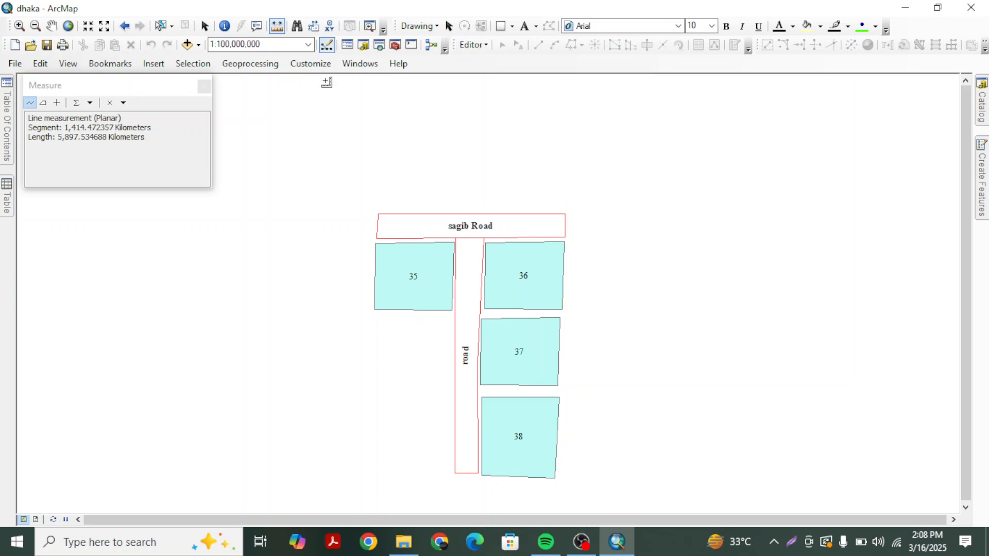
left_click(204, 86)
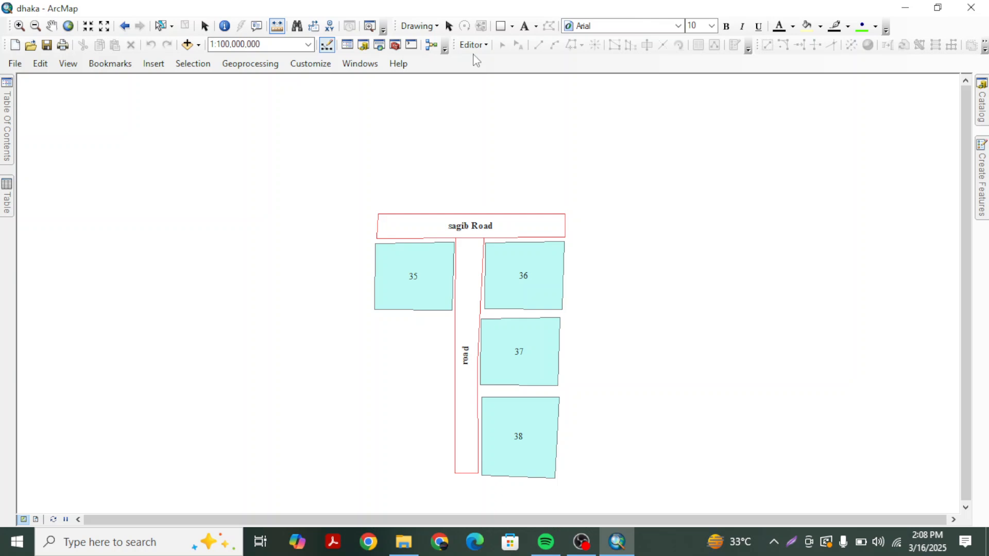
Draw a rectangle graphic about 1,905,000 m wide and 1,958,000 m high in the empty area northwest of the roads.
left_click(512, 27)
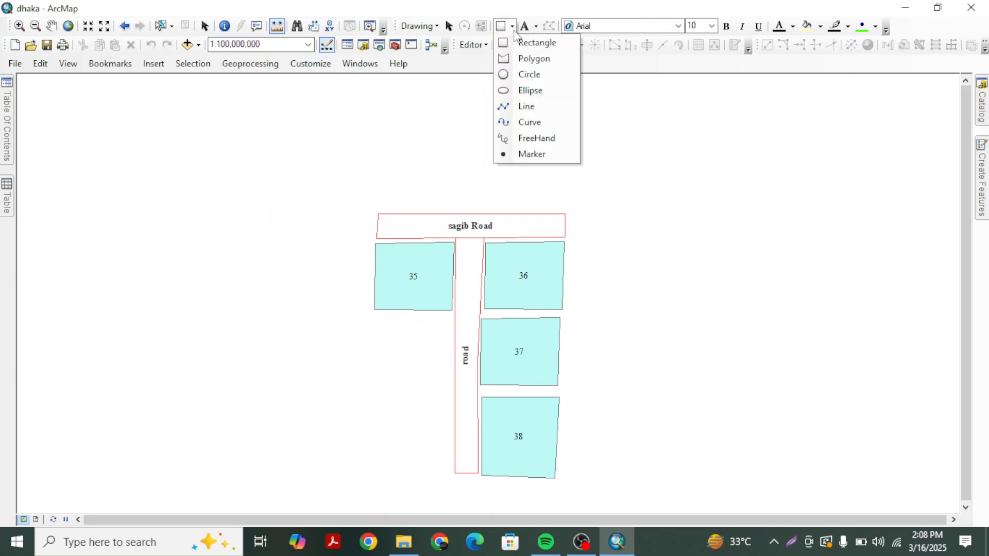
left_click(521, 42)
left_click_drag(244, 137, 297, 191)
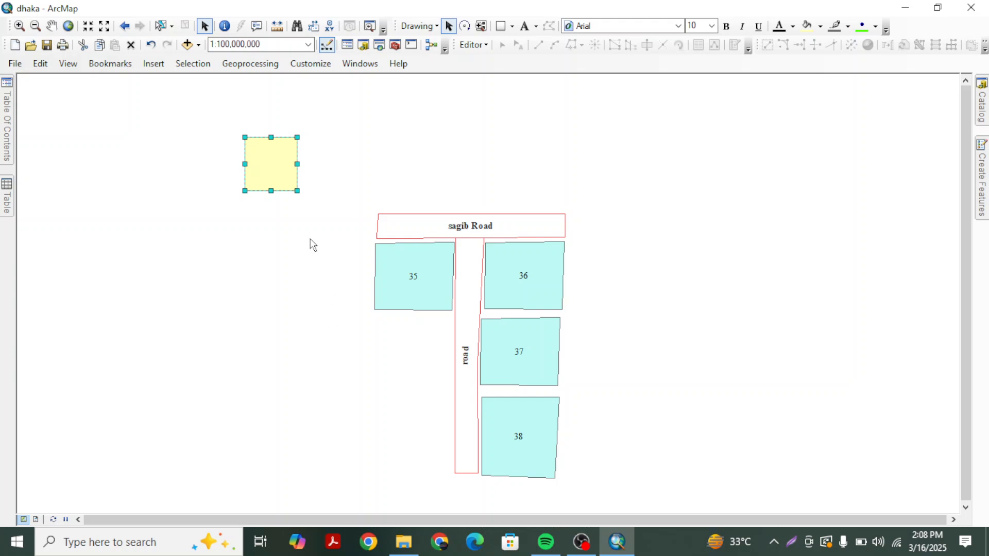
Set the new rectangle graphic's width and height to 5 m each and deselect it.
double_click(268, 158)
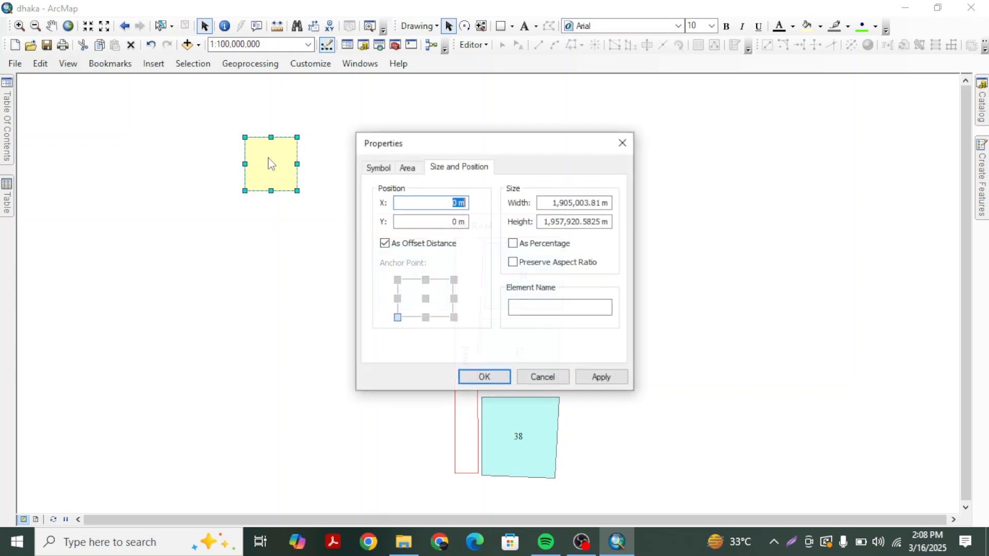
left_click_drag(601, 204, 536, 205)
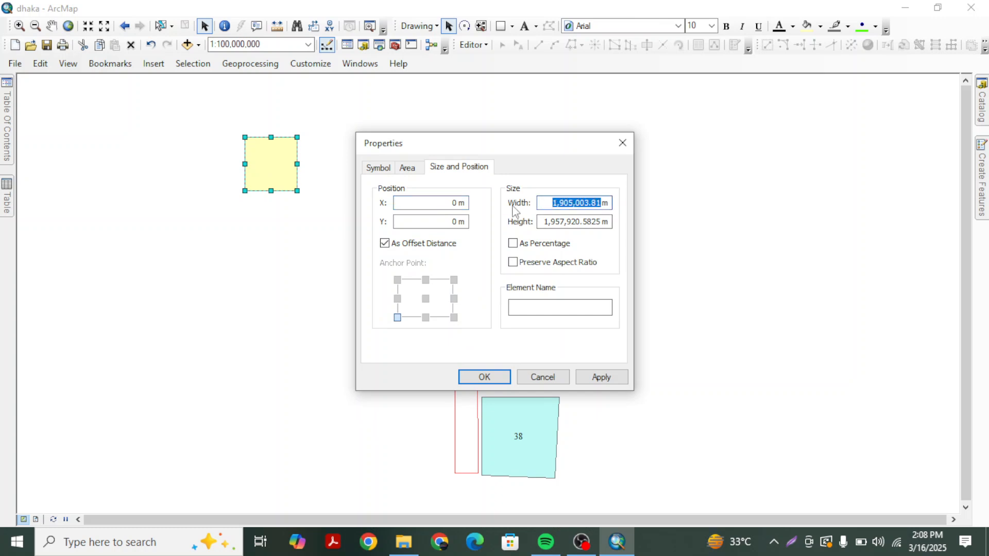
type("5")
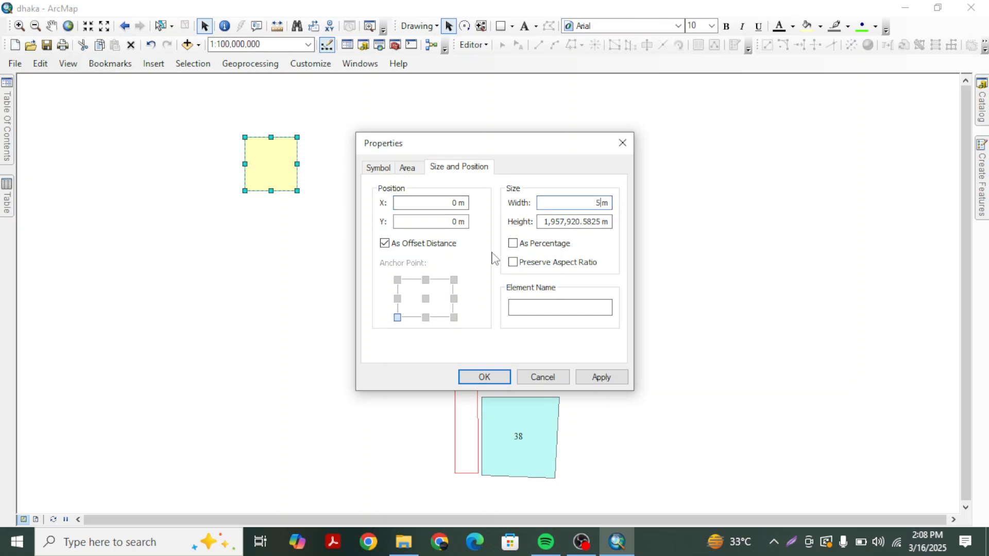
left_click_drag(602, 221, 509, 227)
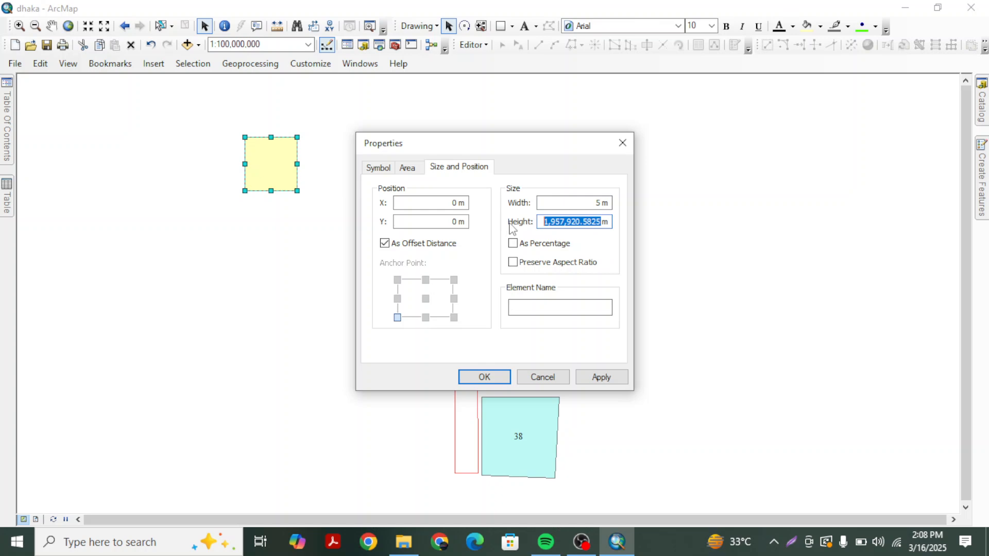
type("5")
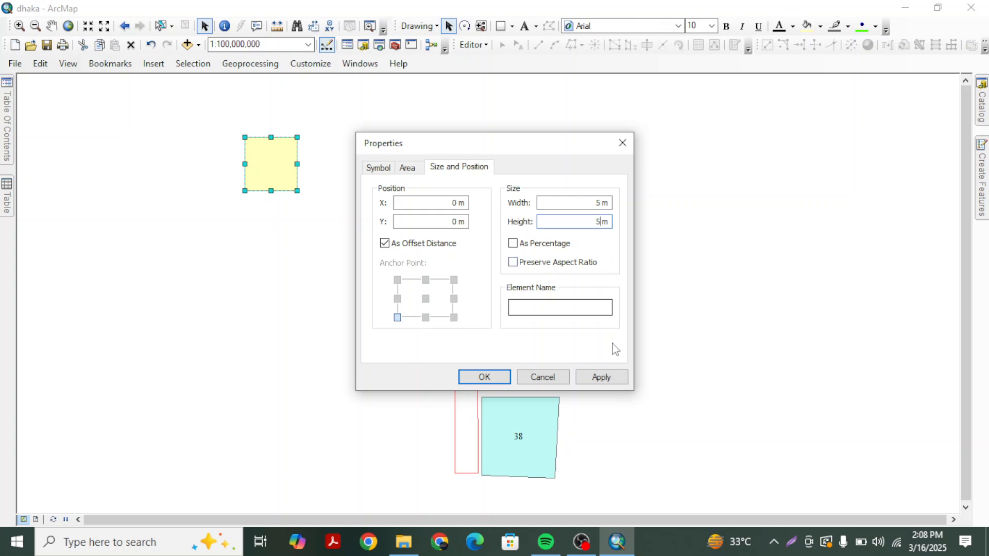
left_click(601, 377)
left_click(497, 377)
left_click(239, 186)
Select the tiny square graphic northwest of the roads and move it to just above the horizontal road's middle.
scroll(330, 210, "up", 1)
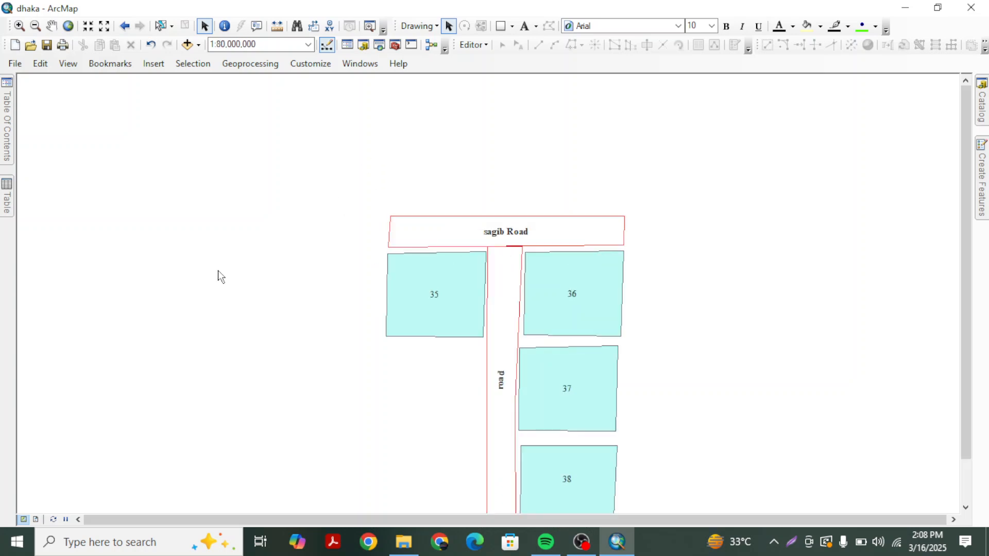
left_click_drag(413, 83, 217, 306)
left_click_drag(226, 189, 492, 199)
Set the width and height of the small square graphic above the horizontal road to 20 m each.
scroll(491, 197, "down", 5)
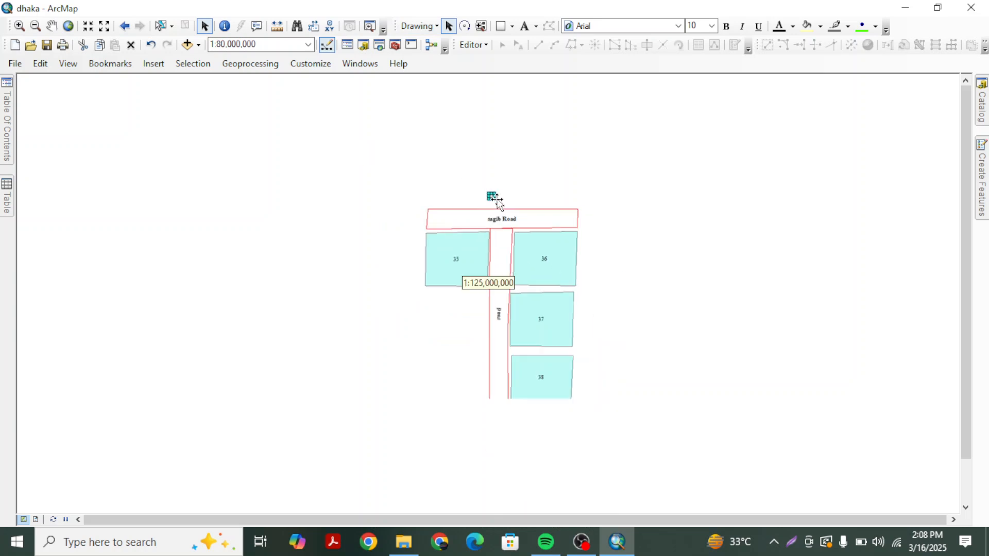
scroll(490, 194, "down", 3)
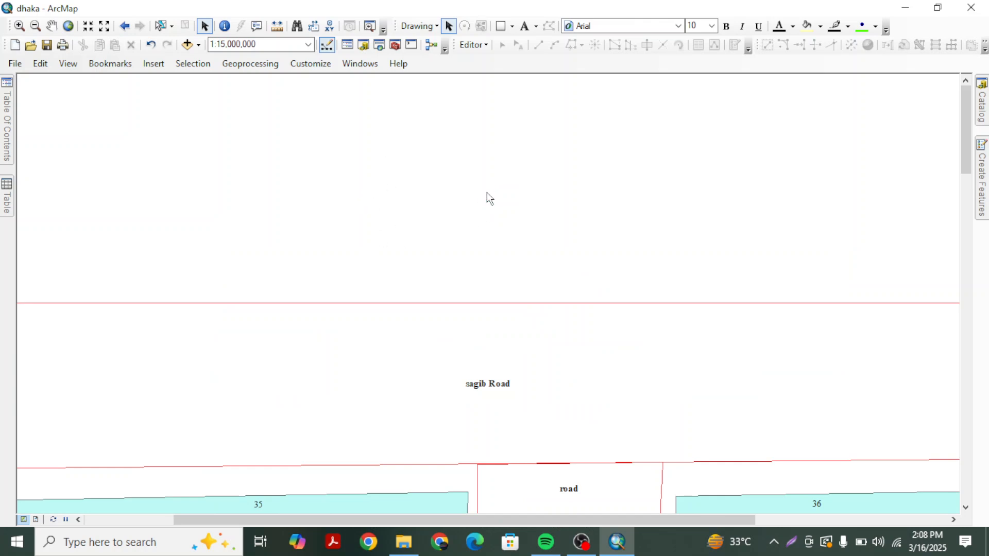
double_click(484, 195)
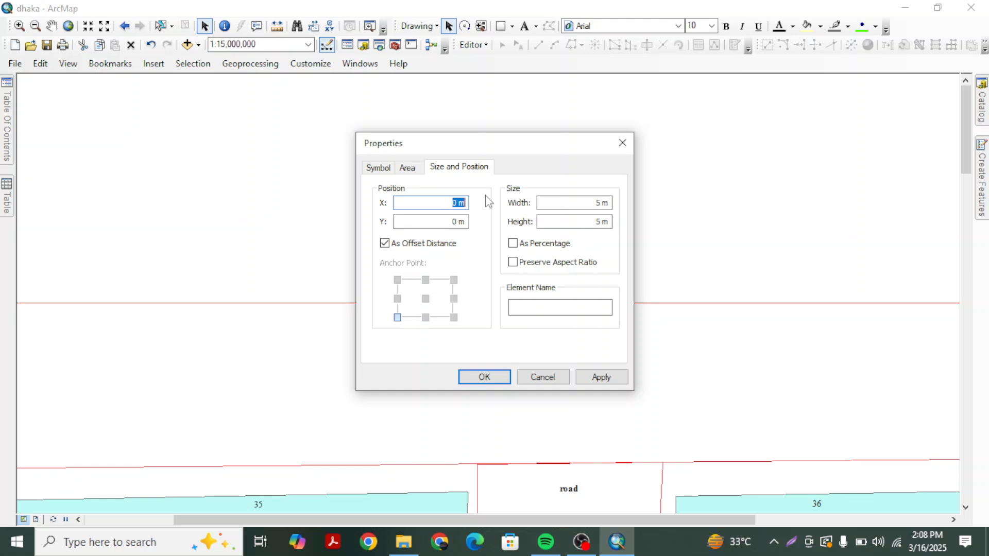
double_click(549, 202)
double_click(599, 221)
type("20")
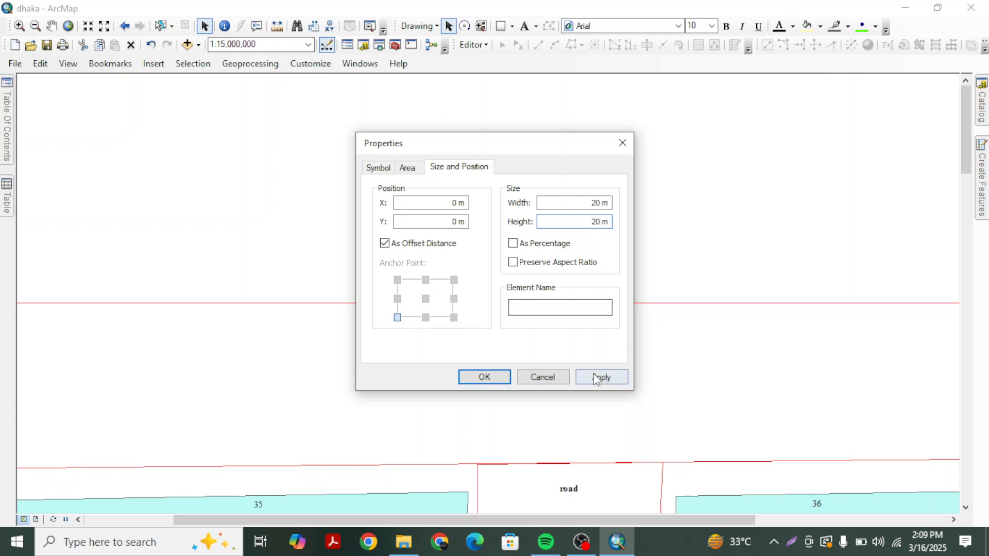
left_click(597, 377)
left_click(489, 378)
left_click(483, 177)
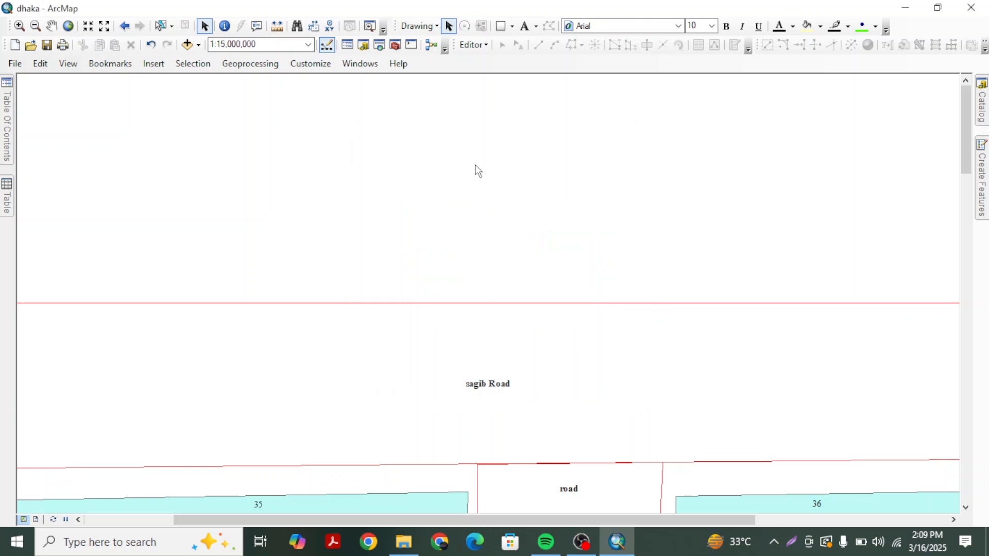
Draw a second rectangle graphic about 1,318,000 m wide and 806,000 m high above the horizontal road, then check and keep its size properties.
left_click(508, 31)
left_click_drag(421, 127, 662, 274)
double_click(583, 216)
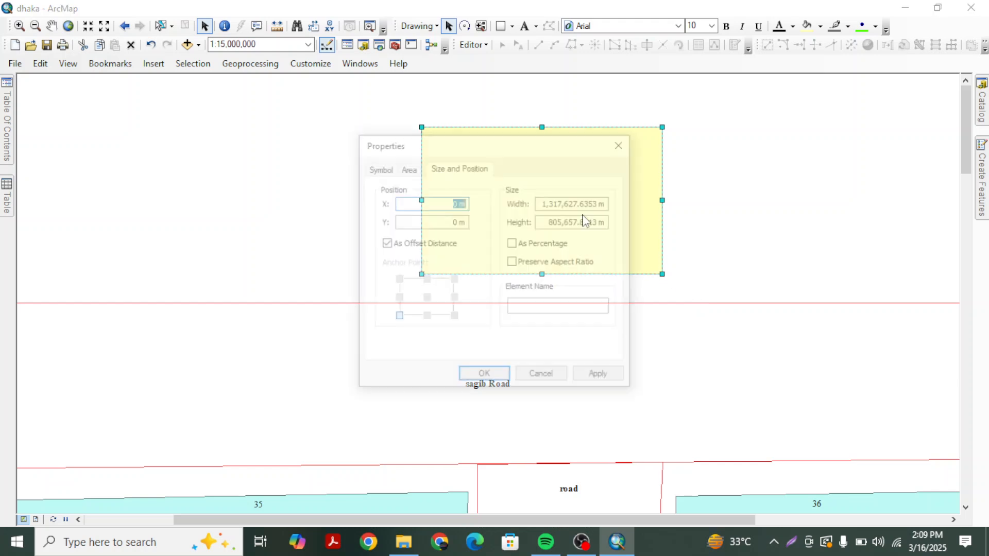
left_click(622, 143)
double_click(582, 179)
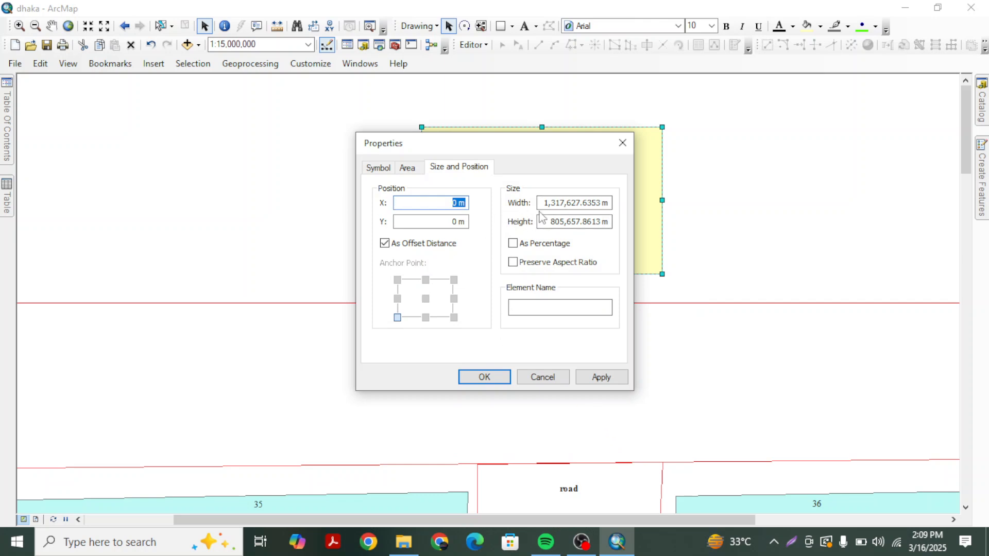
left_click(588, 378)
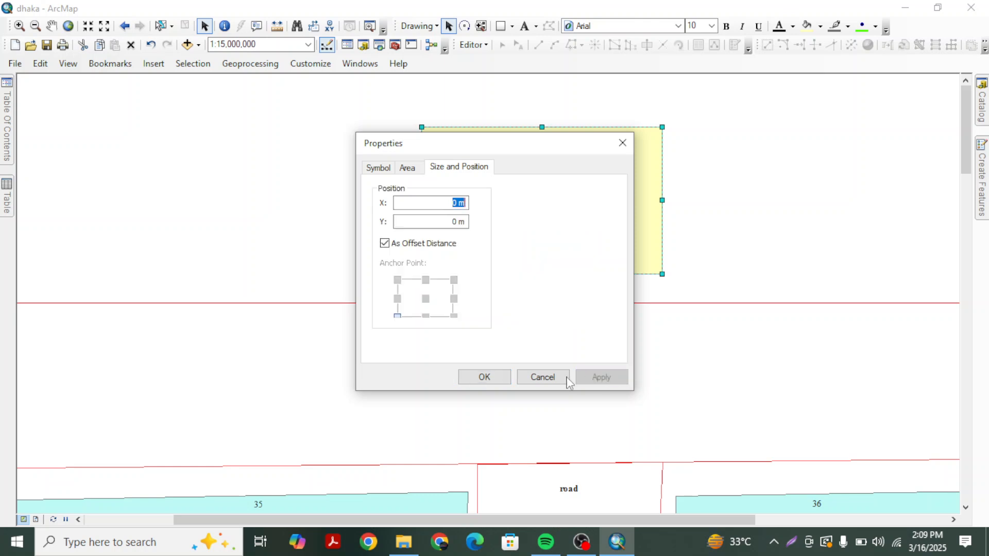
left_click(481, 377)
left_click(328, 192)
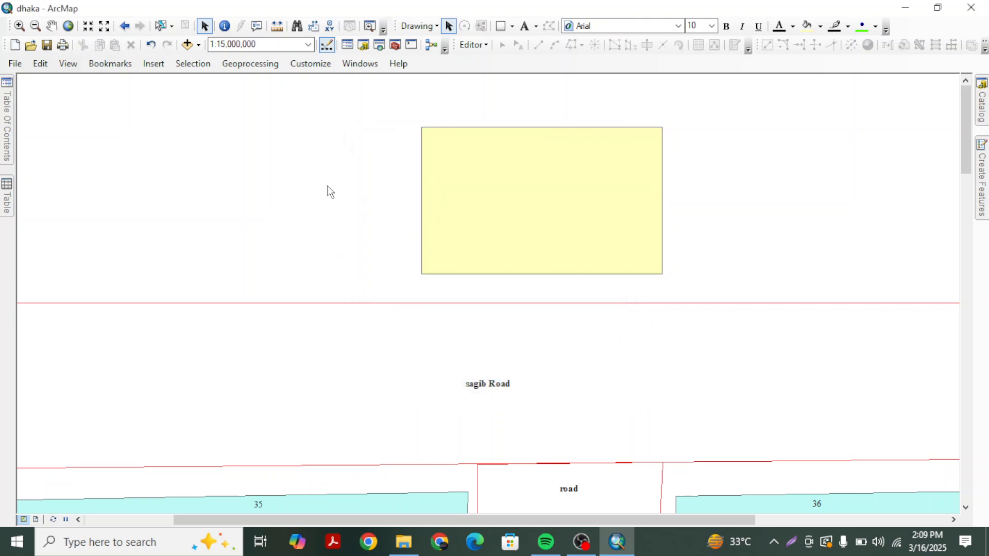
Switch the map document from Data View to Layout View.
scroll(376, 173, "down", 2)
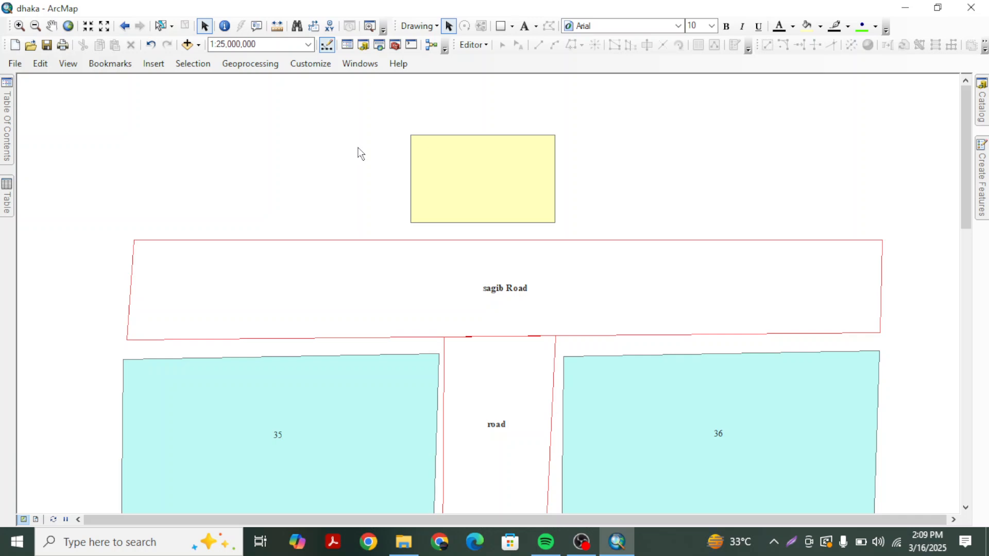
scroll(516, 237, "down", 3)
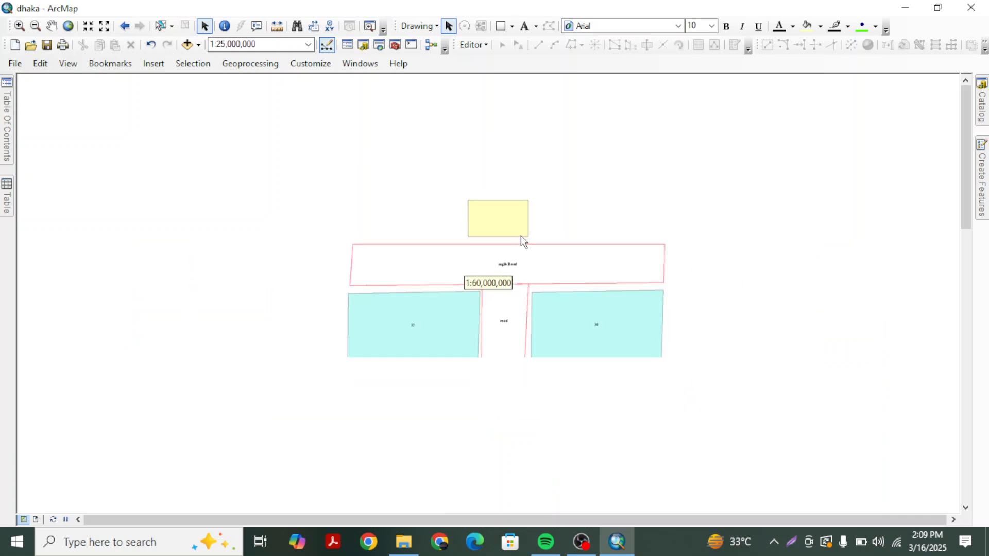
scroll(543, 249, "down", 2)
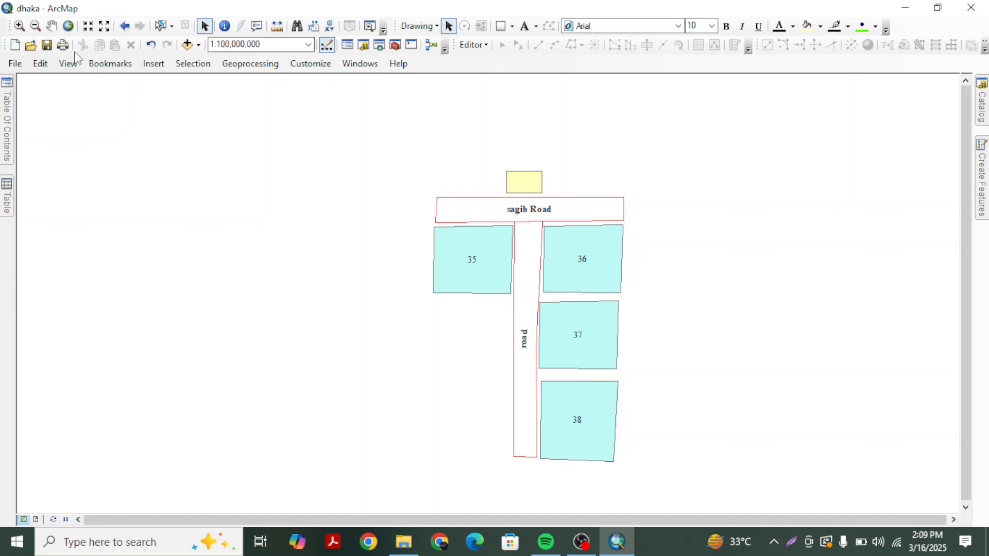
left_click(68, 64)
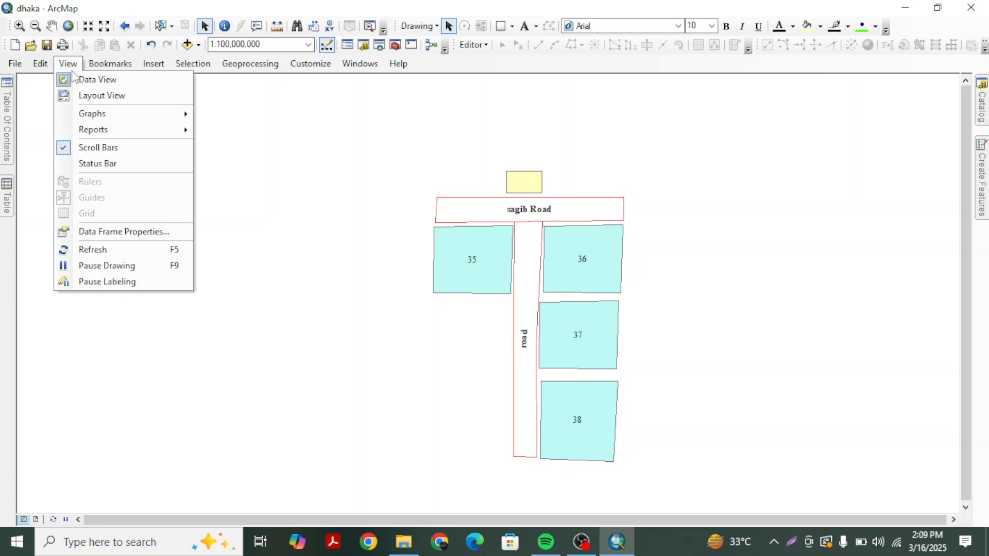
left_click(129, 98)
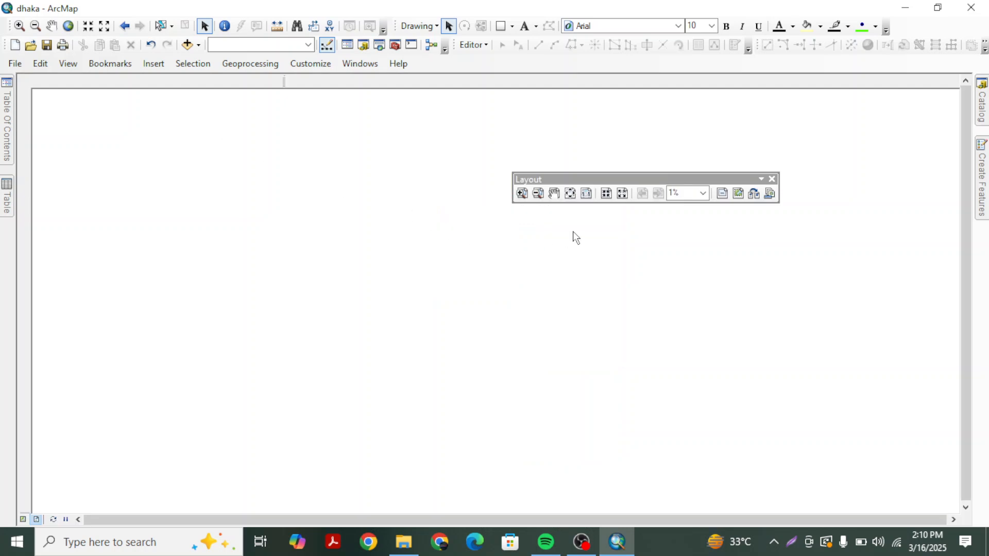
Close the floating Layout toolbar and try to place a vertical guide from the layout's horizontal ruler.
left_click(771, 180)
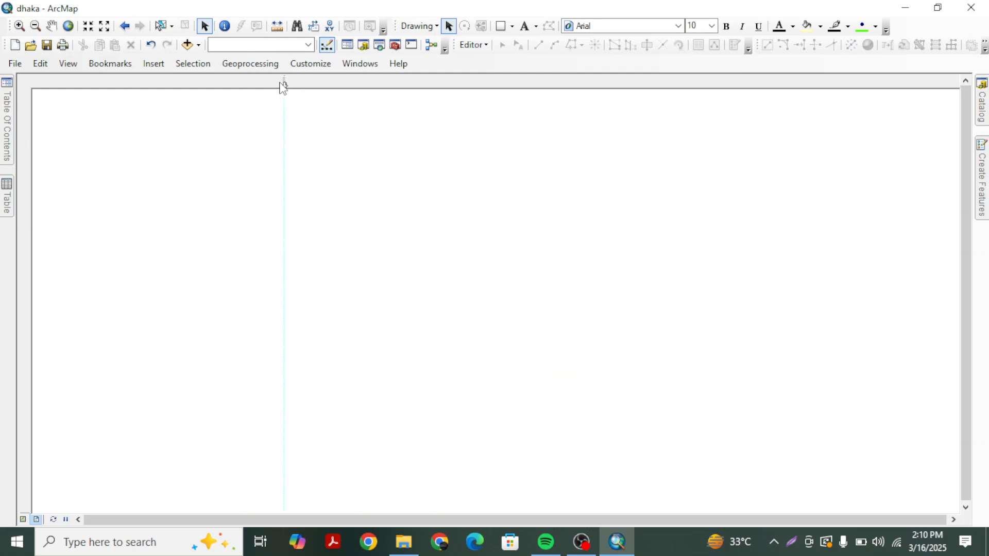
left_click_drag(285, 85, 349, 94)
right_click(286, 83)
left_click(671, 188)
Switch the map document to Data View and examine the house and road polygons at a closer scale.
left_click(76, 65)
left_click(73, 66)
left_click(71, 67)
left_click(97, 79)
scroll(539, 257, "up", 1)
scroll(540, 258, "up", 2)
left_click_drag(600, 273, 408, 284)
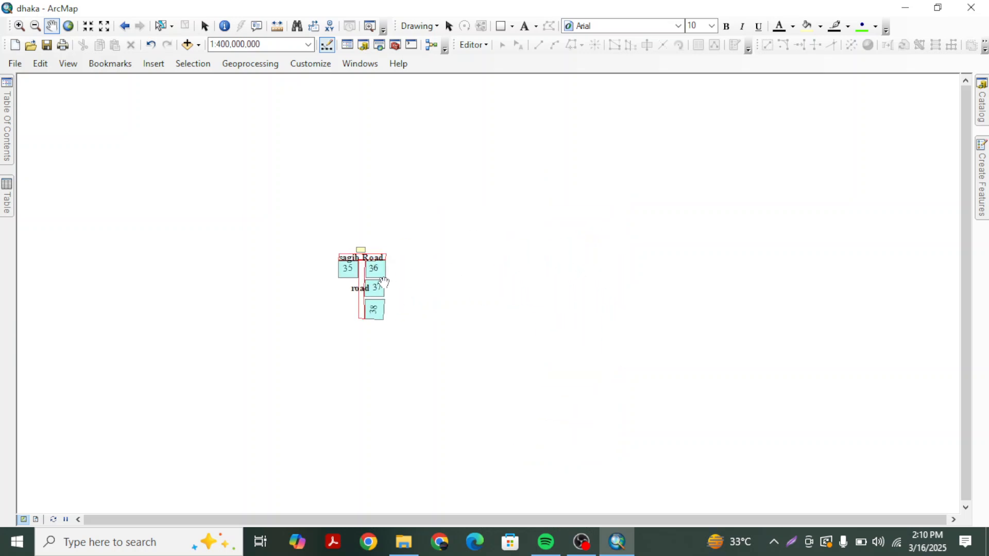
scroll(361, 276, "down", 1)
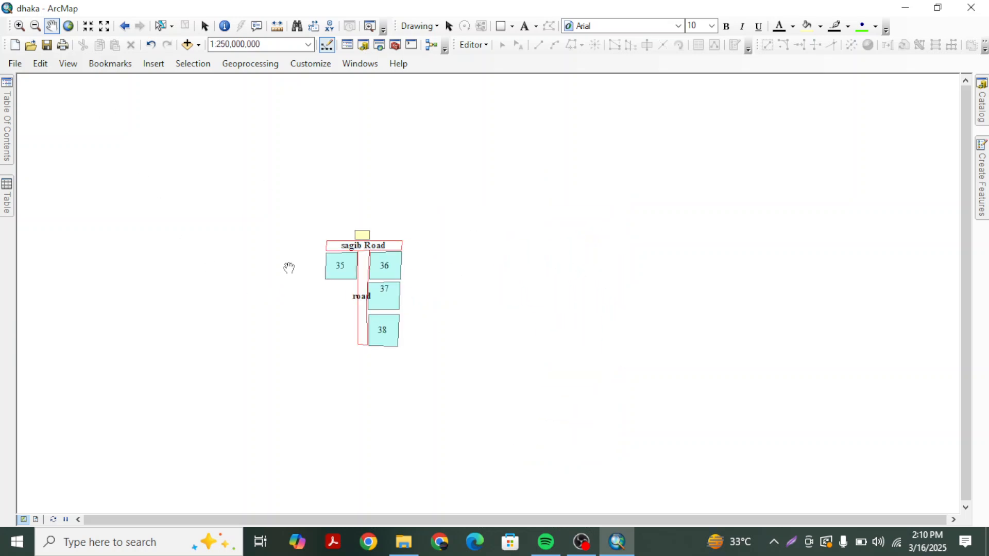
Switch the map document back to Layout View and hide the floating Layout toolbar.
left_click(73, 67)
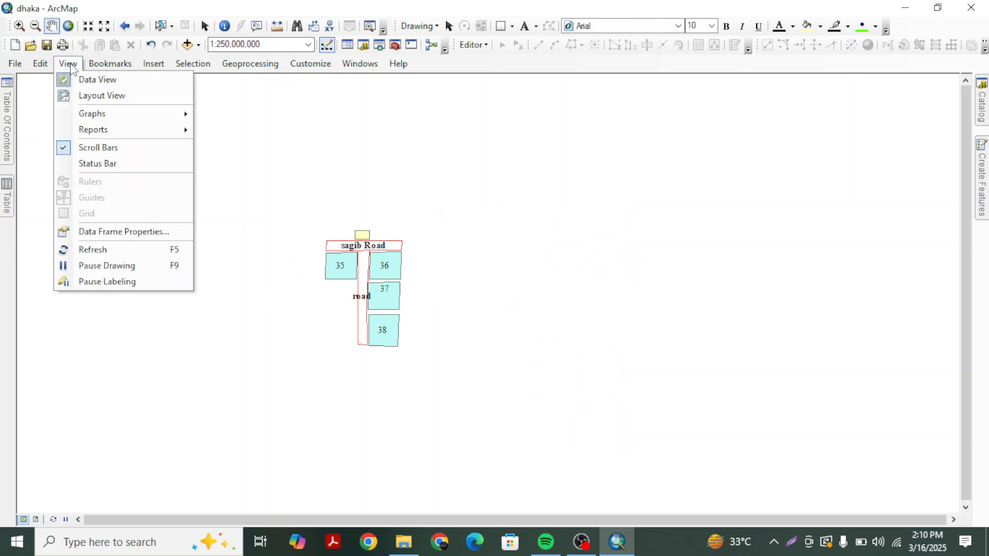
left_click(85, 79)
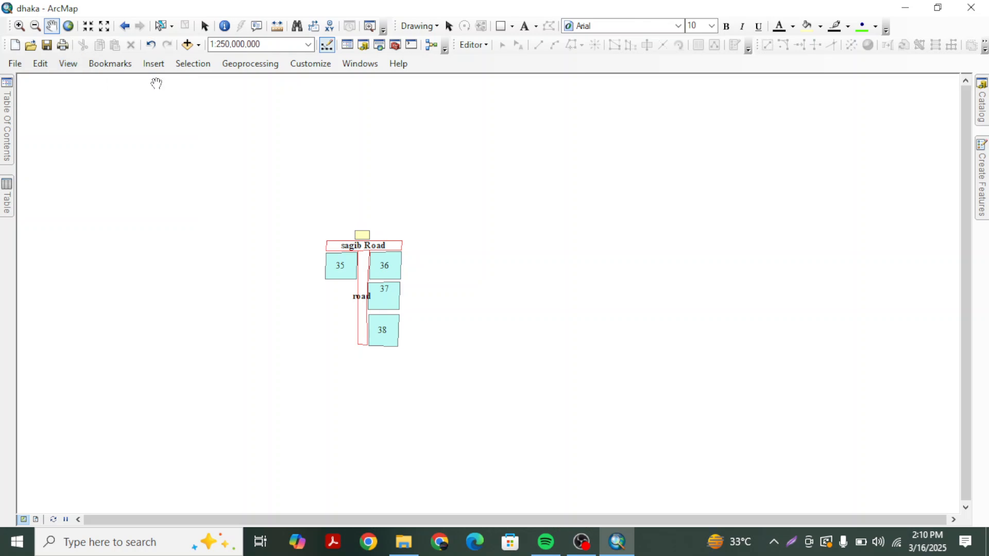
left_click(72, 64)
left_click(101, 96)
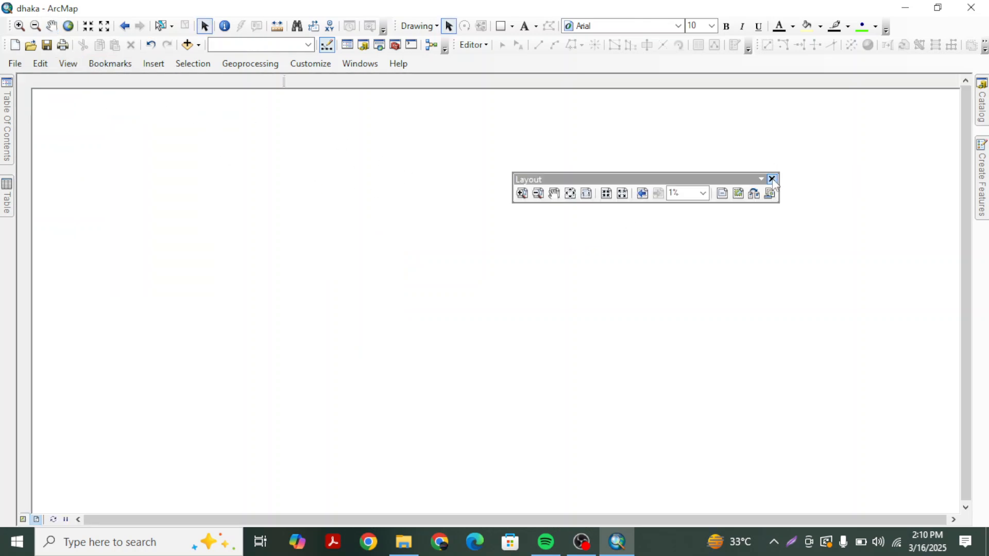
left_click(772, 179)
Zoom to the extent of the Road layer, keeping the layer list collapsed beside the layout.
left_click(8, 123)
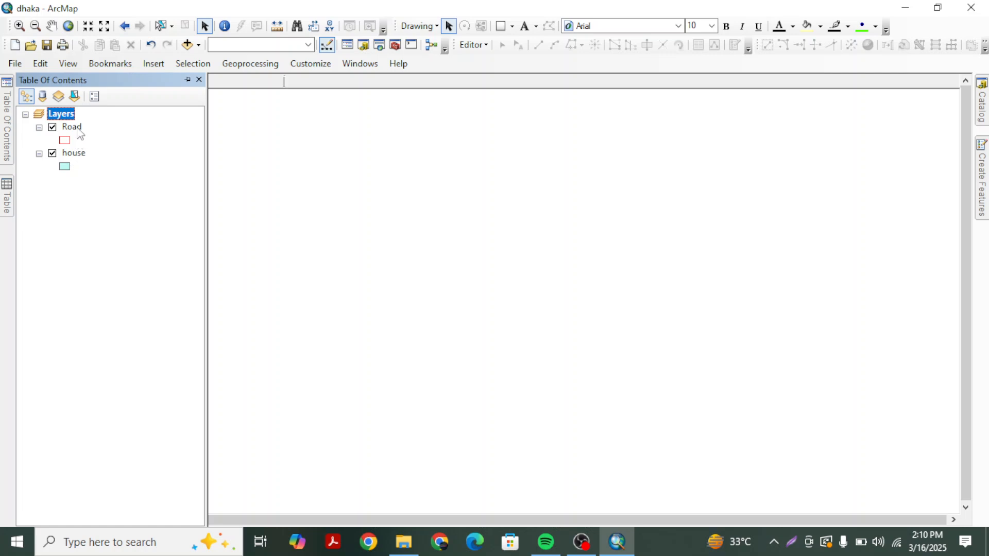
right_click(77, 128)
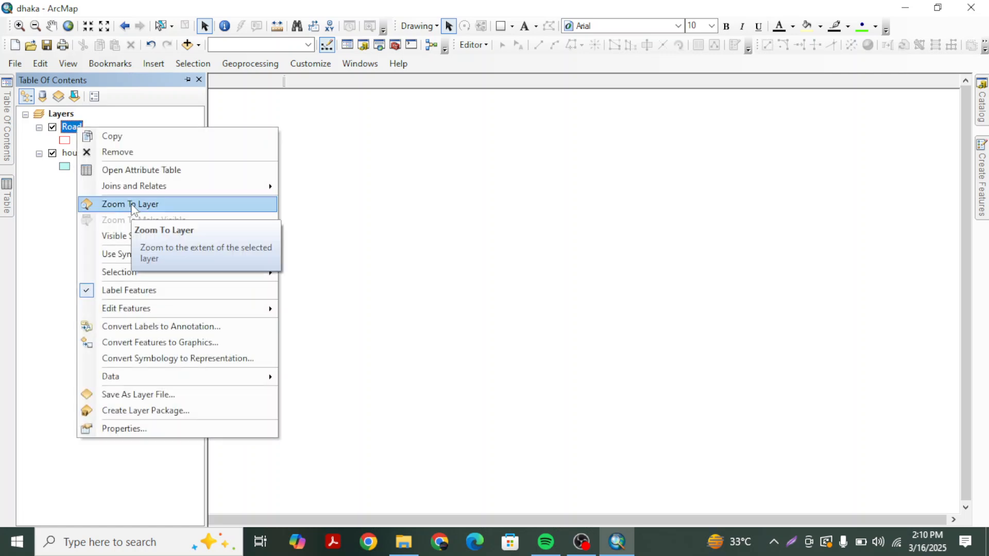
left_click(133, 205)
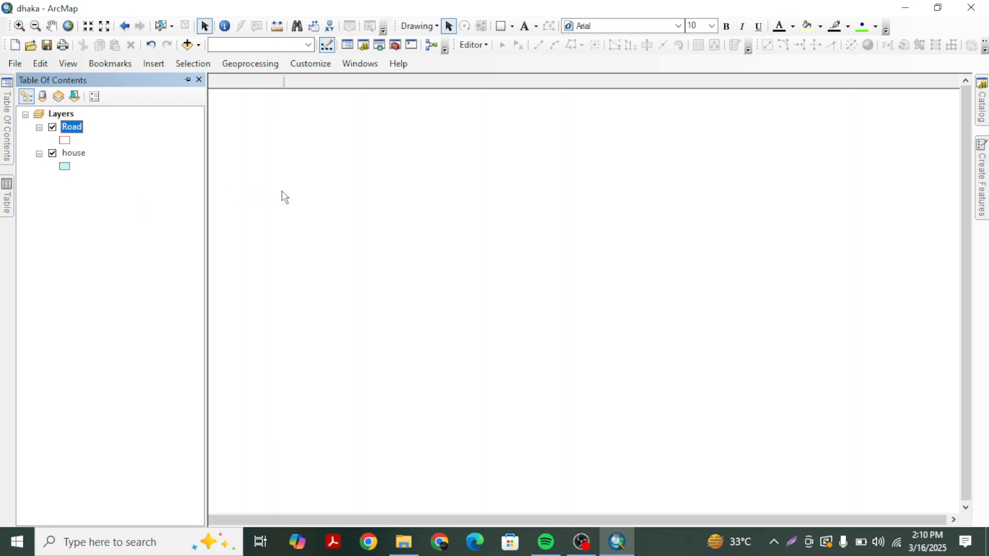
left_click(187, 80)
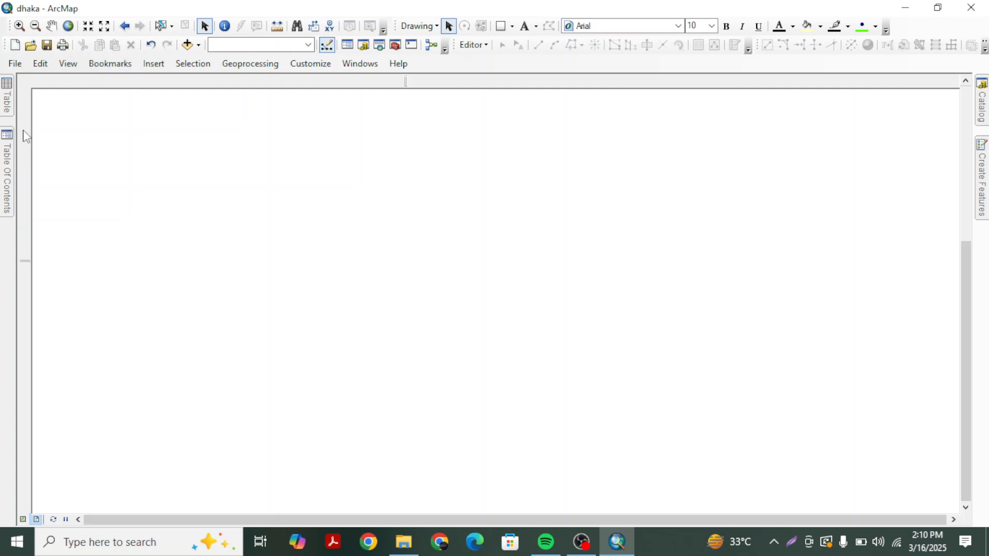
Set the map page size to A3 in landscape orientation, leaving data driven pages disabled.
left_click(16, 64)
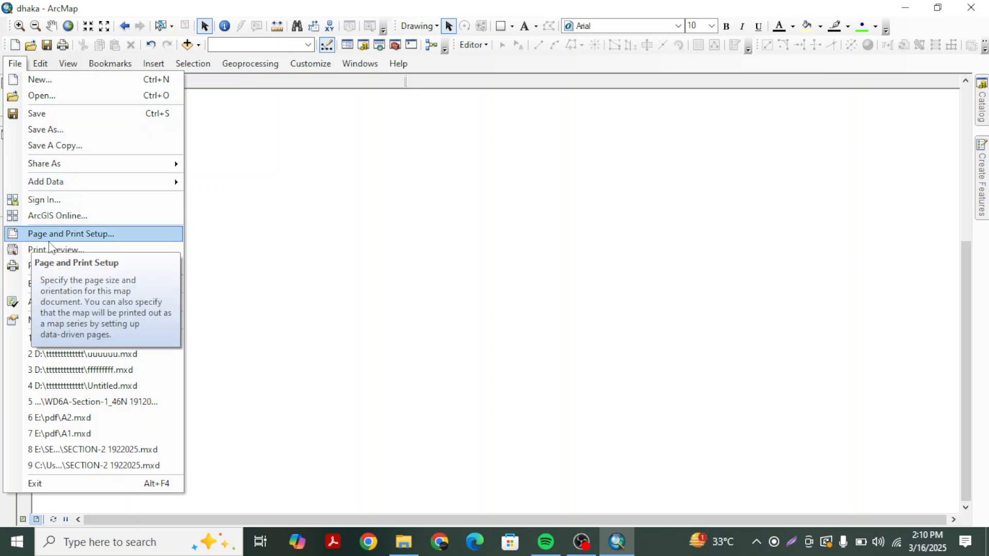
left_click(100, 241)
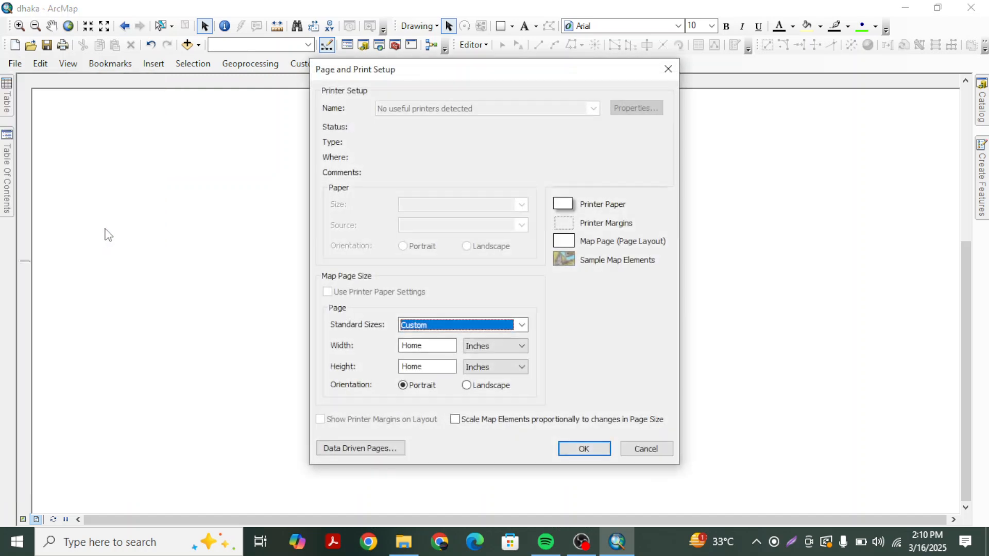
left_click(458, 329)
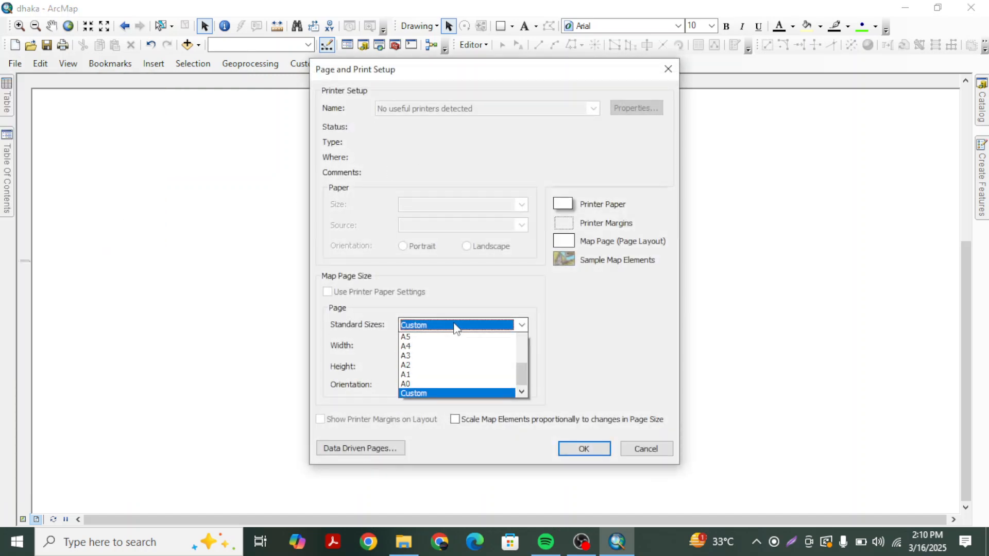
left_click(424, 362)
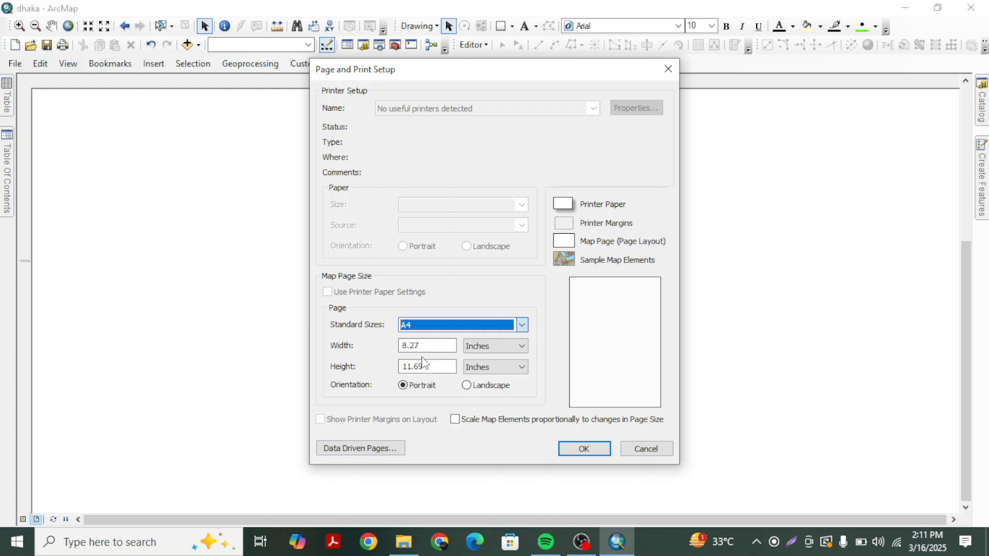
left_click(431, 325)
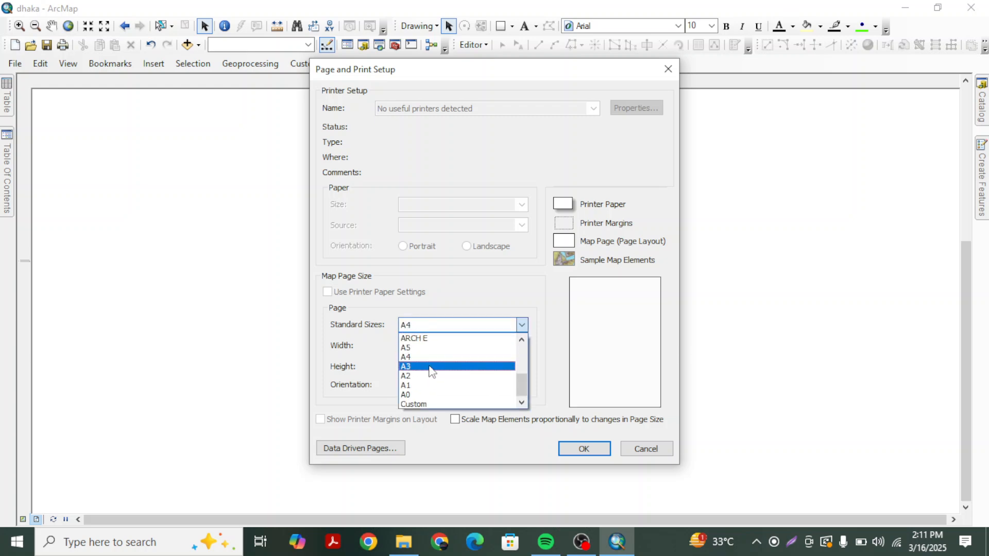
left_click(418, 367)
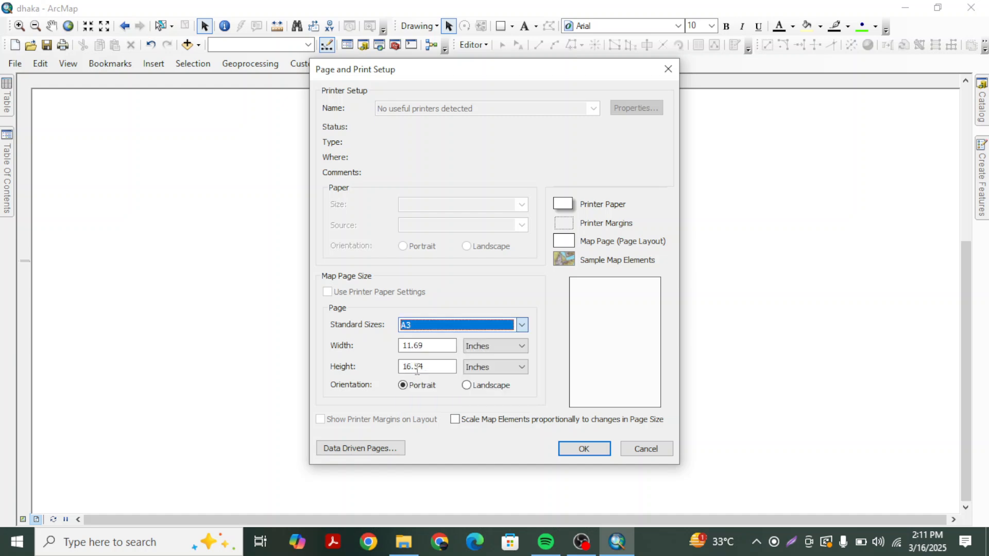
left_click(468, 389)
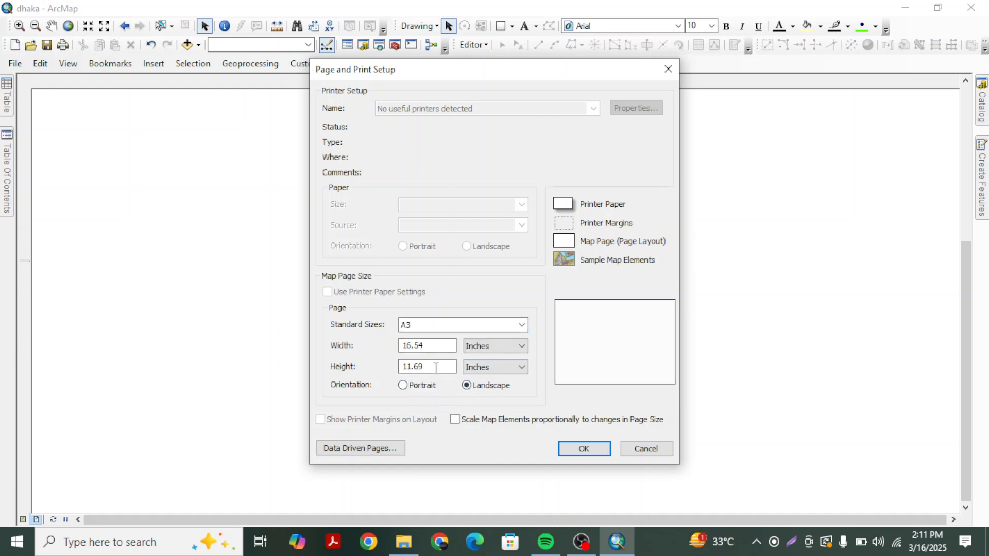
left_click(381, 449)
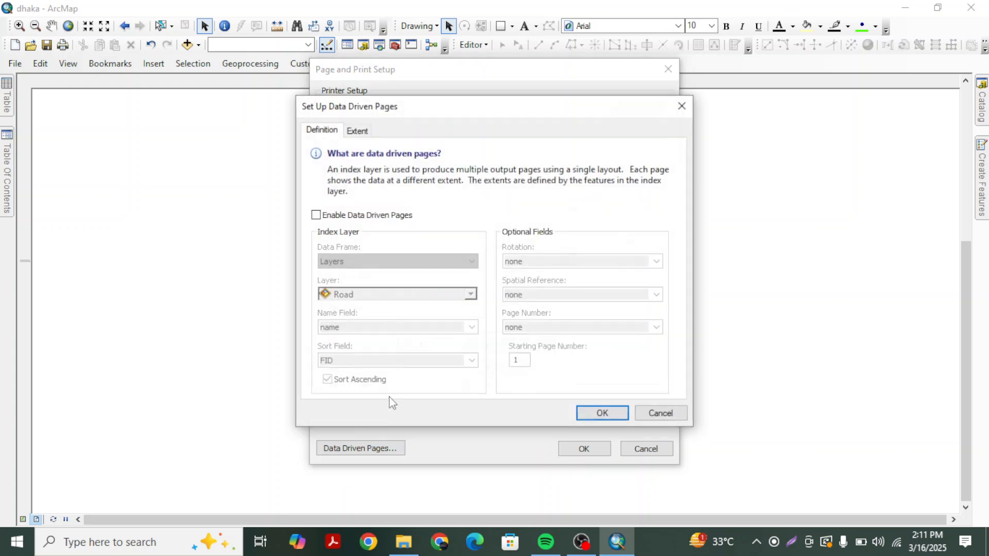
left_click(682, 106)
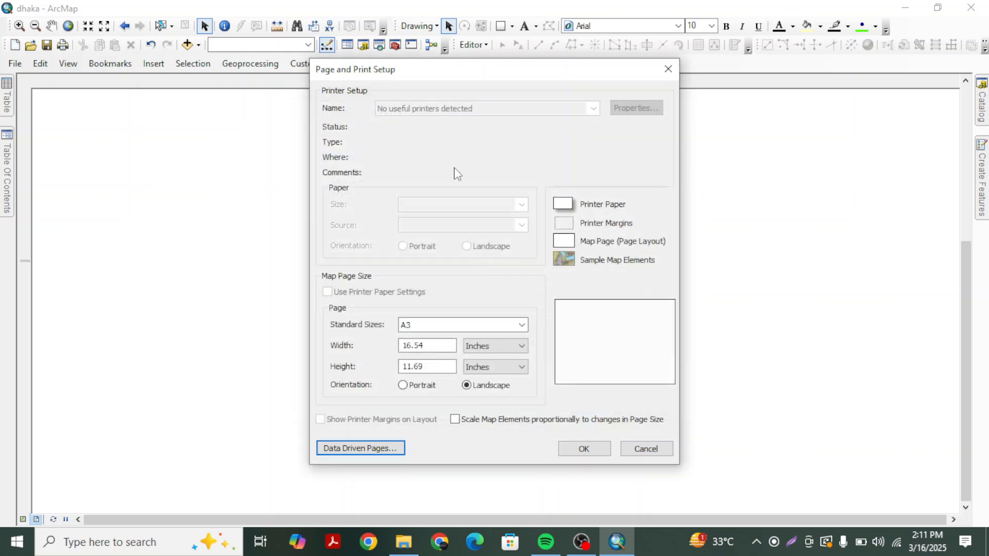
left_click(586, 452)
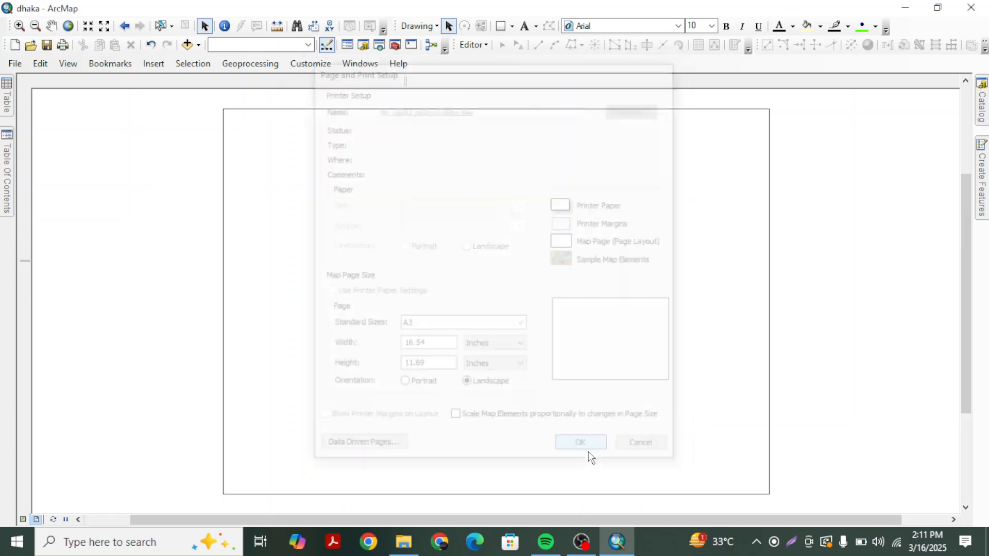
Compare the A3 layout page with the map in Data View, ending in Layout View with the Layout toolbar closed.
mouse_move(558, 275)
left_mouse_down()
mouse_move(531, 192)
mouse_move(556, 265)
left_mouse_up()
scroll(556, 265, "down", 8)
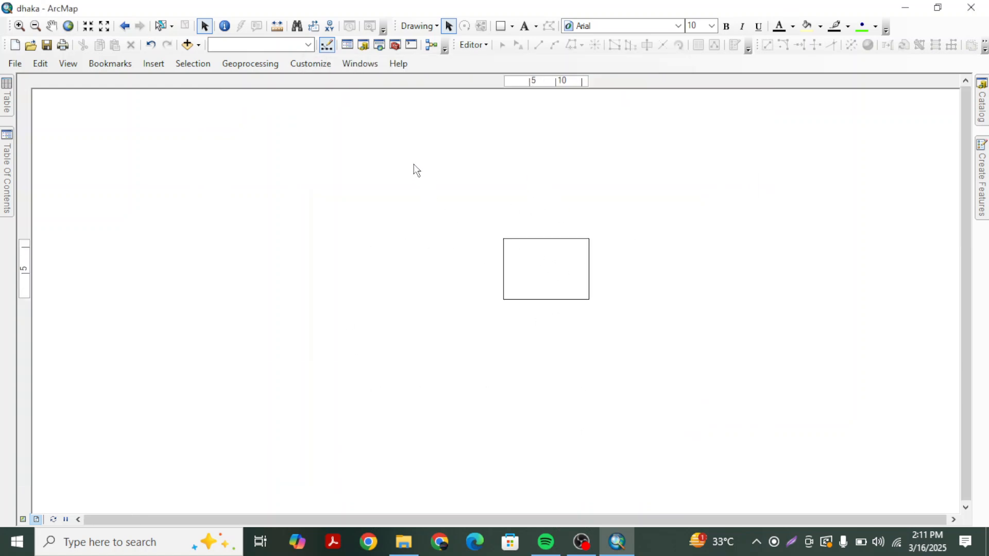
scroll(548, 294, "up", 7)
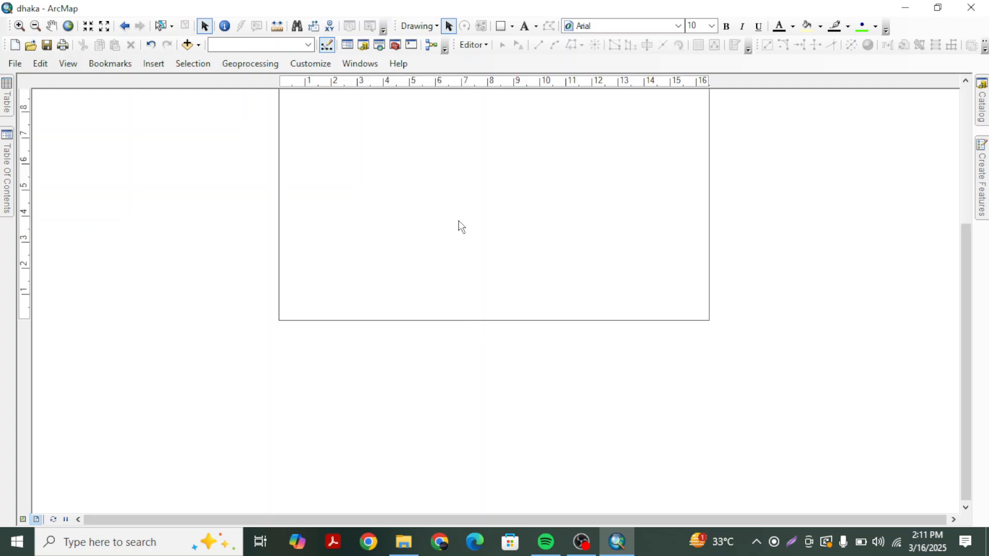
left_click_drag(454, 96, 469, 216)
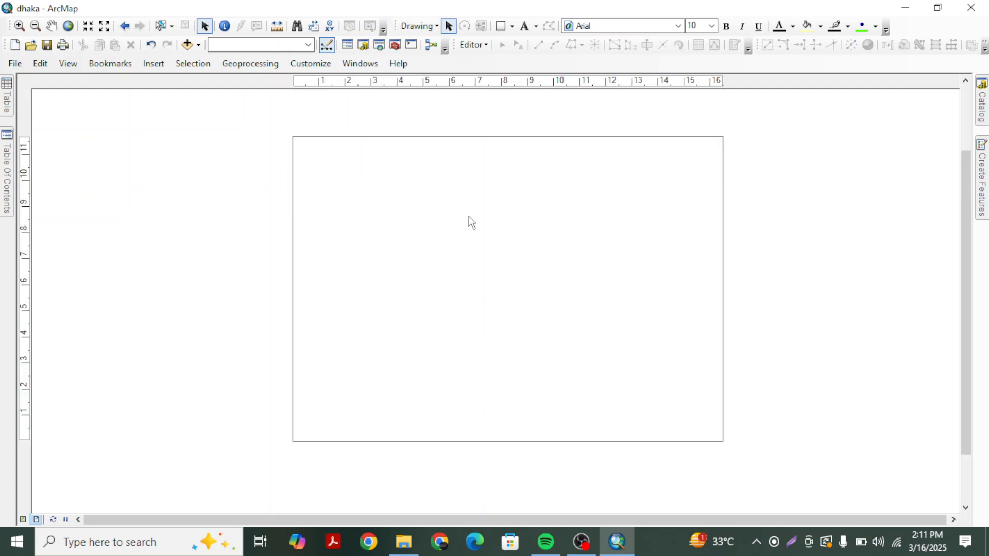
left_click(68, 63)
left_click(77, 80)
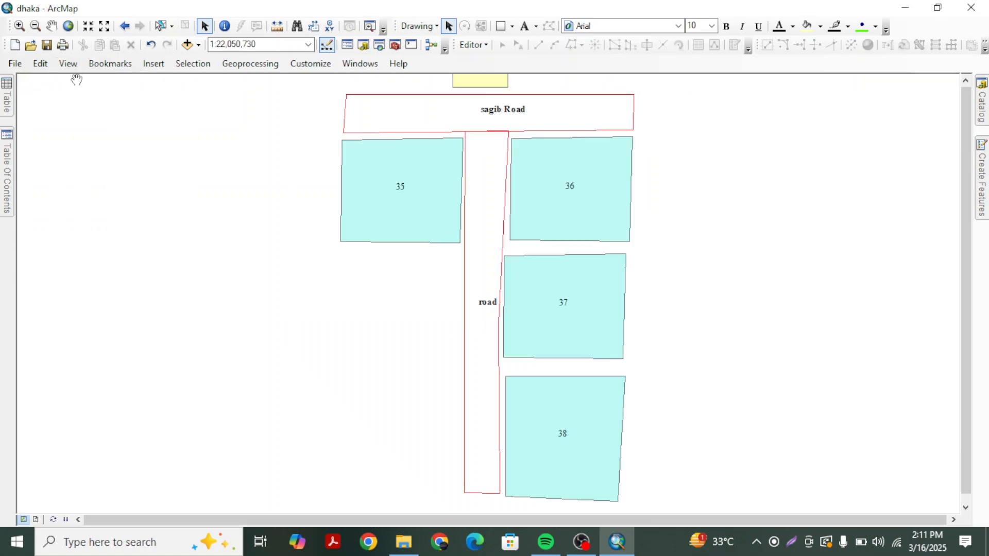
left_click(68, 63)
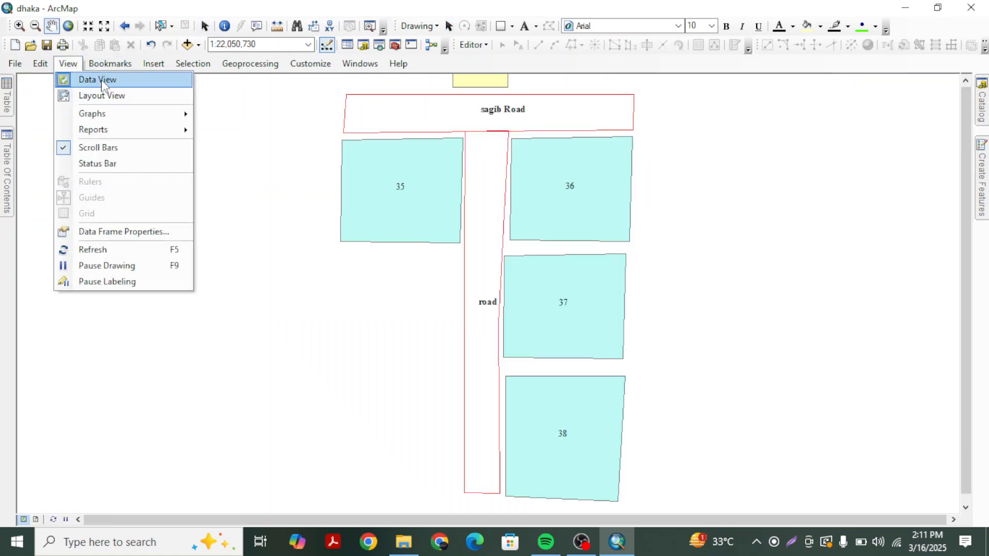
left_click(105, 95)
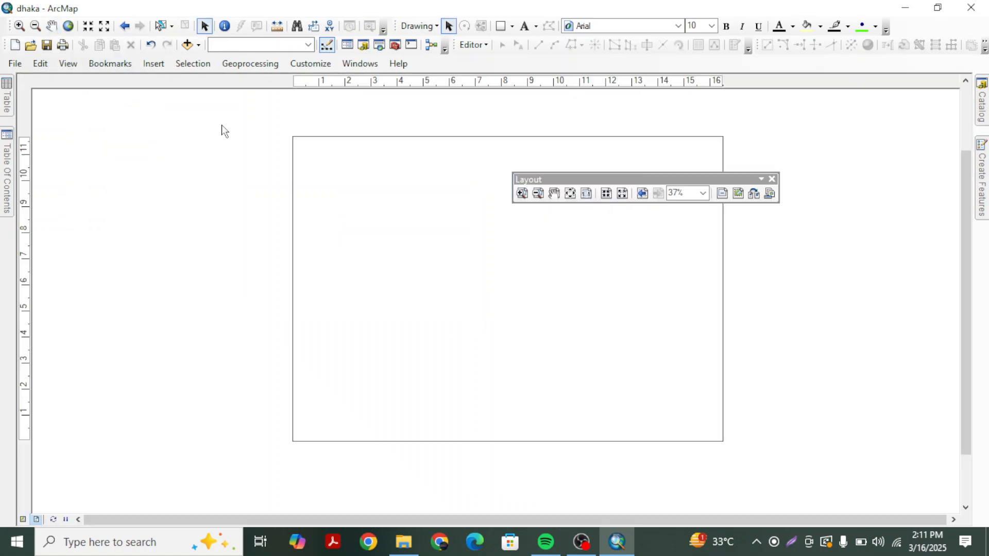
left_click(772, 180)
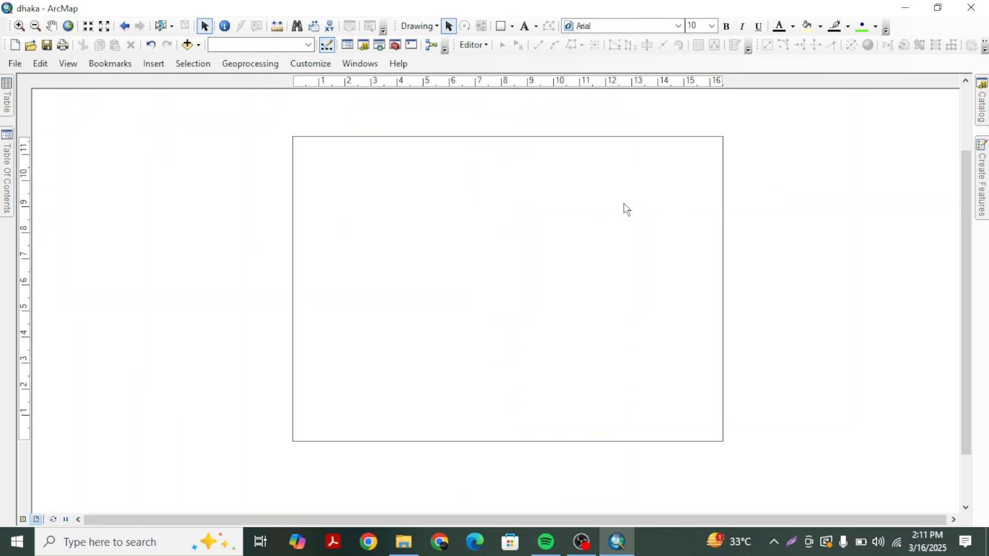
left_click_drag(596, 194, 385, 296)
left_click_drag(718, 165, 310, 394)
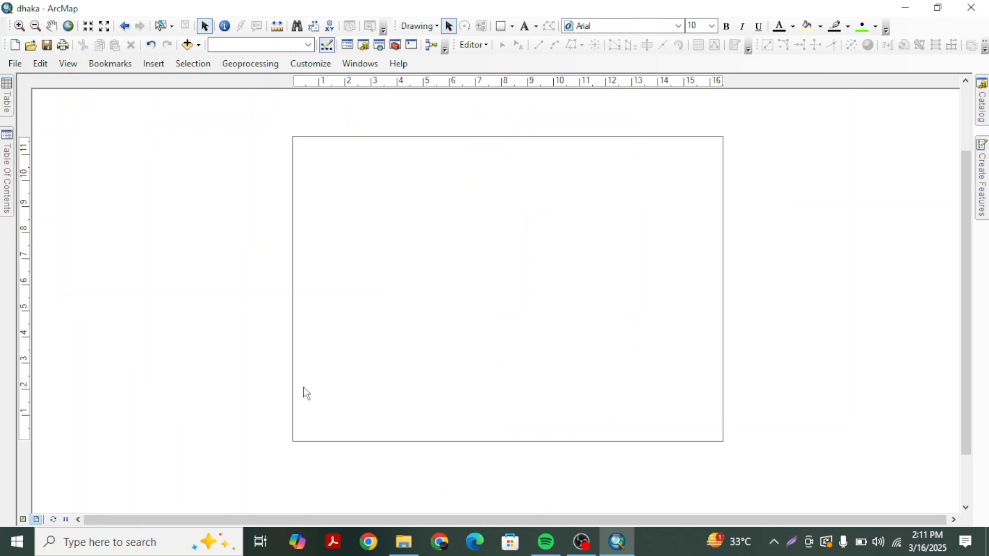
In Data View, delete the yellow rectangle graphic above the horizontal road.
left_click(68, 63)
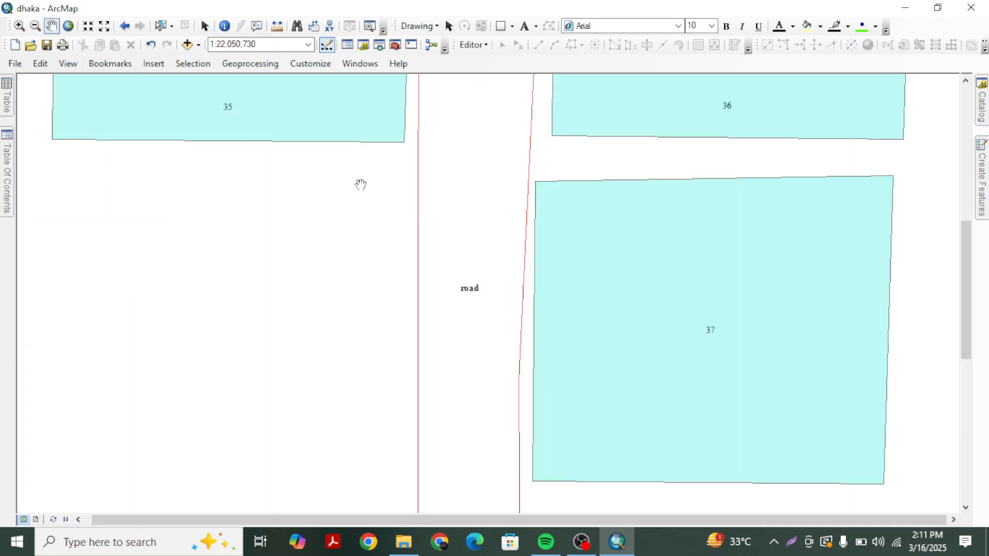
scroll(504, 262, "up", 8)
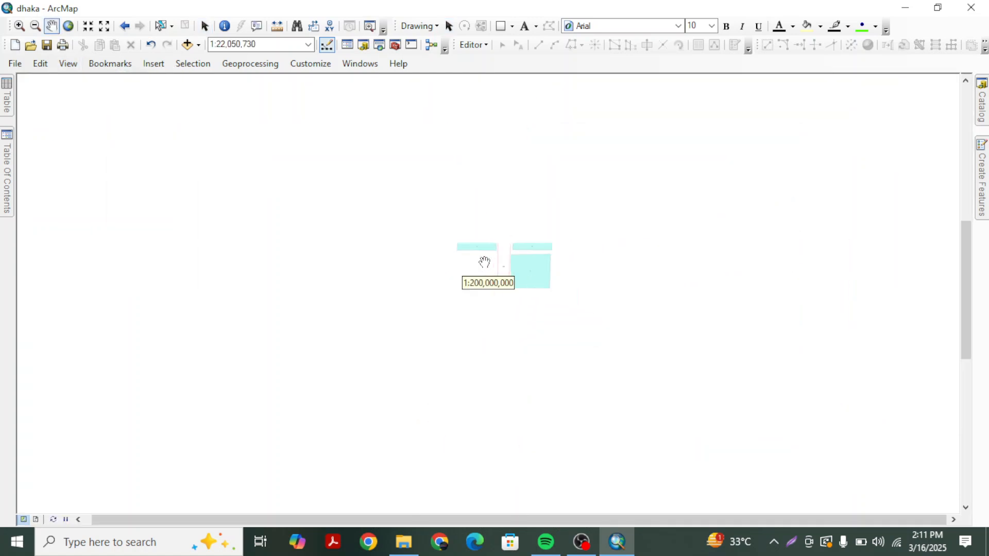
left_click_drag(490, 244, 443, 312)
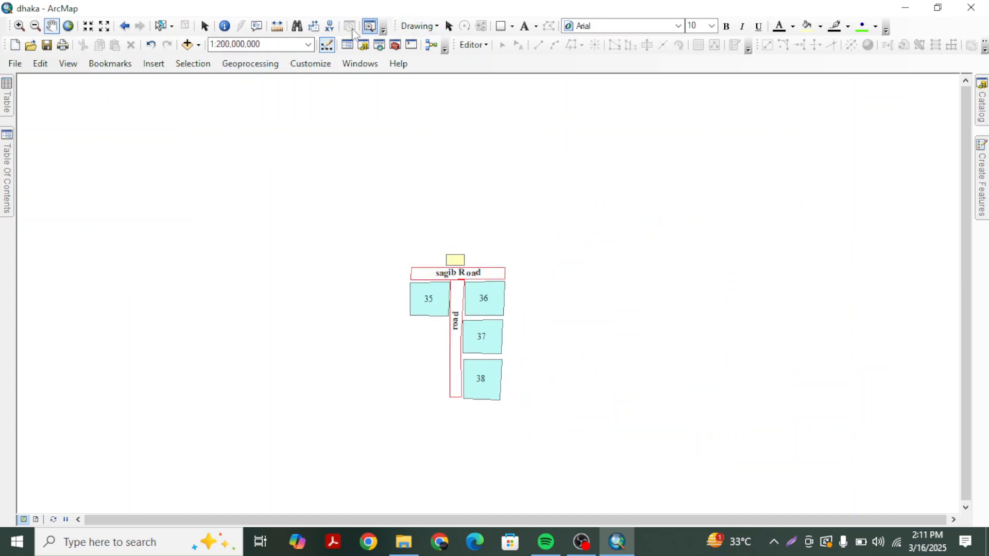
left_click(449, 26)
left_click(456, 259)
key("Delete")
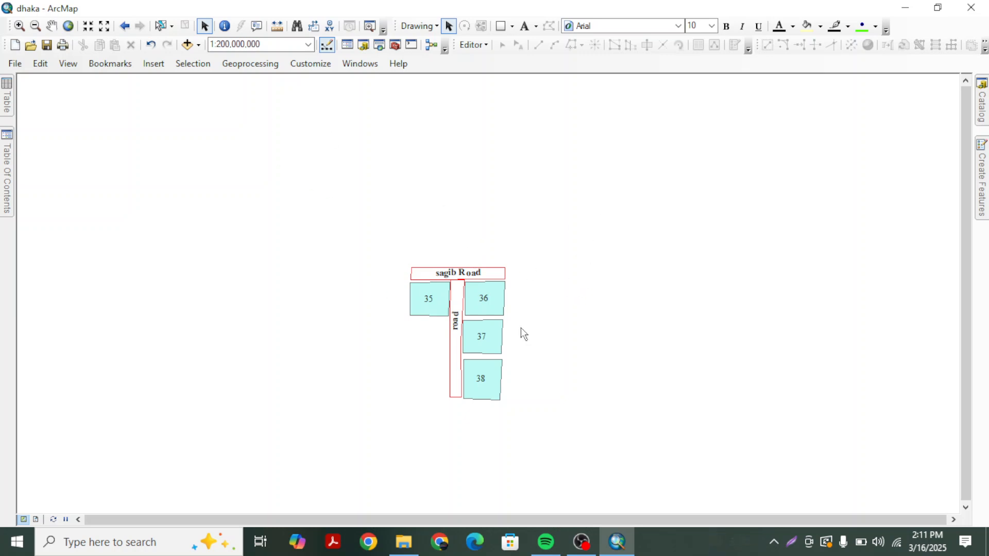
left_click_drag(494, 338, 492, 289)
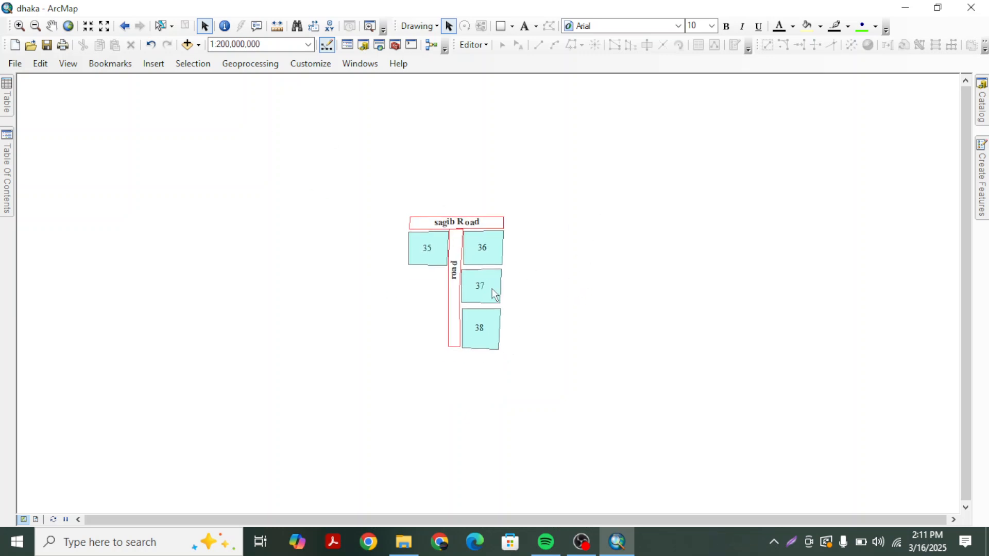
Return to Layout View and close the floating Layout toolbar over the A3 page.
left_click(68, 63)
left_click(114, 95)
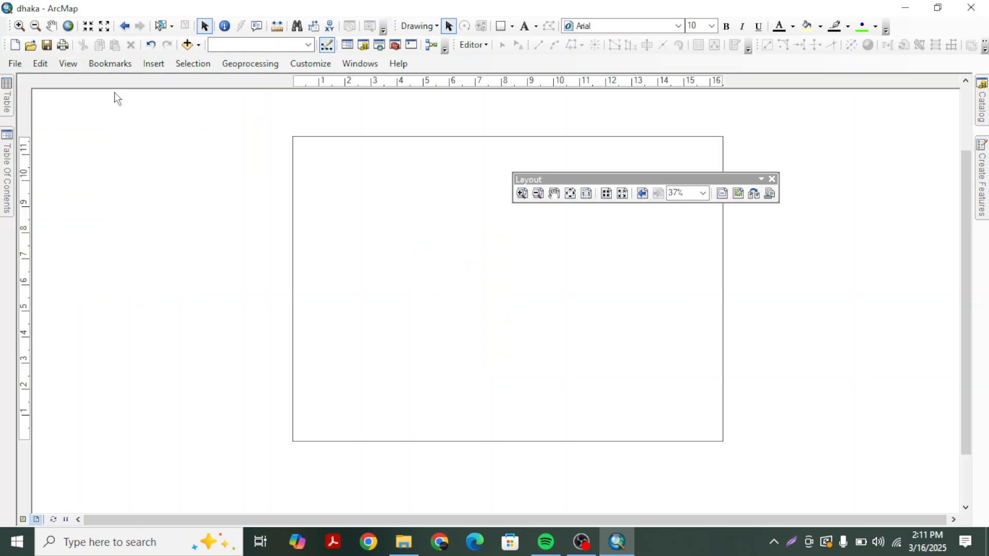
left_click(772, 179)
left_click_drag(647, 173, 434, 298)
left_click(3, 183)
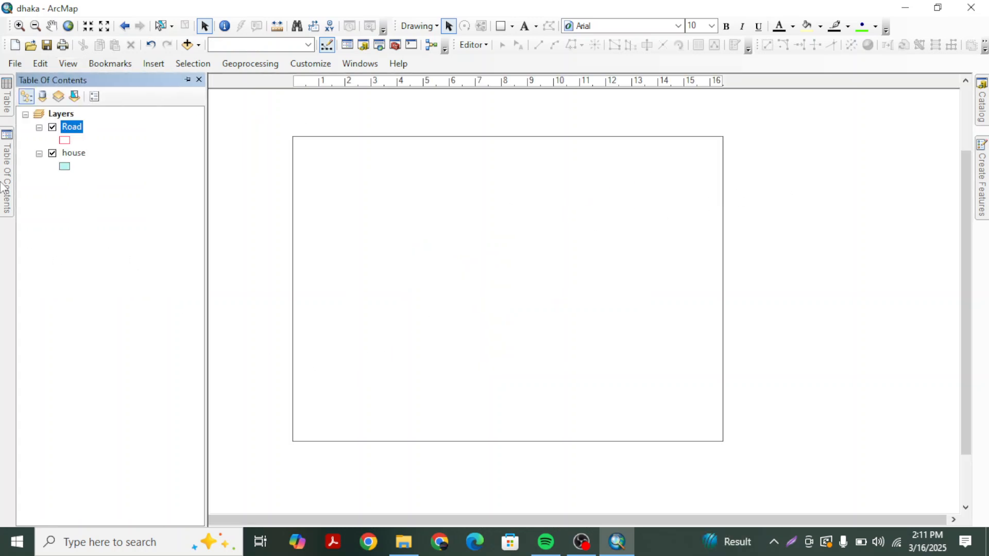
left_click_drag(586, 325, 746, 149)
scroll(577, 267, "up", 2)
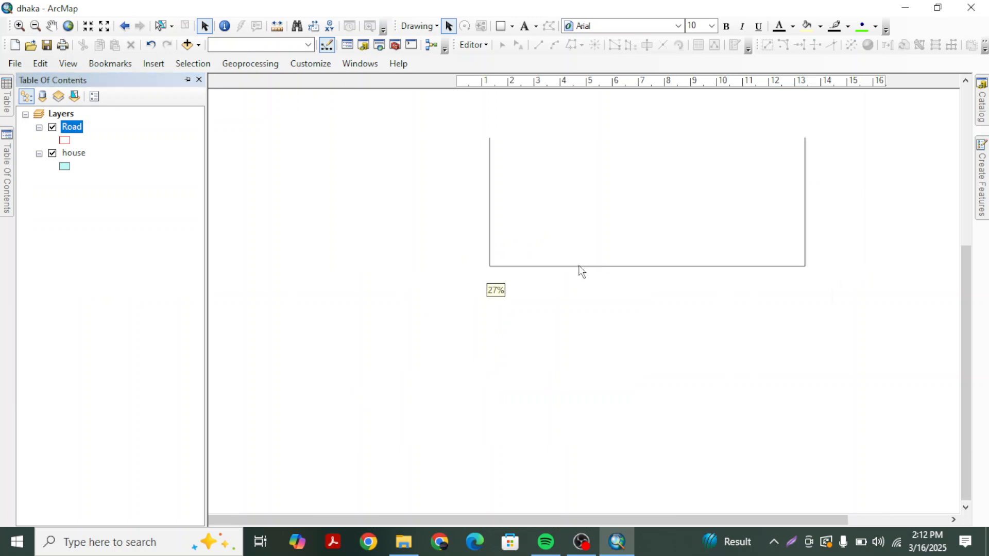
left_click_drag(649, 220, 479, 420)
left_click_drag(622, 252, 319, 208)
left_click_drag(326, 344, 589, 331)
left_click_drag(473, 277, 467, 342)
scroll(472, 337, "up", 1)
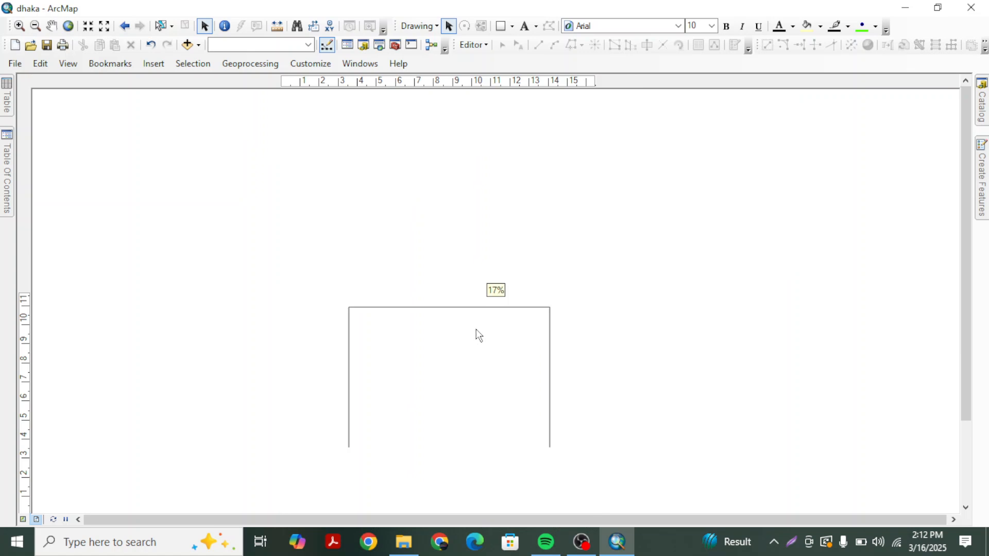
left_click_drag(457, 382, 474, 286)
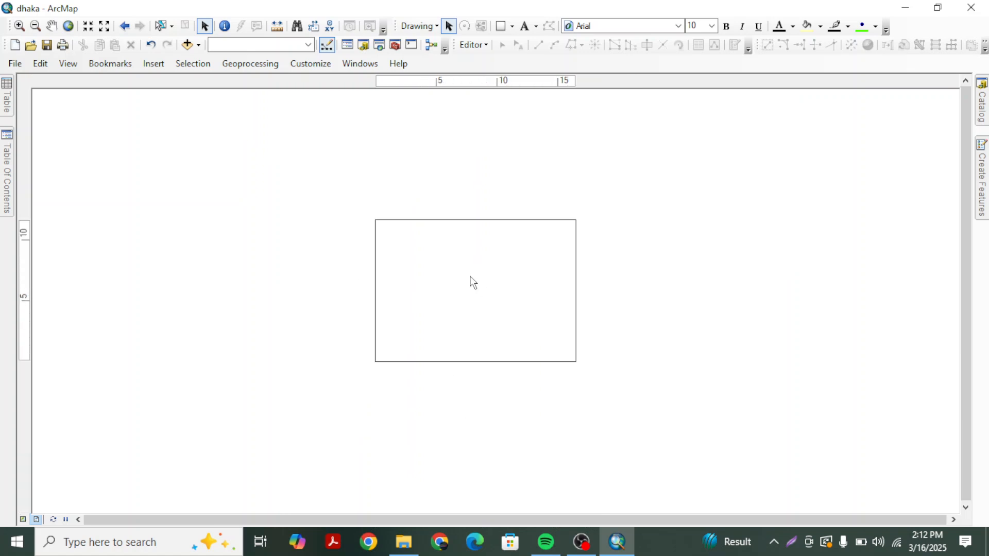
scroll(469, 270, "down", 2)
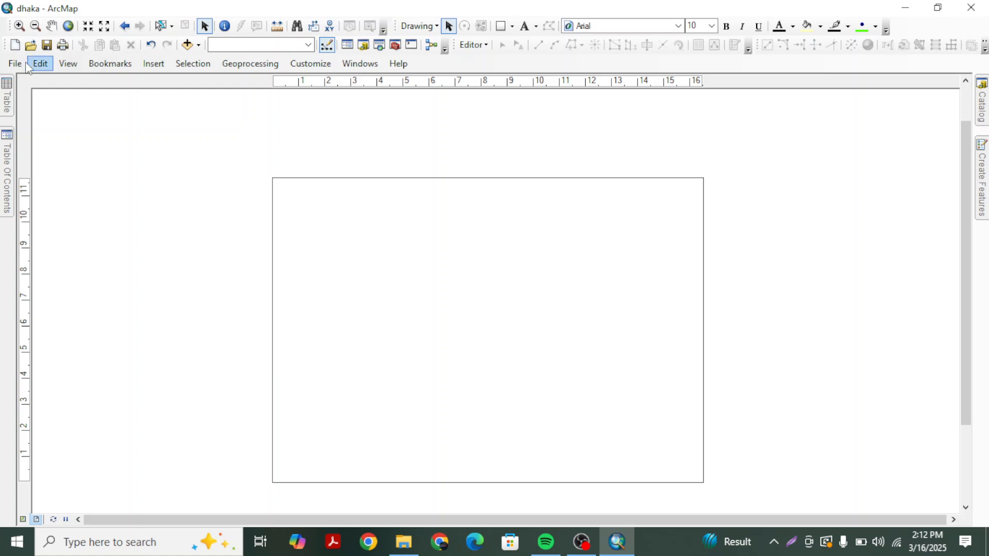
Save the dhaka map document.
left_click(46, 46)
mouse_move(628, 549)
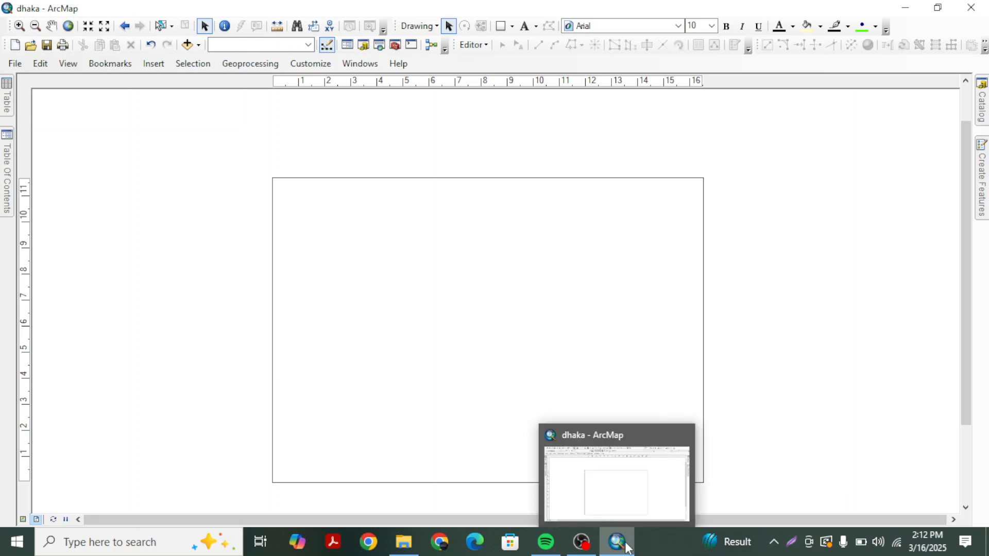